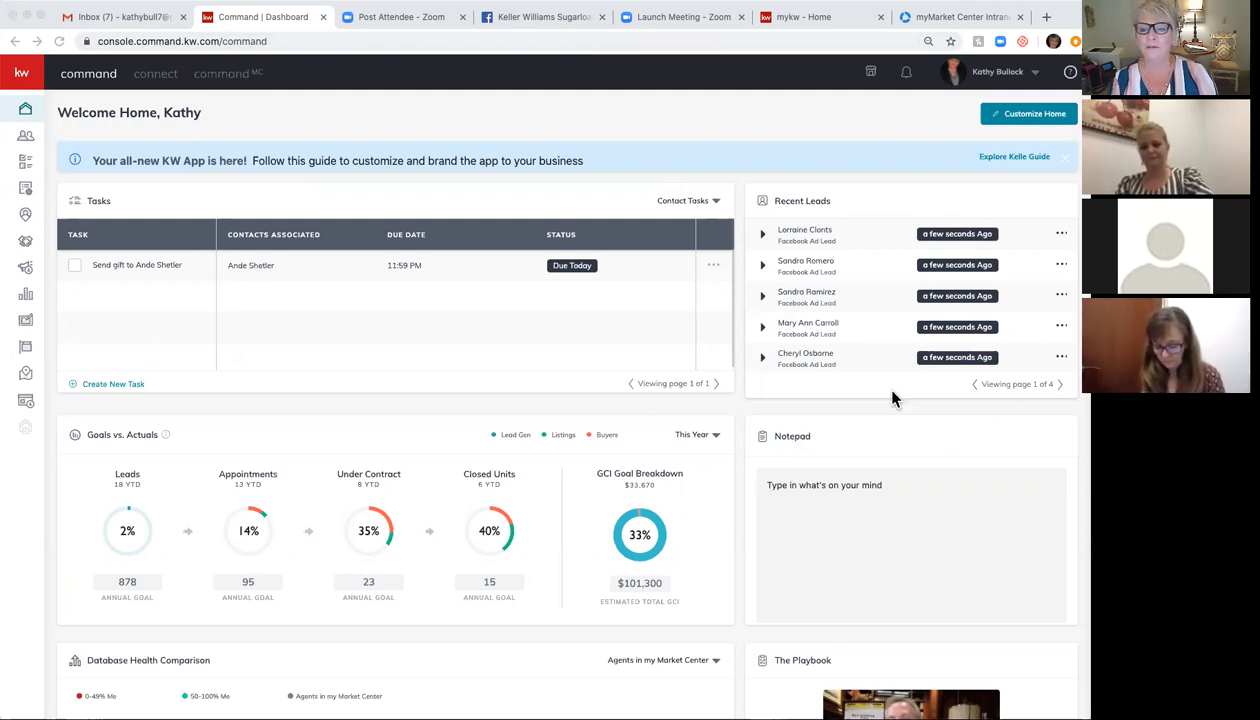
left_click(1000, 80)
left_click(1000, 80)
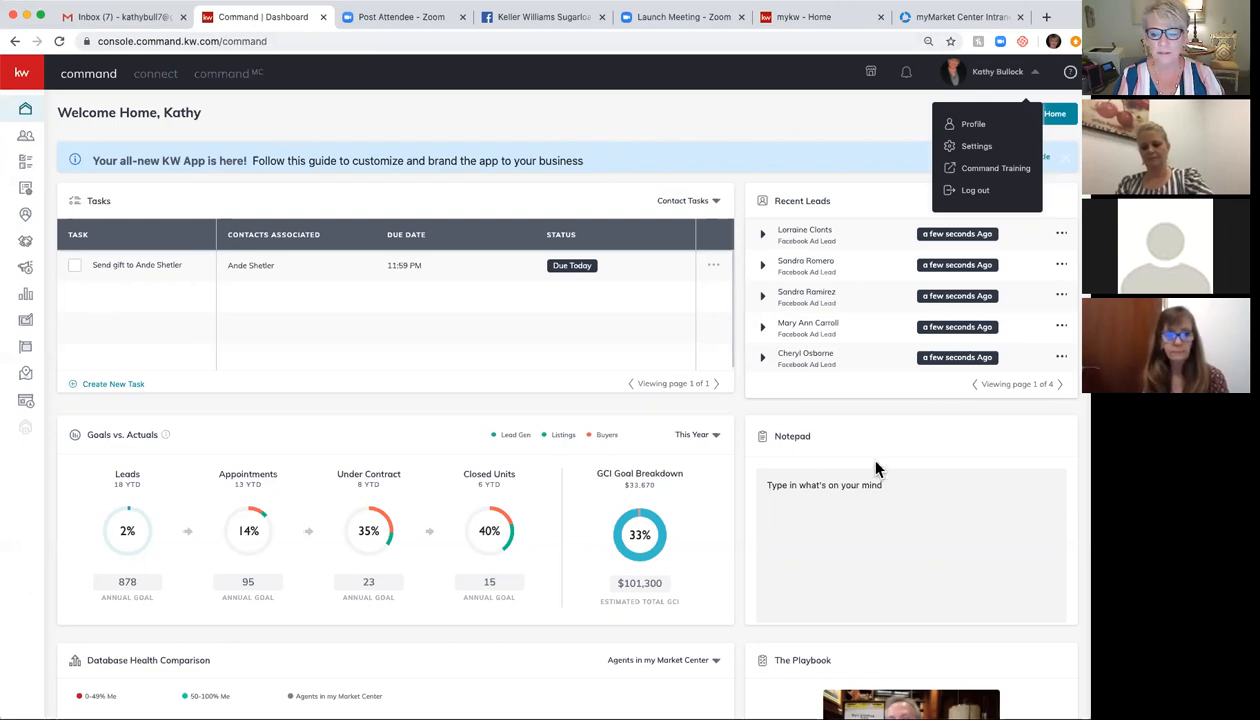
left_click(147, 228)
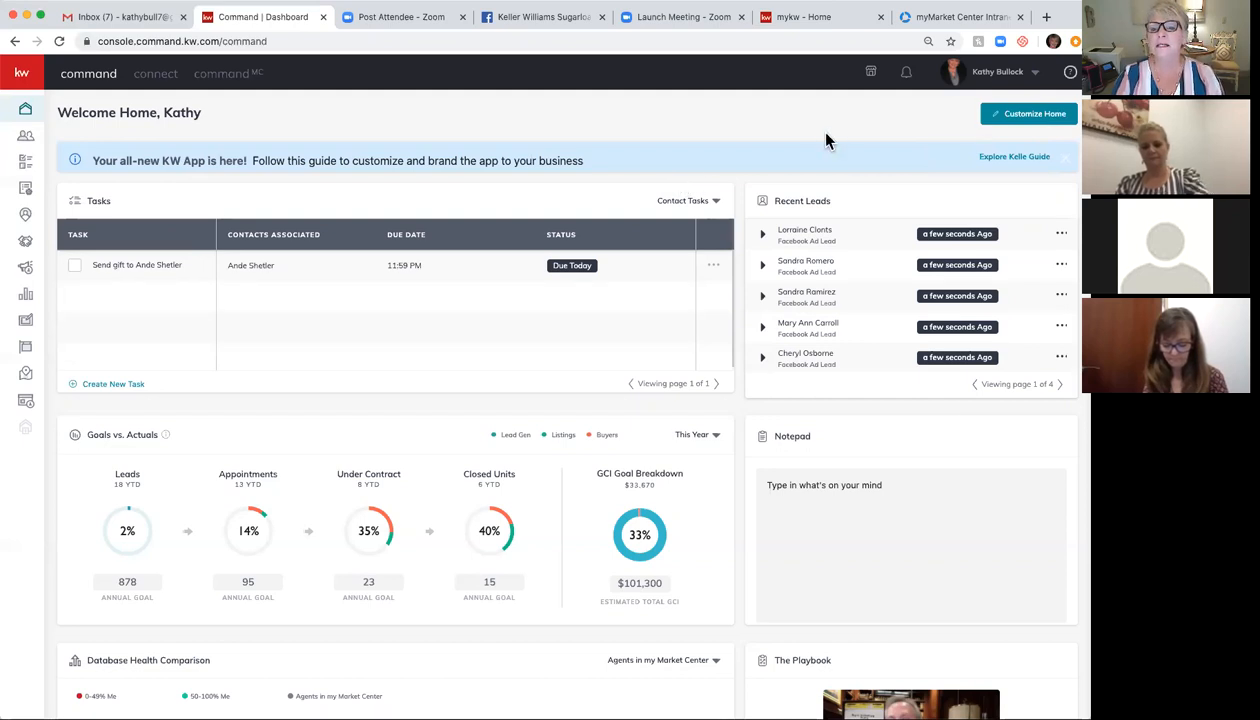
scroll(827, 134, "down", 1)
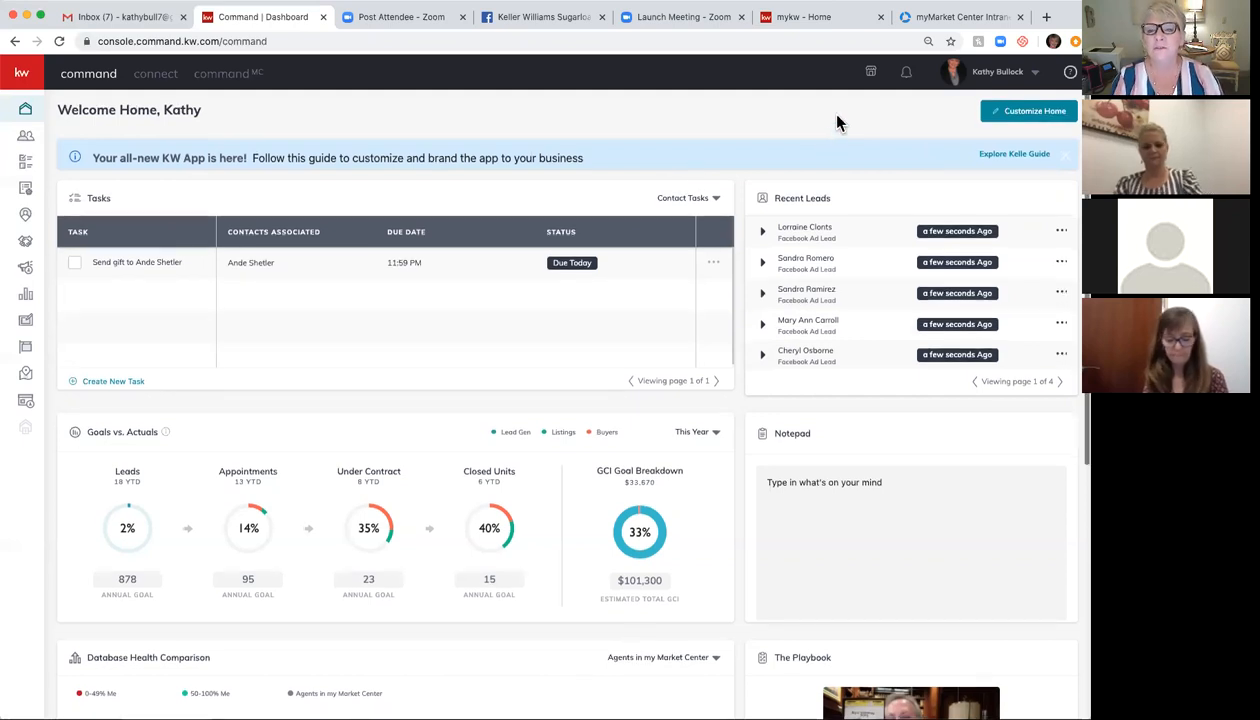
left_click(1005, 78)
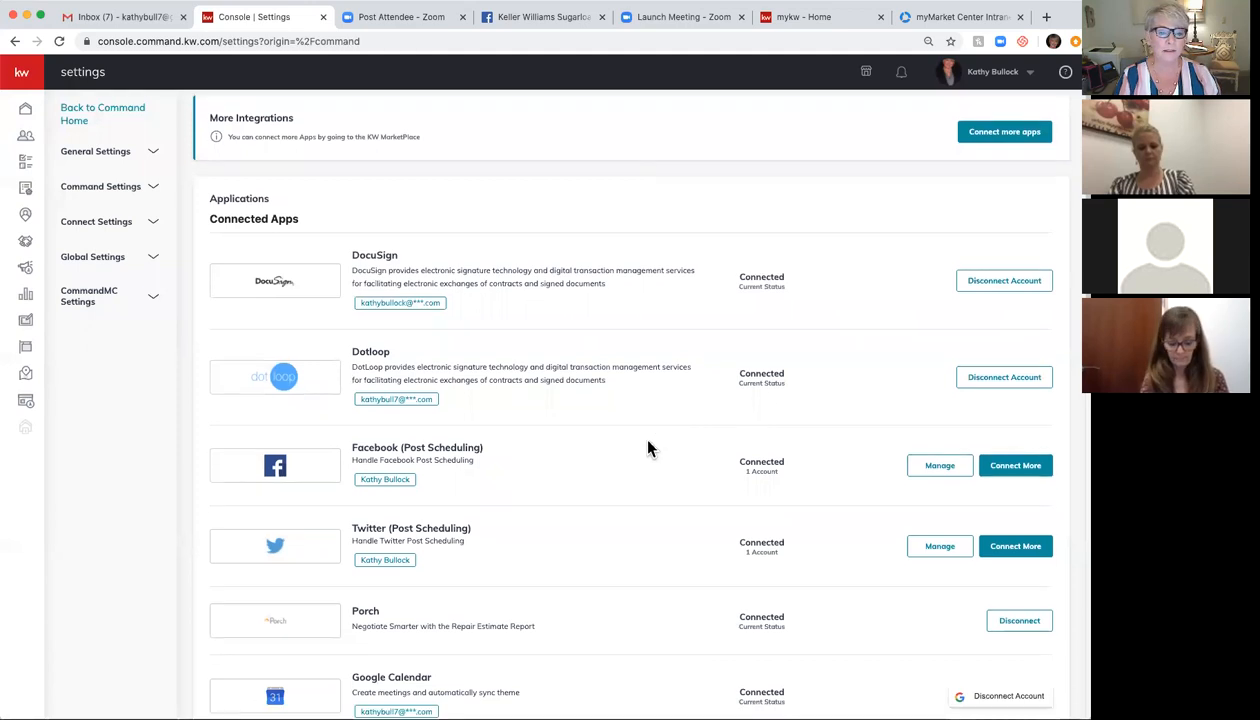
scroll(648, 449, "down", 2)
scroll(648, 449, "down", 3)
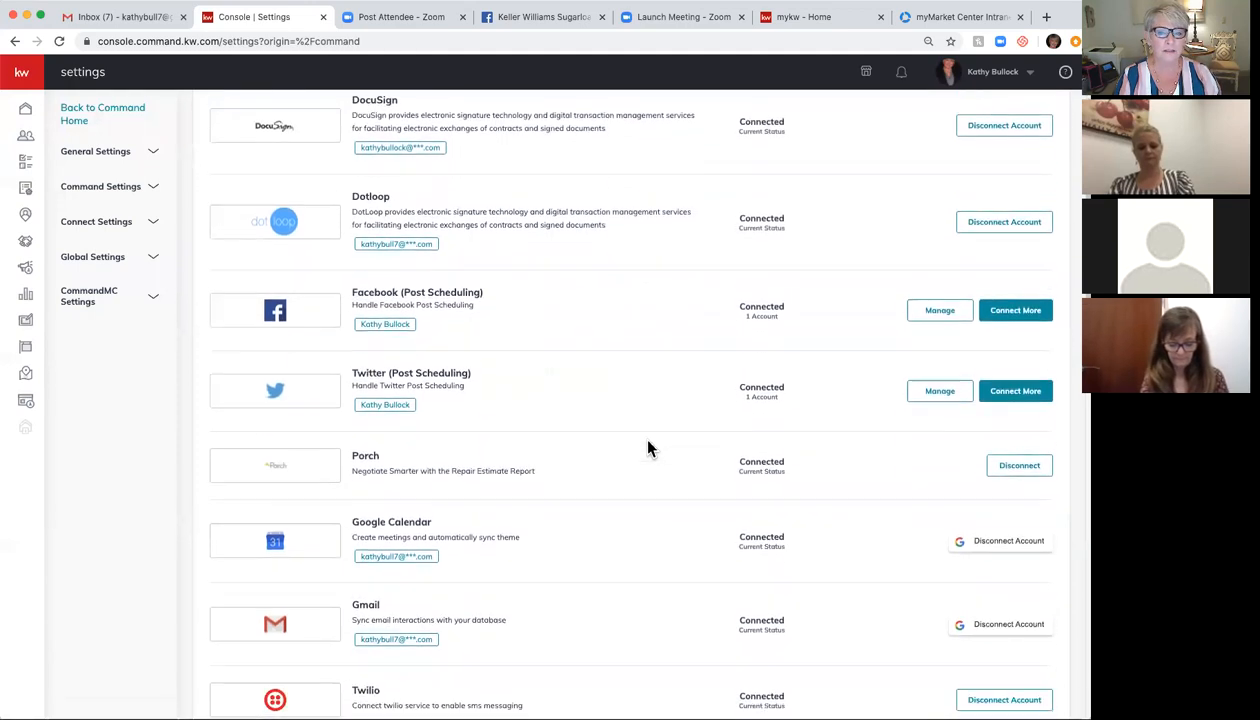
scroll(648, 449, "down", 5)
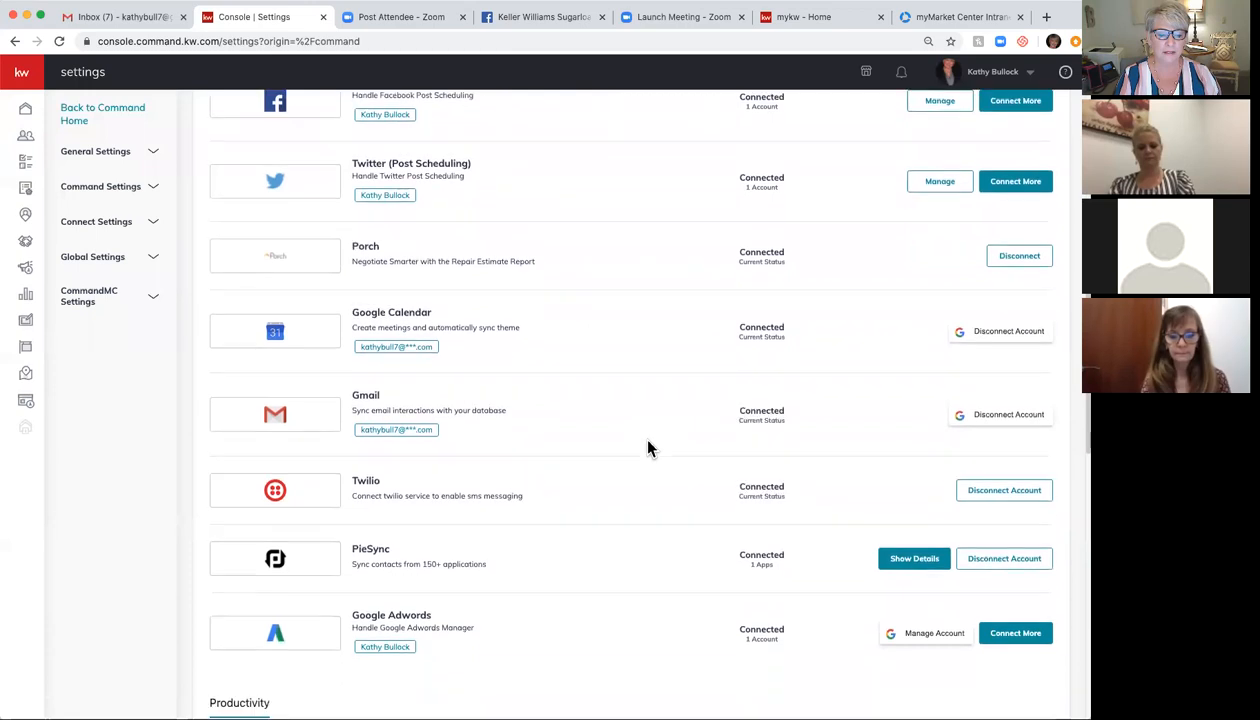
scroll(648, 449, "down", 3)
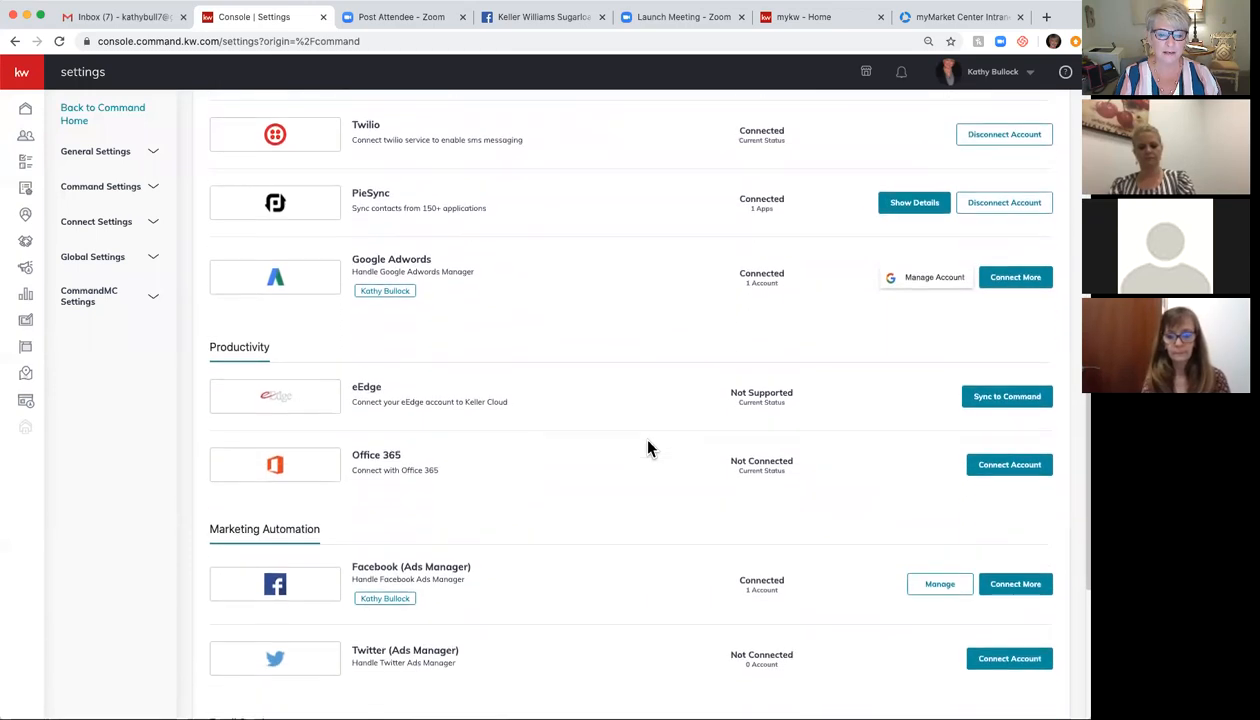
scroll(648, 449, "up", 10)
scroll(648, 449, "up", 3)
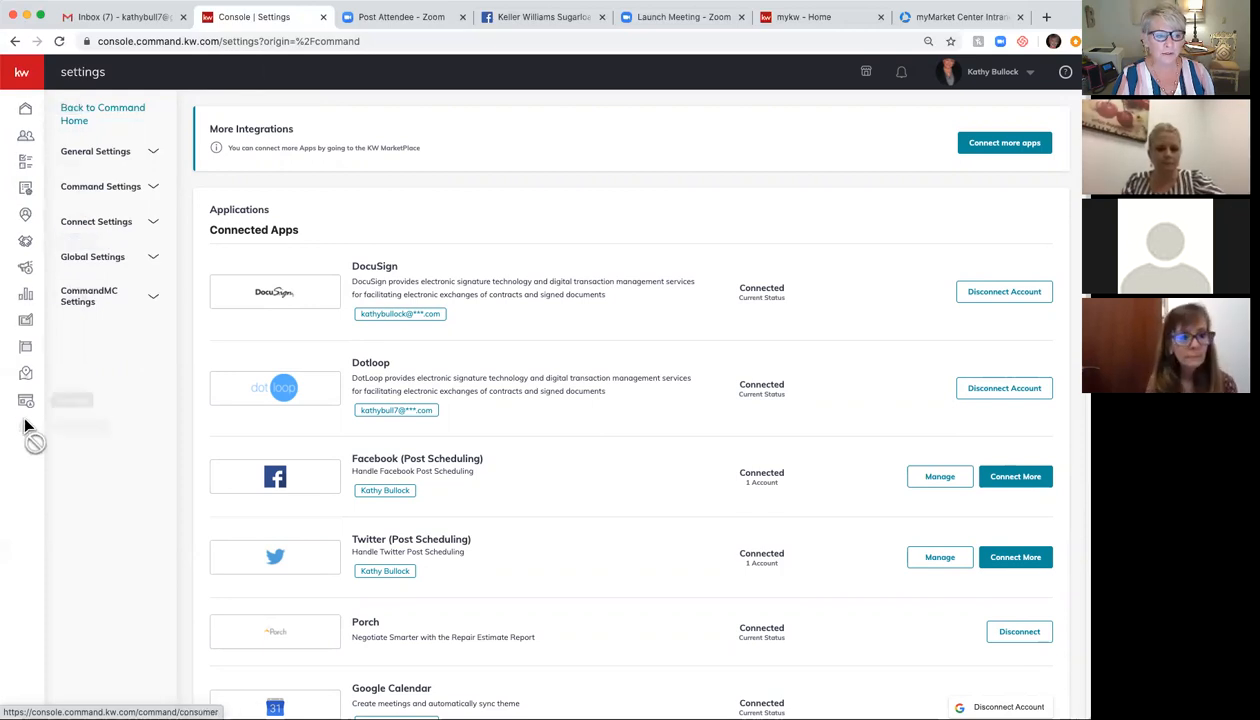
Step: Expand the KW sidebar and go to Opportunities to see the Listings, Buyers and Leases pipelines
left_click(25, 78)
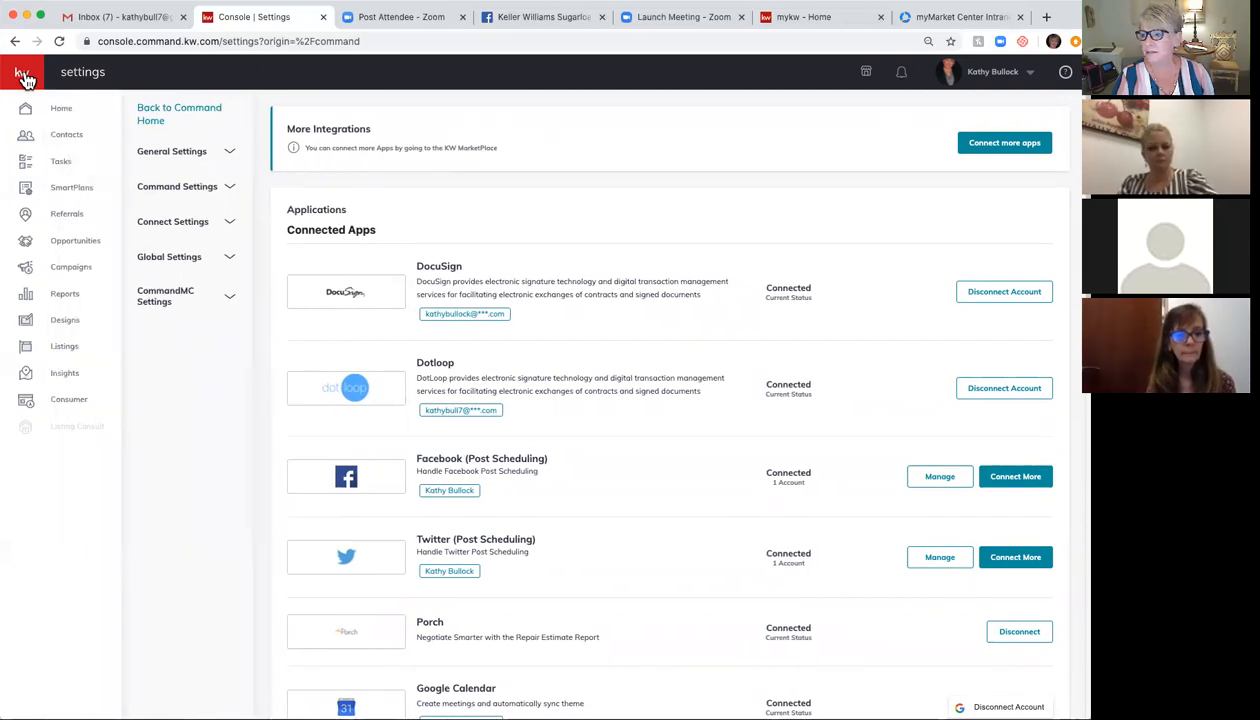
left_click(76, 246)
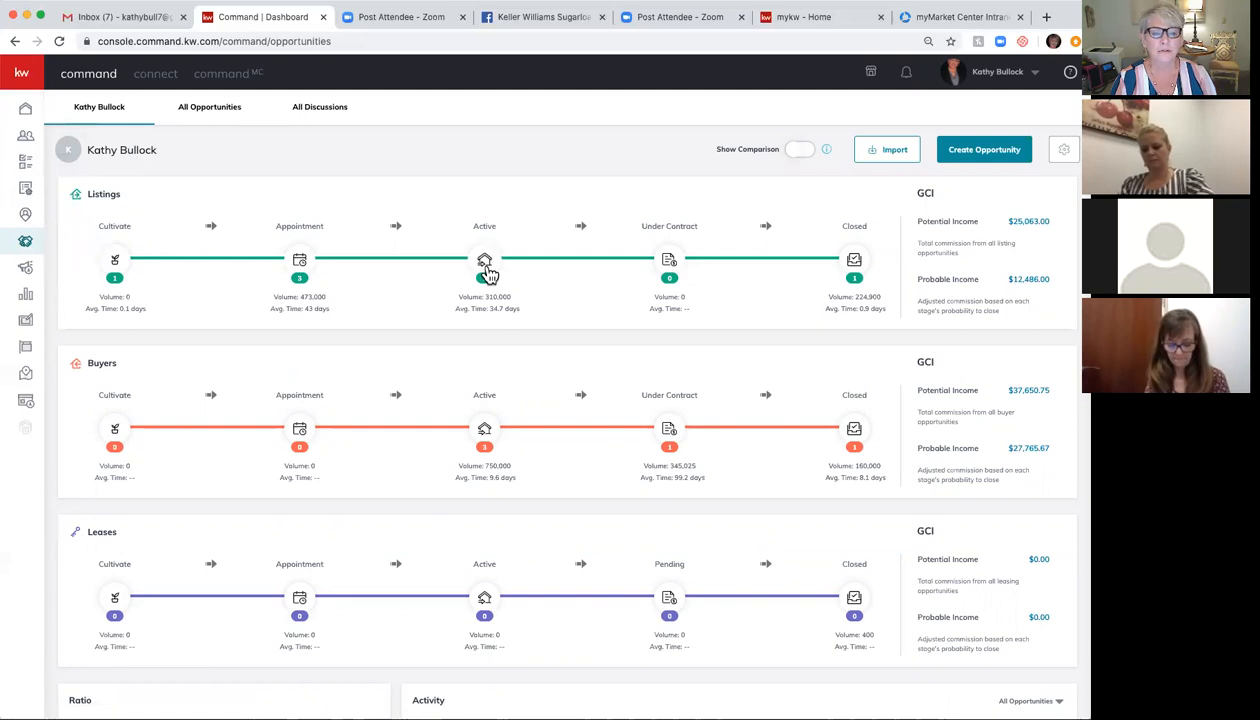
Step: Filter Listings to the Cultivate stage and open that listing opportunity's details
left_click(116, 262)
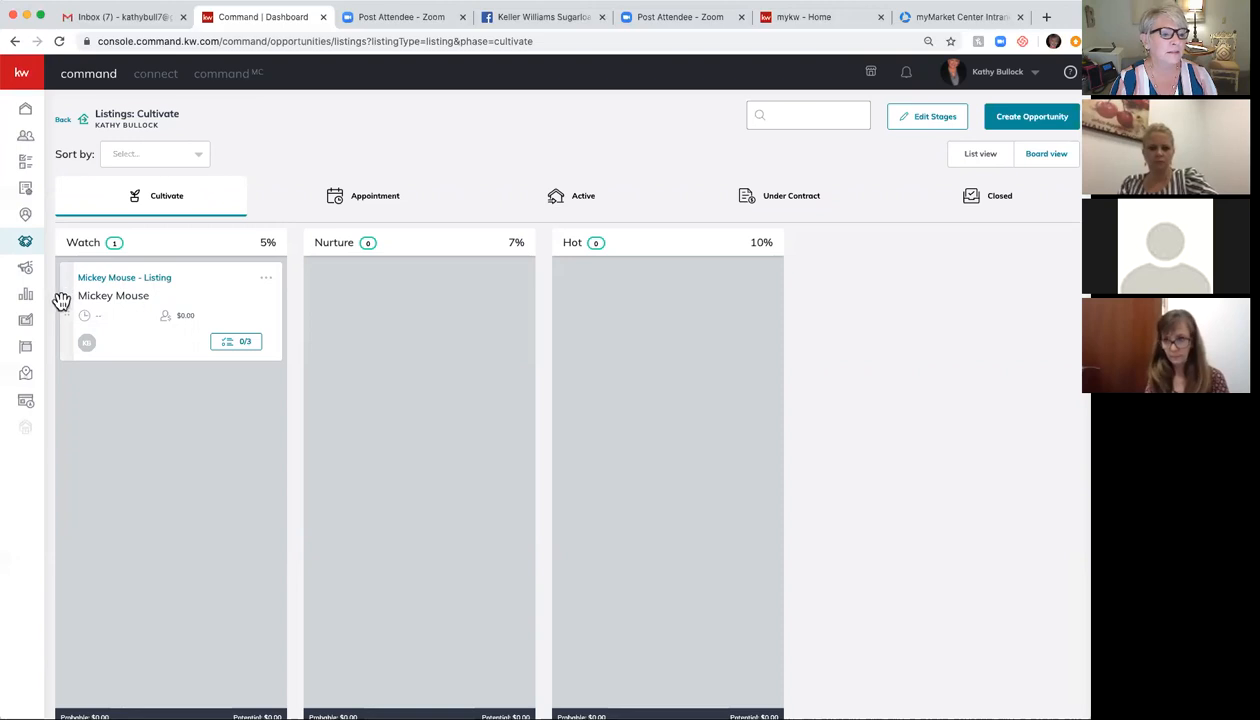
left_click(113, 284)
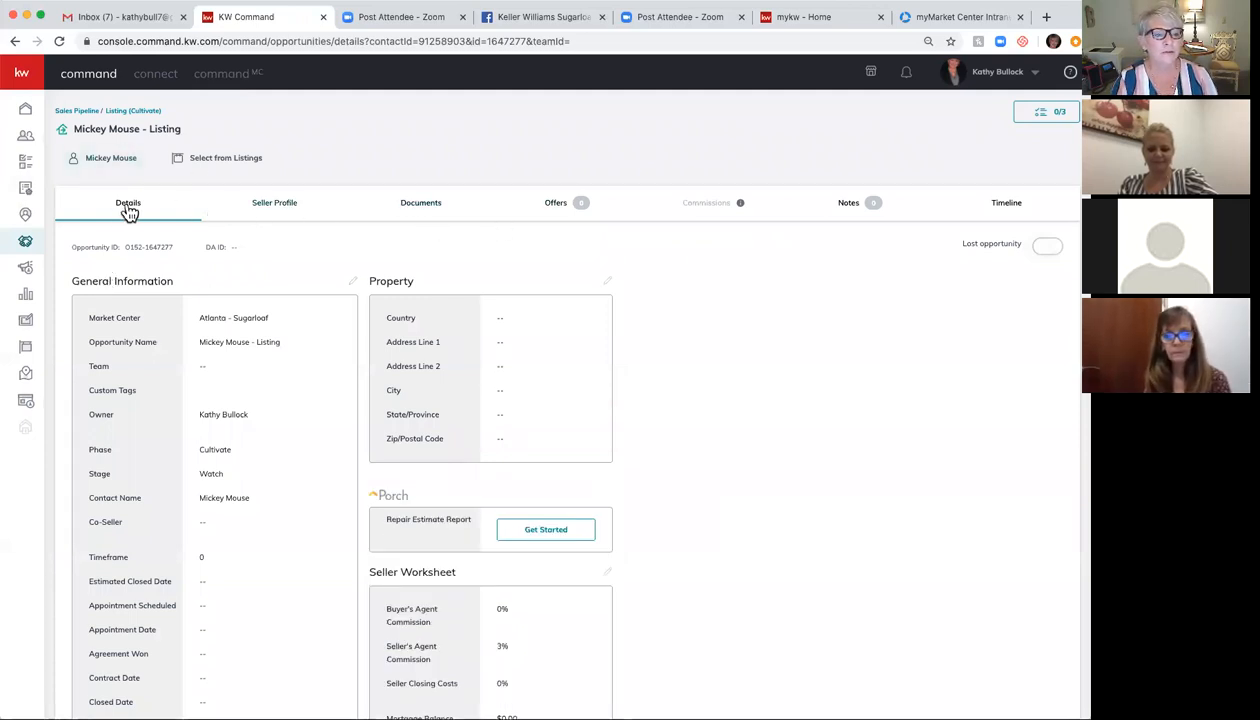
Step: From the listing's Documents tab, start a transaction in DocuSign via the Start a Transaction dropdown
left_click(428, 210)
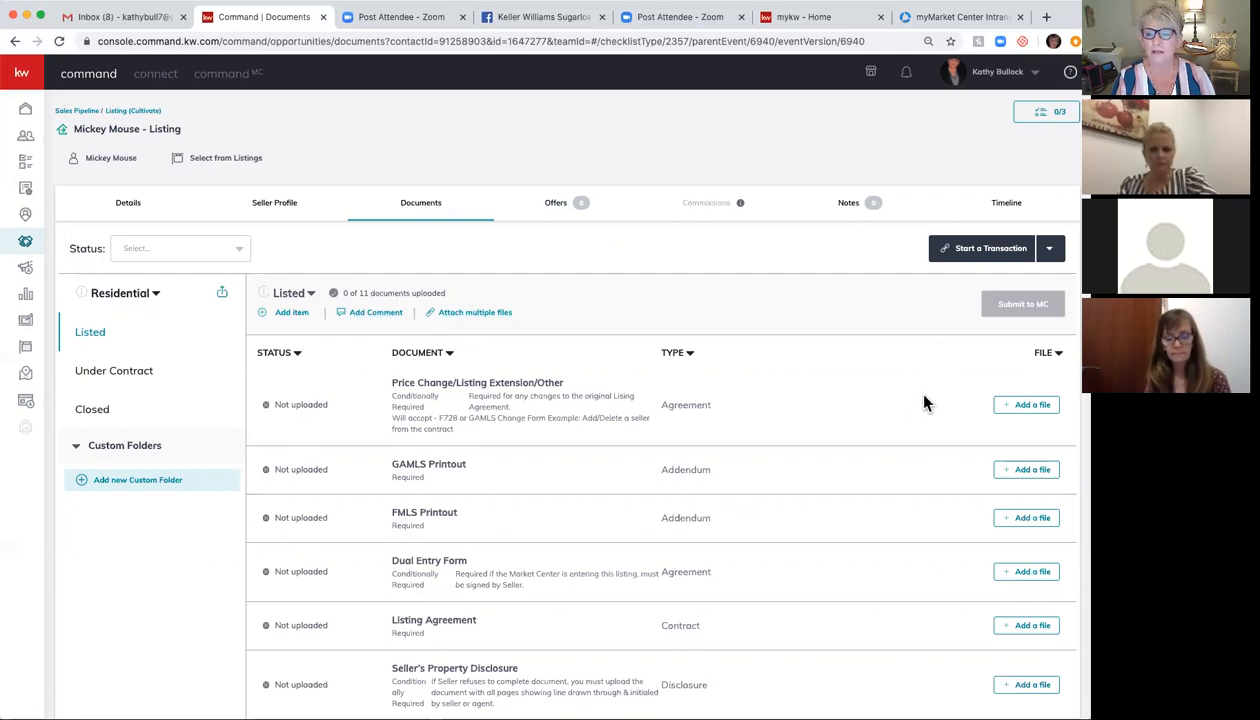
left_click(1003, 254)
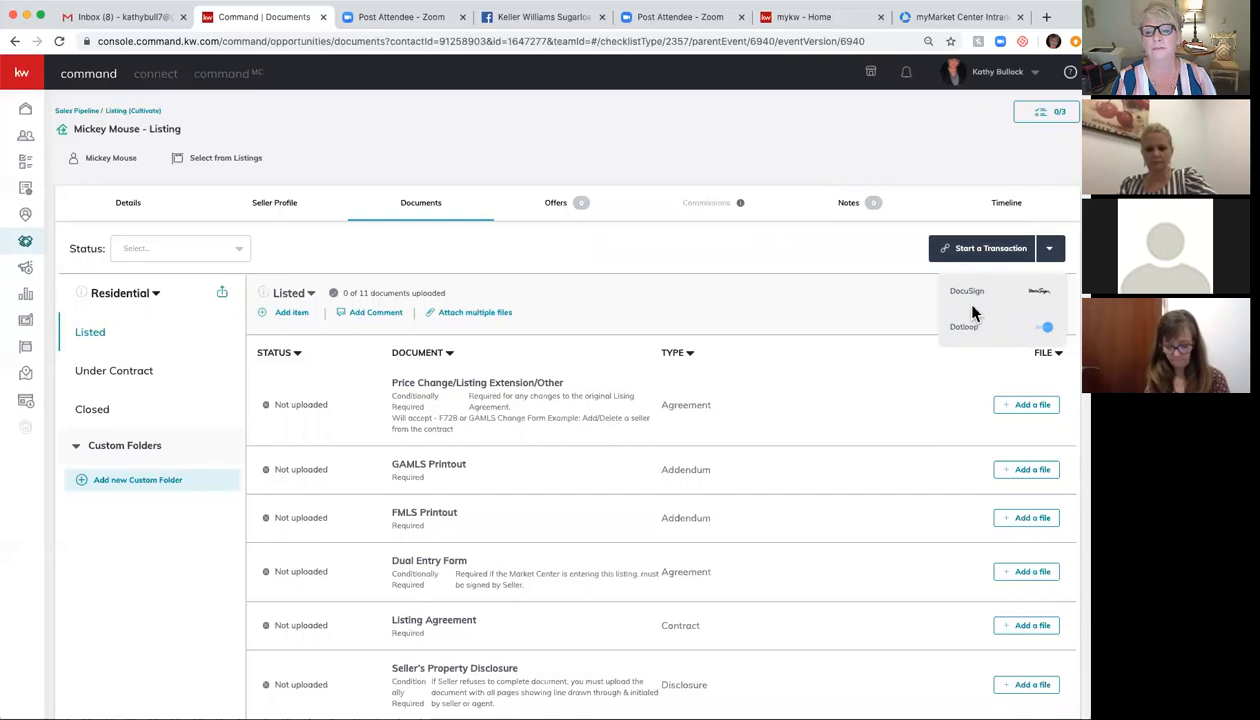
left_click(973, 299)
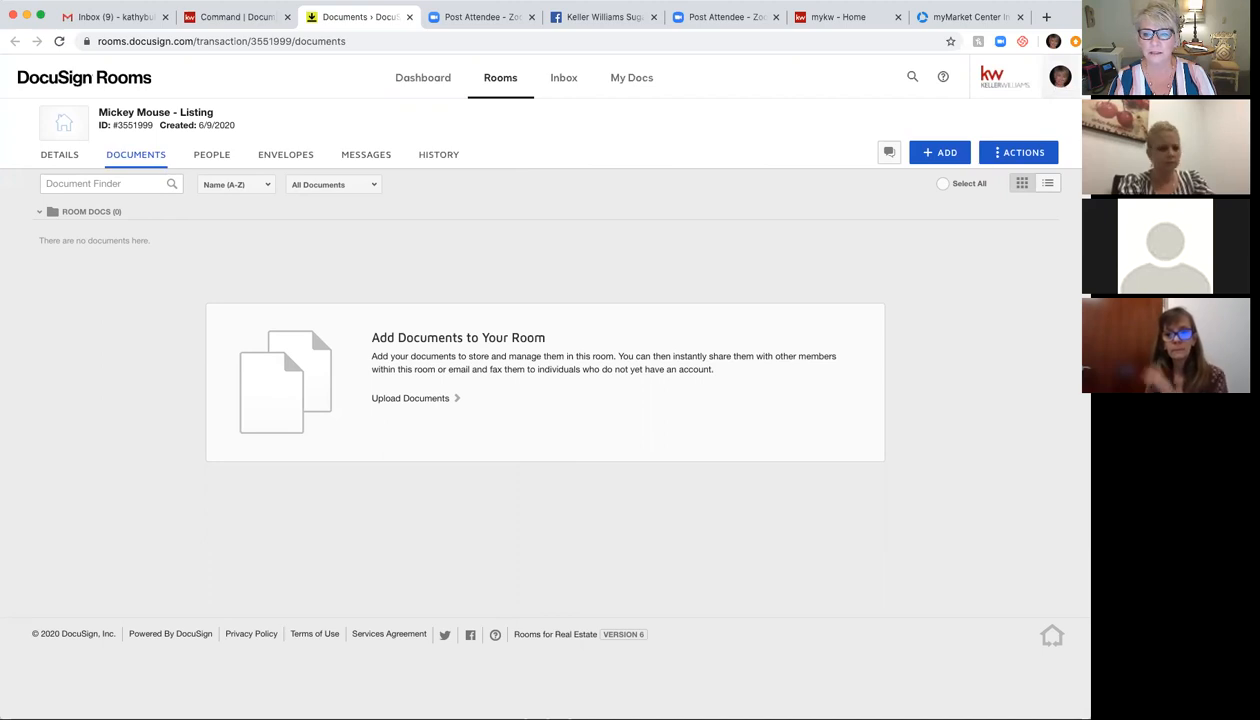
left_click(1060, 77)
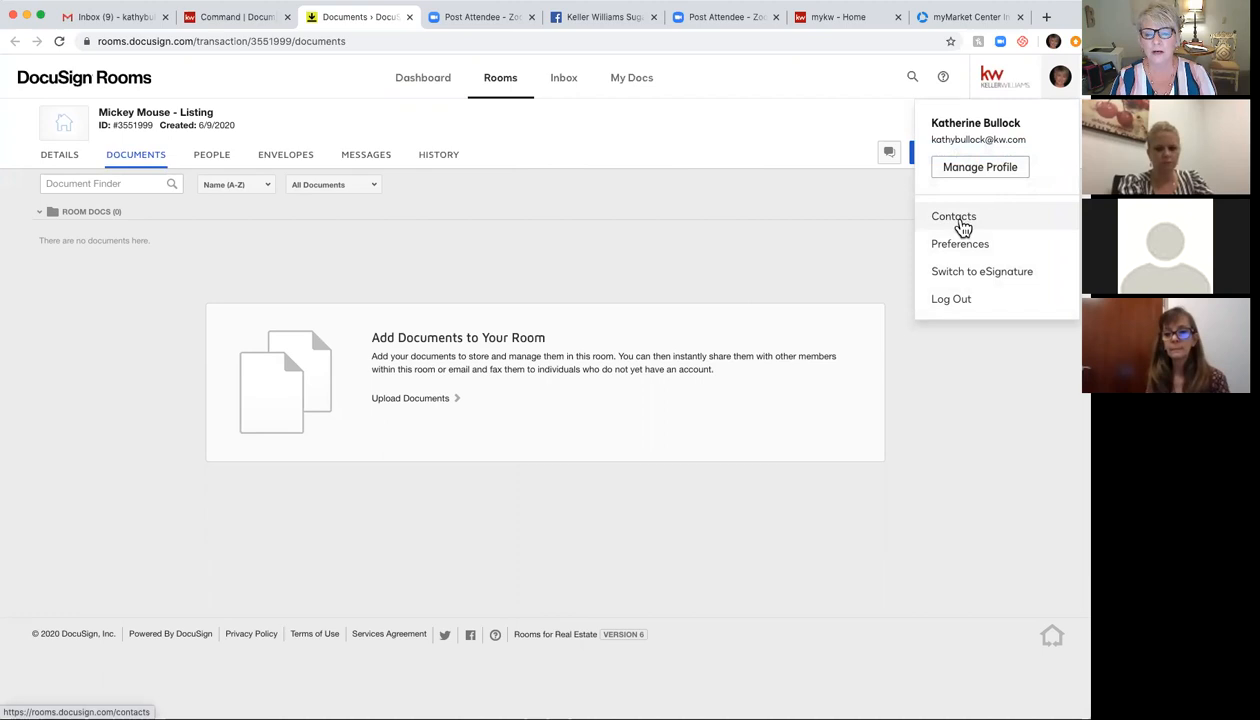
left_click(970, 172)
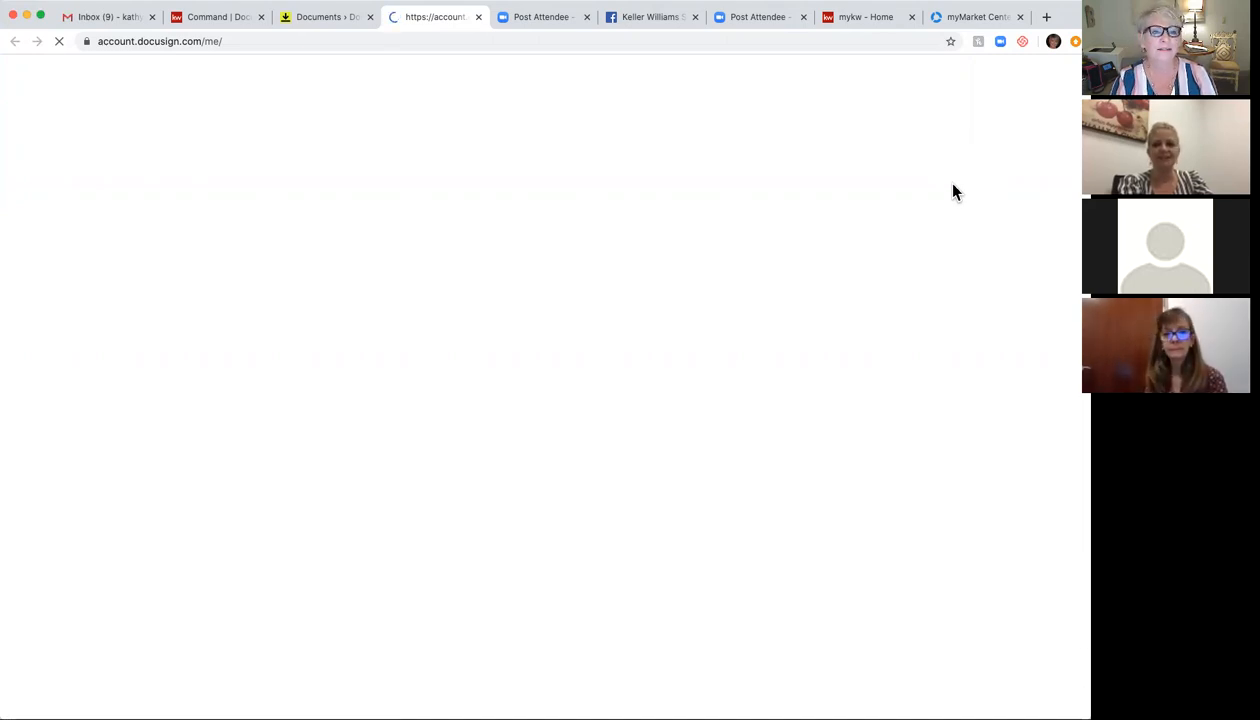
left_click(479, 17)
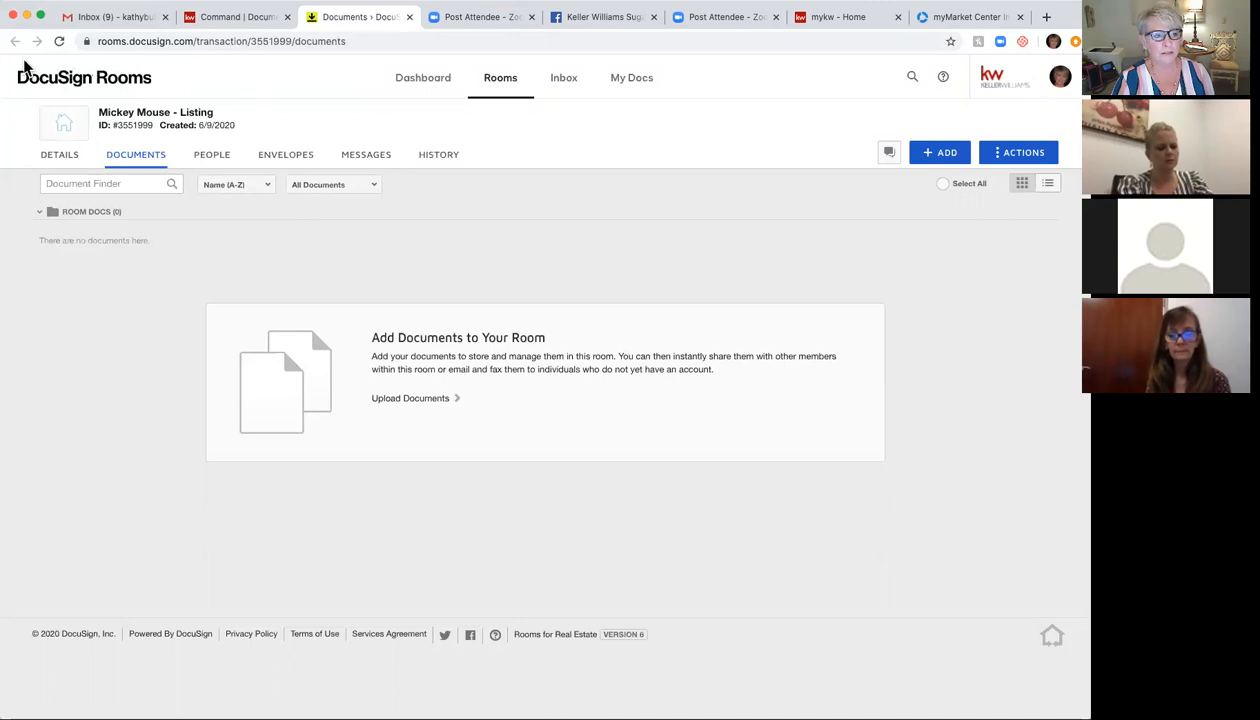
Step: Open the room's Details tab and review the location, seller and listing agent sections
left_click(60, 155)
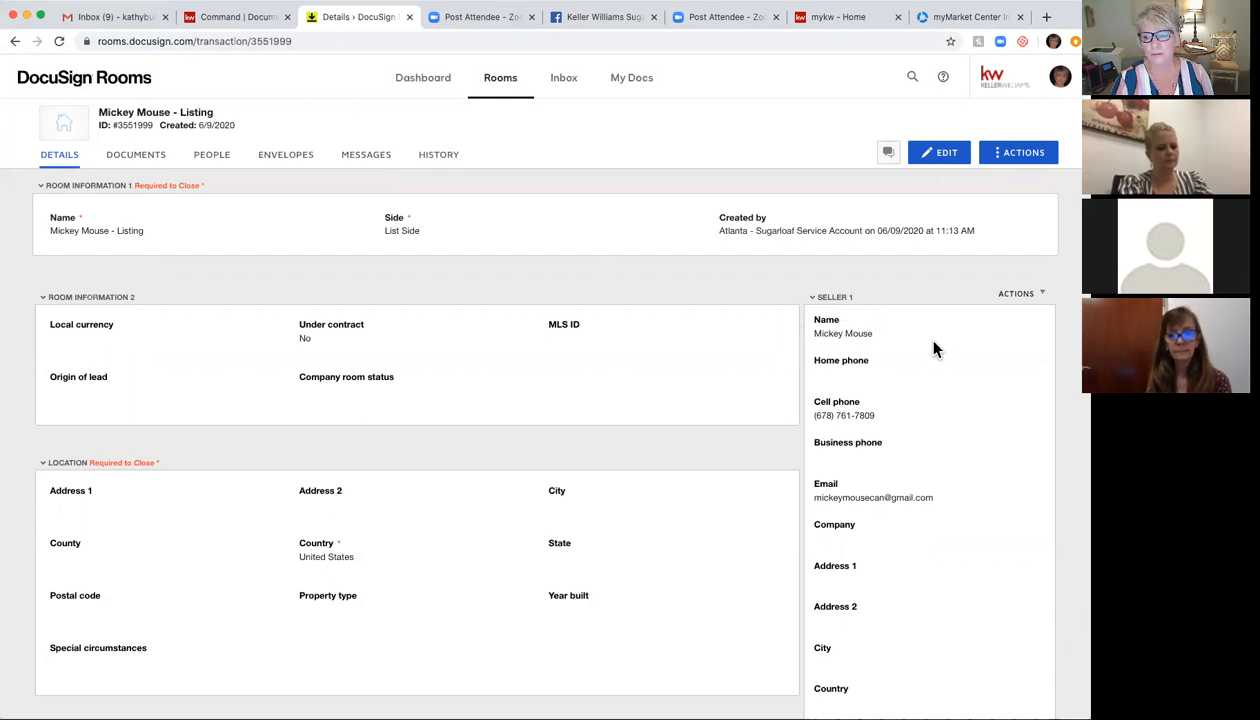
scroll(934, 348, "down", 2)
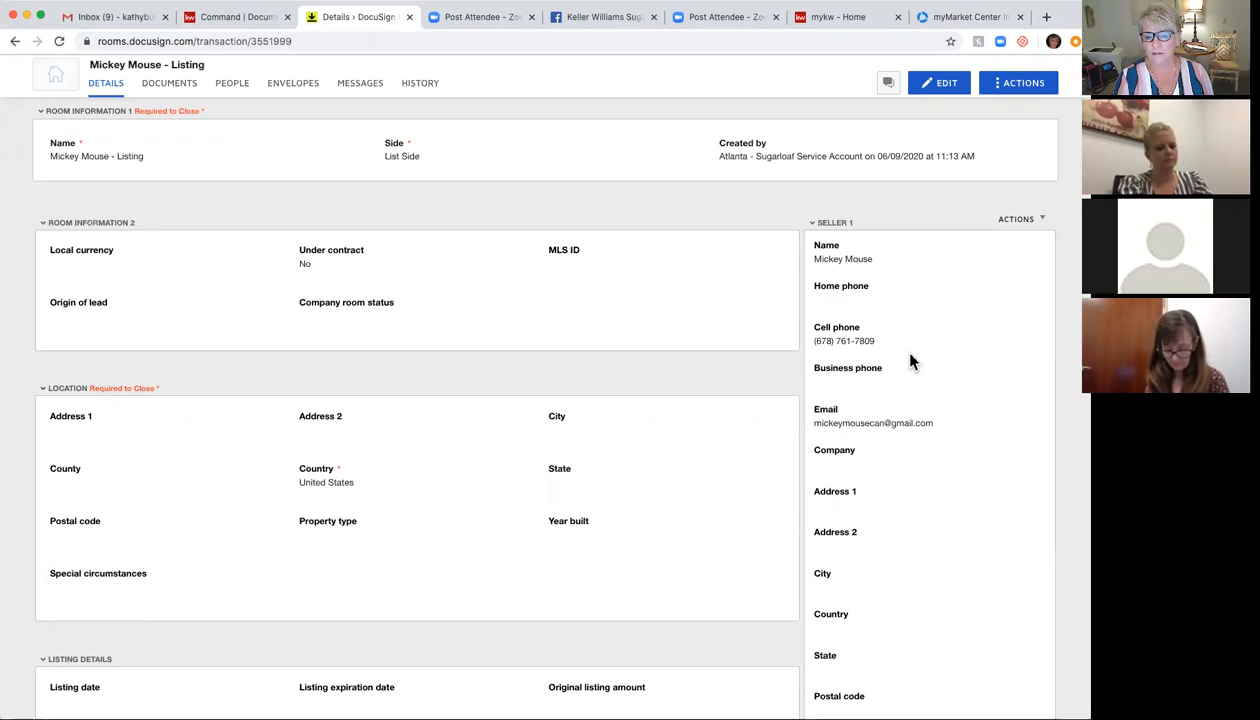
scroll(911, 361, "down", 1)
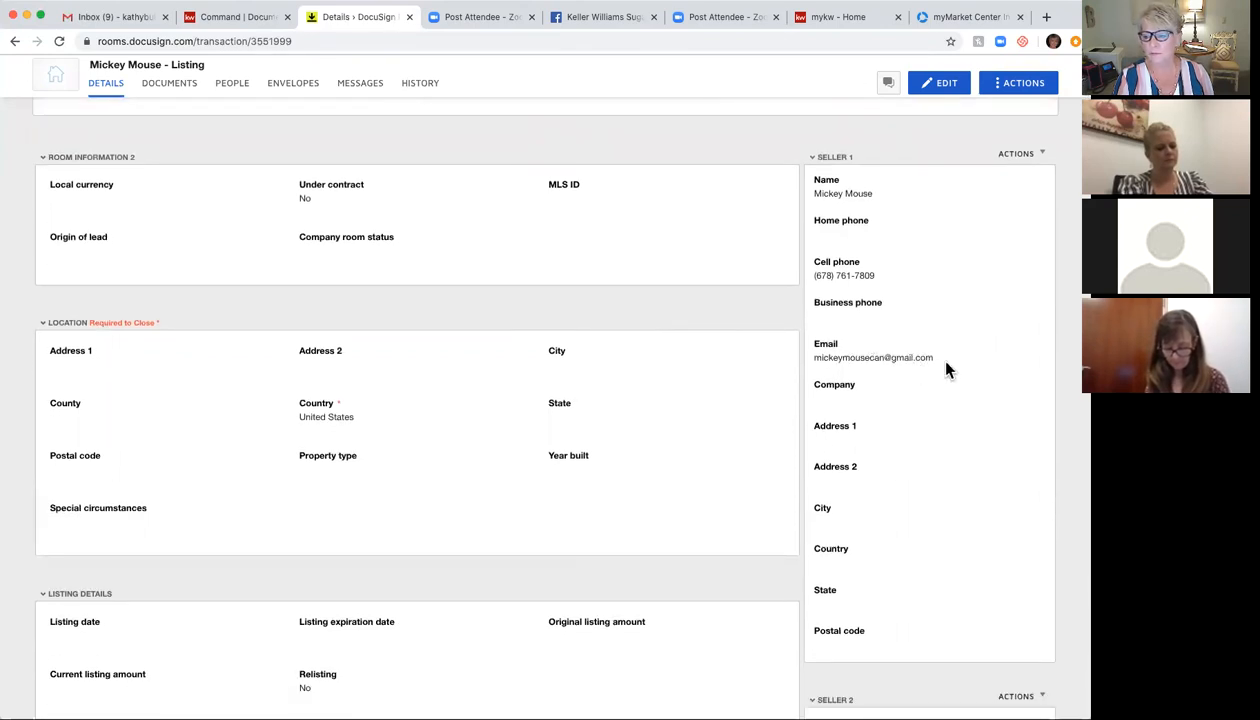
scroll(946, 364, "down", 5)
scroll(948, 370, "down", 10)
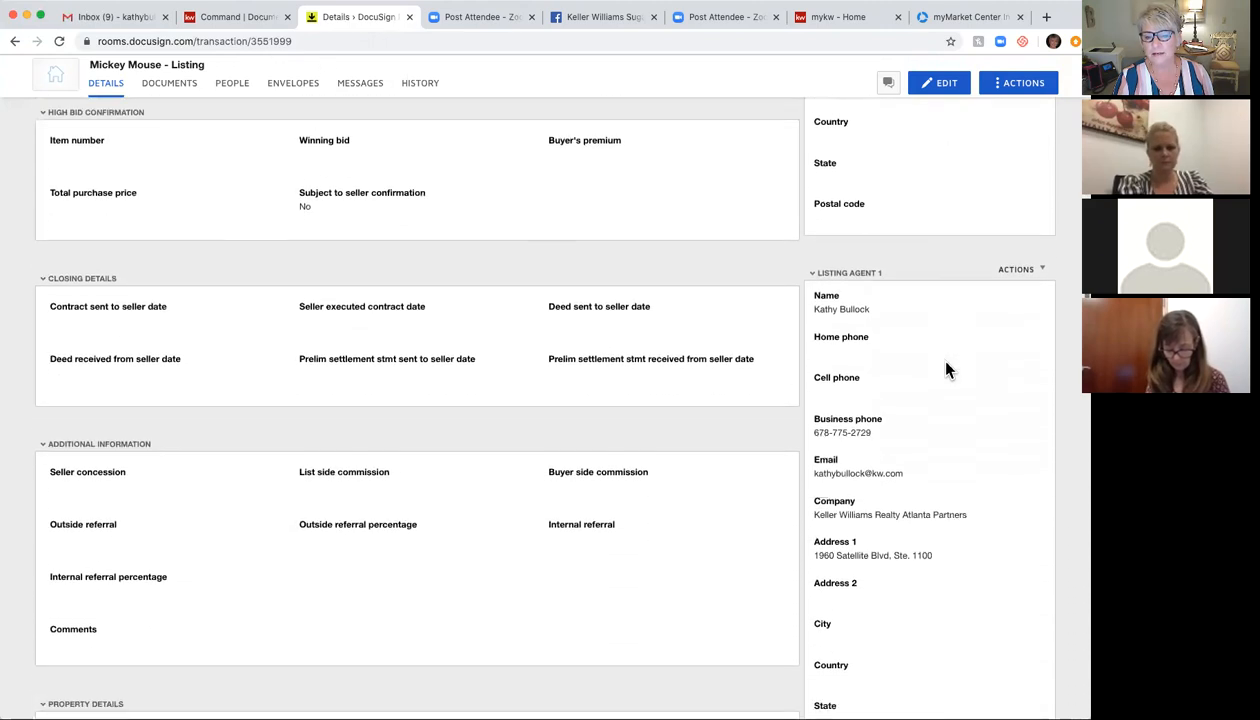
scroll(948, 370, "down", 2)
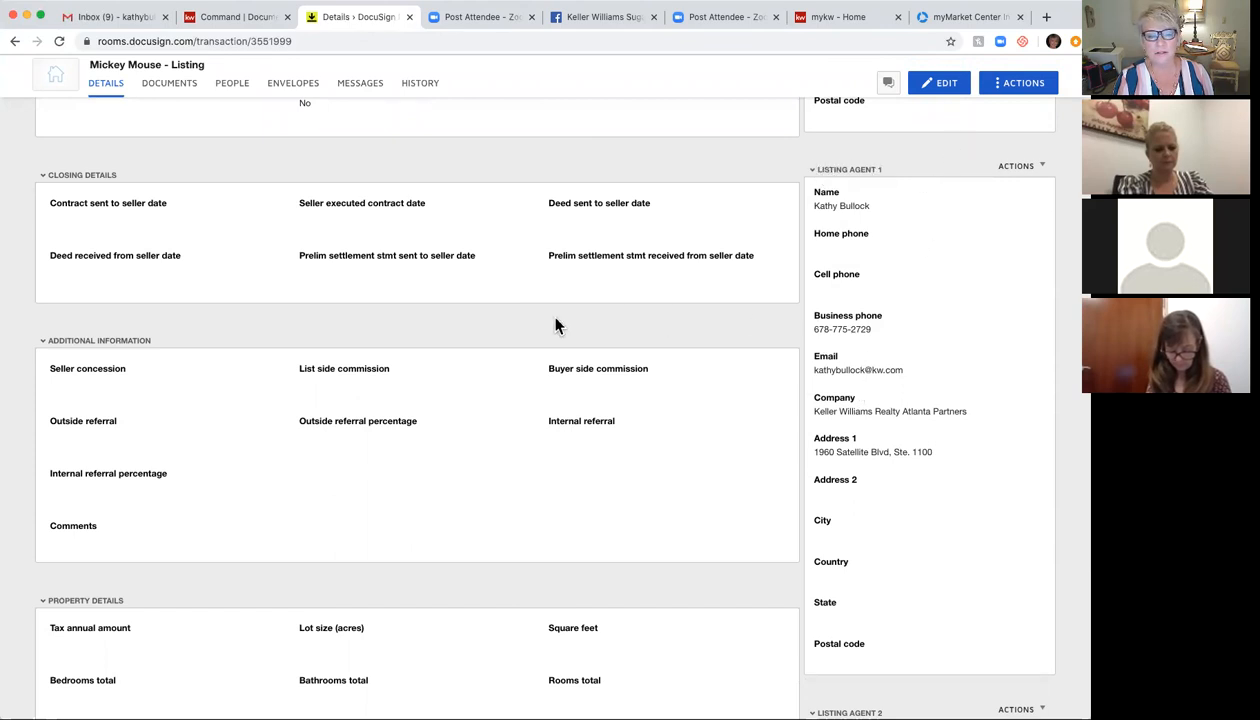
scroll(658, 214, "up", 15)
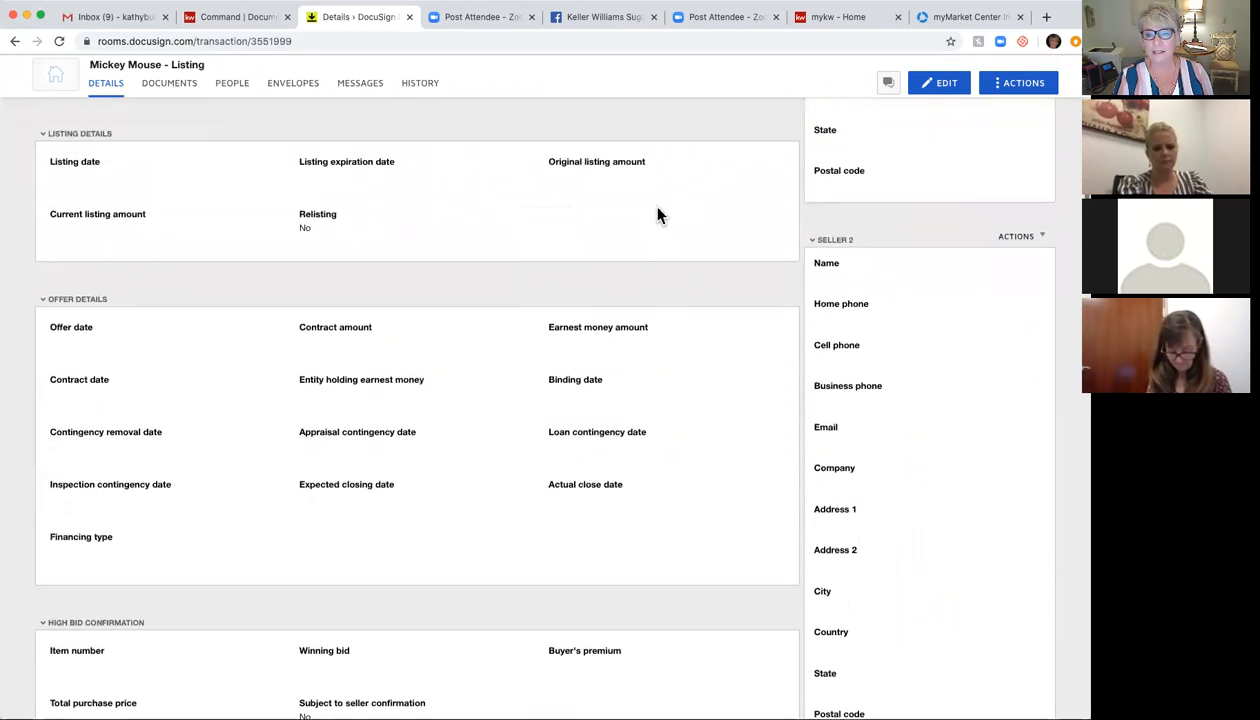
scroll(658, 214, "up", 3)
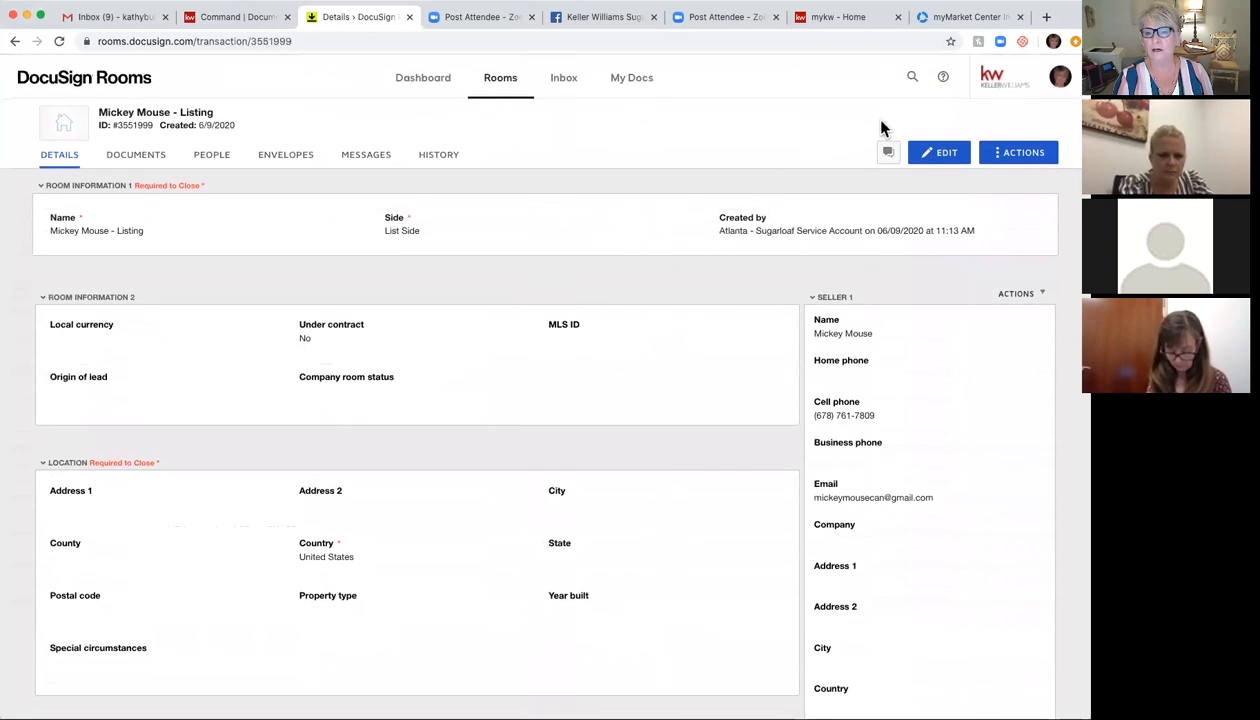
Step: Edit the room details, enter the address '123 Main' and set the property's state to Georgia
left_click(945, 158)
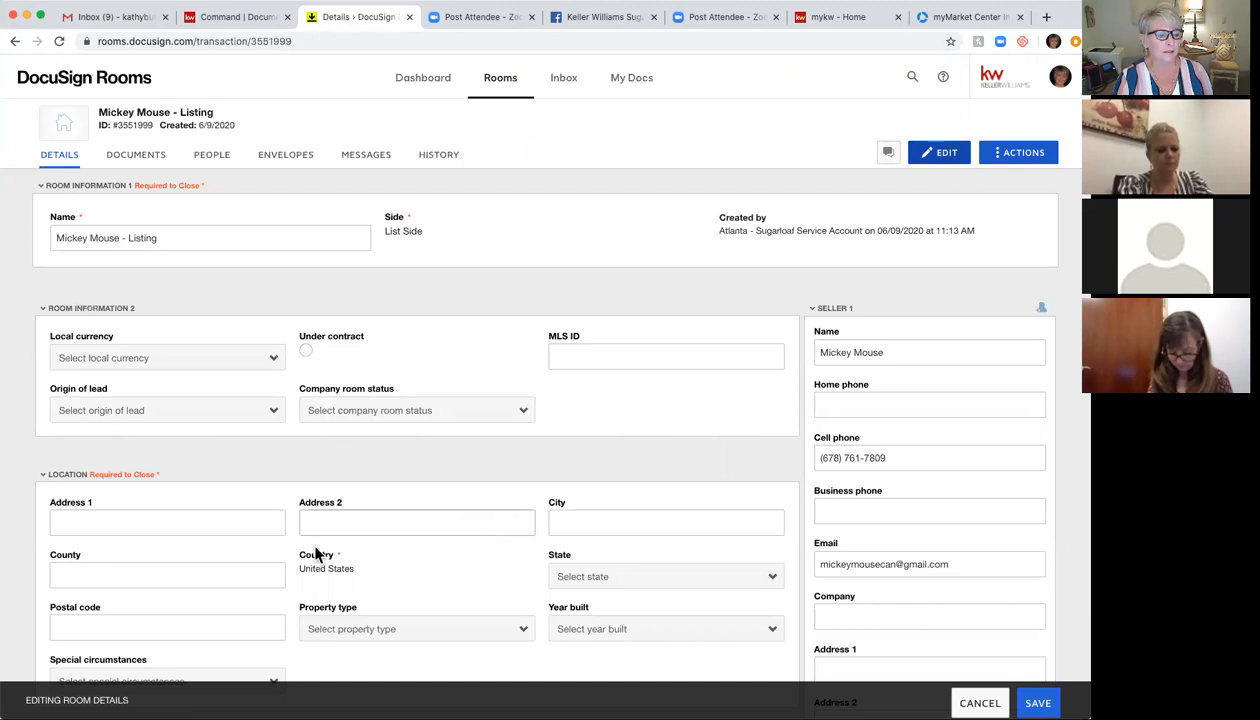
type("123 Main Street")
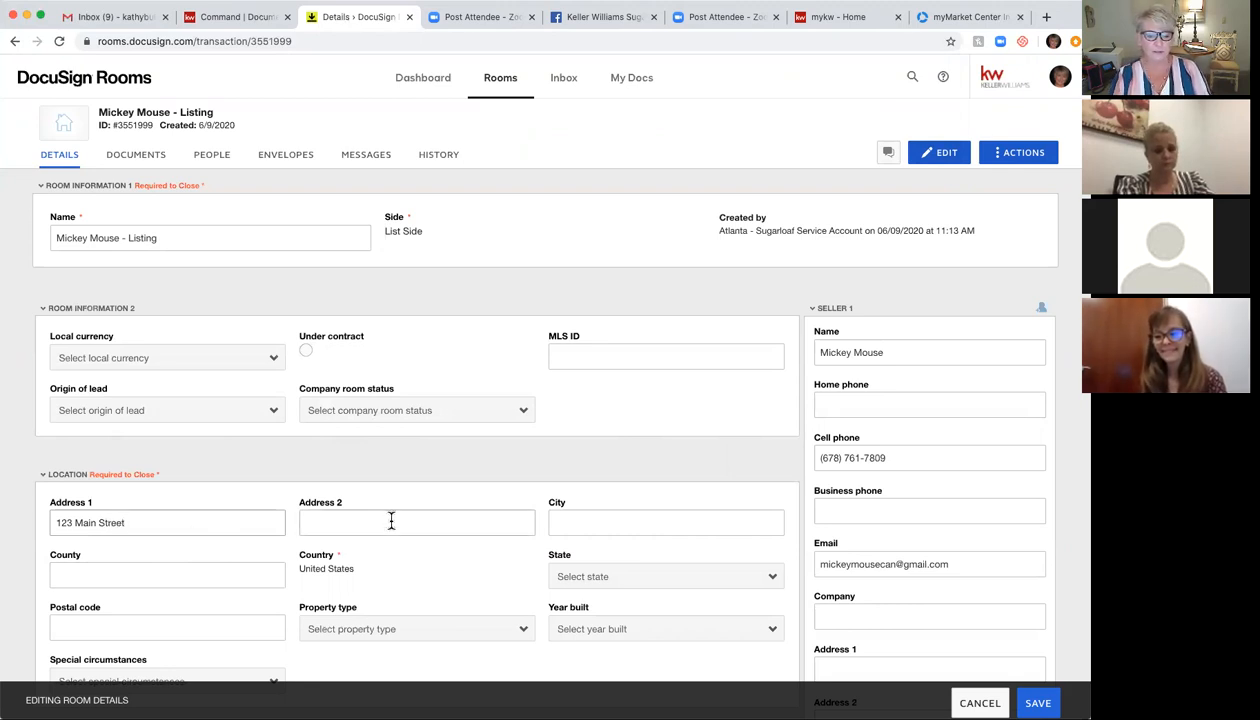
left_click(591, 522)
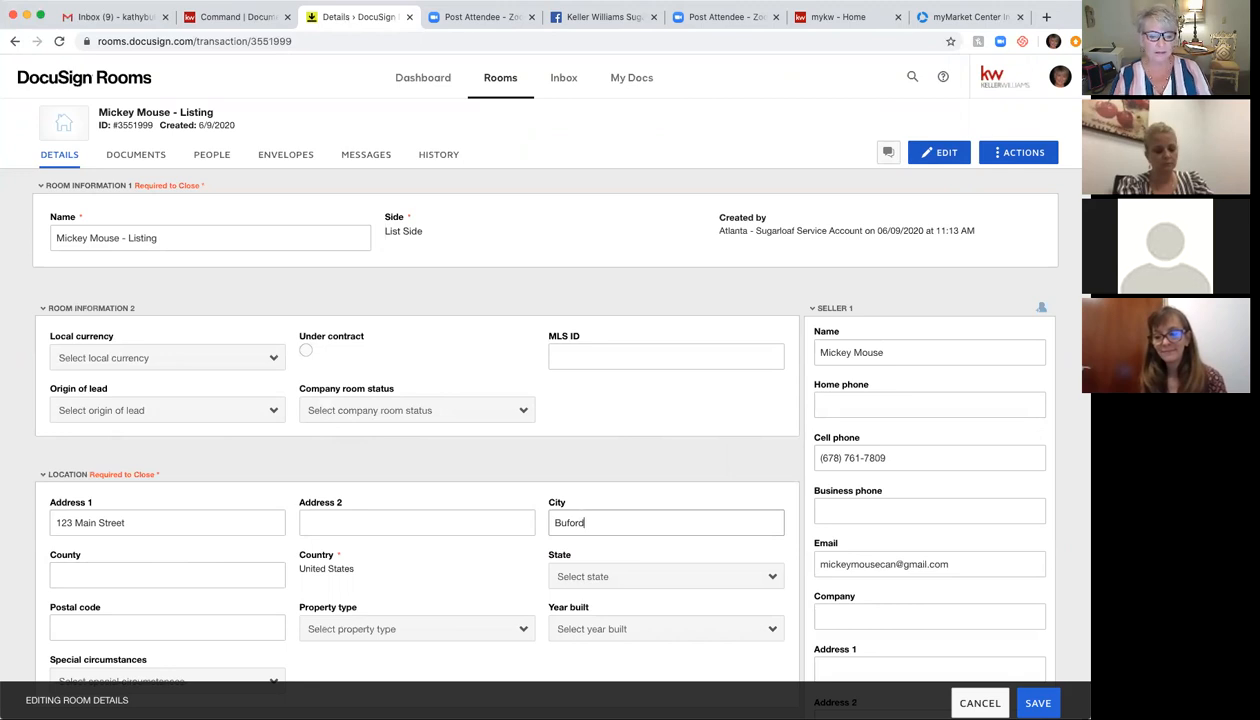
left_click(101, 578)
type("Gw")
key("BackSpace")
key("BackSpace")
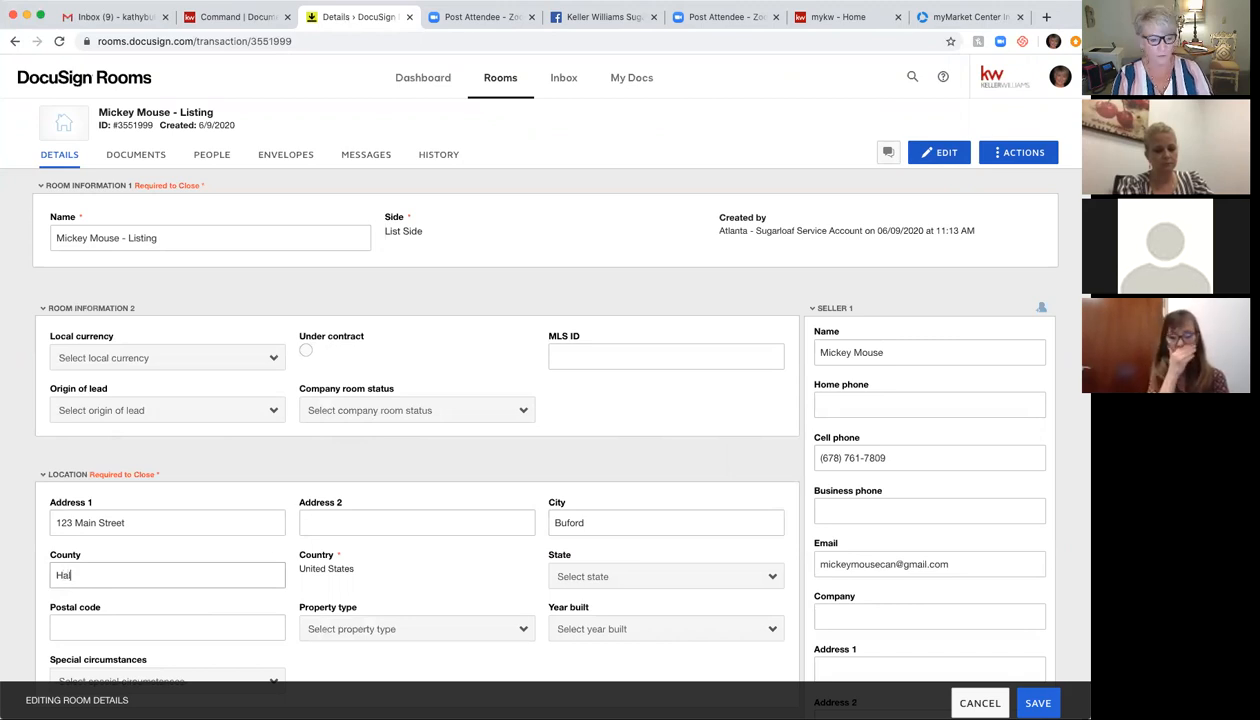
left_click(650, 577)
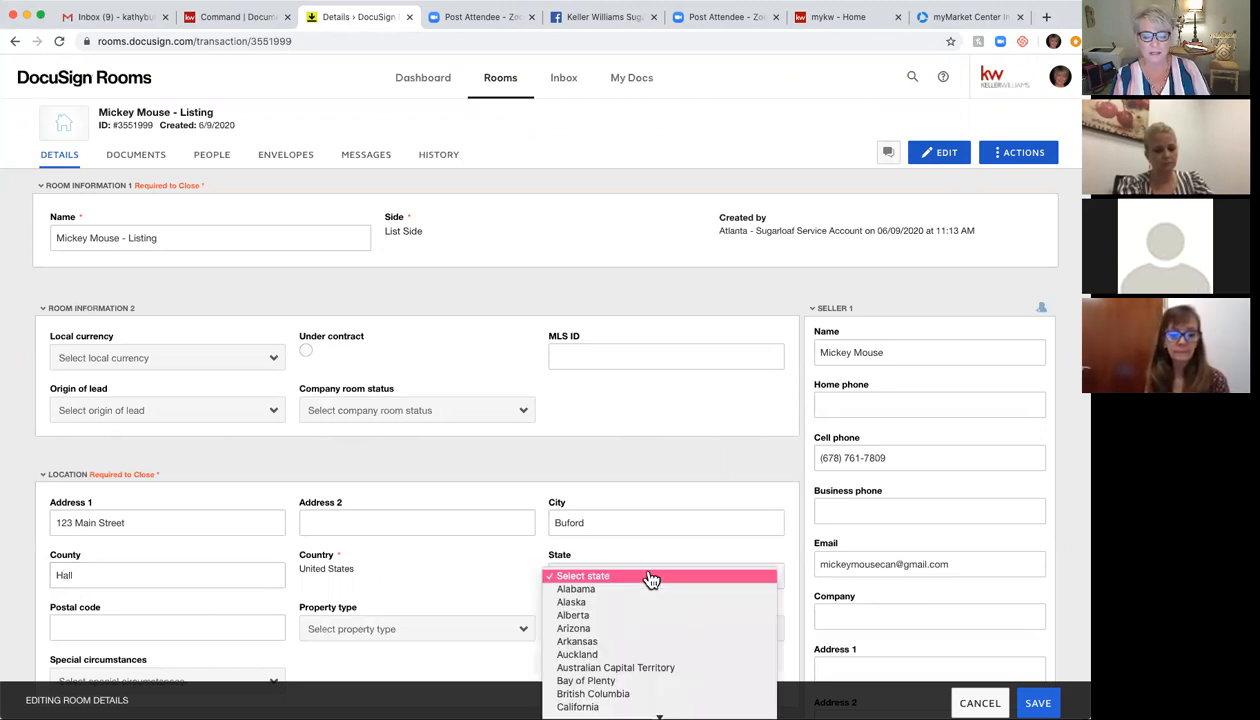
scroll(640, 685, "down", 3)
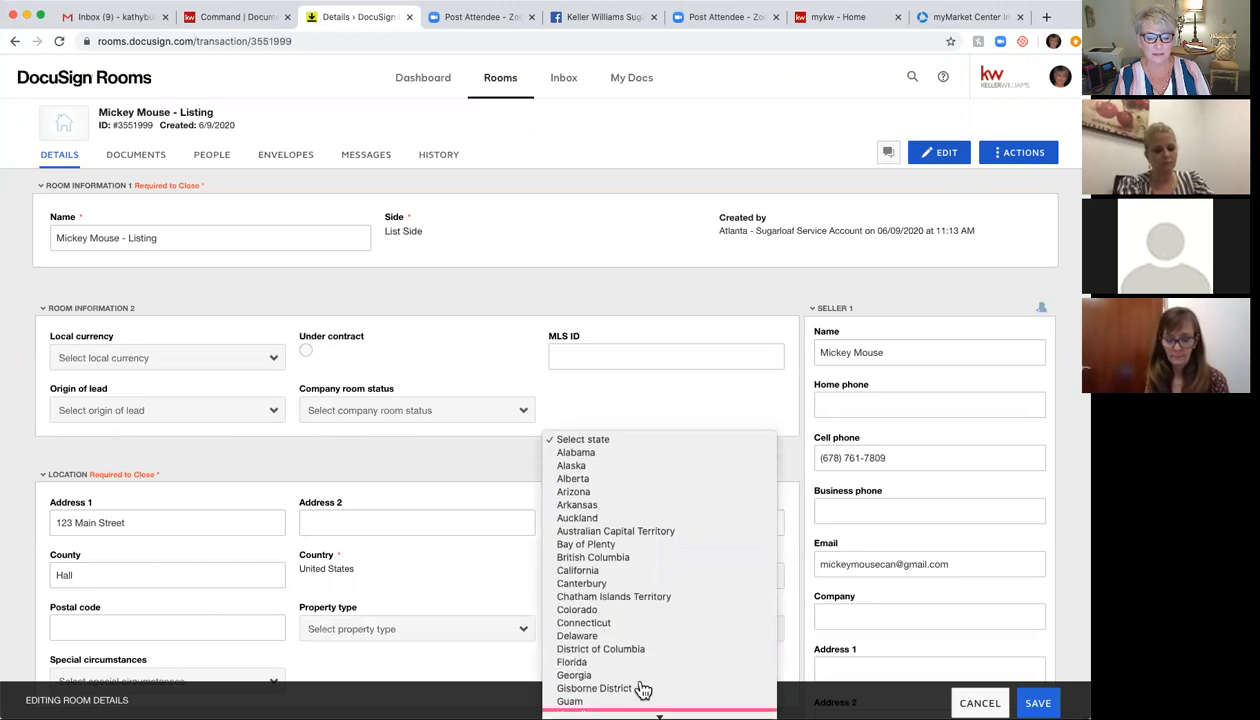
left_click(598, 675)
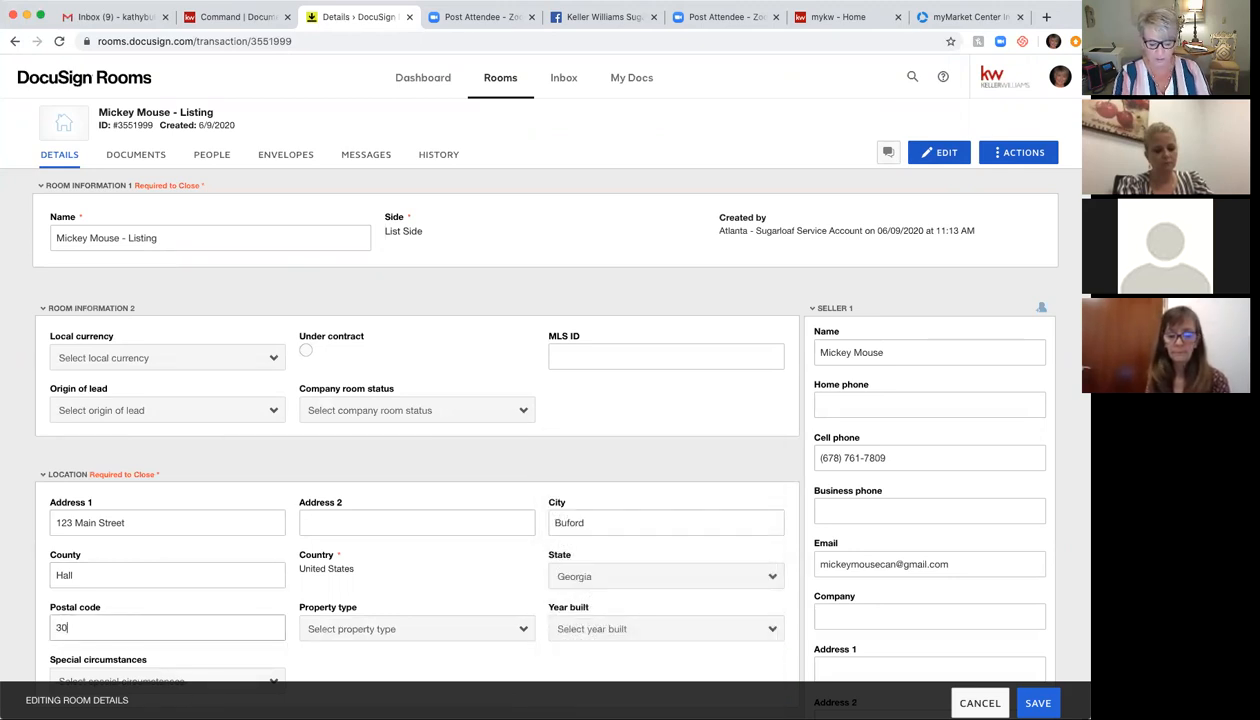
Step: Set Listing Agent 1's country to United States and state to Georgia
scroll(512, 515, "down", 1)
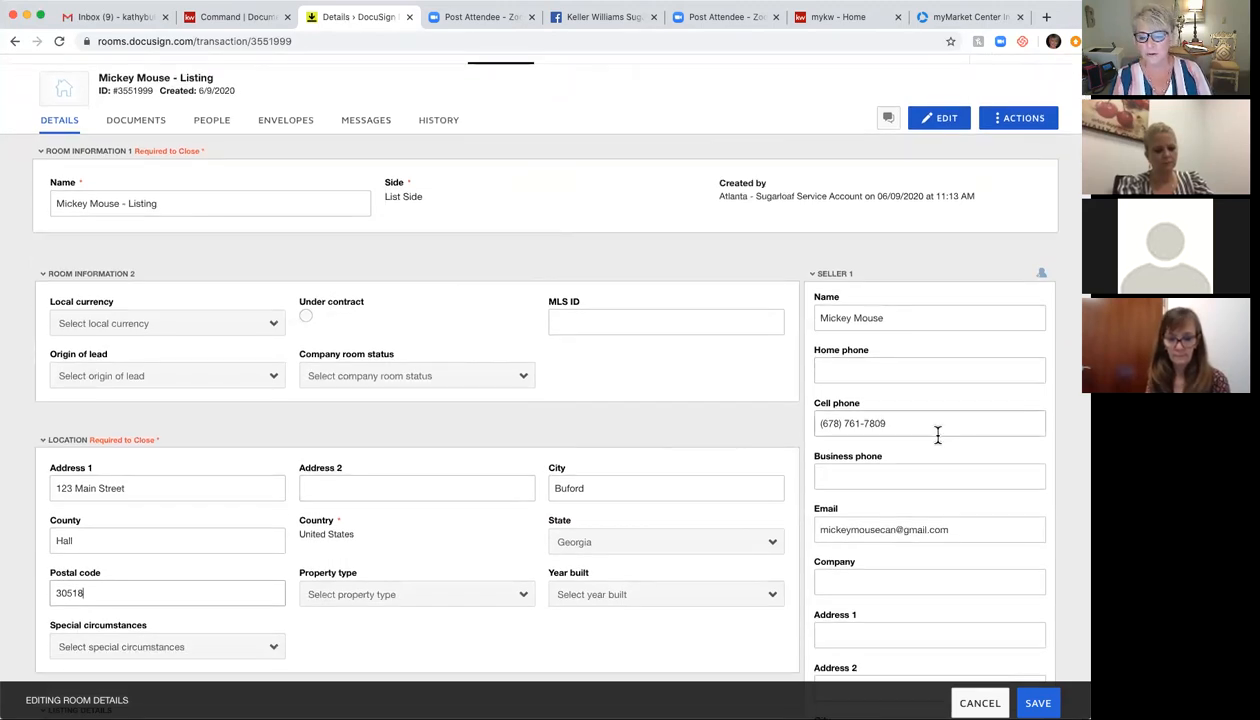
scroll(937, 436, "down", 10)
scroll(940, 444, "down", 12)
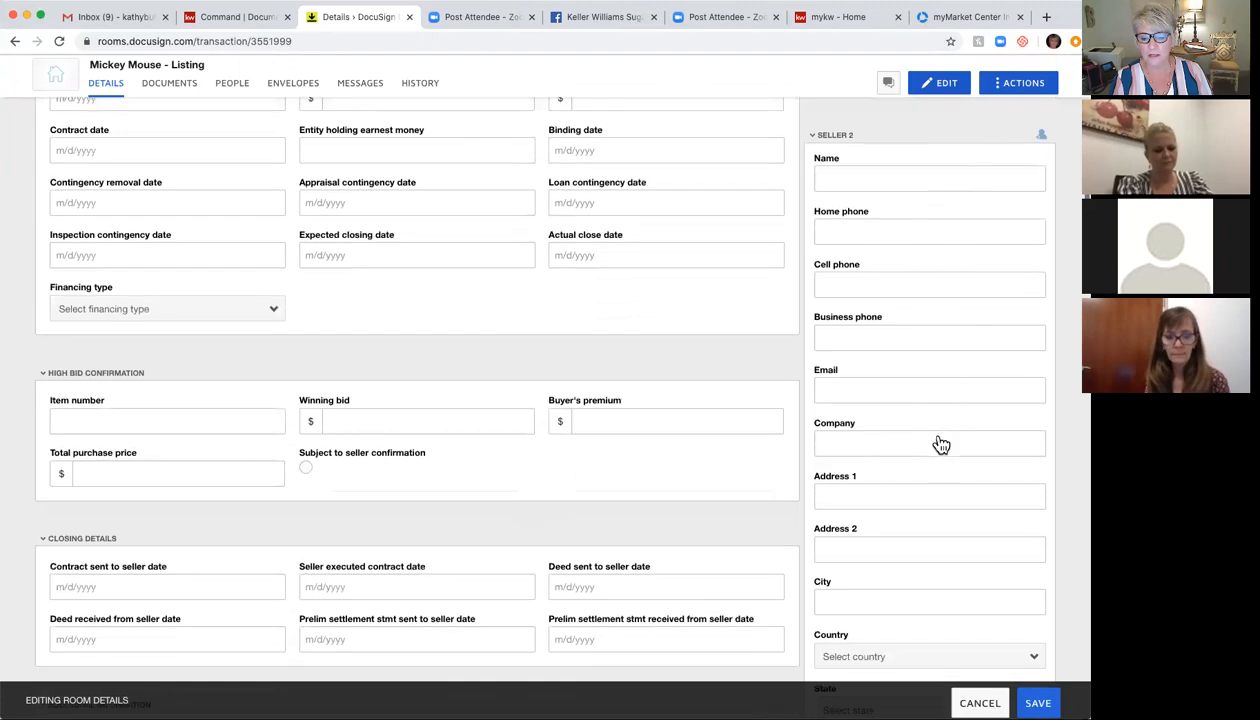
scroll(938, 444, "down", 2)
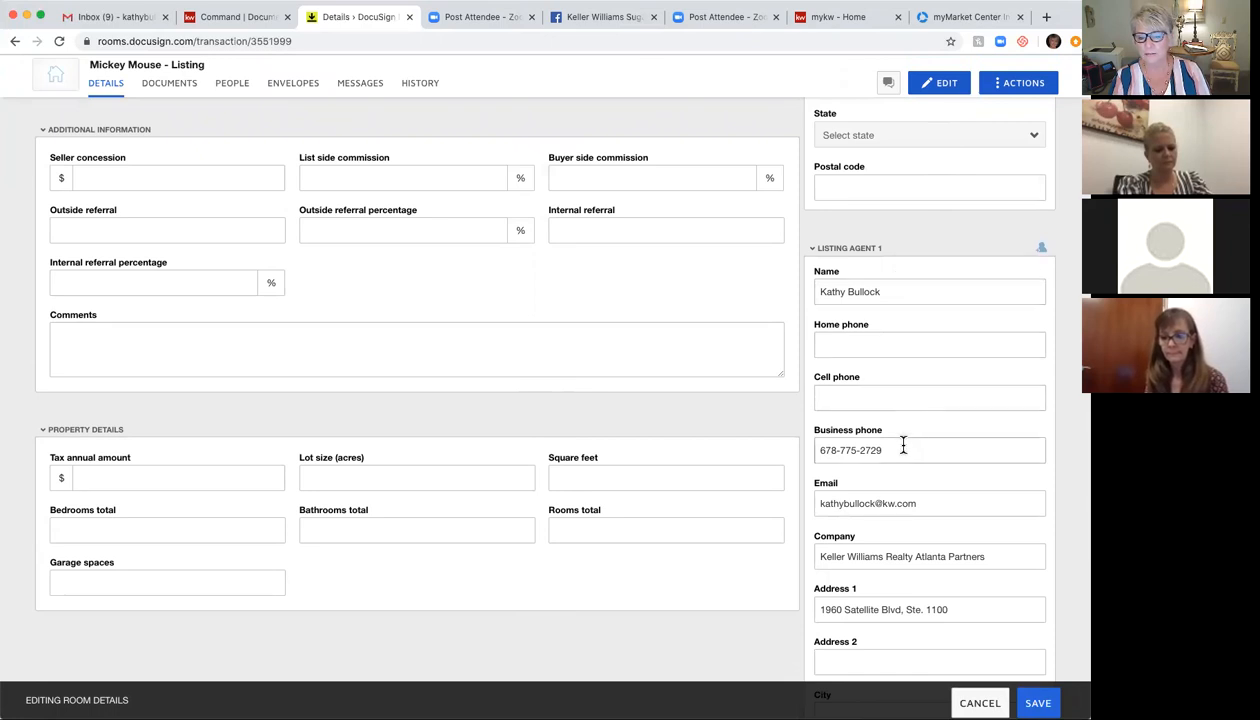
scroll(903, 452, "down", 2)
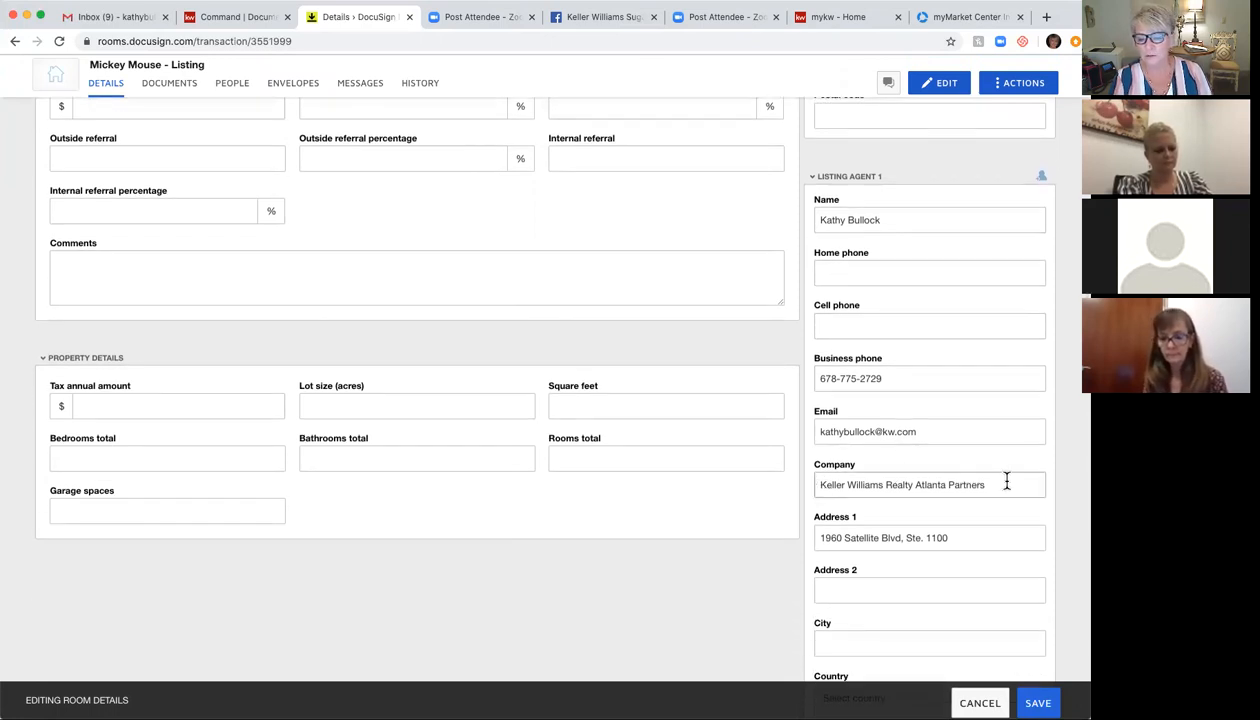
scroll(866, 510, "down", 1)
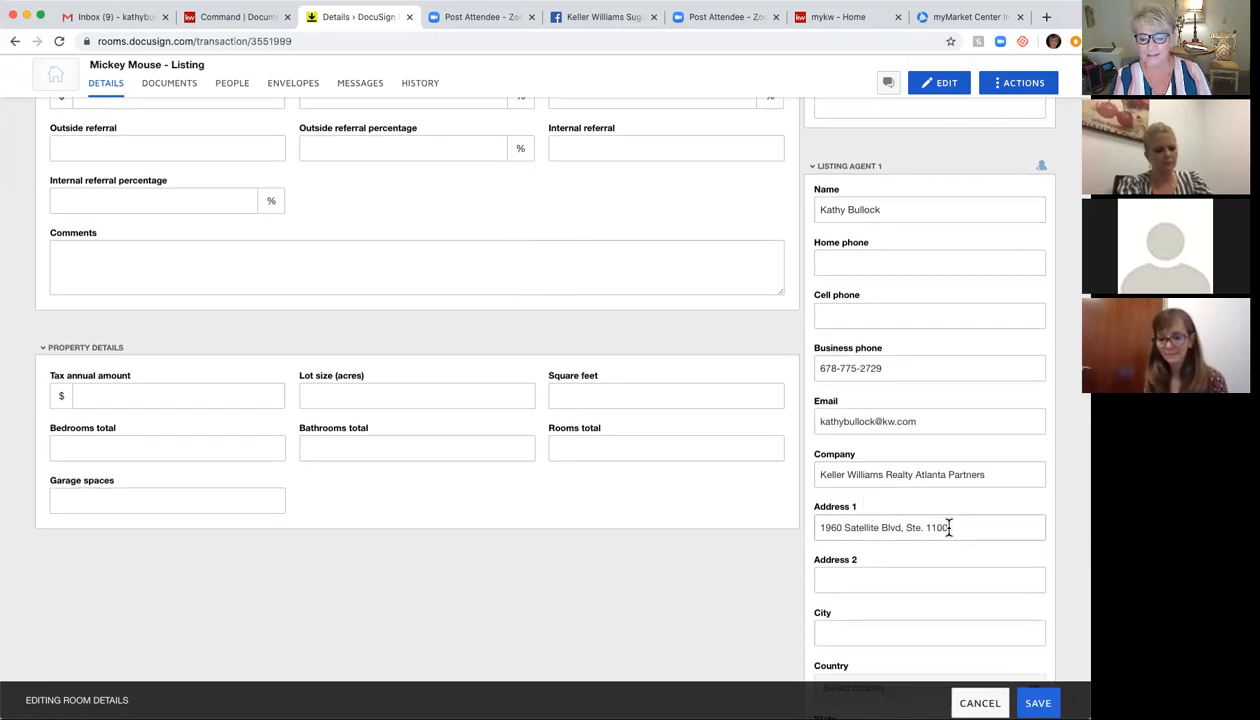
scroll(948, 528, "down", 5)
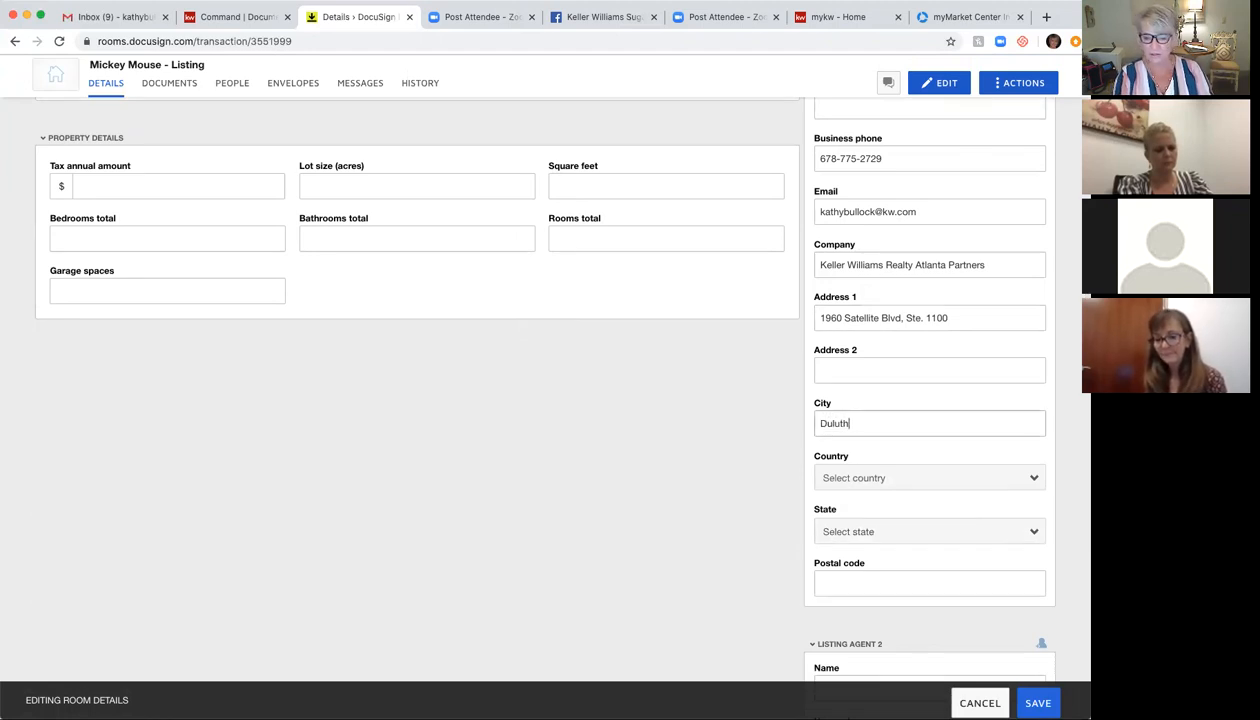
left_click(879, 482)
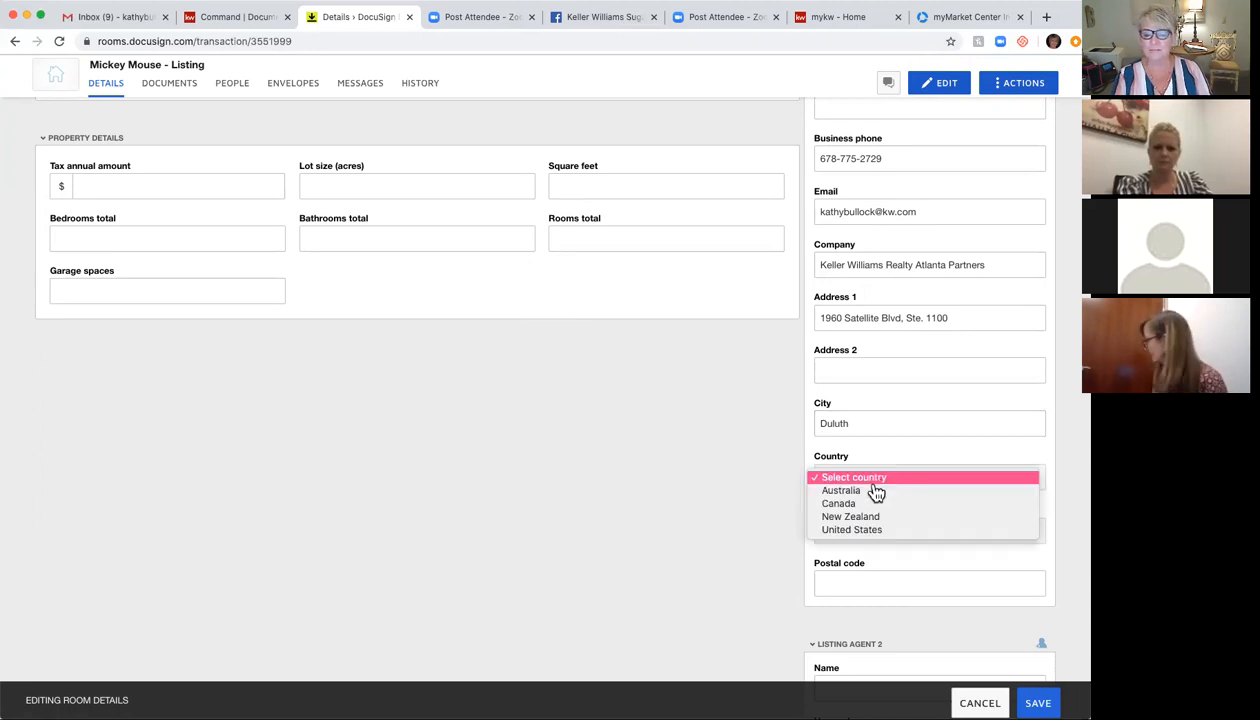
left_click(877, 530)
left_click(853, 541)
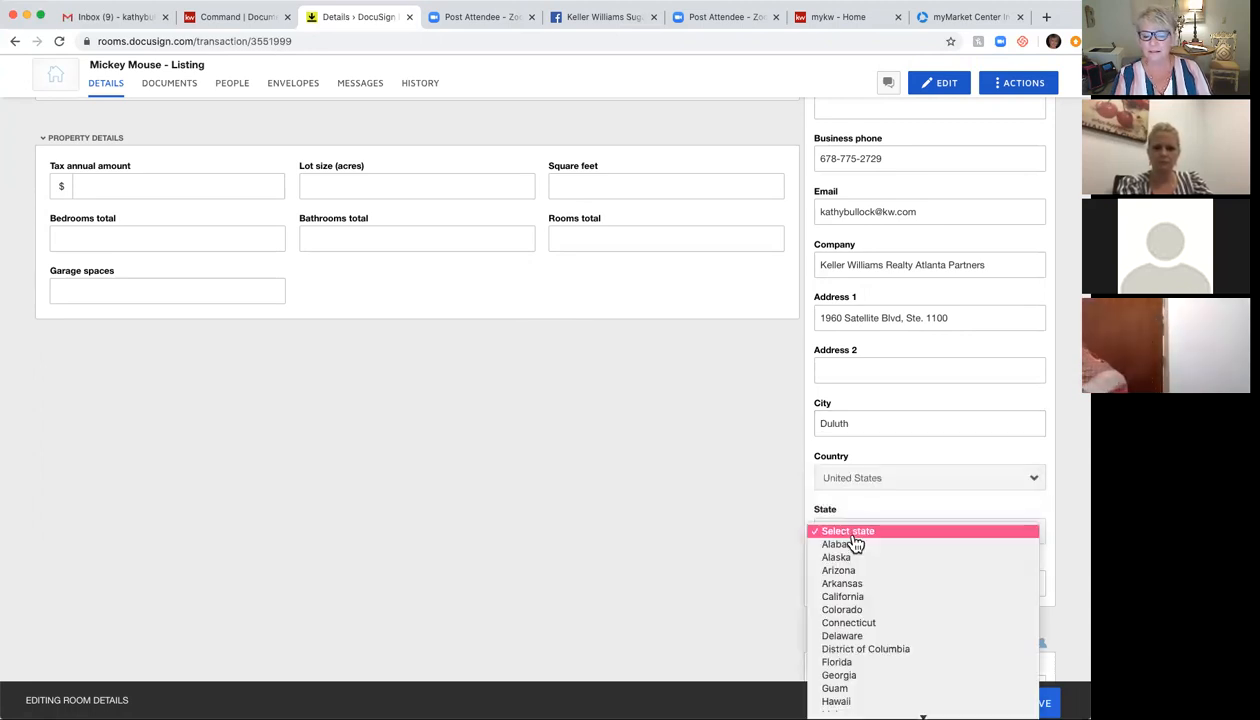
left_click(853, 676)
left_click(840, 582)
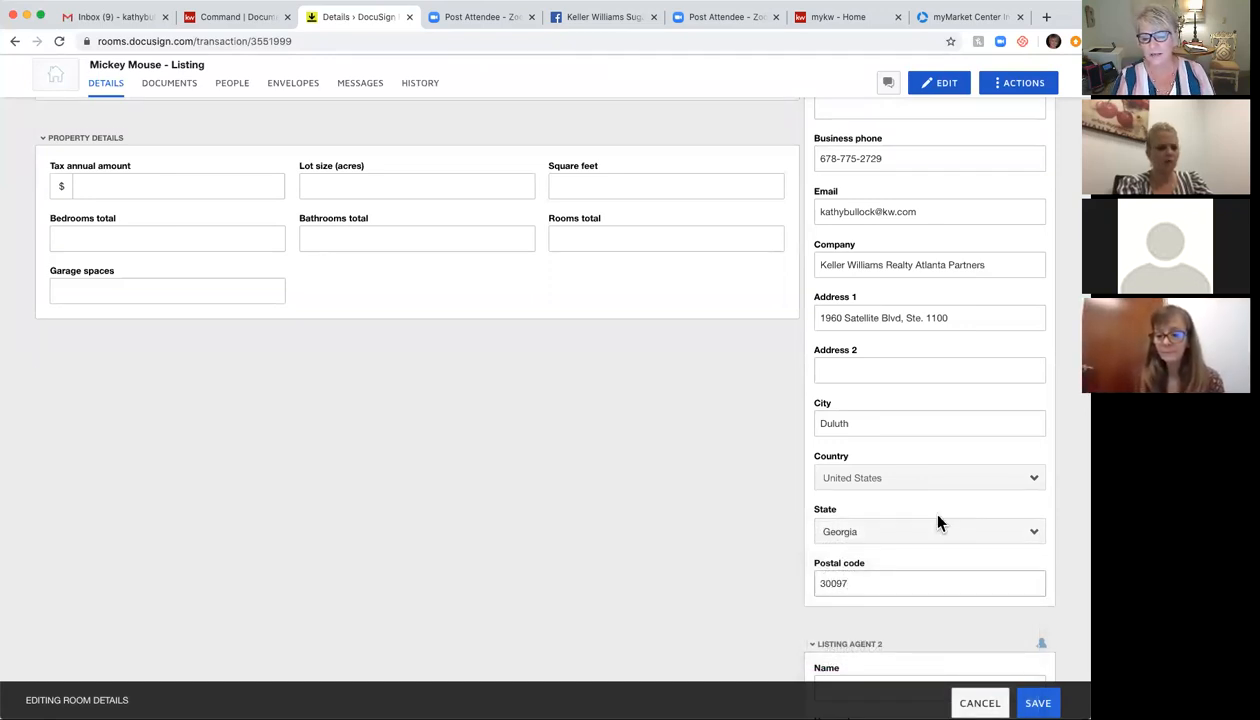
Step: Scroll through the remaining room details, including the still-blank buyer-agent sections
scroll(938, 522, "down", 4)
scroll(938, 522, "down", 6)
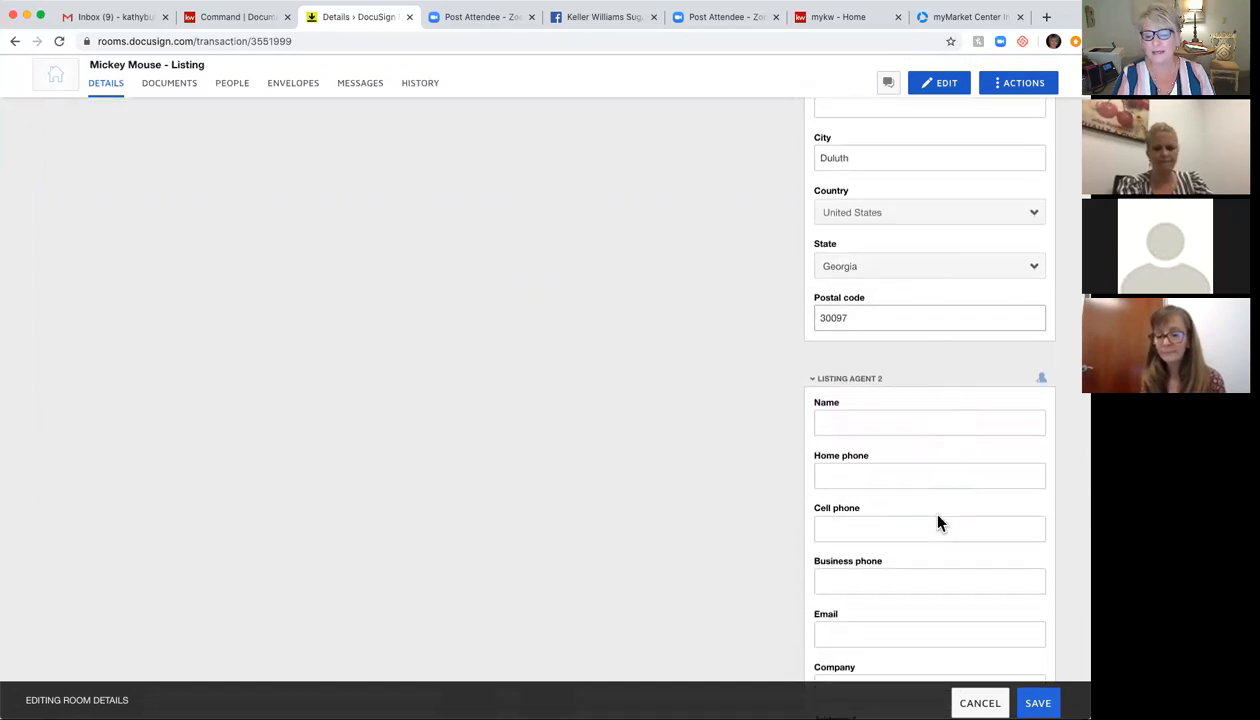
scroll(938, 513, "down", 7)
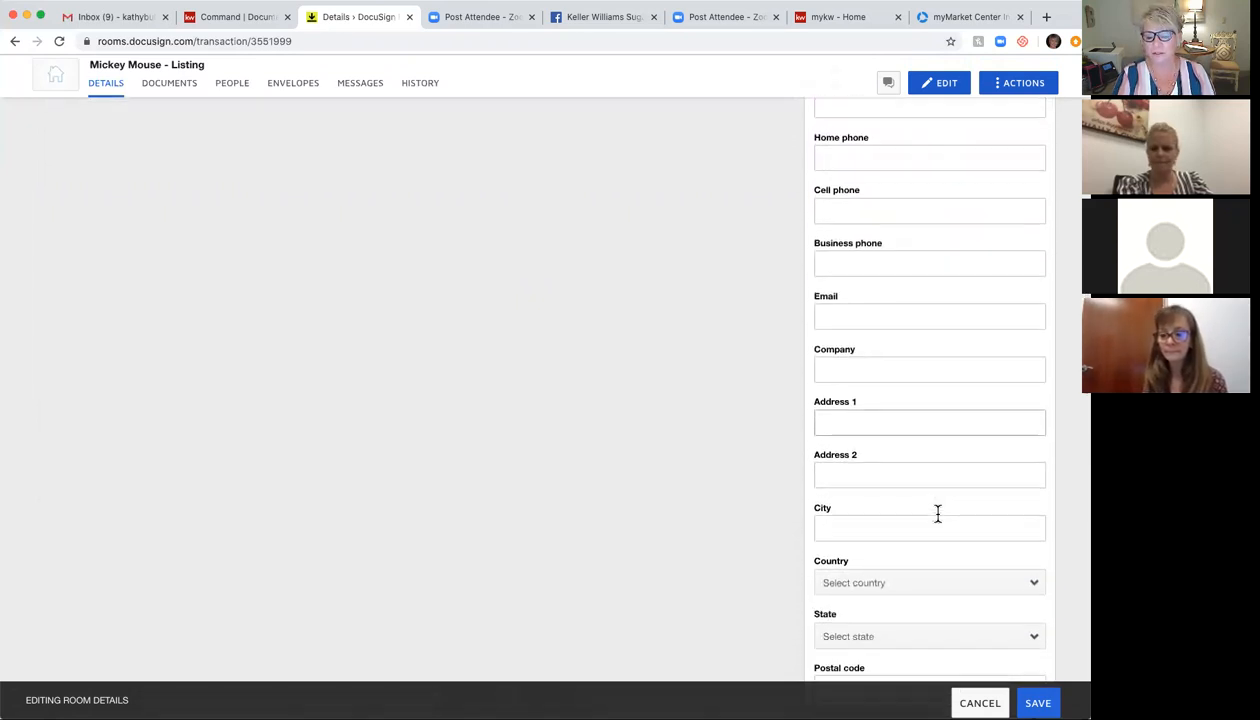
scroll(938, 515, "down", 7)
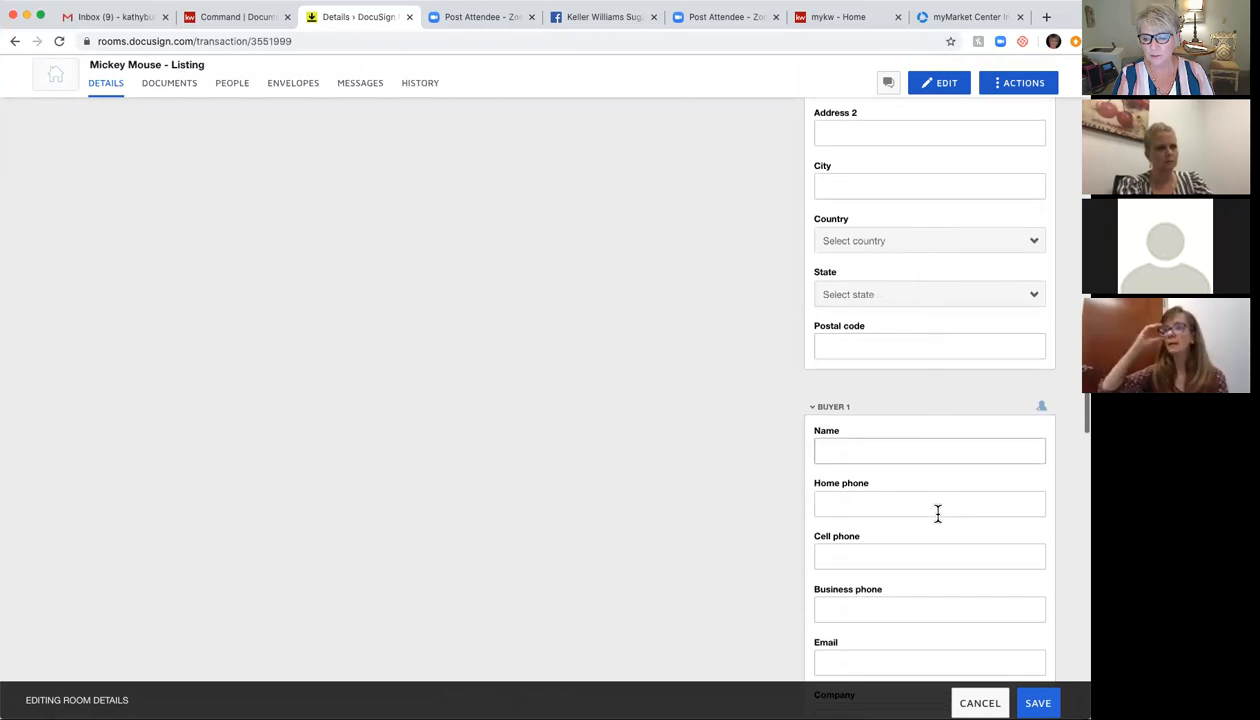
scroll(938, 522, "down", 13)
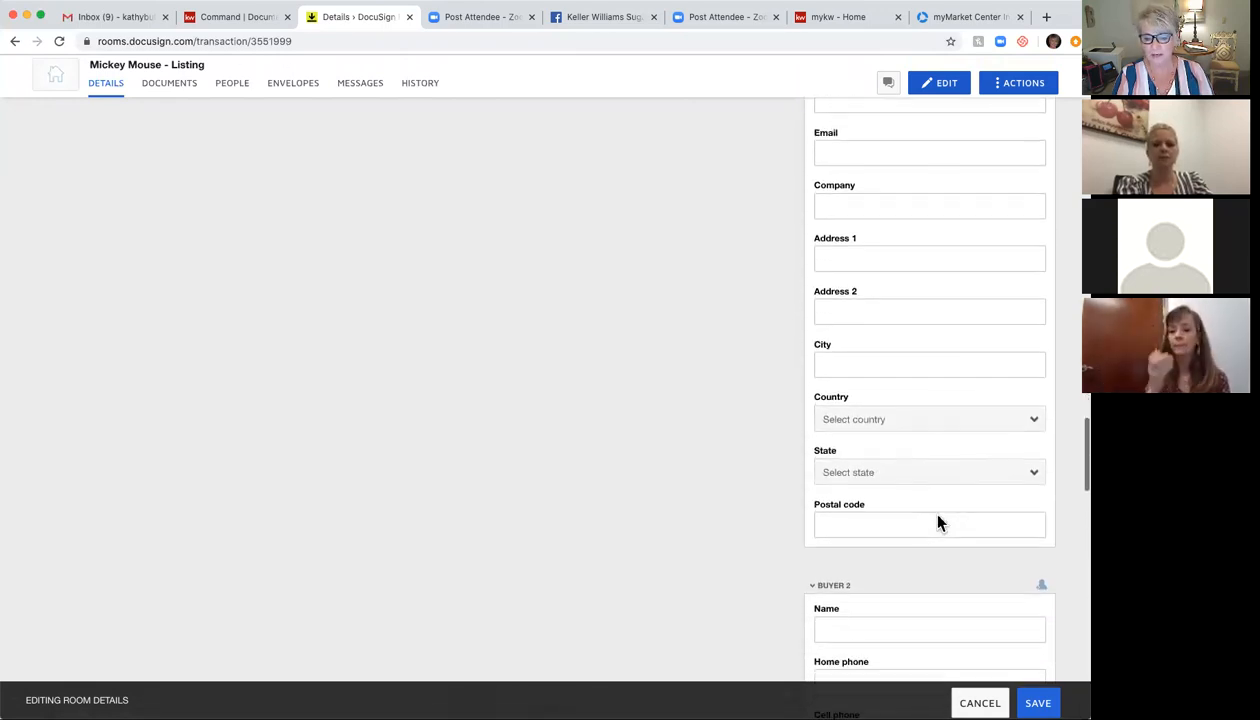
scroll(938, 515, "down", 9)
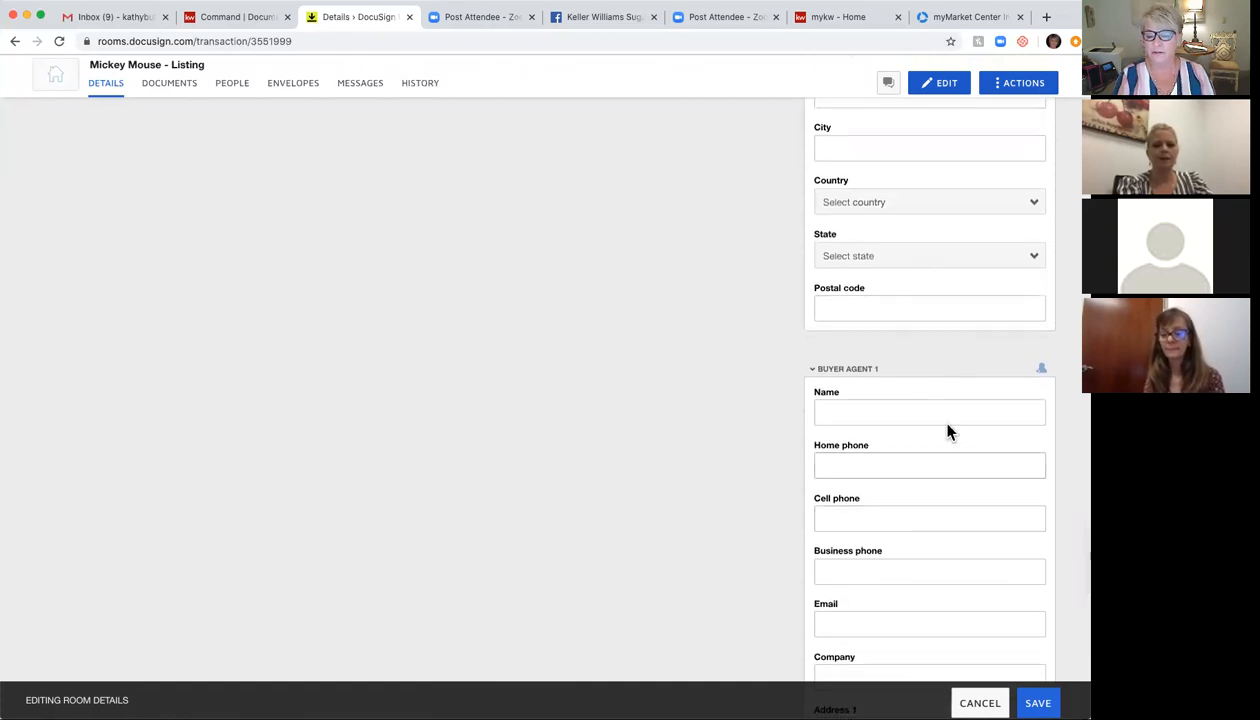
scroll(958, 622, "down", 6)
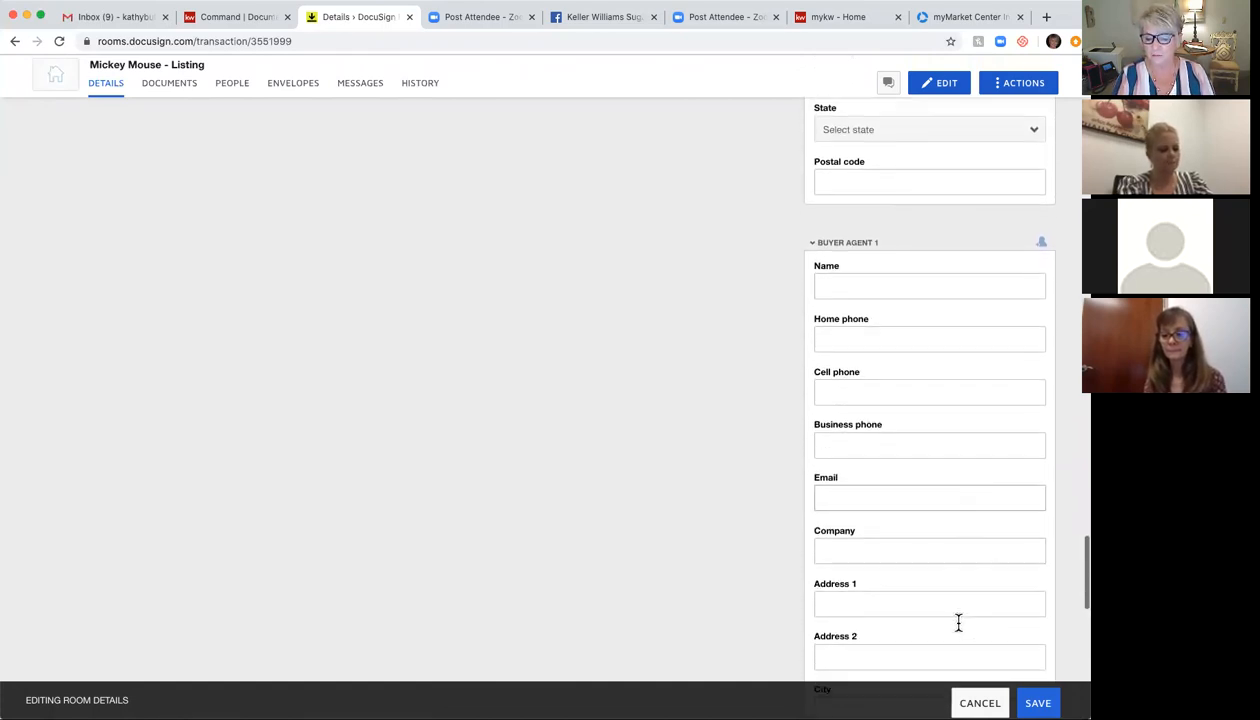
scroll(958, 622, "down", 5)
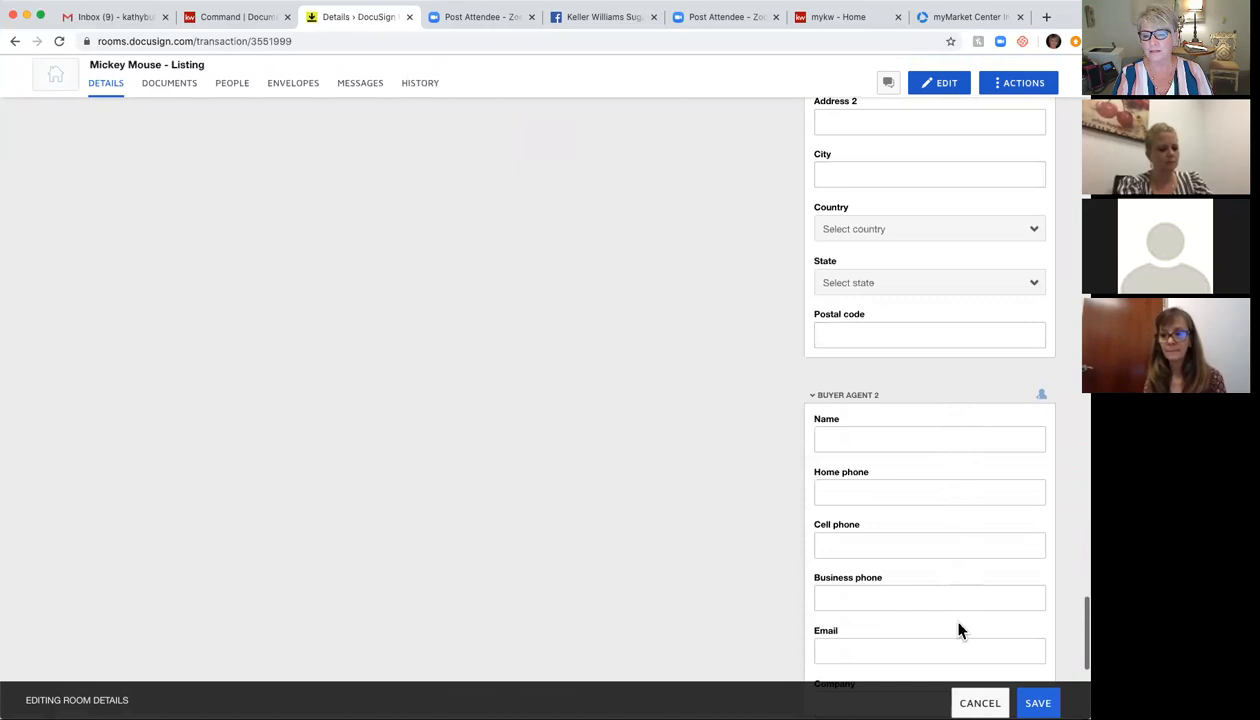
scroll(958, 630, "down", 3)
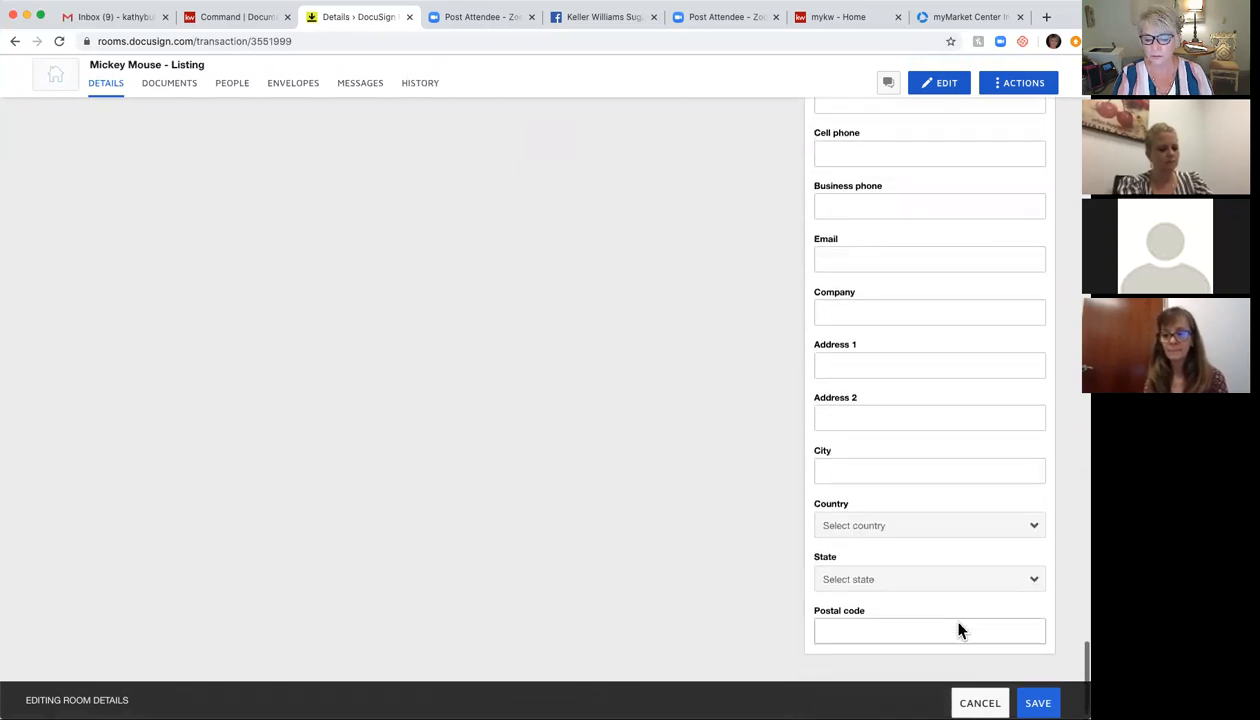
scroll(958, 630, "up", 20)
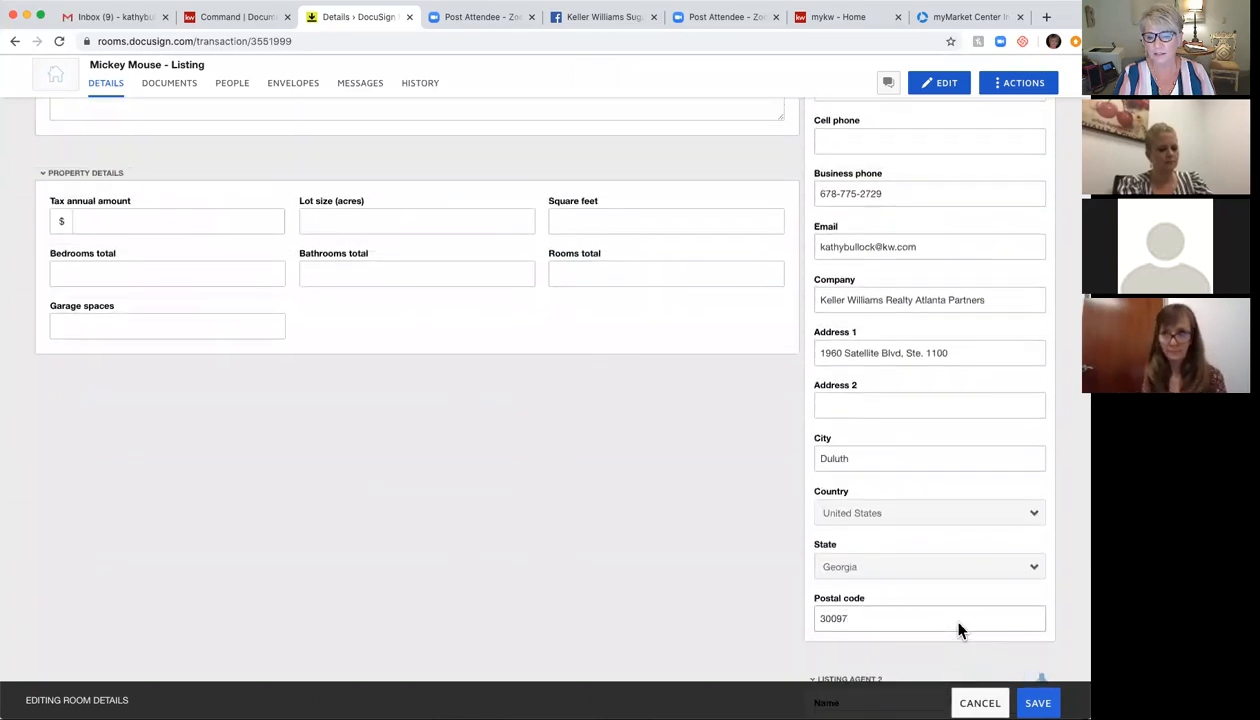
scroll(958, 625, "down", 5)
scroll(958, 630, "up", 15)
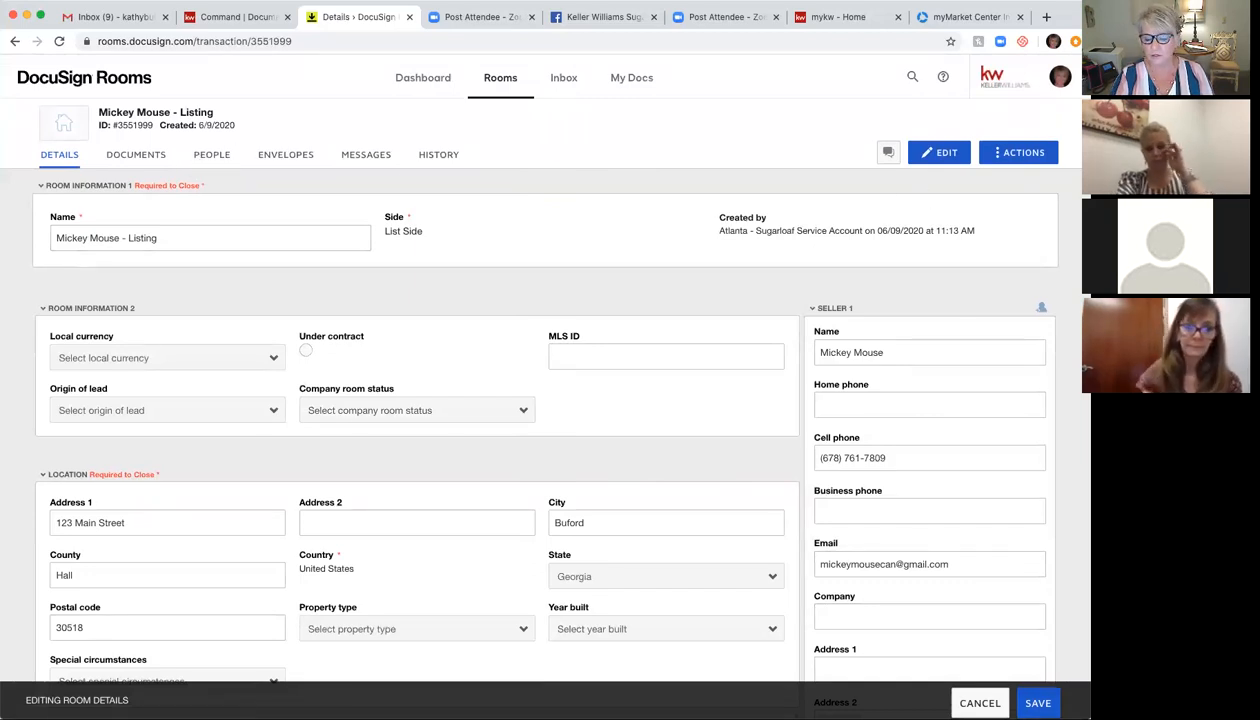
Step: Save the edited room details and return to the room's empty Documents page
left_click(1038, 703)
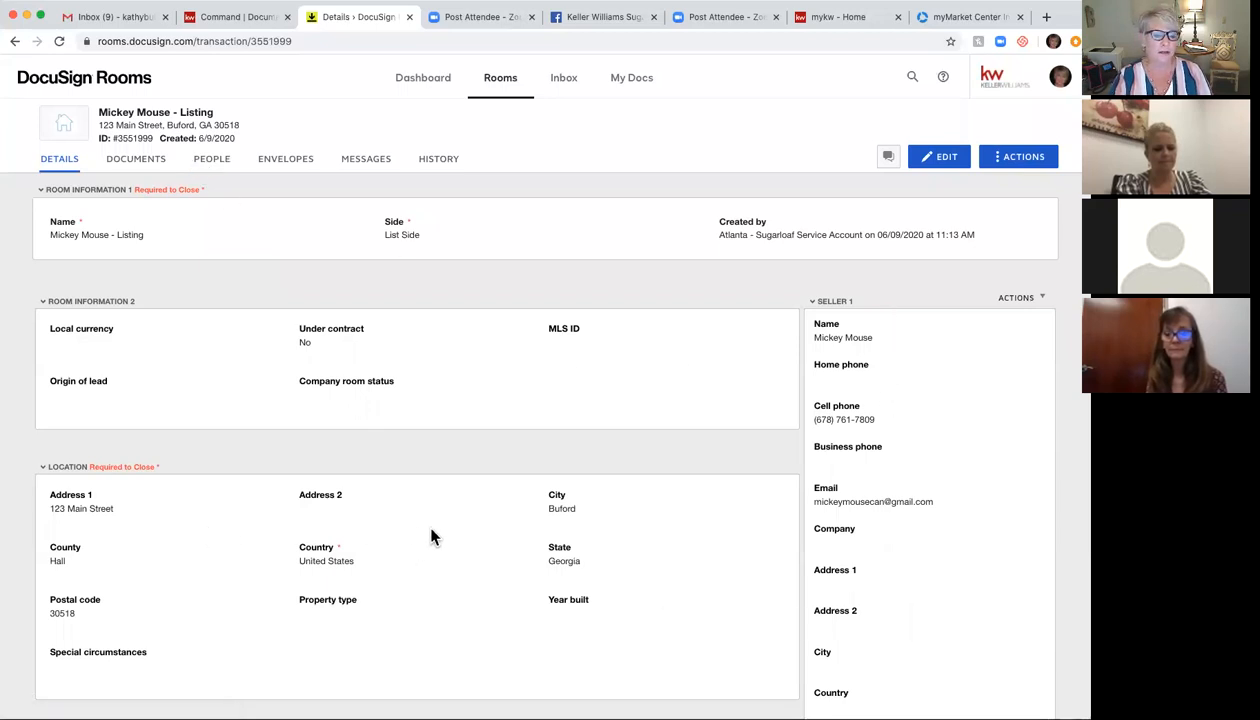
left_click(136, 168)
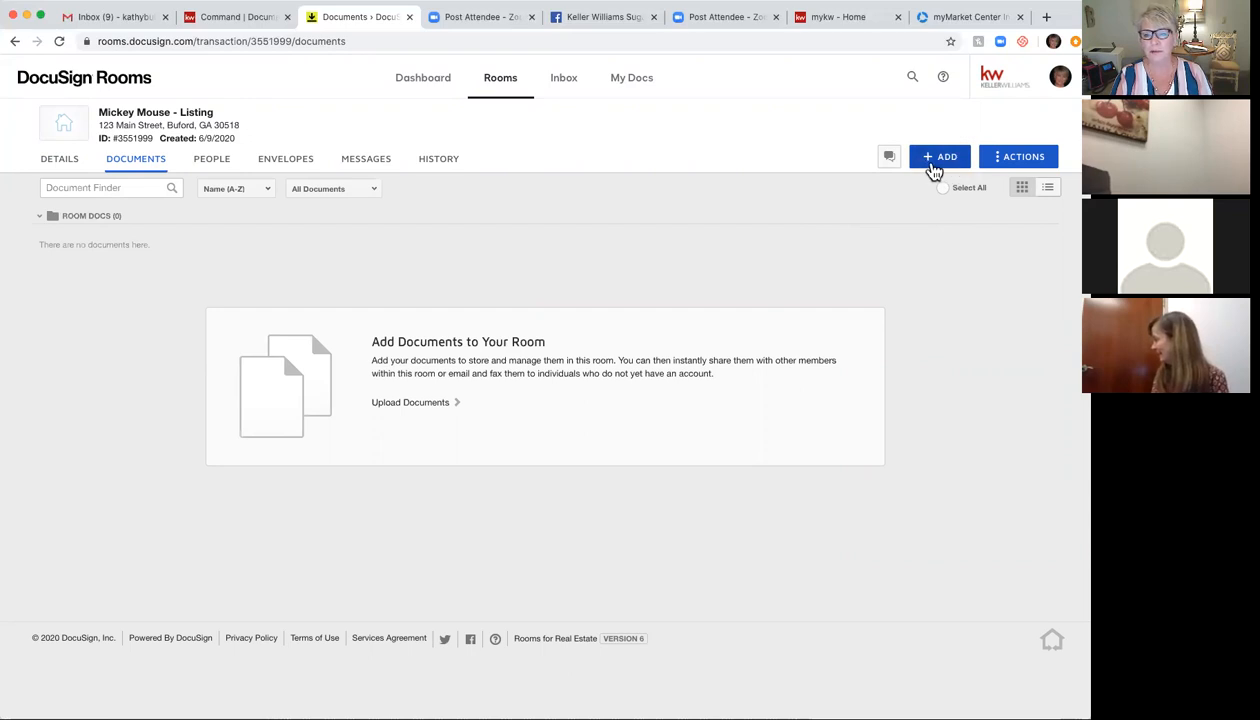
Step: Choose DocuSign Forms from the + ADD menu to open the Add DocuSign Forms dialog
left_click(950, 161)
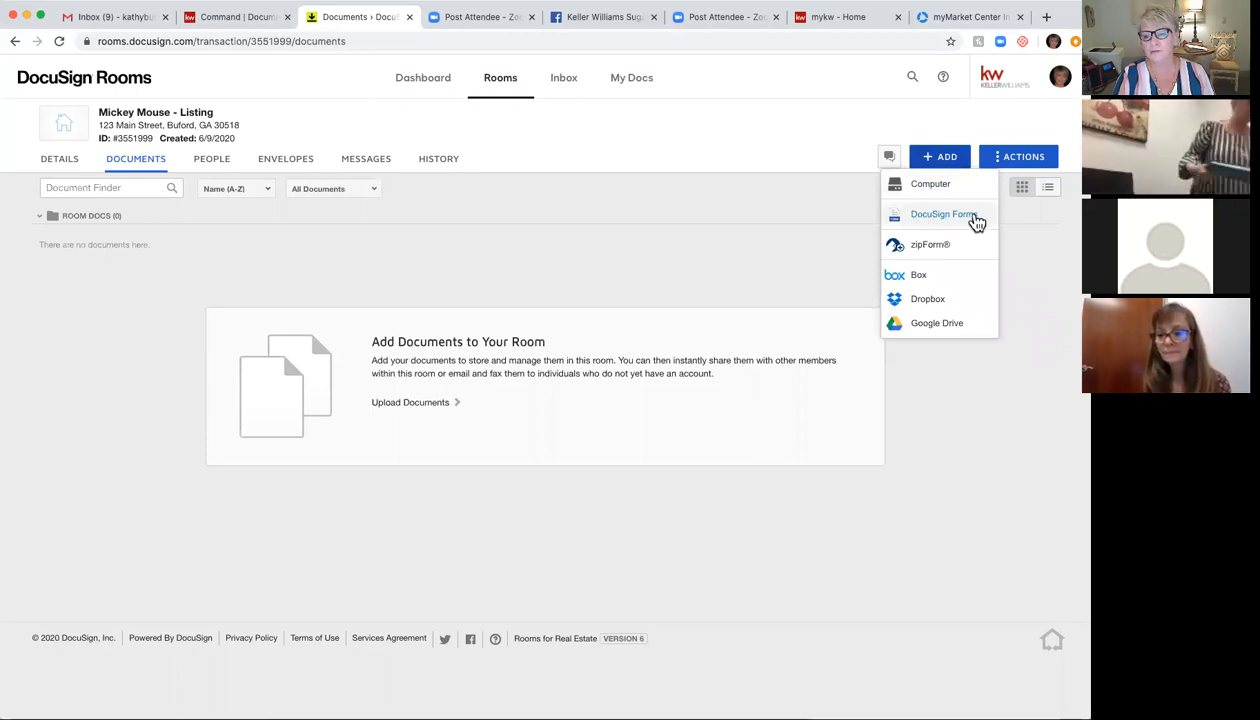
left_click(945, 214)
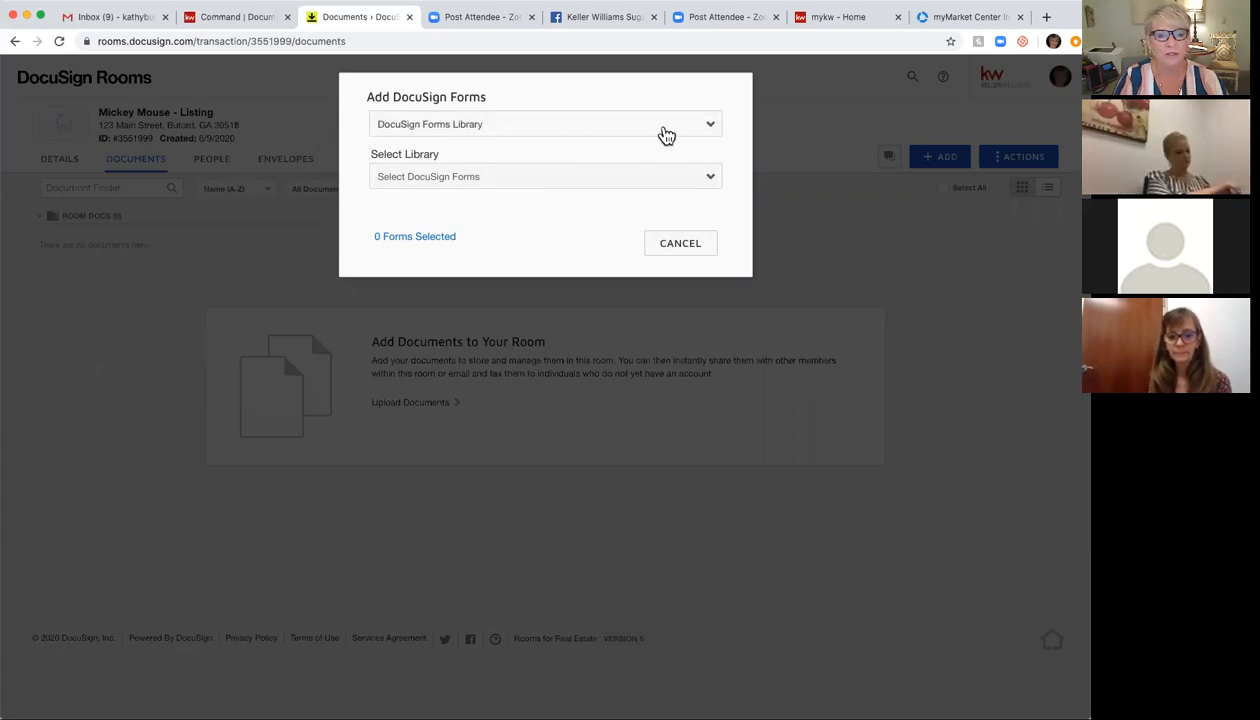
Step: Keep DocuSign Forms Library as the source and select the GAR - Georgia Association of Realtors library
left_click(664, 132)
left_click(417, 127)
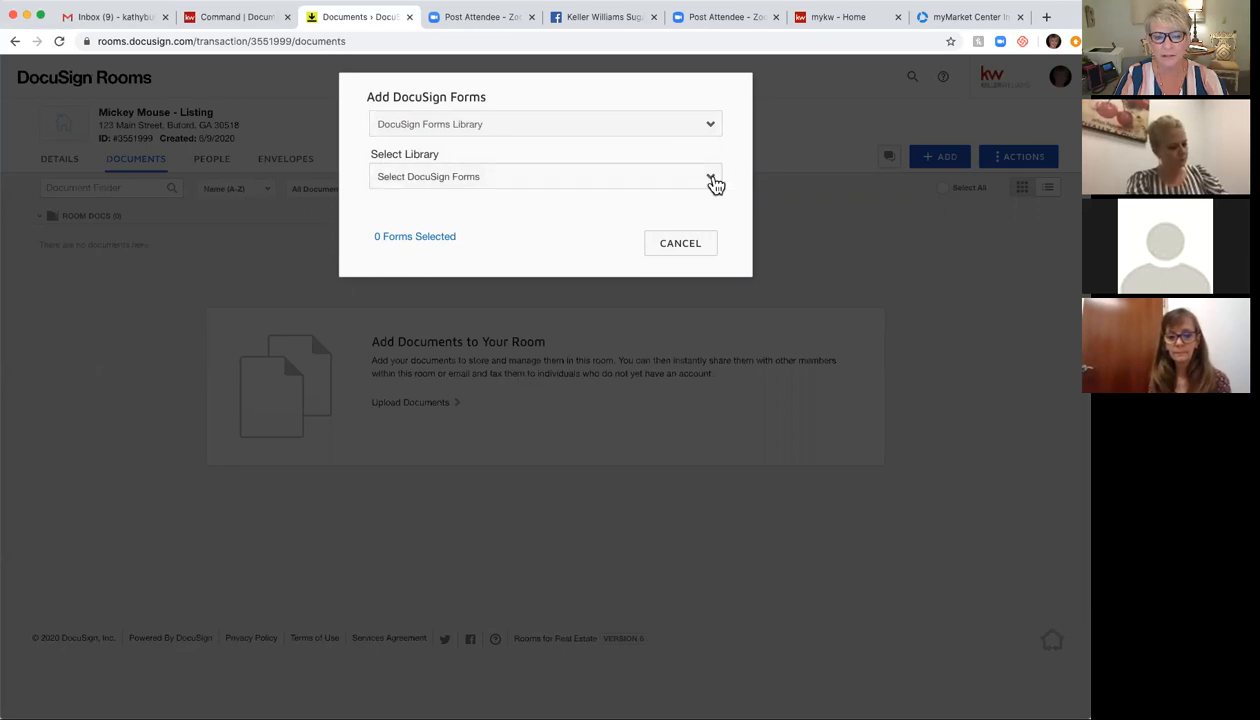
left_click(715, 186)
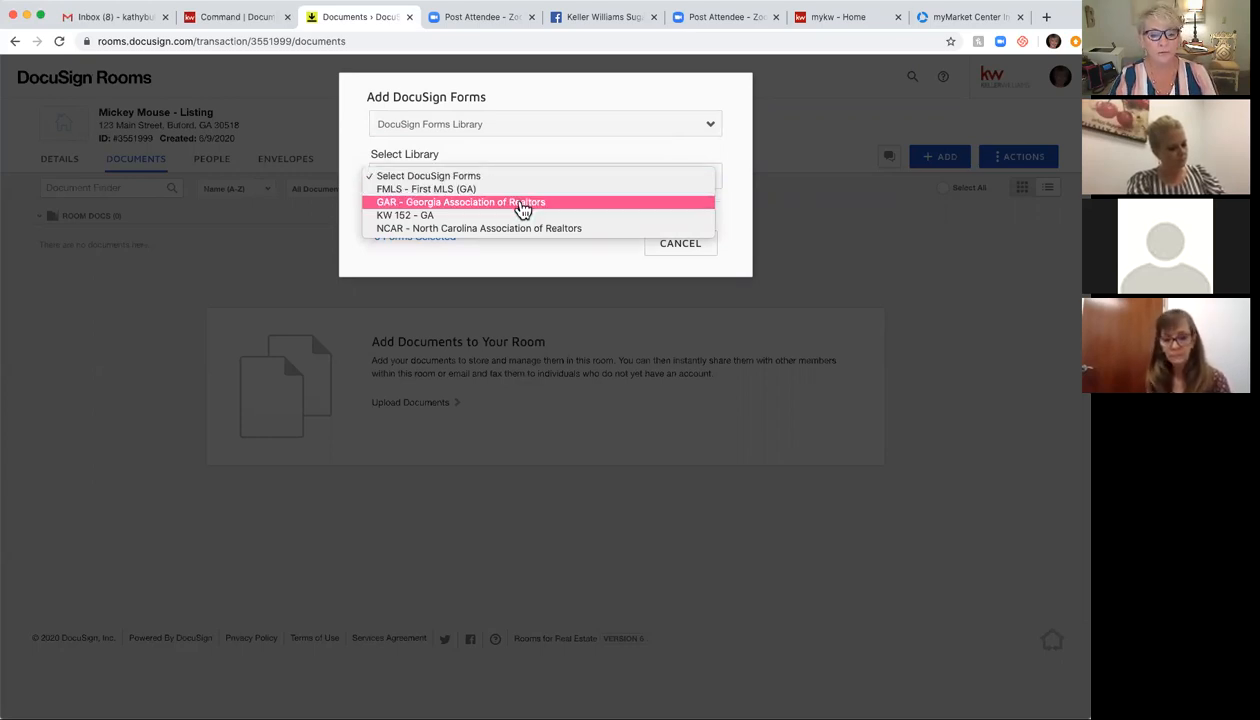
left_click(528, 208)
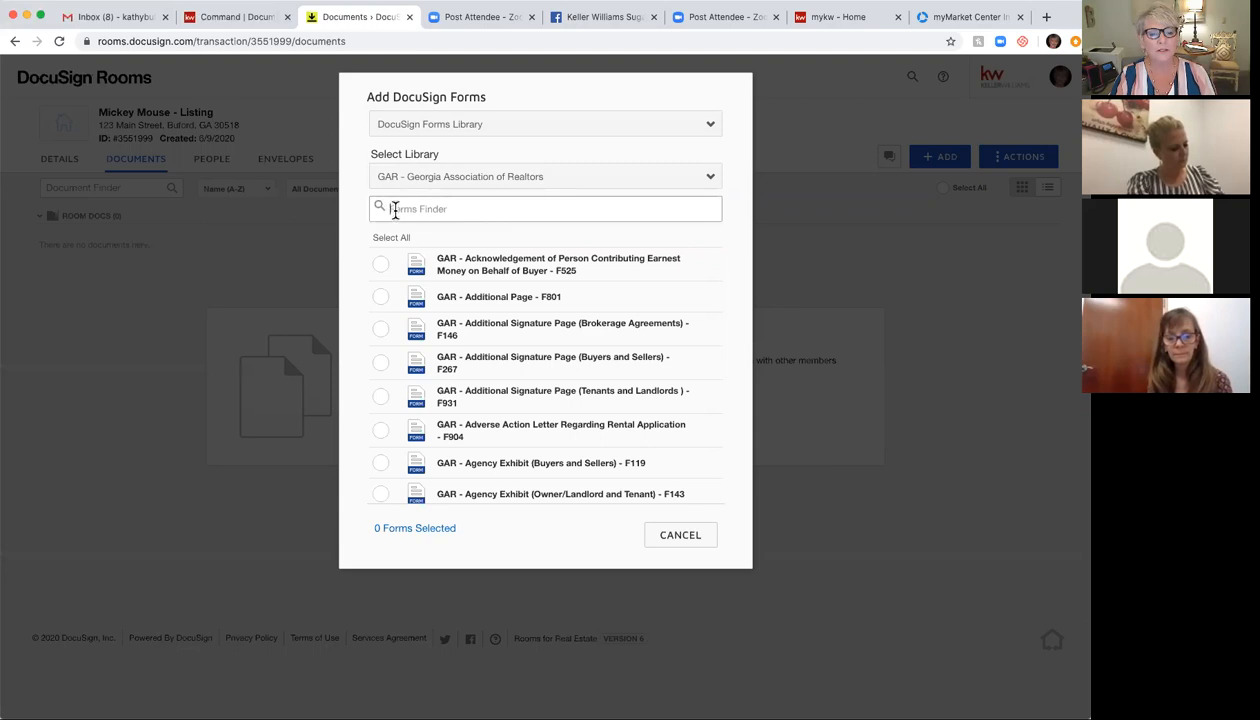
Step: Search the GAR library for 'Pur' and check the Purchase and Sale Agreement F201
type("Purchase")
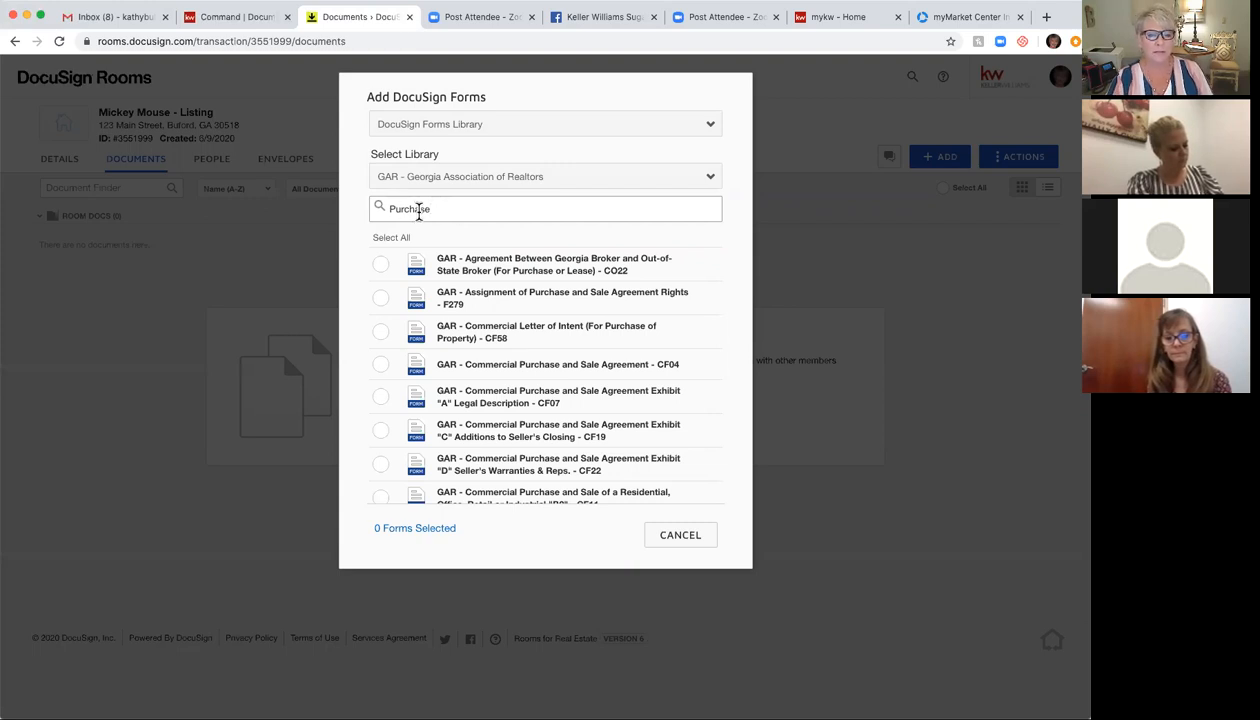
scroll(541, 380, "down", 3)
scroll(541, 380, "down", 5)
scroll(541, 380, "down", 2)
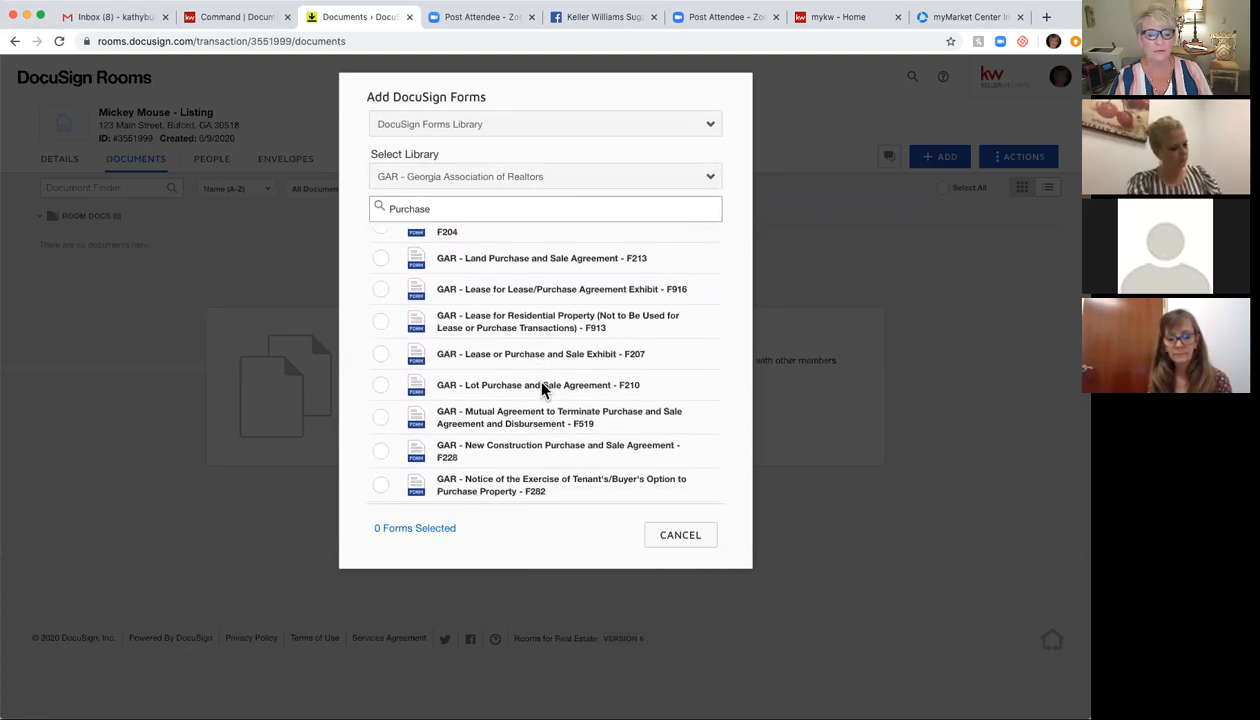
scroll(541, 380, "down", 3)
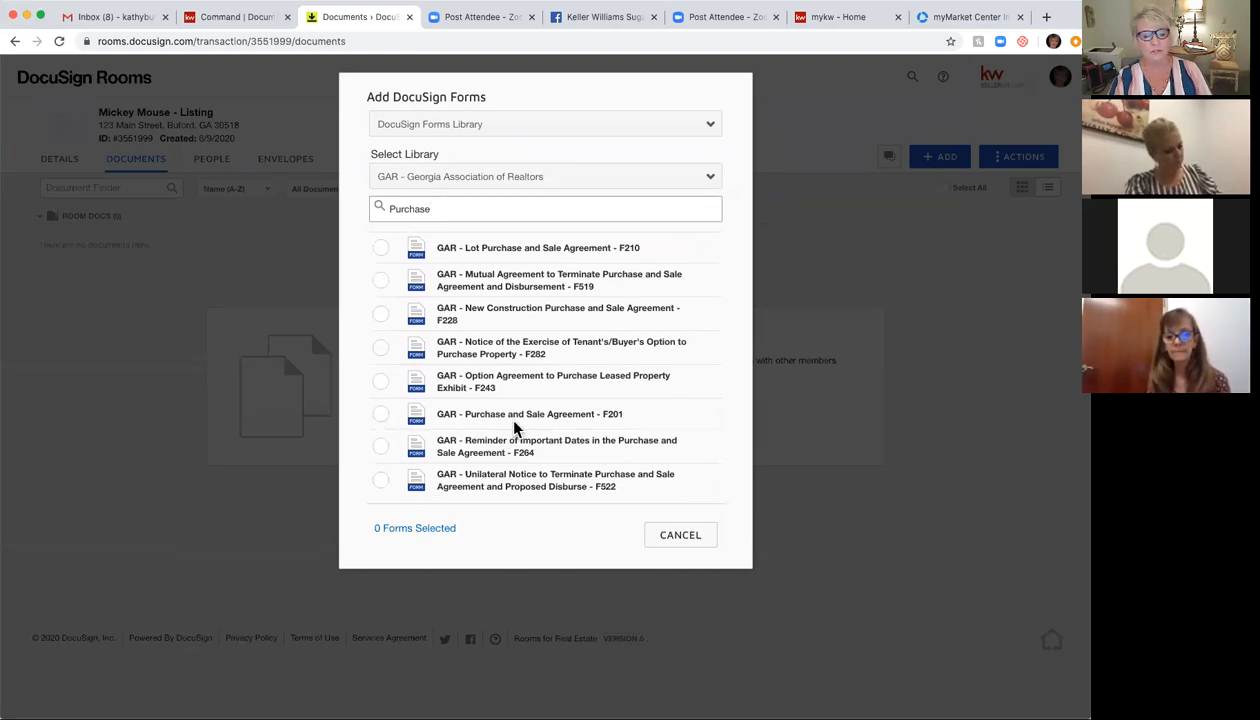
left_click(381, 418)
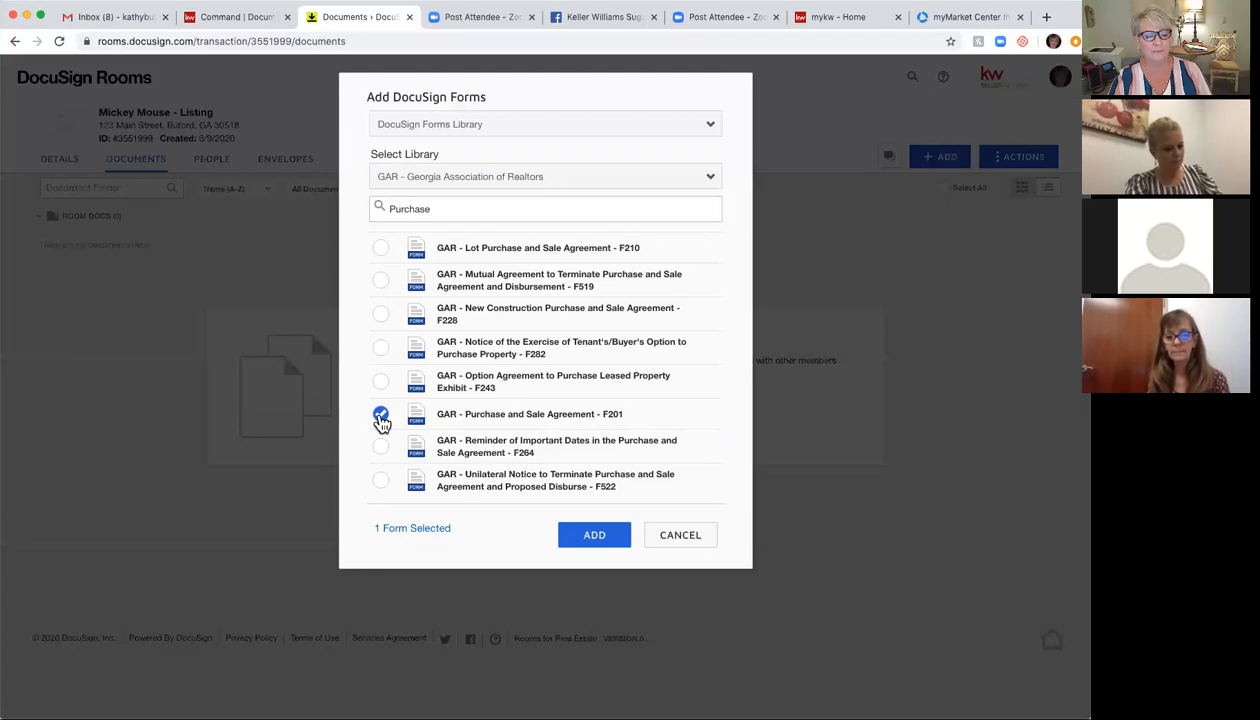
Step: Also check Conventional Loan Contingency Exhibit, Lead-Based Paint F316 and CB04, then add all four forms
double_click(442, 210)
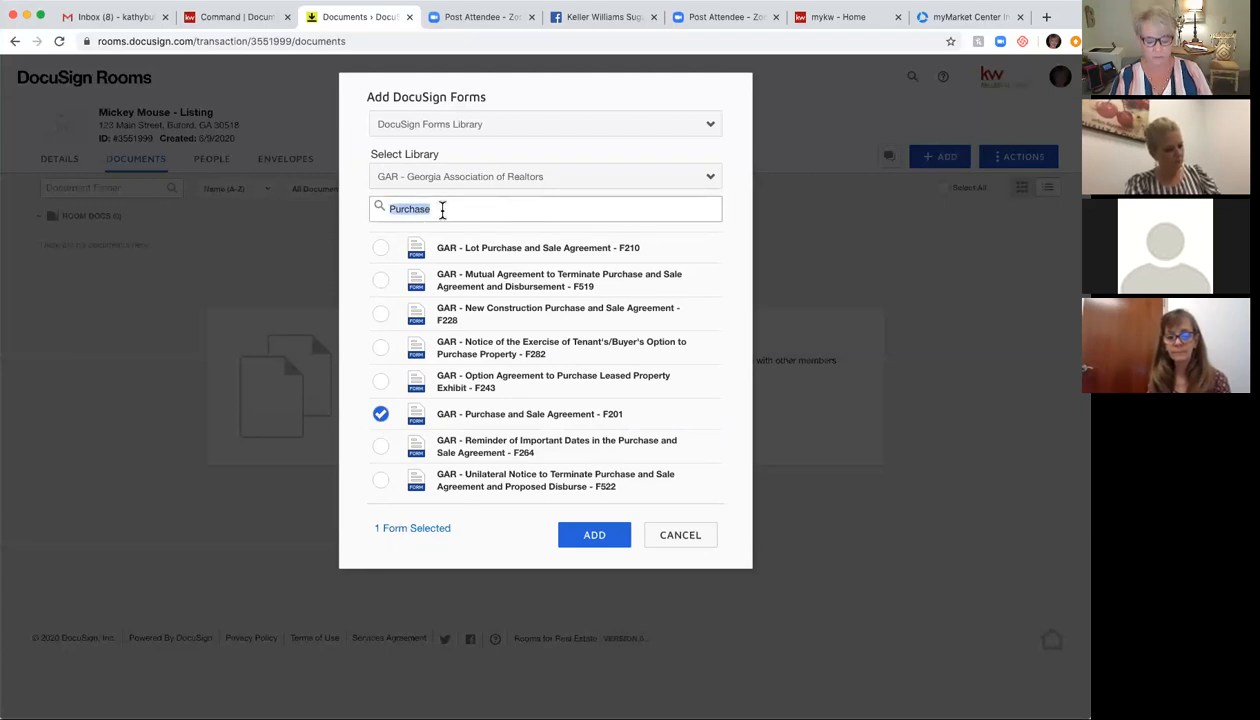
type("Conve")
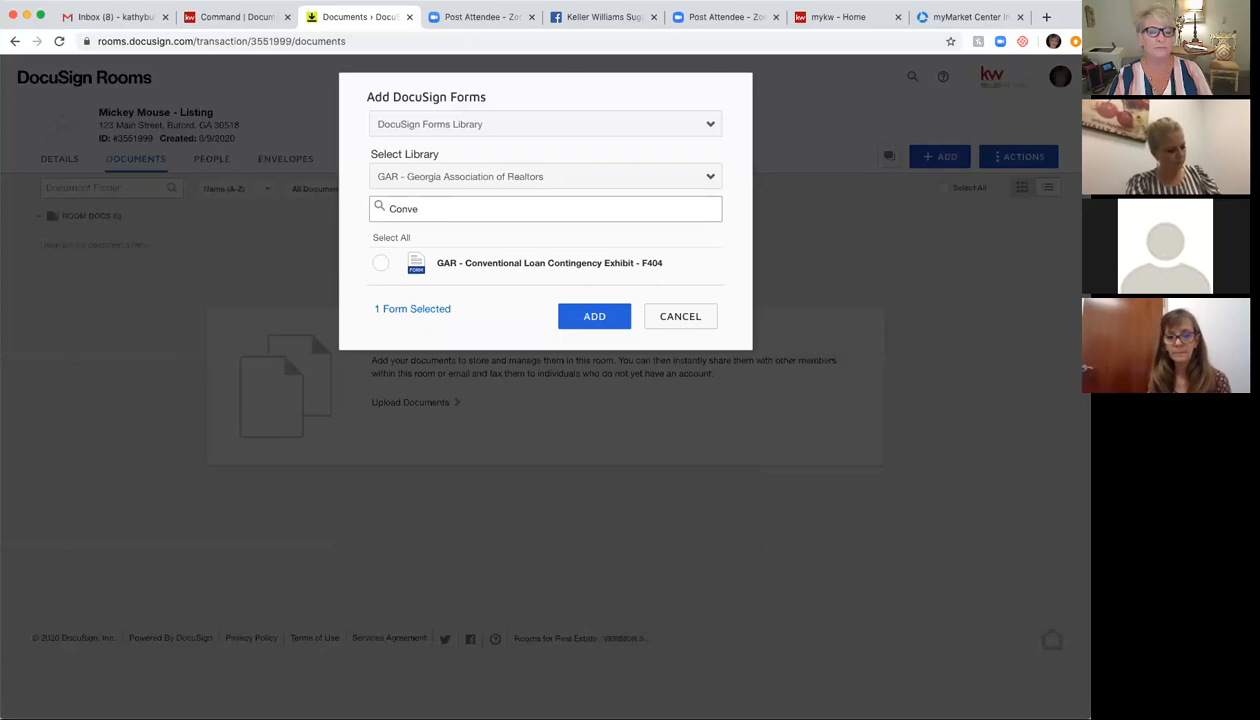
left_click(381, 263)
double_click(434, 207)
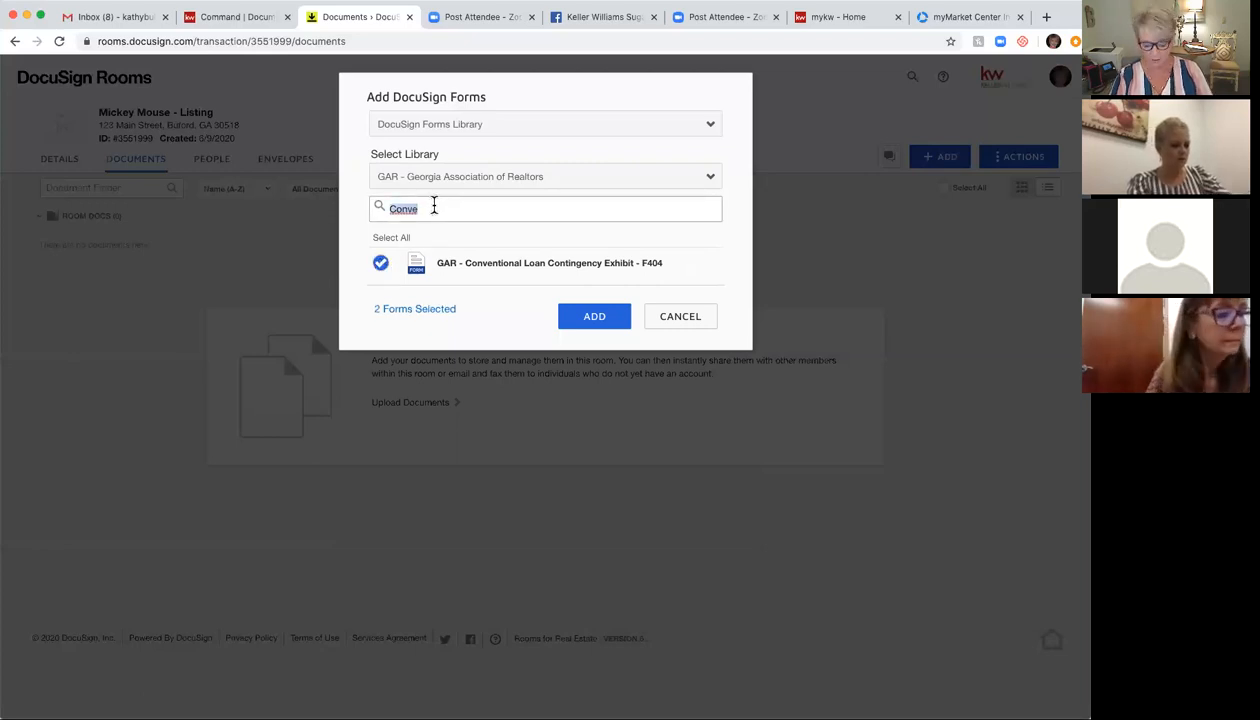
type("Lead")
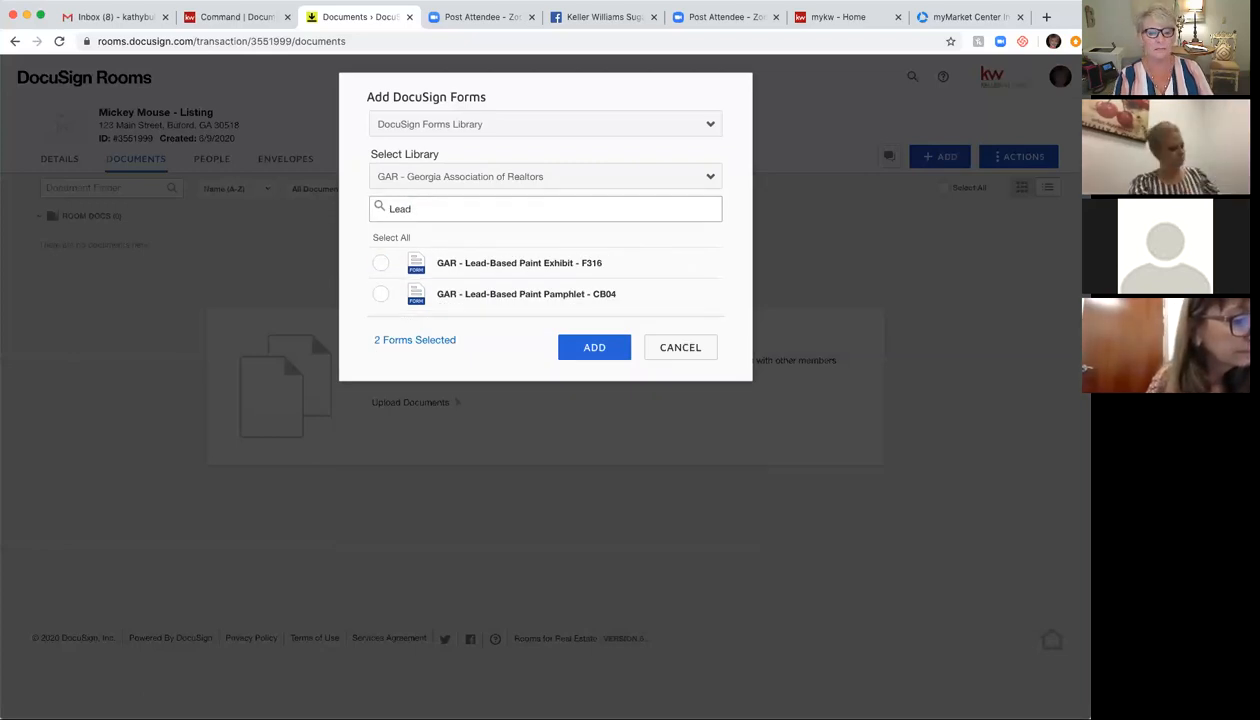
left_click(381, 263)
left_click(380, 296)
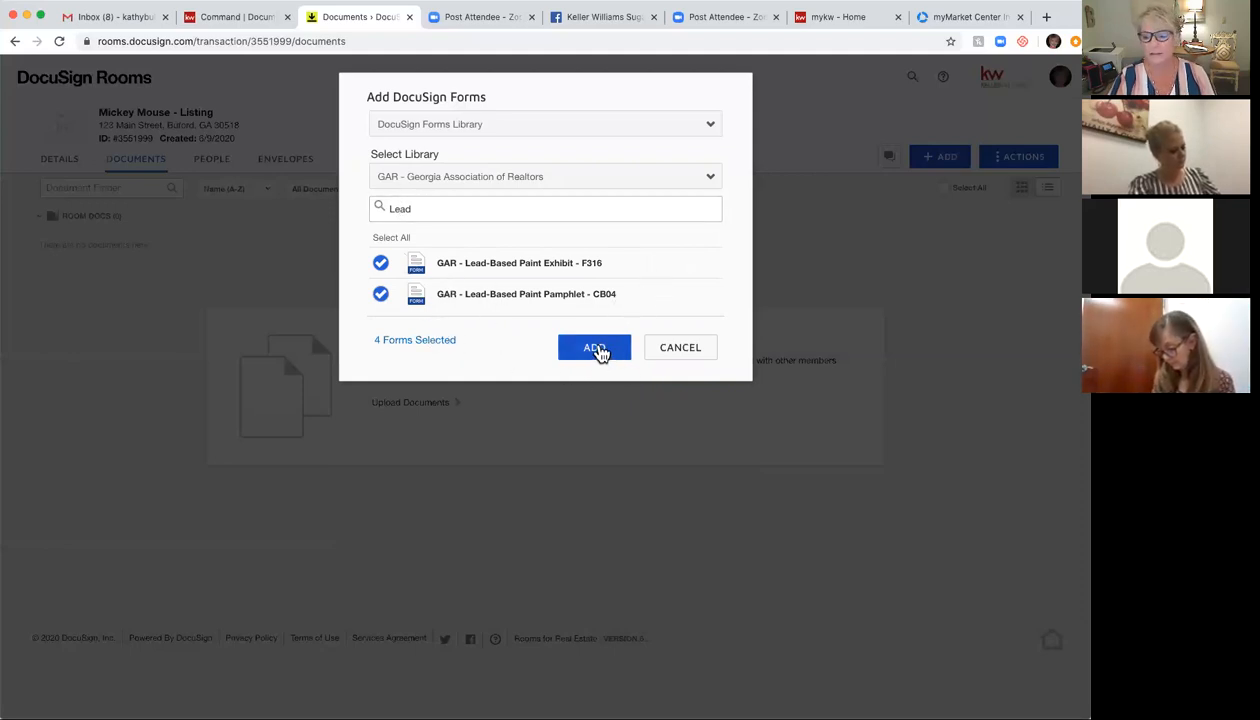
left_click(596, 350)
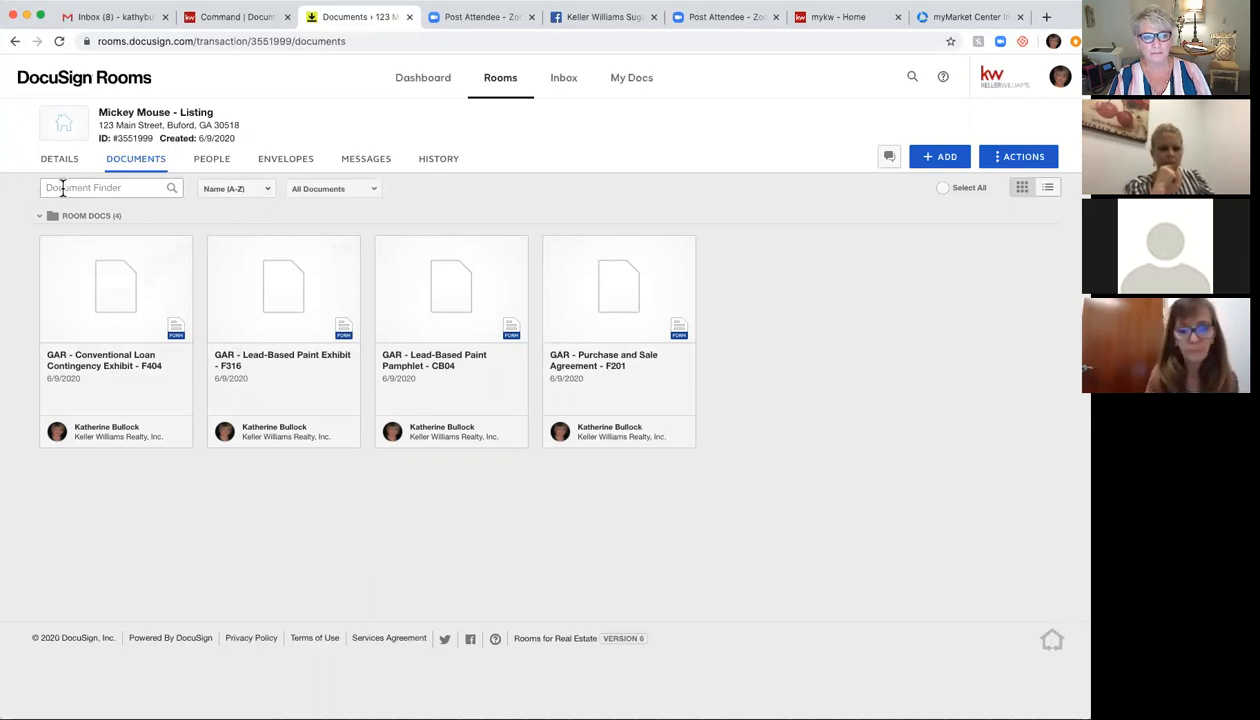
Step: Sort the room's documents by Added (Newest), after trying Name (Z-A) and Added (Oldest)
left_click(271, 194)
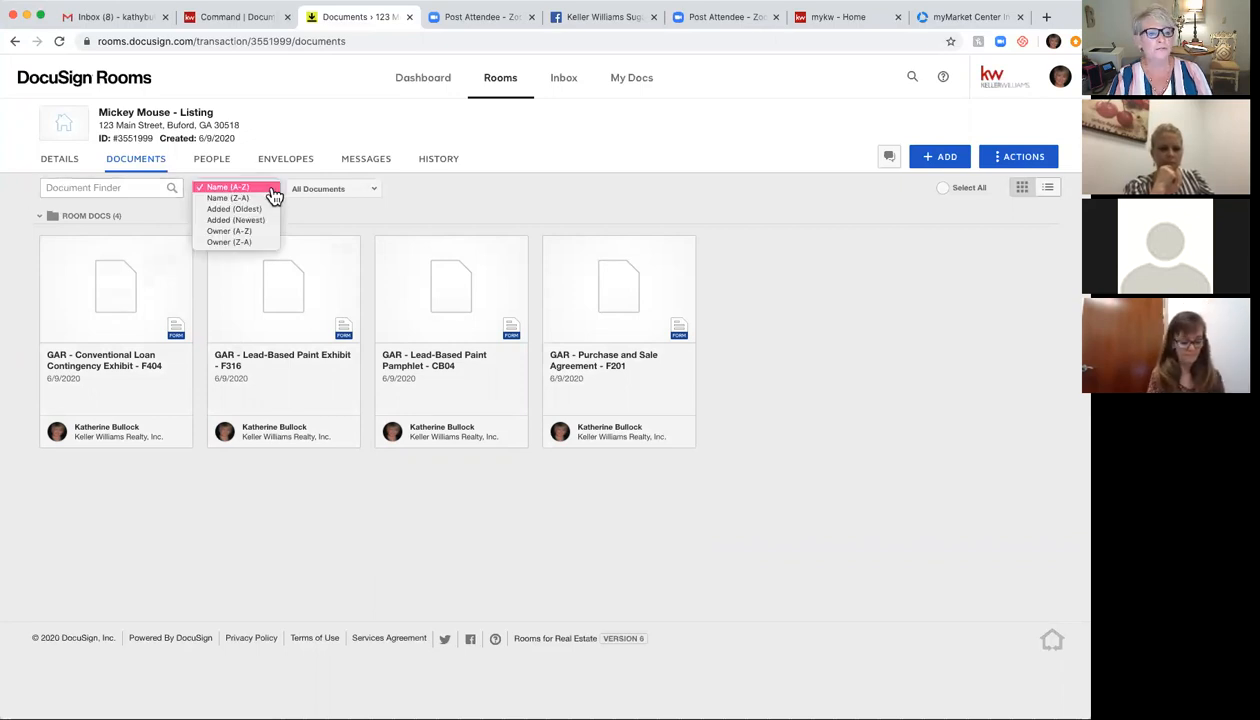
left_click(260, 199)
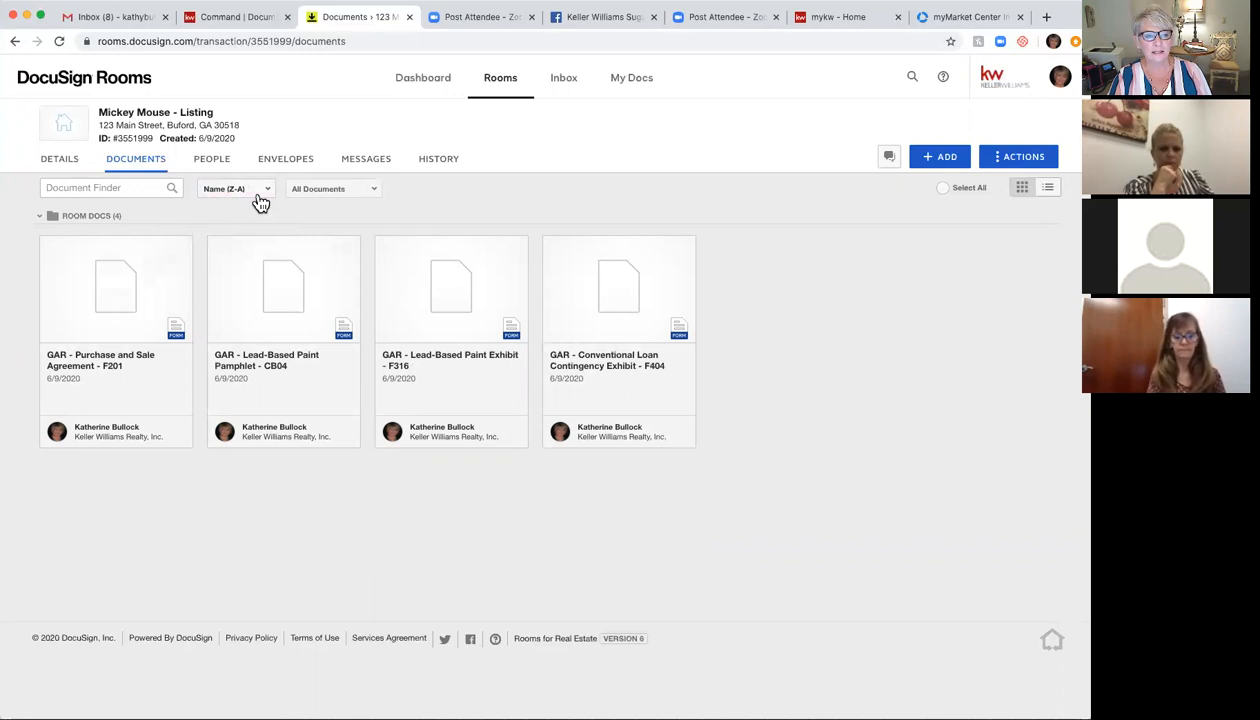
left_click(262, 200)
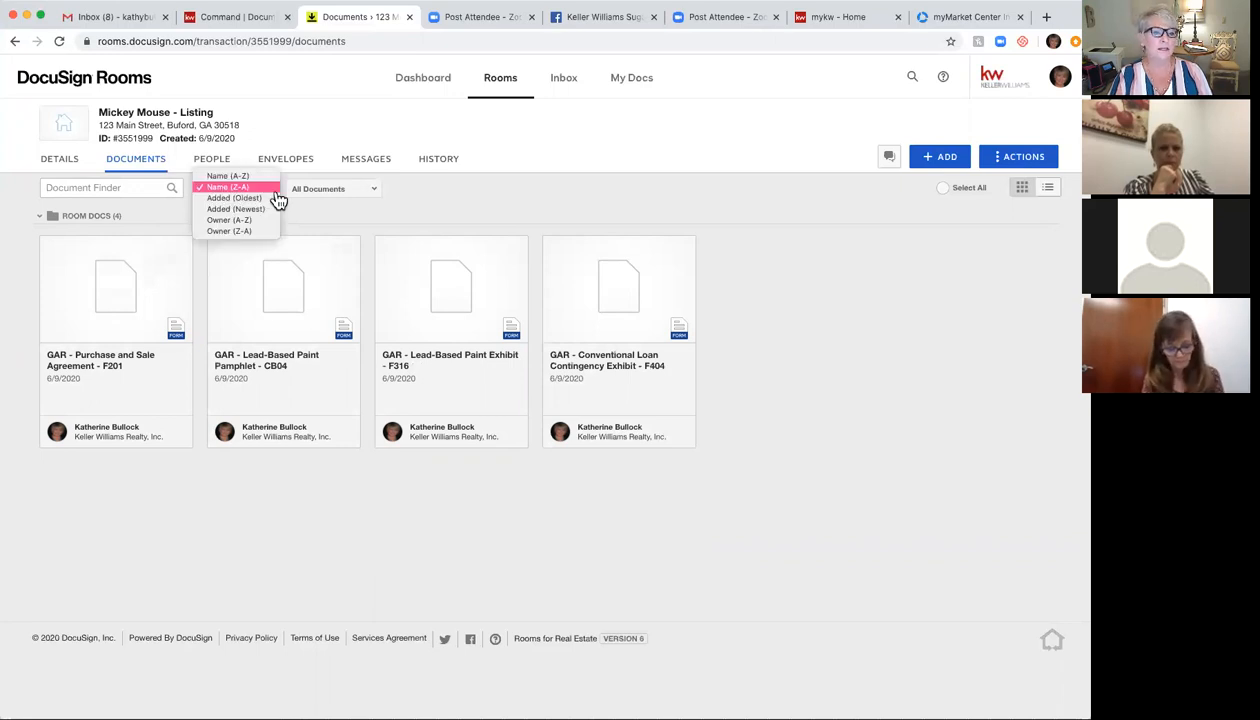
left_click(256, 200)
left_click(262, 186)
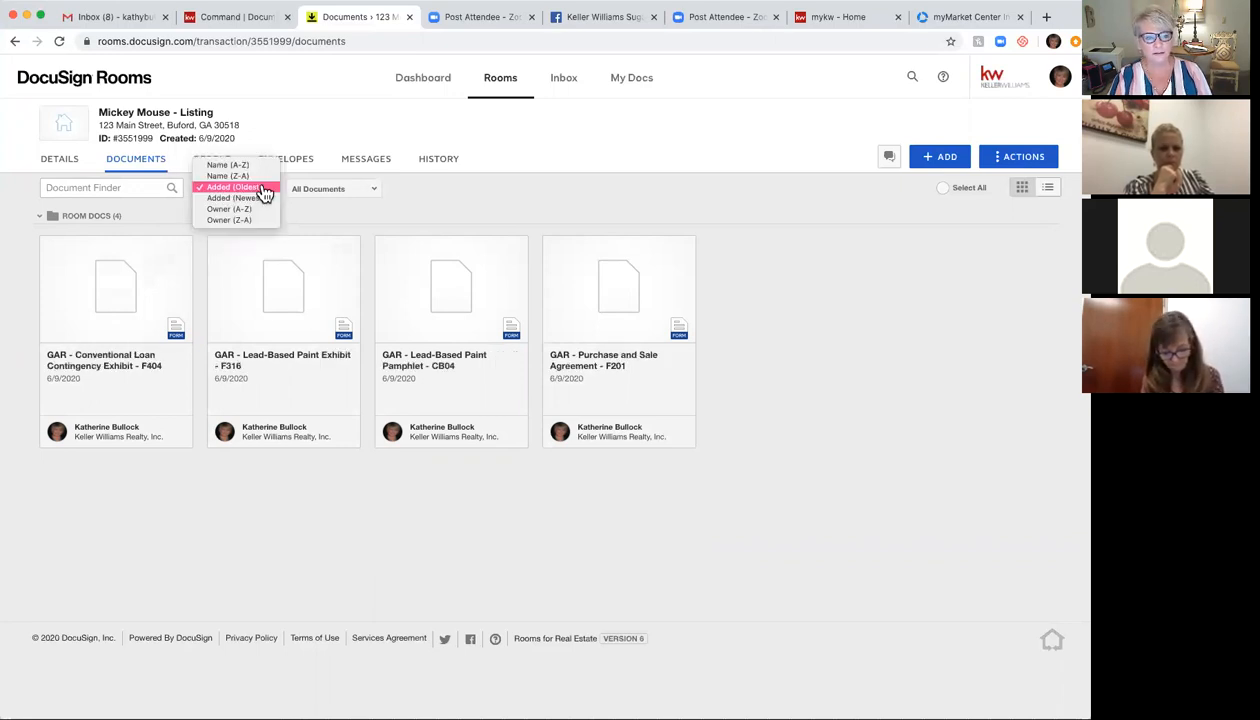
left_click(262, 199)
left_click(267, 197)
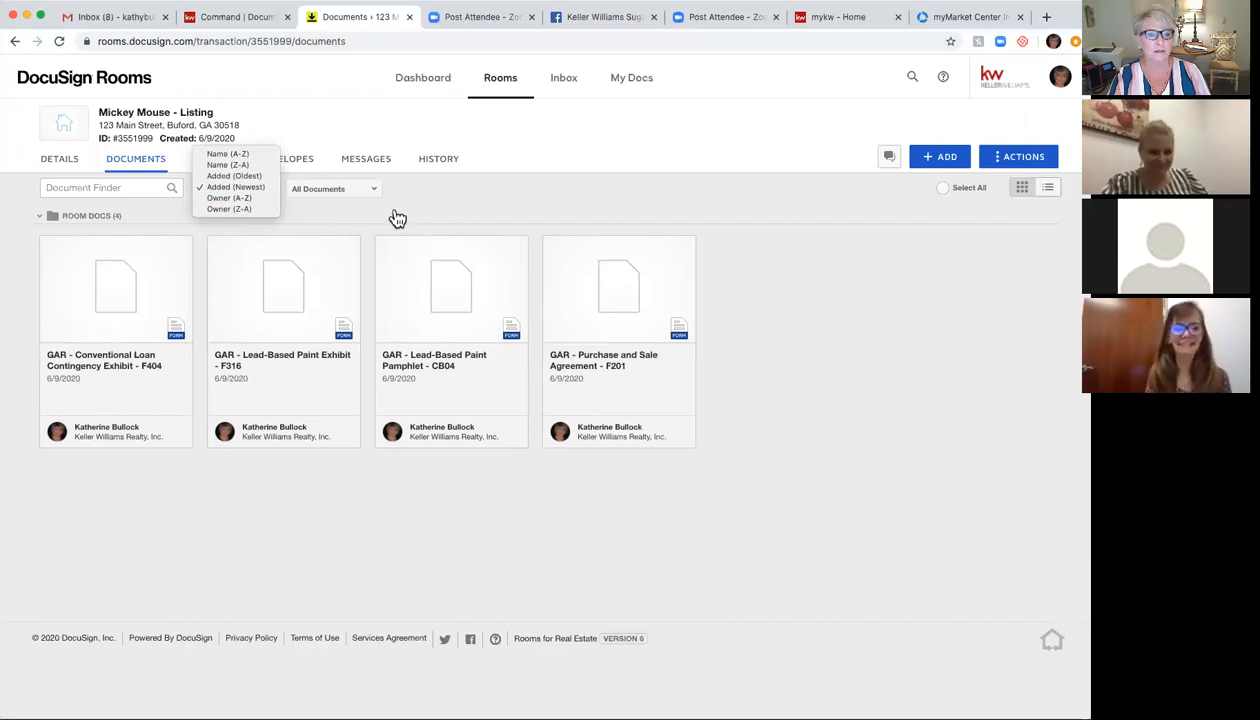
left_click(226, 190)
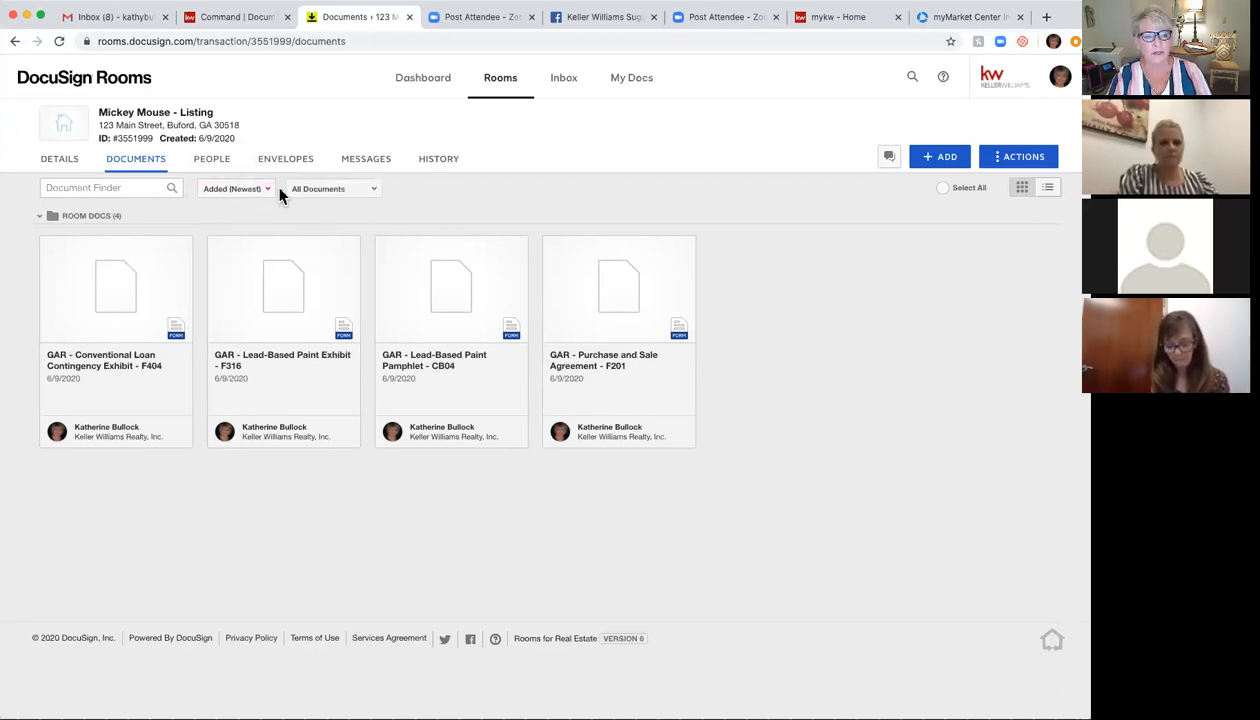
Step: Keep the document status filter on All Documents
left_click(375, 192)
left_click(403, 198)
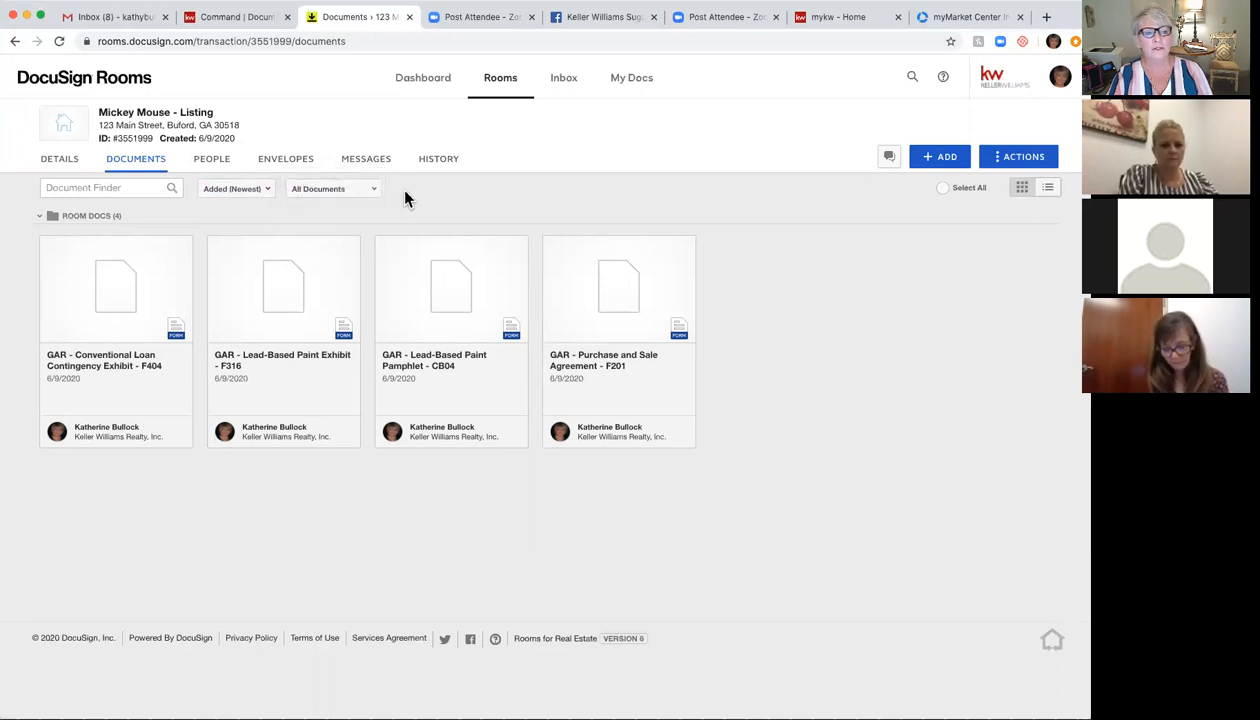
left_click(375, 194)
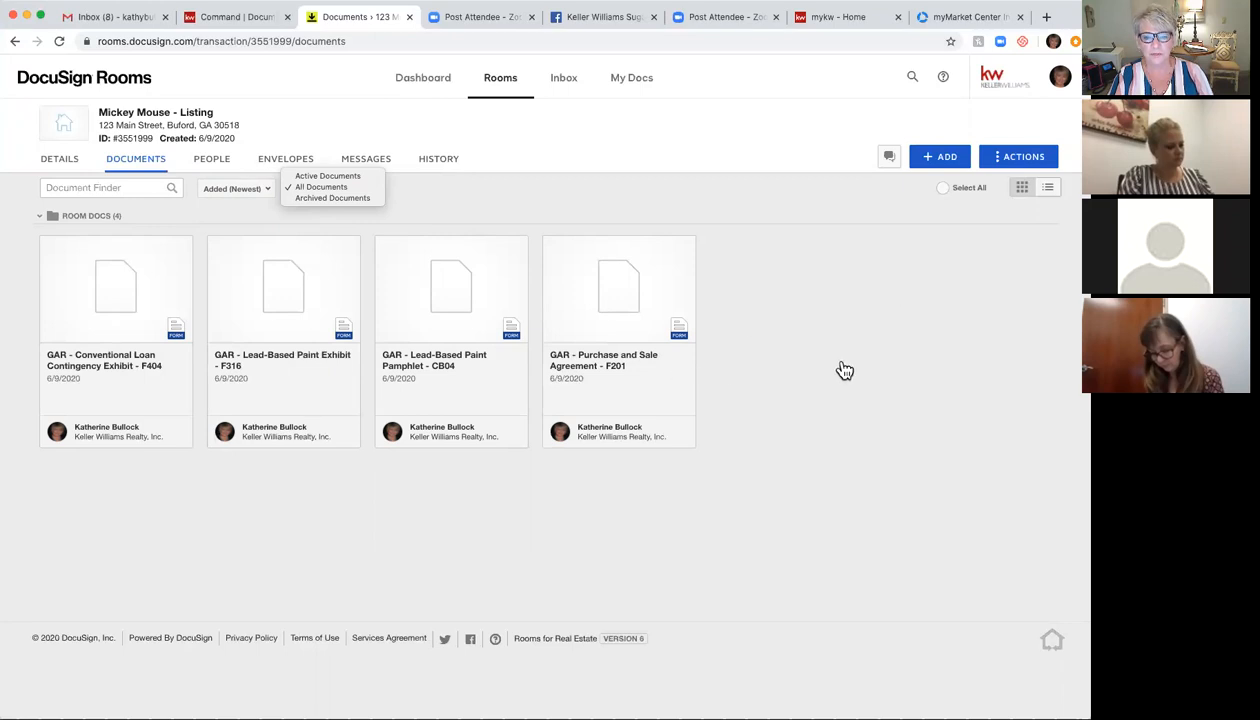
left_click(428, 208)
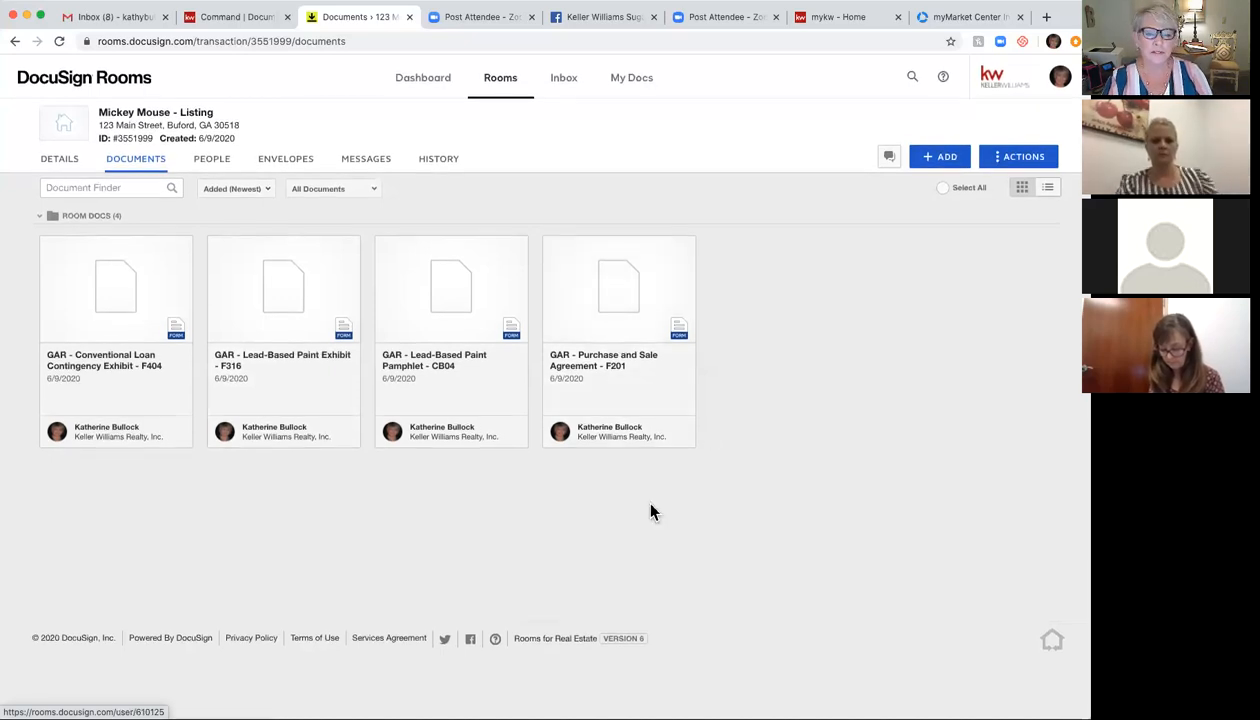
Step: Prefix the Conventional Loan Contingency Exhibit (F404) name with '2 '
right_click(160, 258)
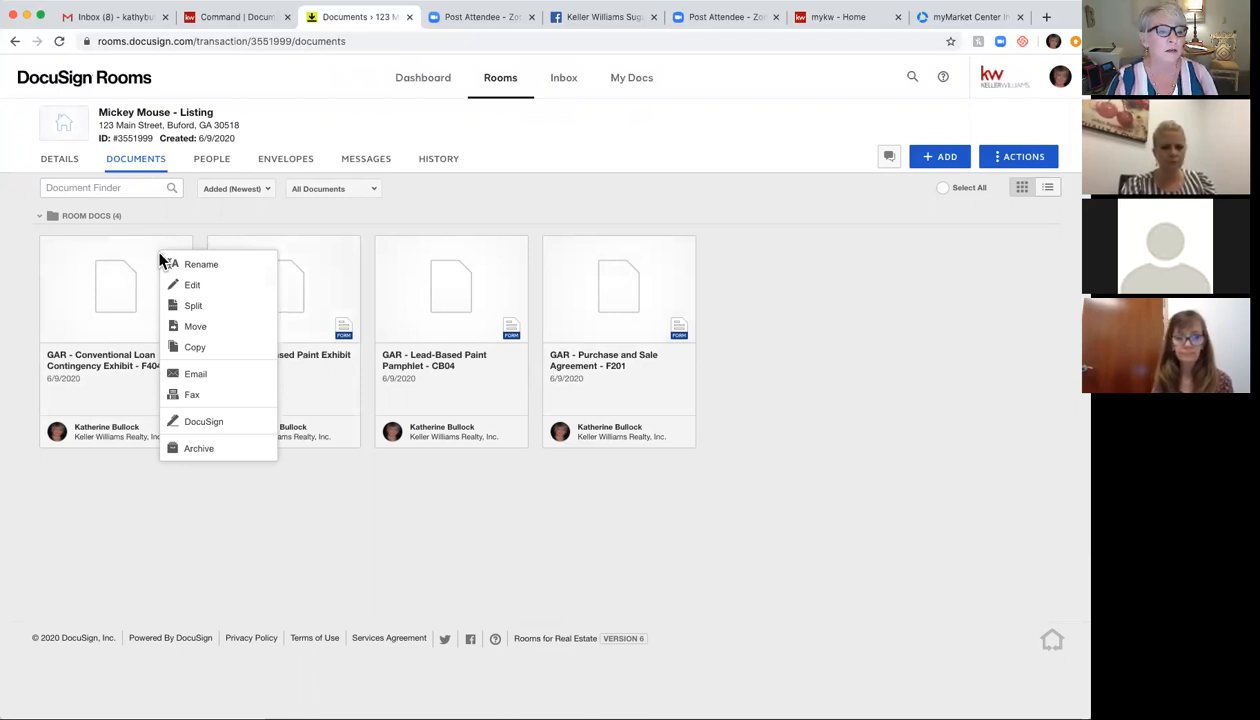
left_click(216, 272)
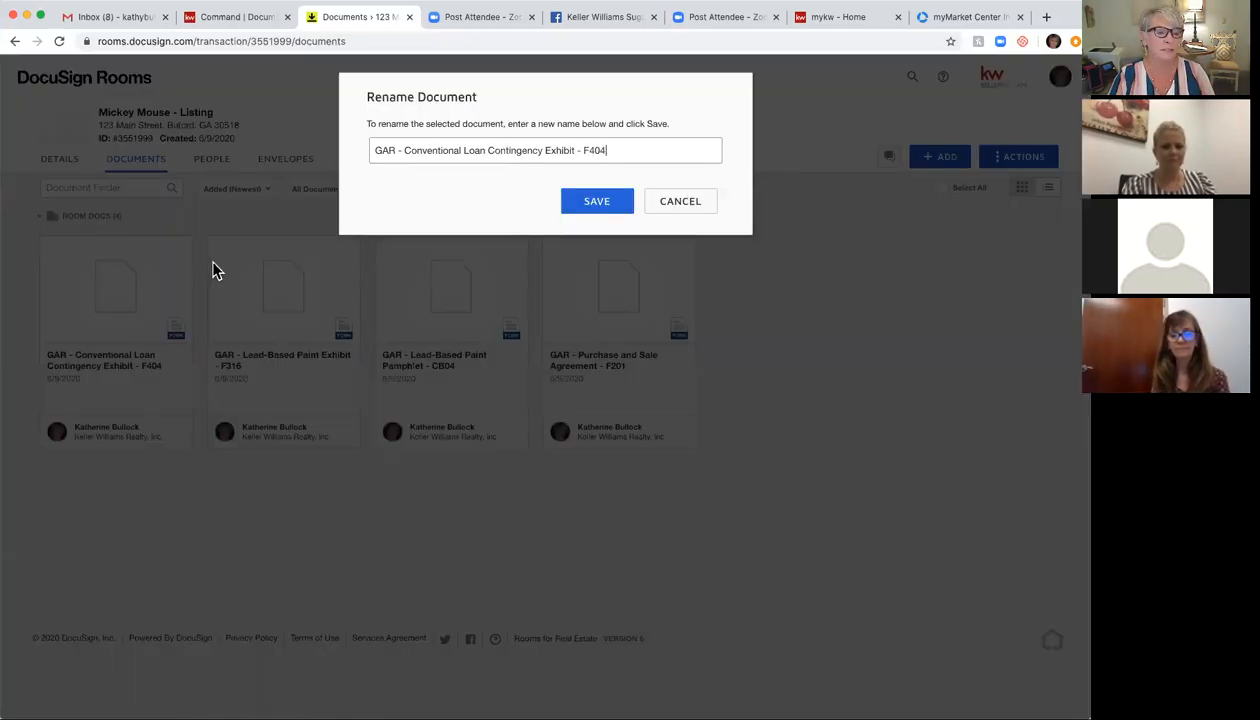
left_click(376, 150)
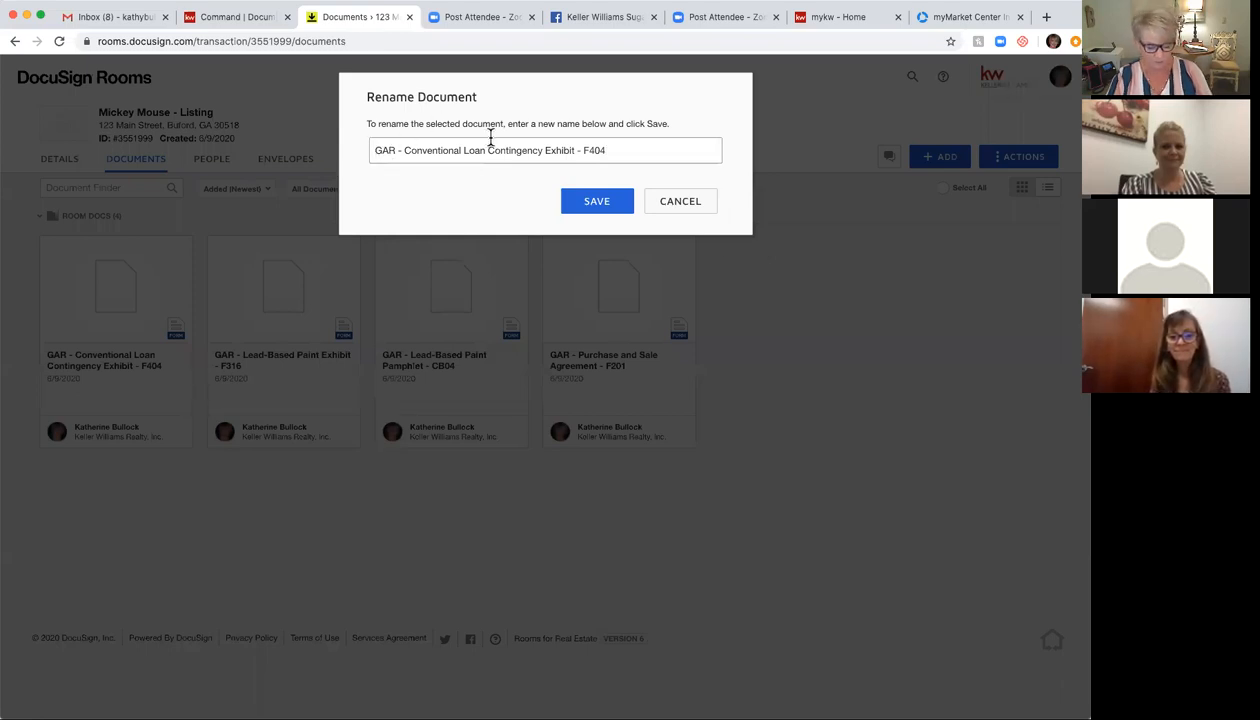
type("2")
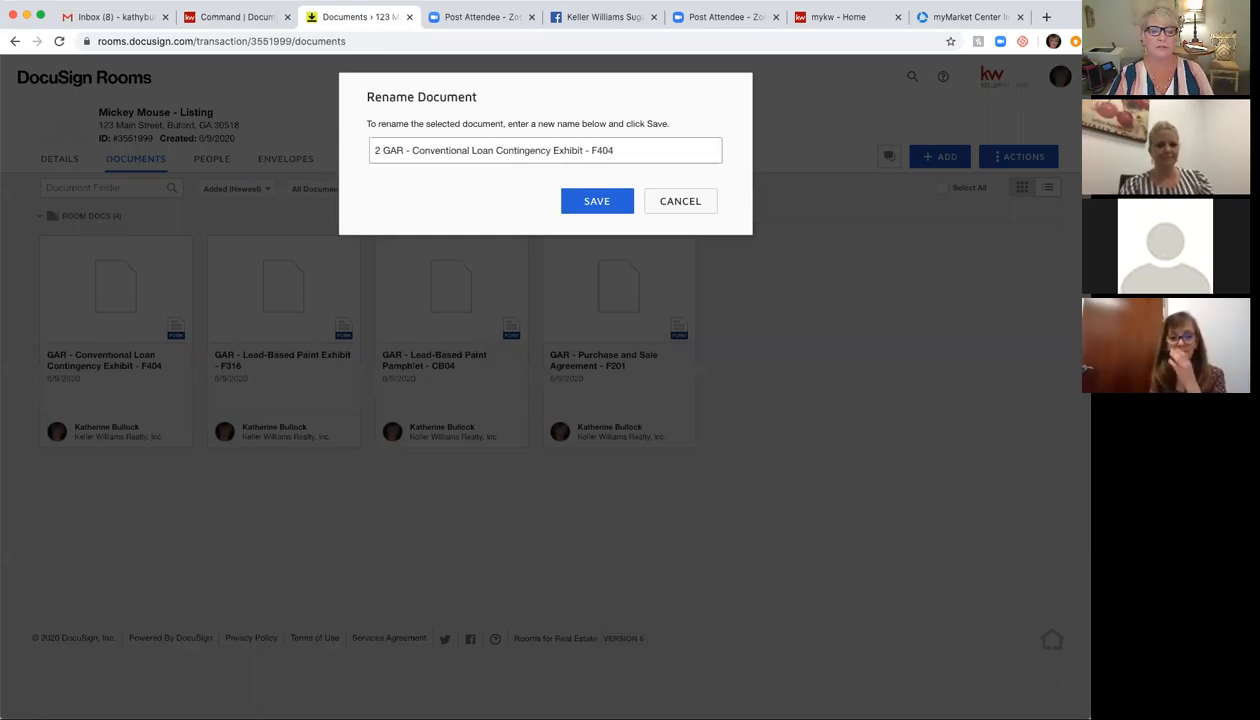
left_click(606, 210)
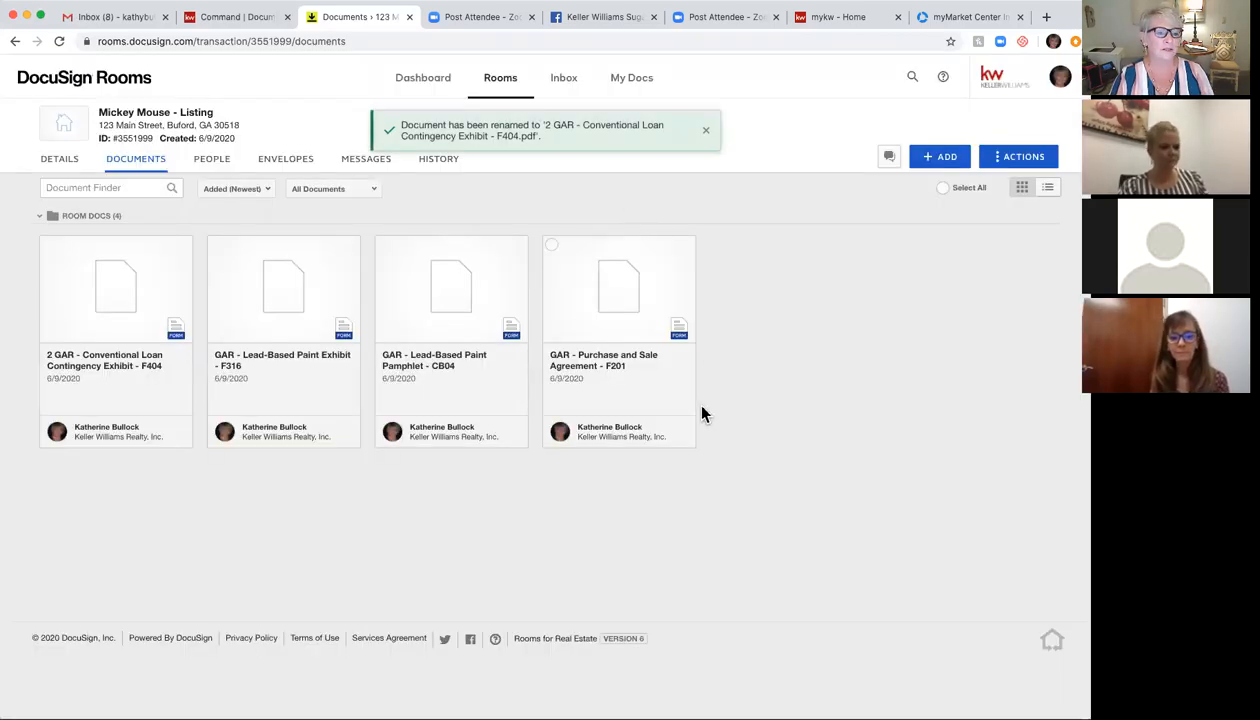
Step: Rename the Purchase and Sale Agreement to '#1 GAR - Purchase and Sale Agreement - F201' and reload the page
right_click(660, 282)
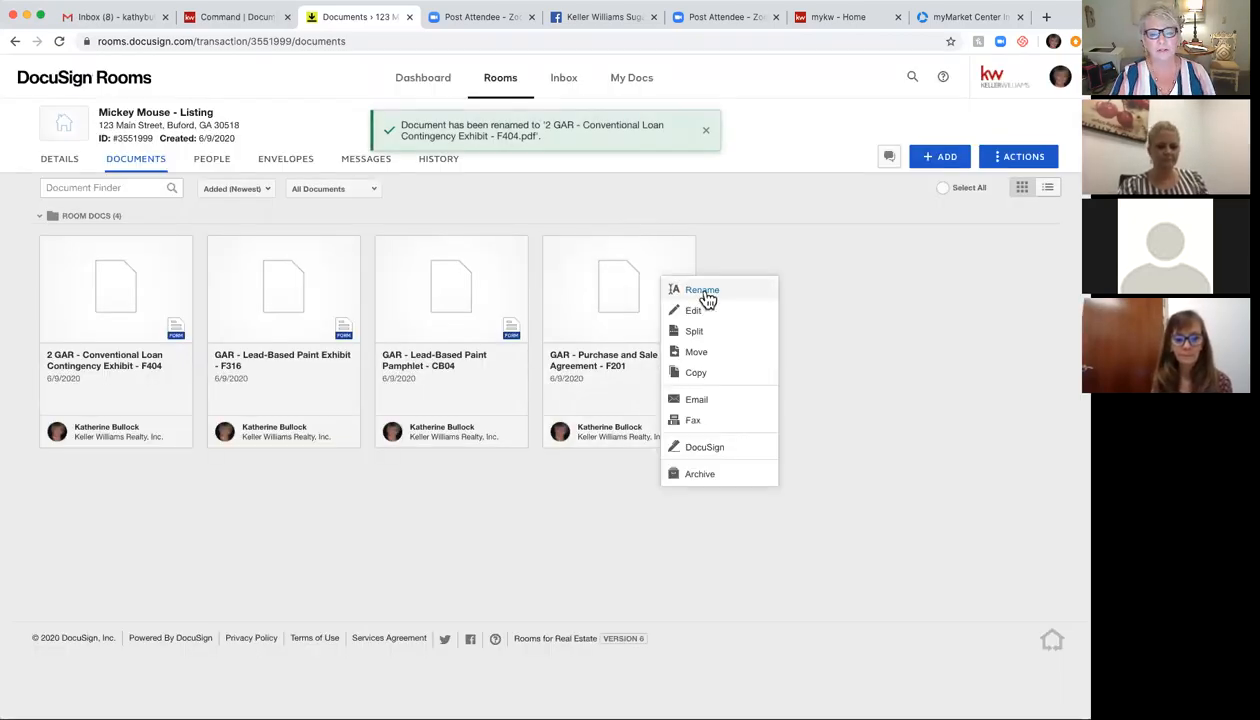
left_click(703, 290)
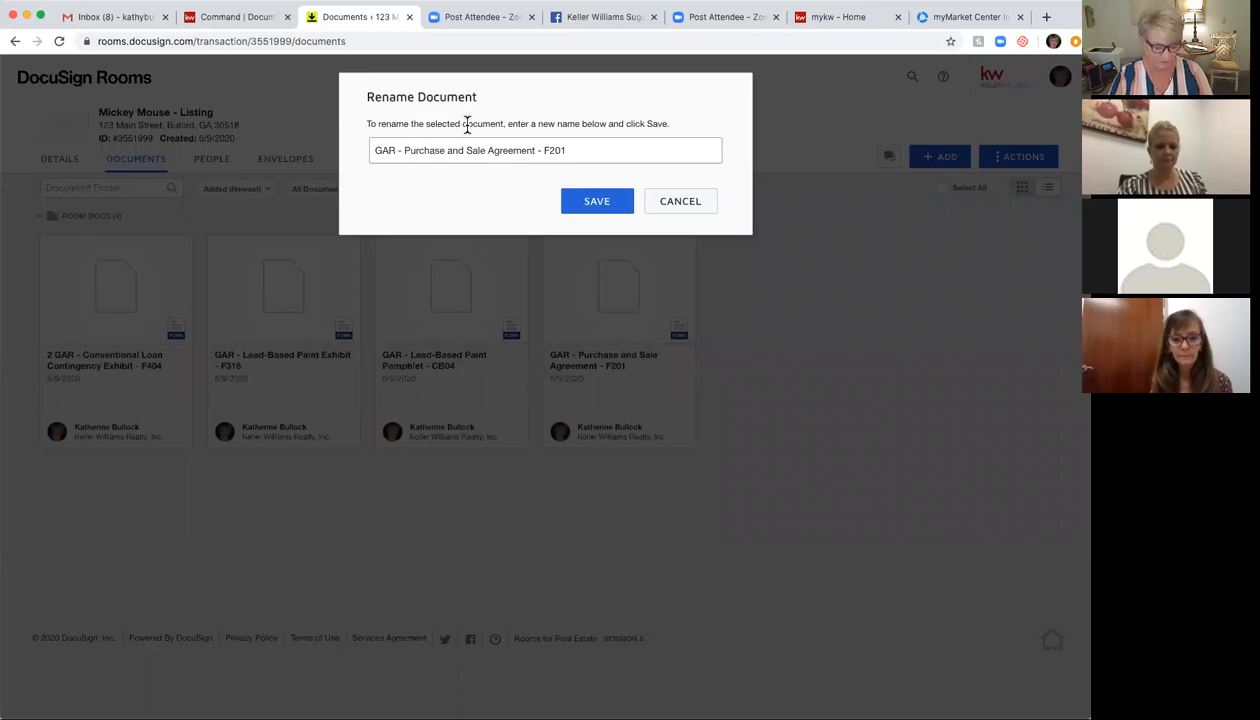
type("1")
left_click(597, 204)
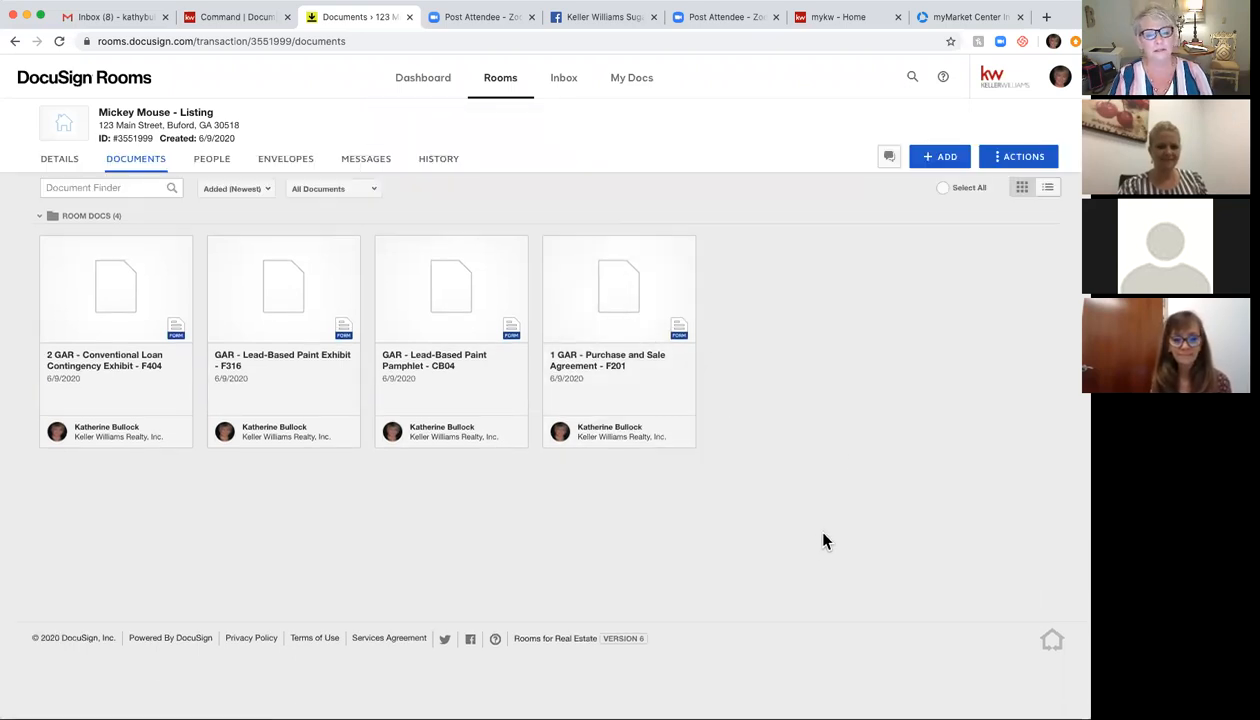
right_click(582, 333)
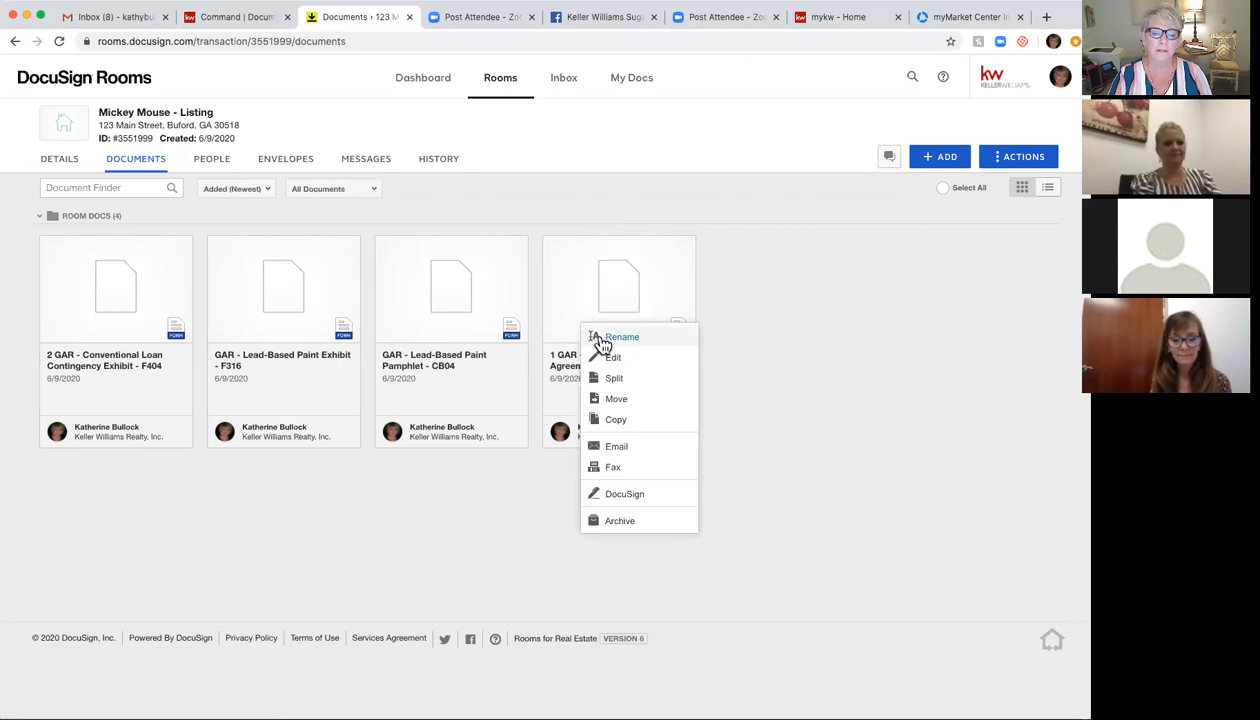
left_click(602, 340)
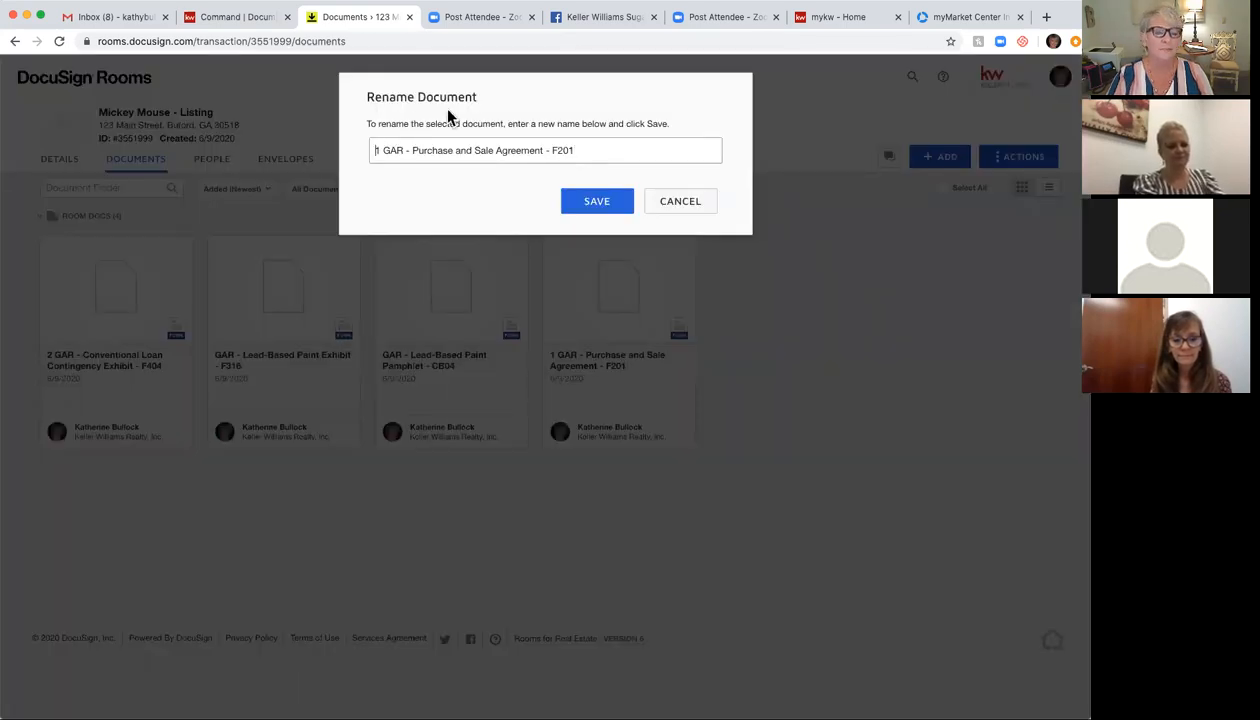
type("#")
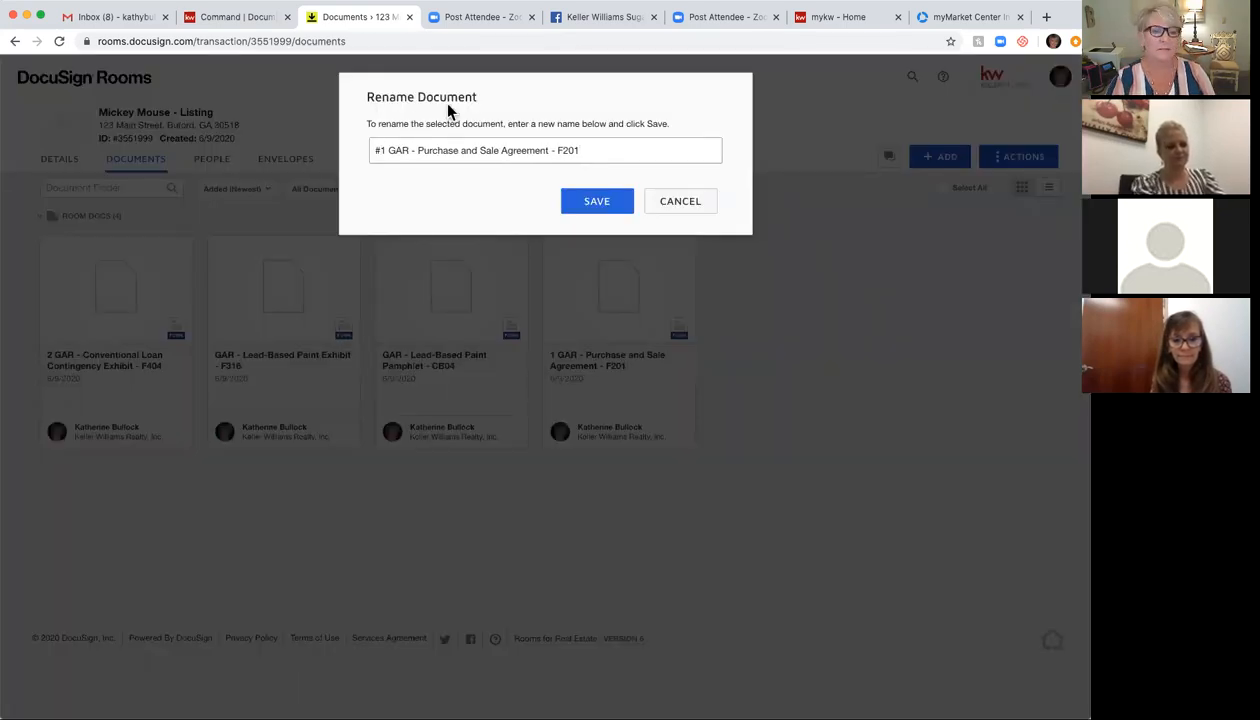
left_click(599, 203)
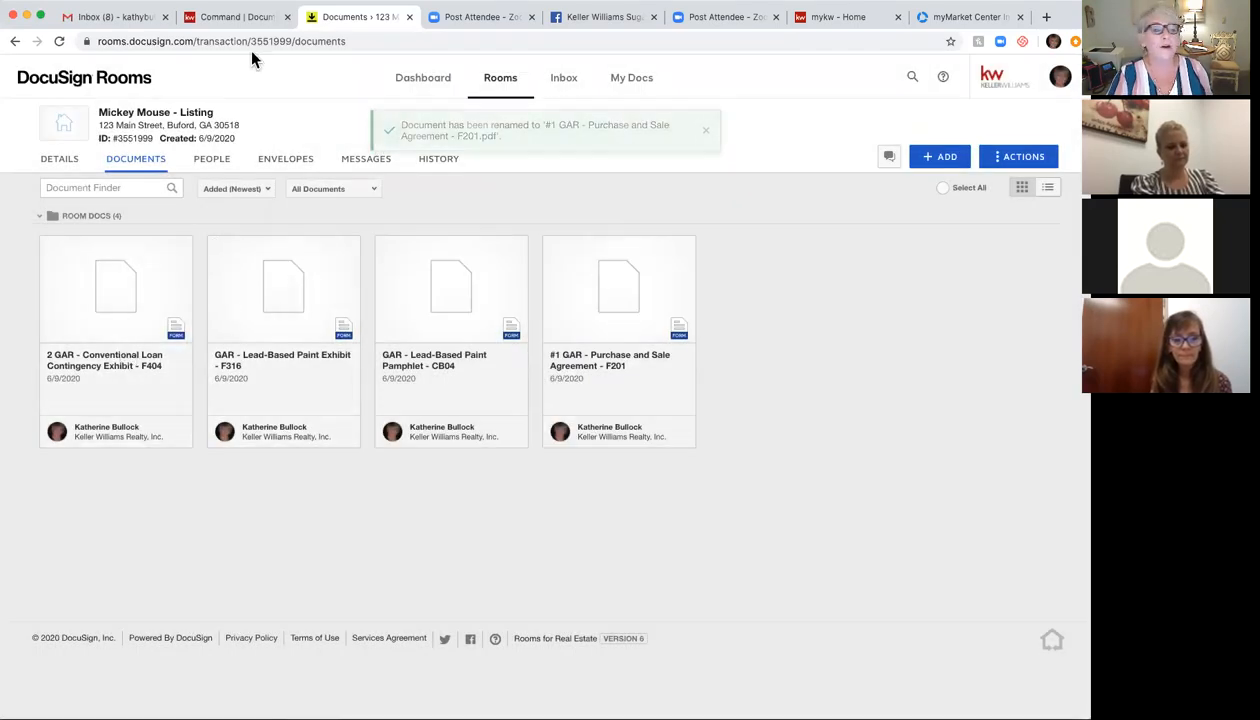
left_click(60, 42)
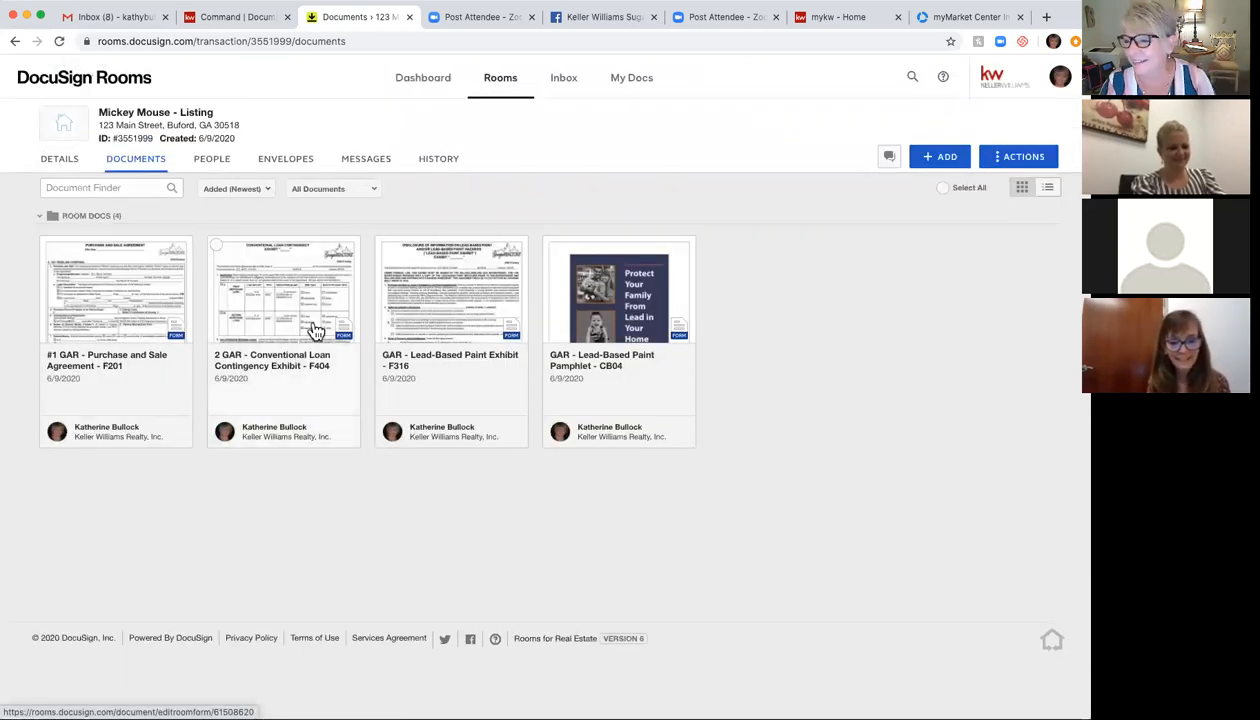
left_click(142, 302)
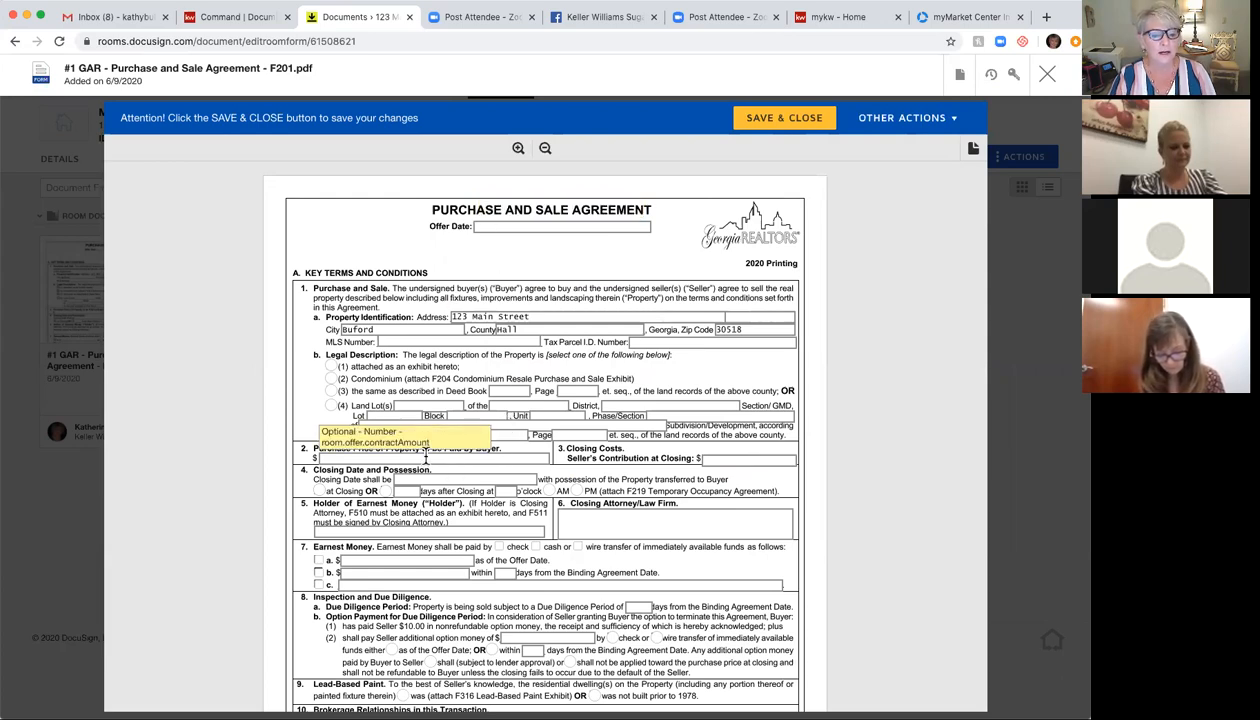
scroll(425, 462, "down", 3)
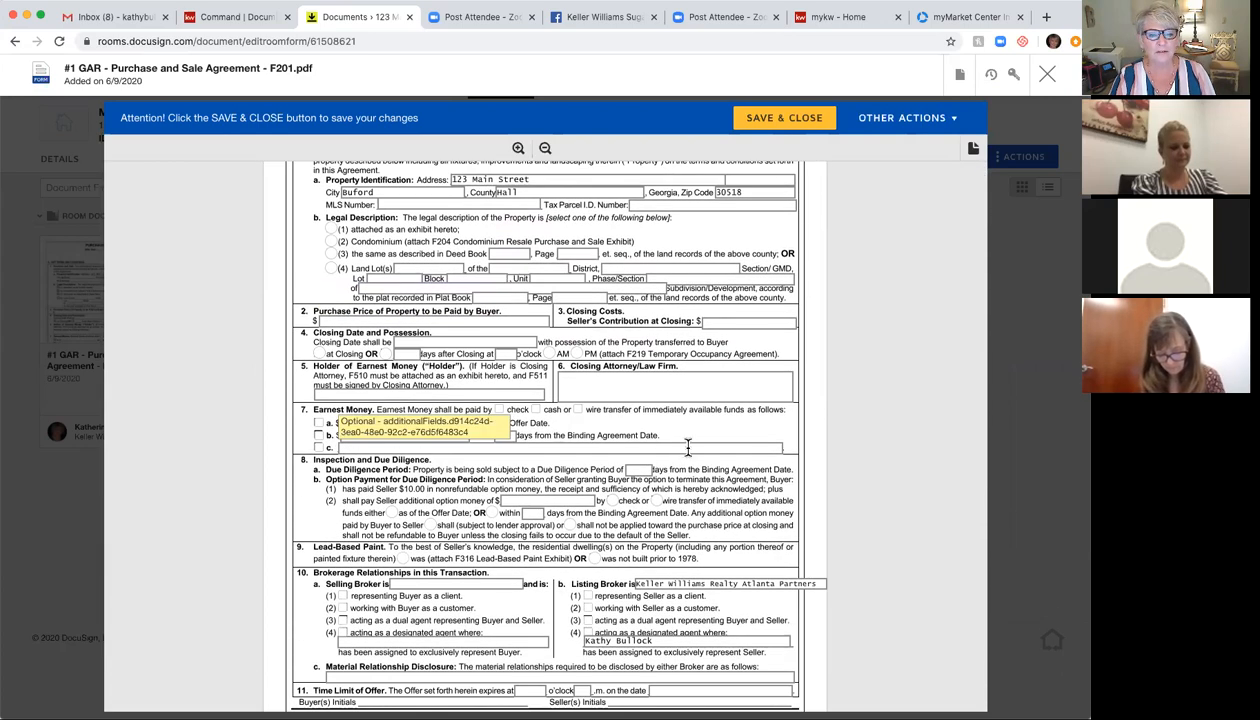
scroll(632, 491, "up", 2)
scroll(632, 491, "up", 1)
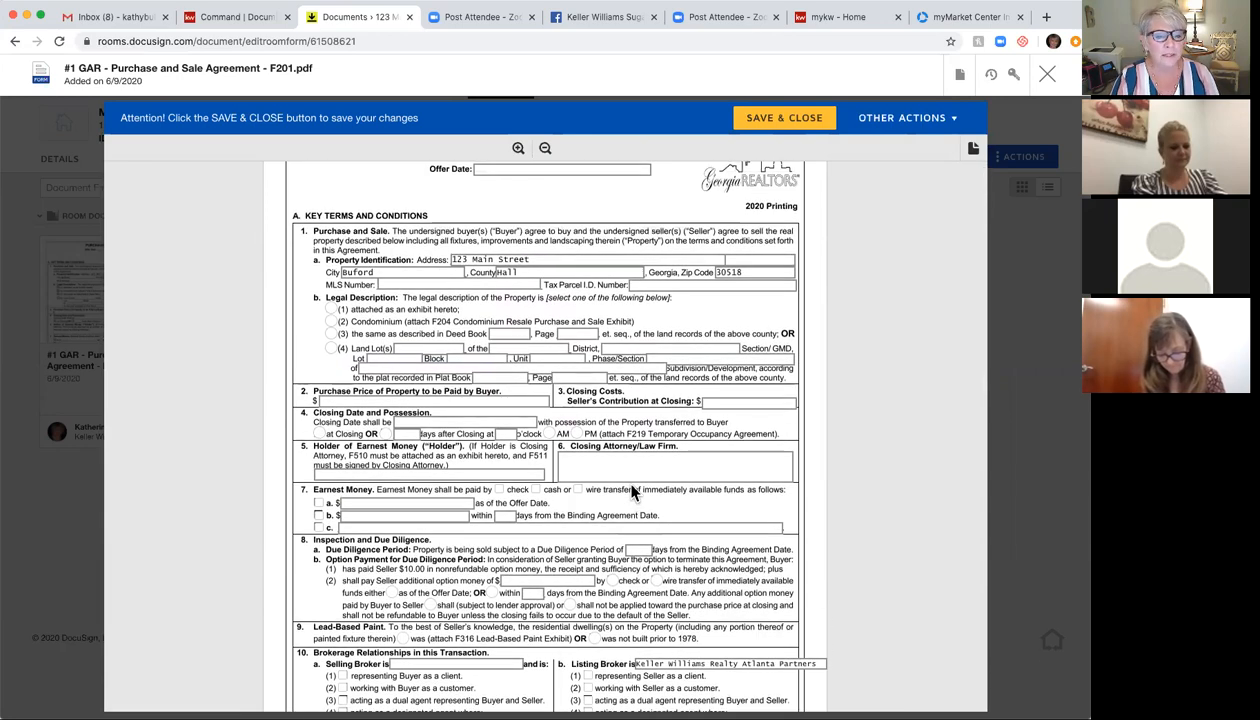
scroll(632, 491, "up", 2)
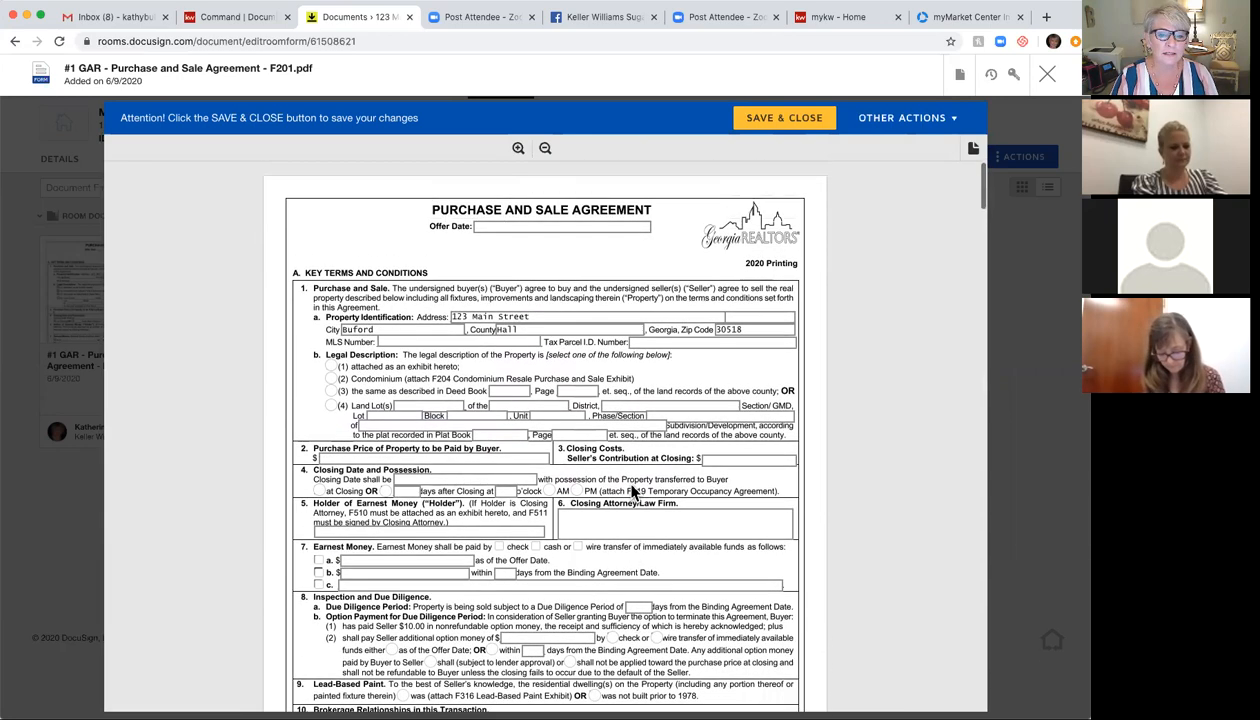
scroll(632, 491, "down", 4)
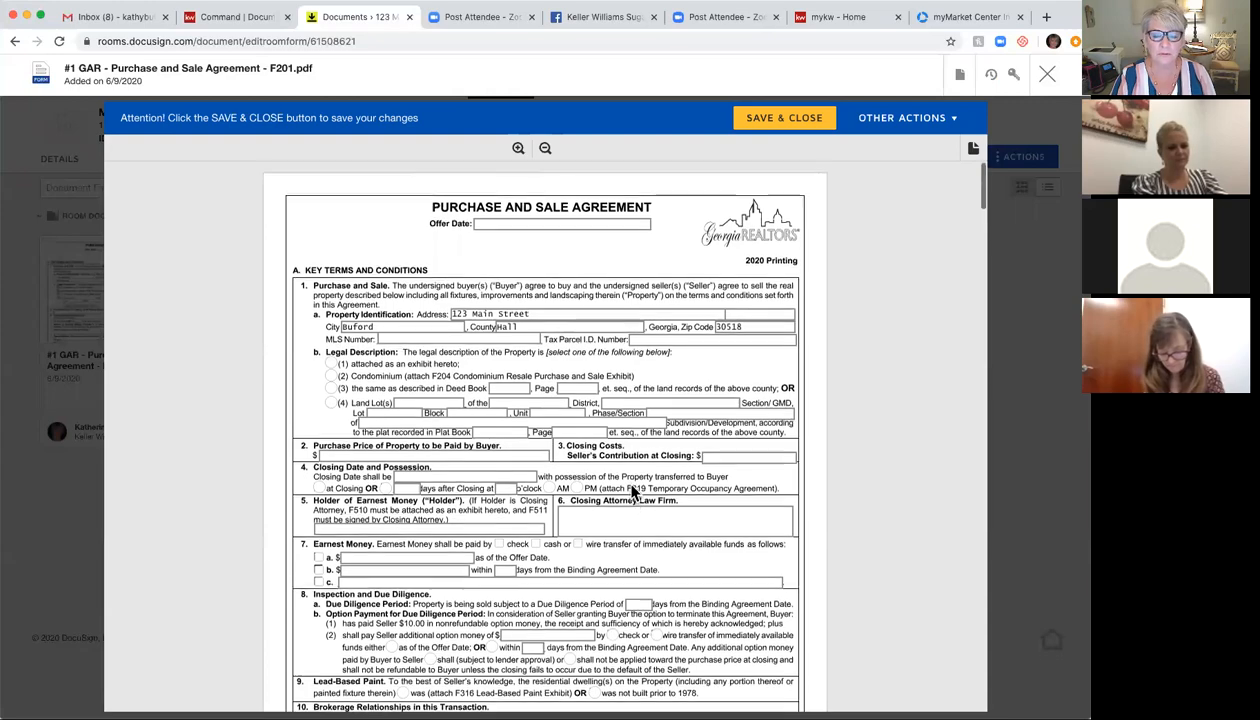
scroll(632, 491, "down", 3)
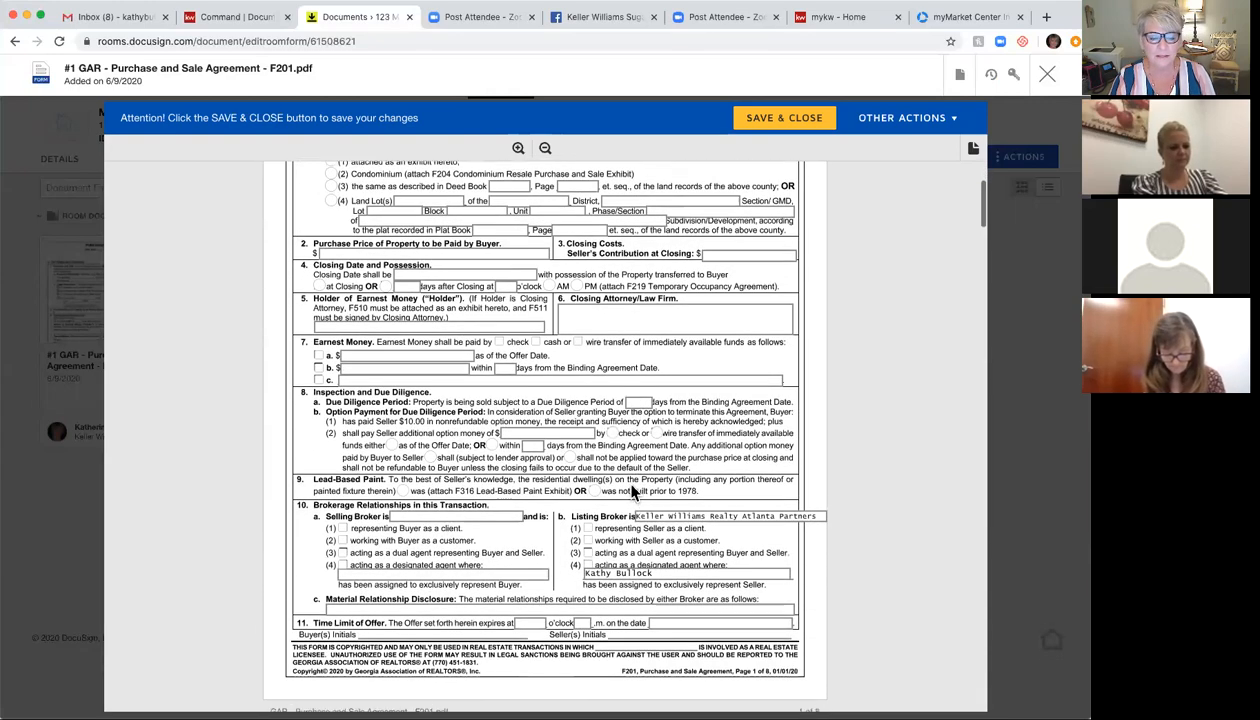
scroll(632, 491, "down", 2)
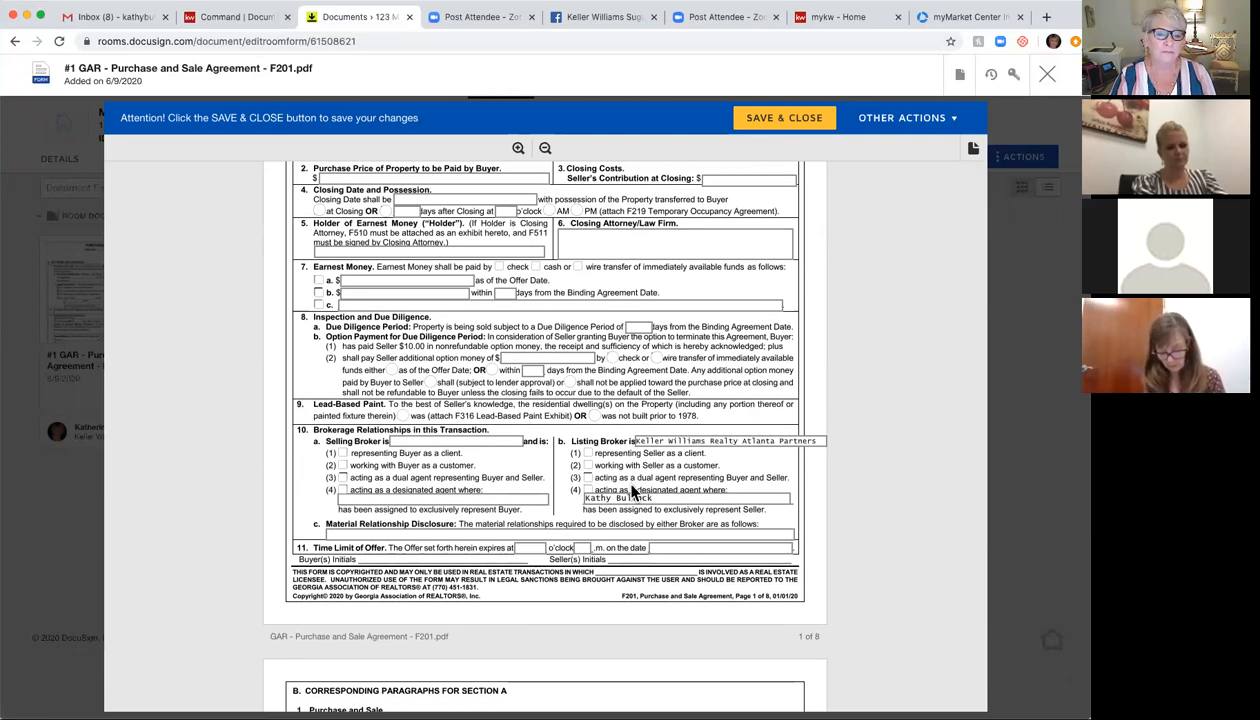
scroll(632, 491, "down", 4)
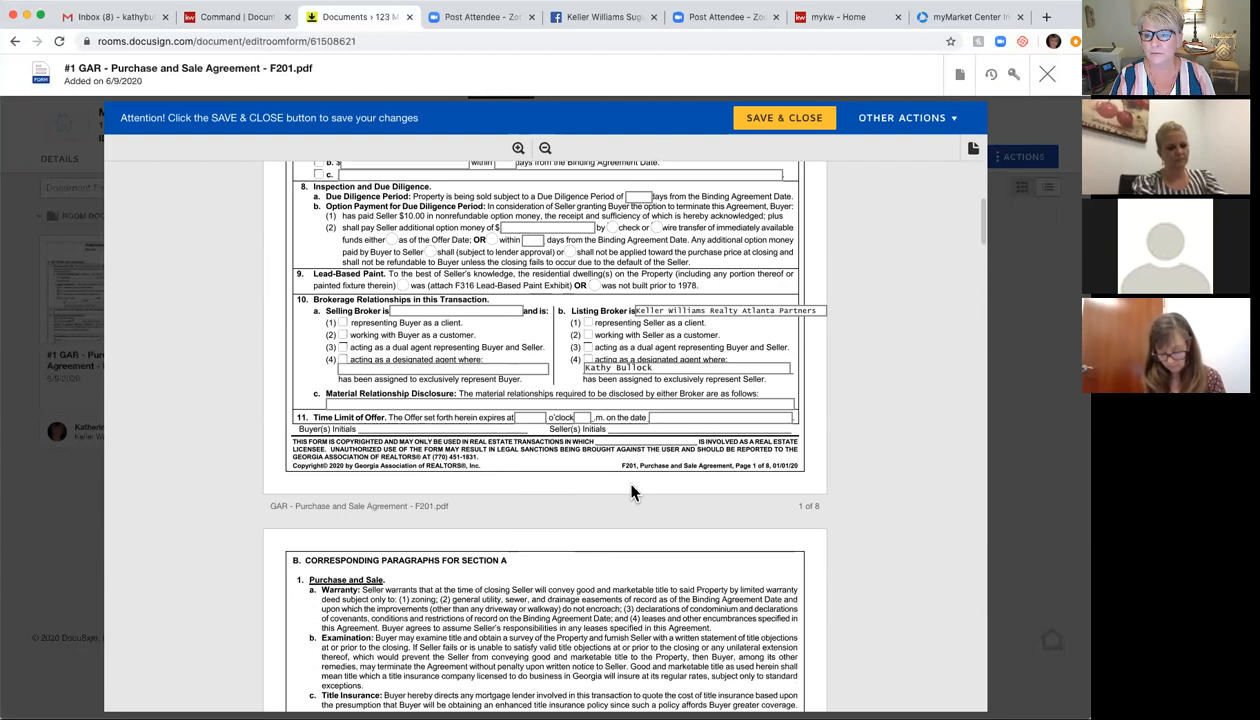
scroll(632, 491, "up", 2)
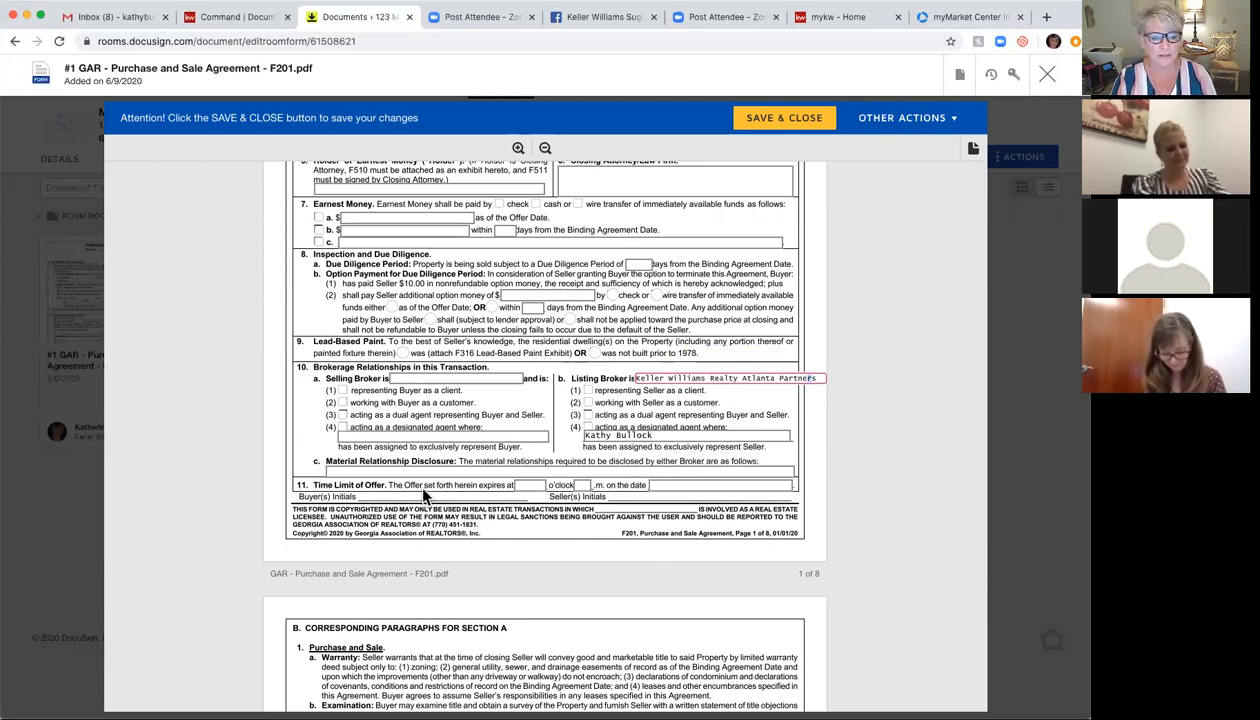
scroll(422, 495, "down", 8)
scroll(422, 495, "down", 15)
scroll(422, 495, "down", 15)
scroll(422, 495, "down", 12)
scroll(422, 495, "down", 4)
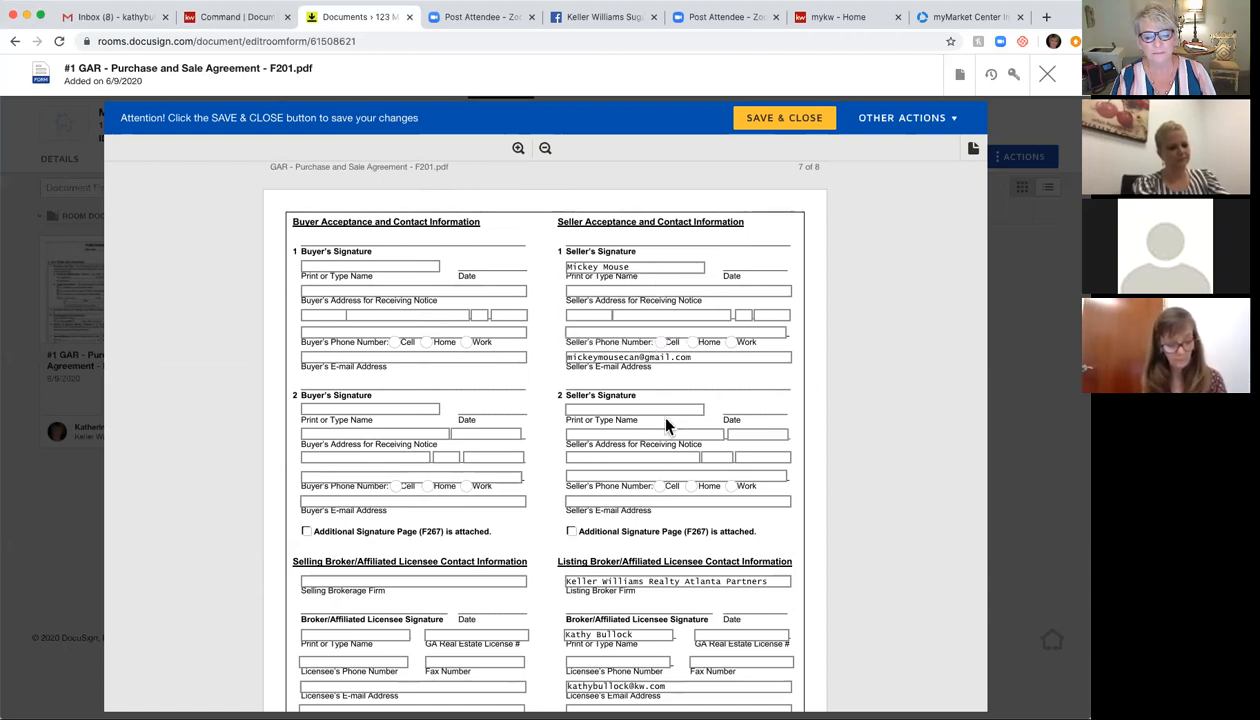
Step: Fill in MLS Office Code KWRS01 and the brokerage firm license number on page 8
scroll(655, 410, "down", 3)
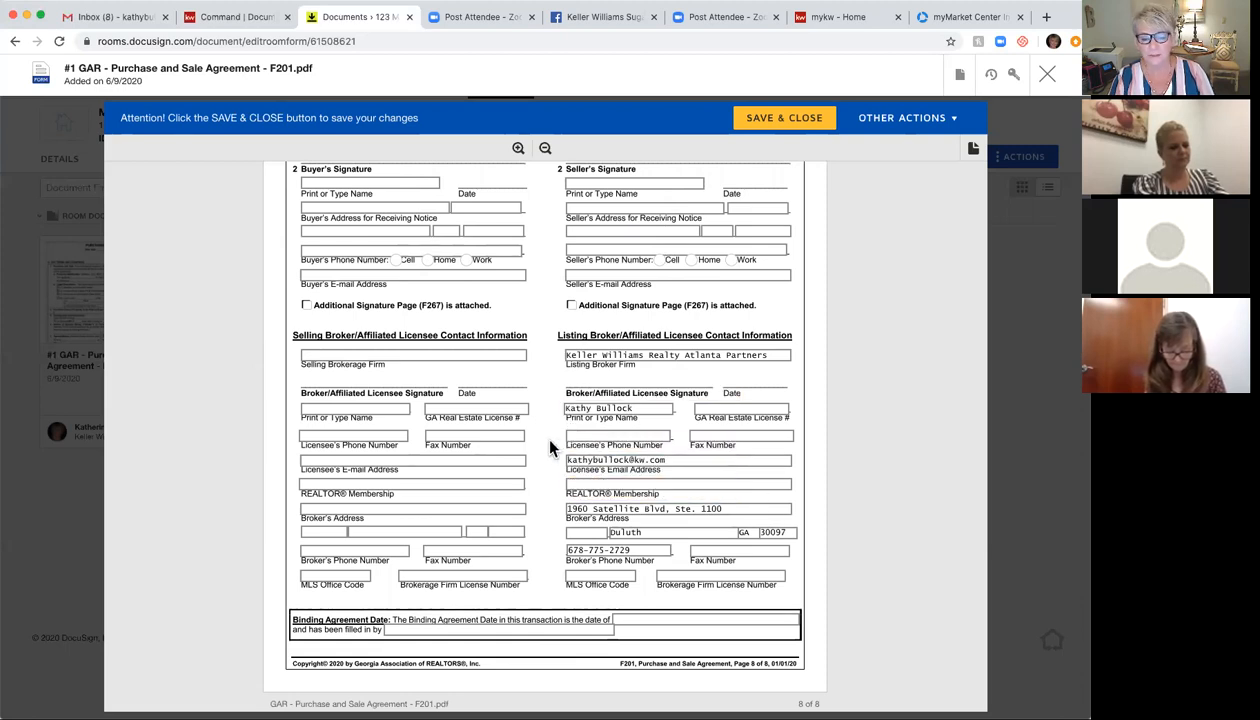
scroll(549, 447, "down", 2)
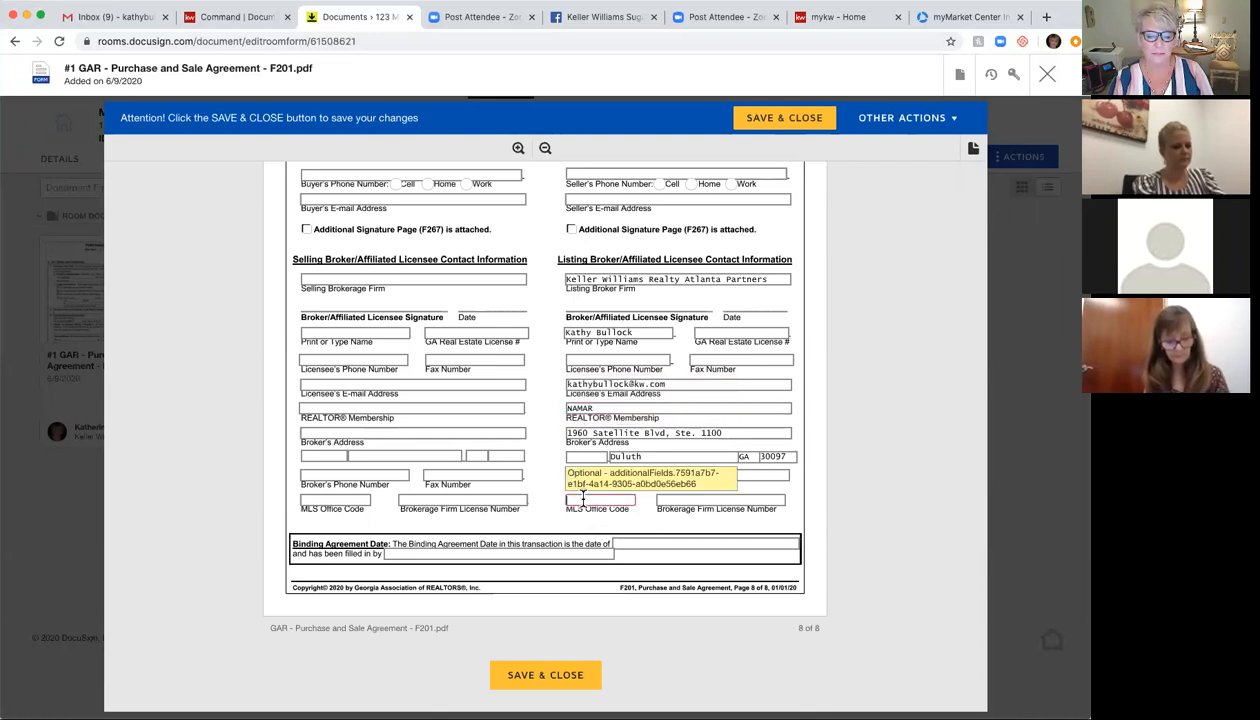
type("KWRS01")
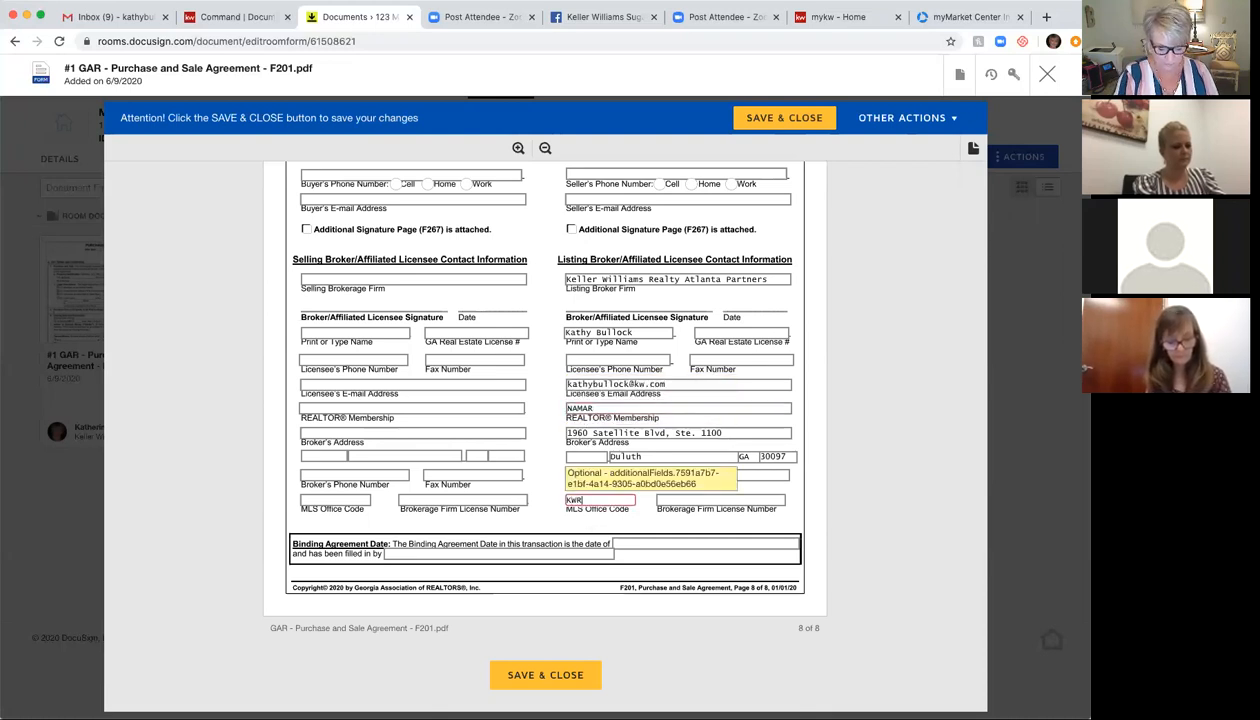
left_click(673, 498)
type("H46676")
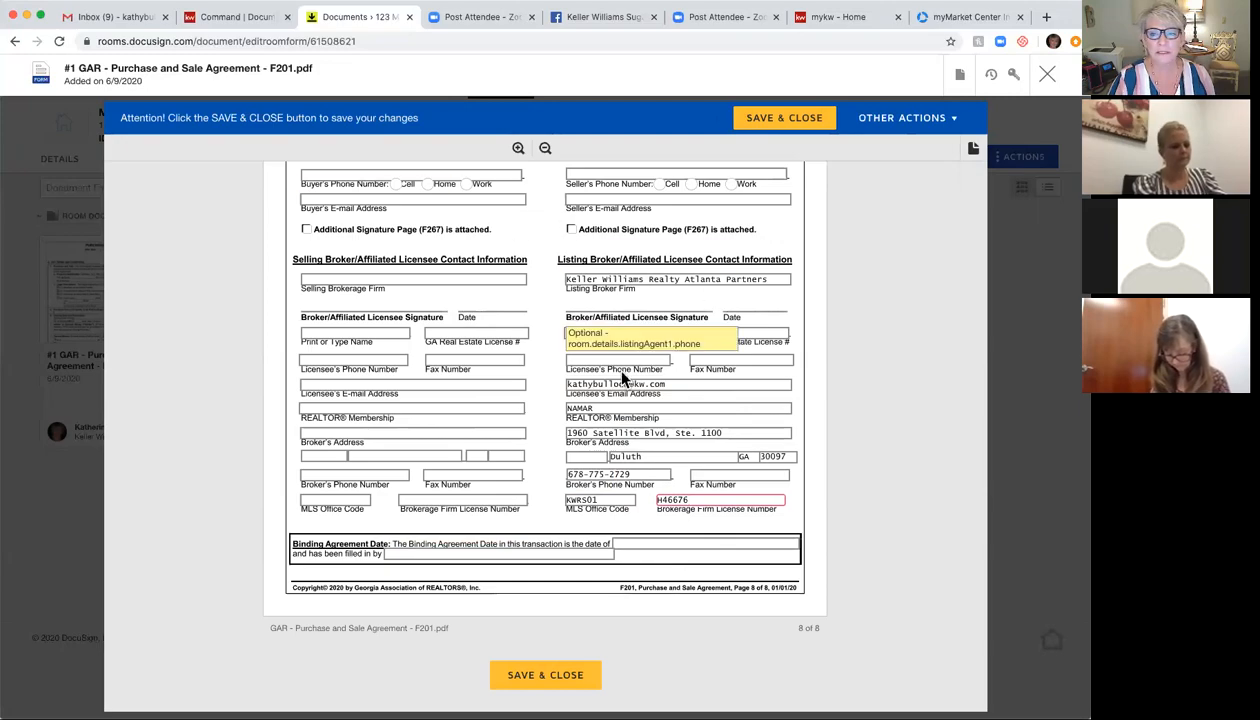
scroll(576, 370, "up", 10)
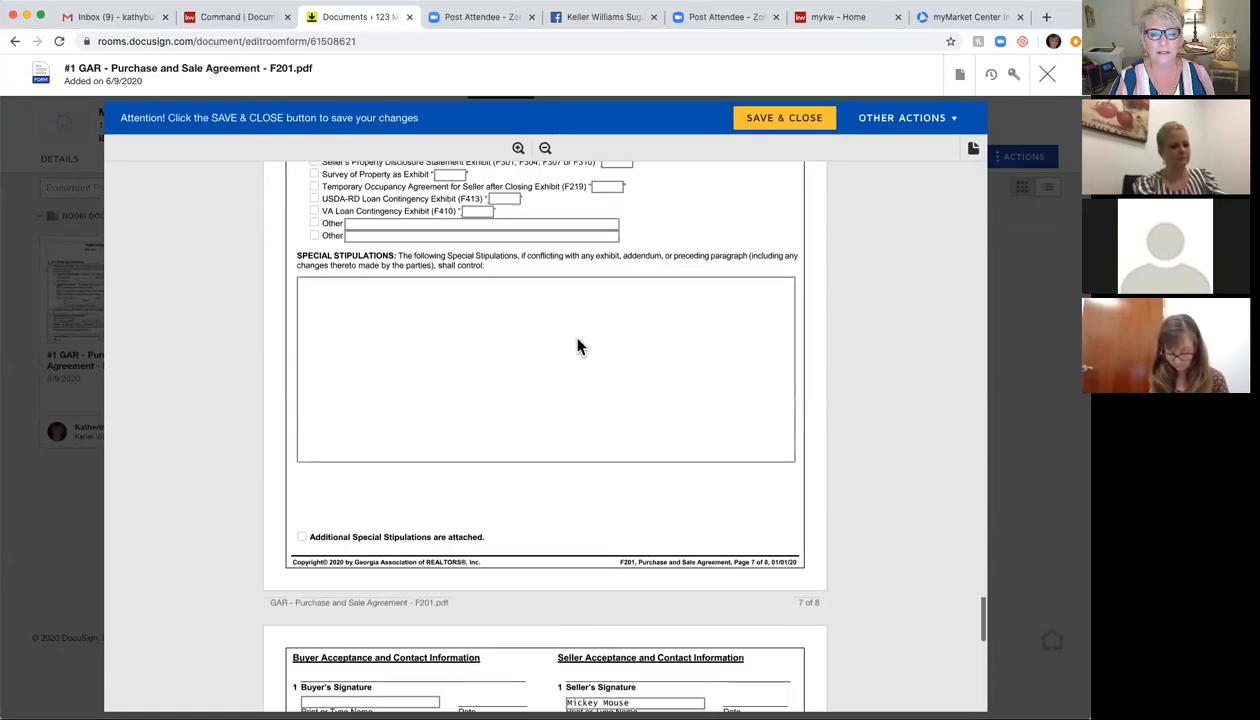
scroll(578, 345, "up", 20)
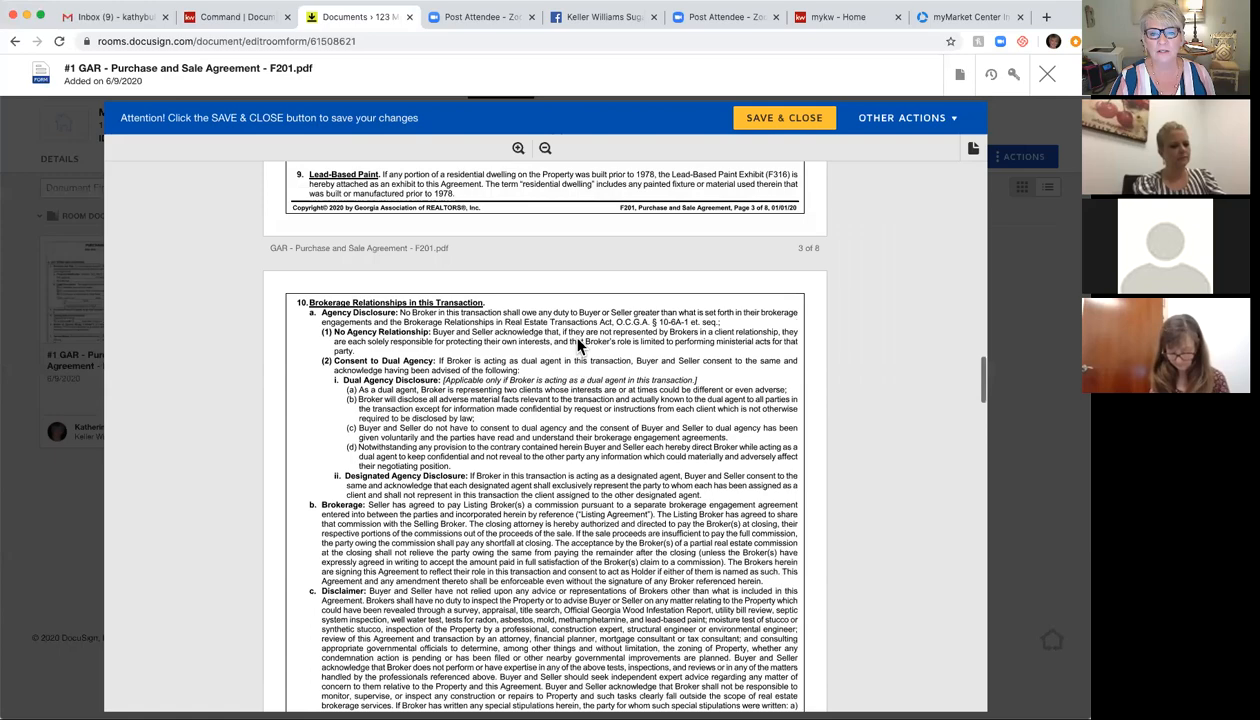
scroll(578, 345, "up", 20)
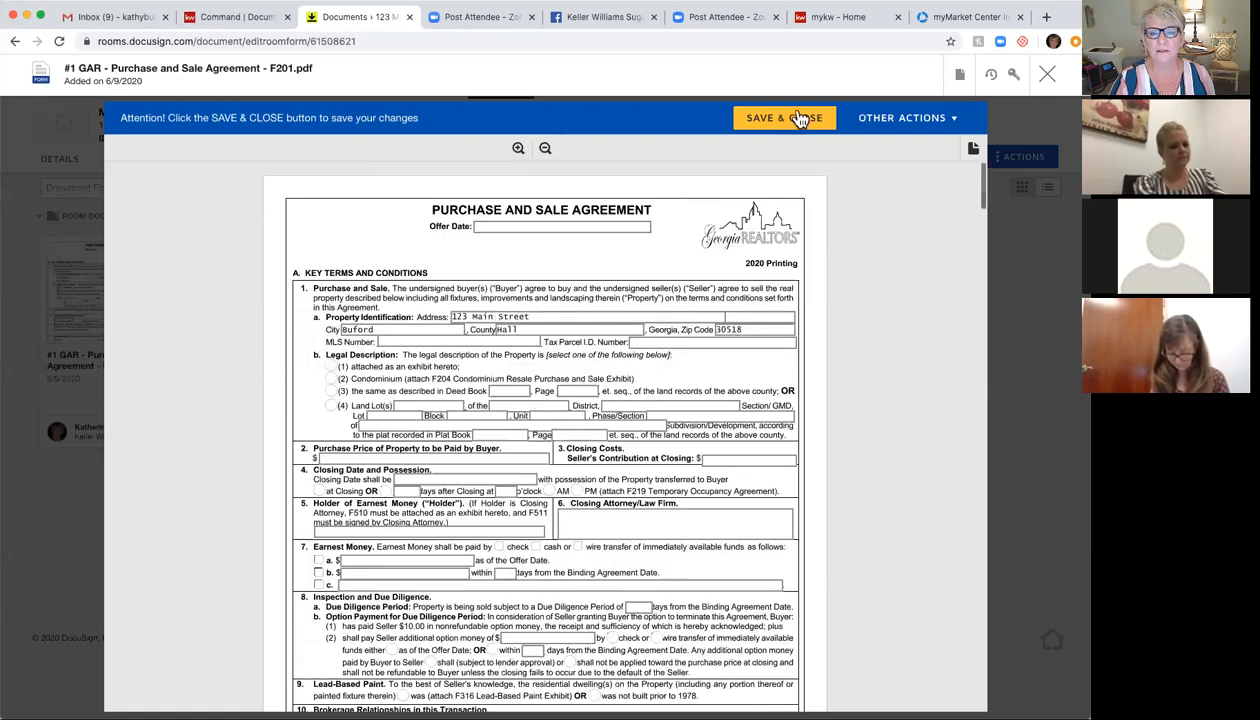
Step: Save and close the F201 agreement, returning to the room's Documents tab
left_click(934, 120)
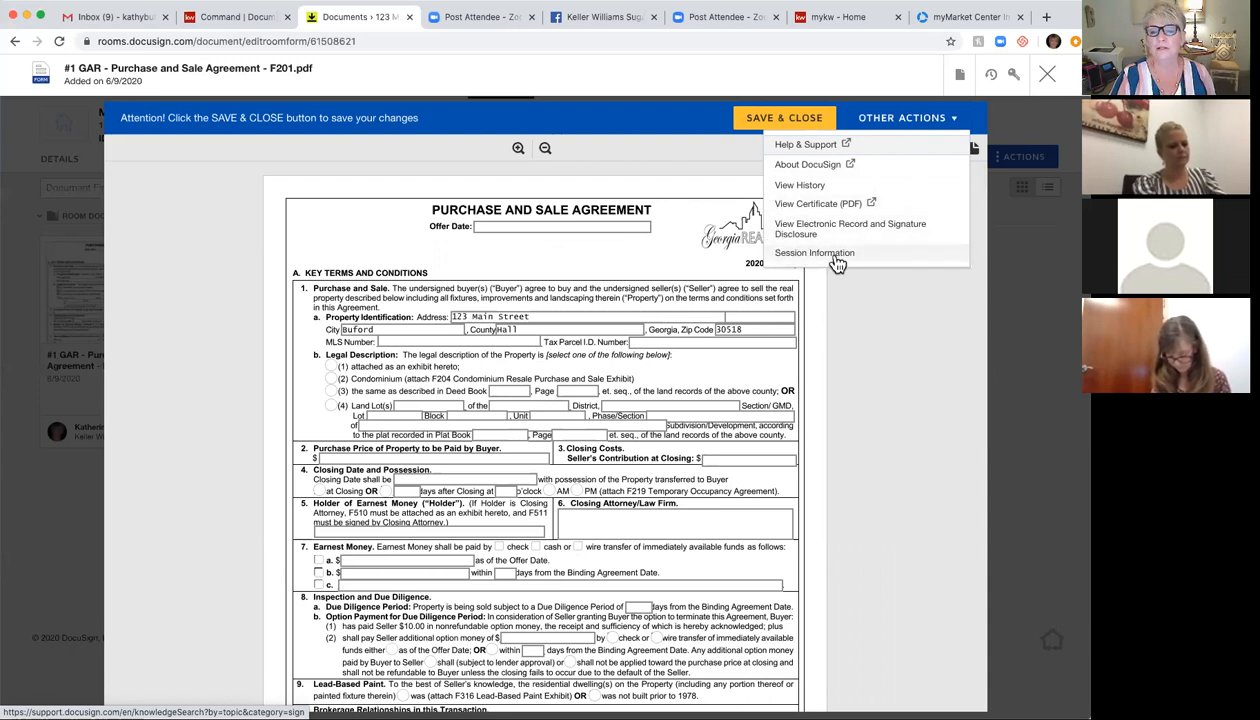
left_click(697, 146)
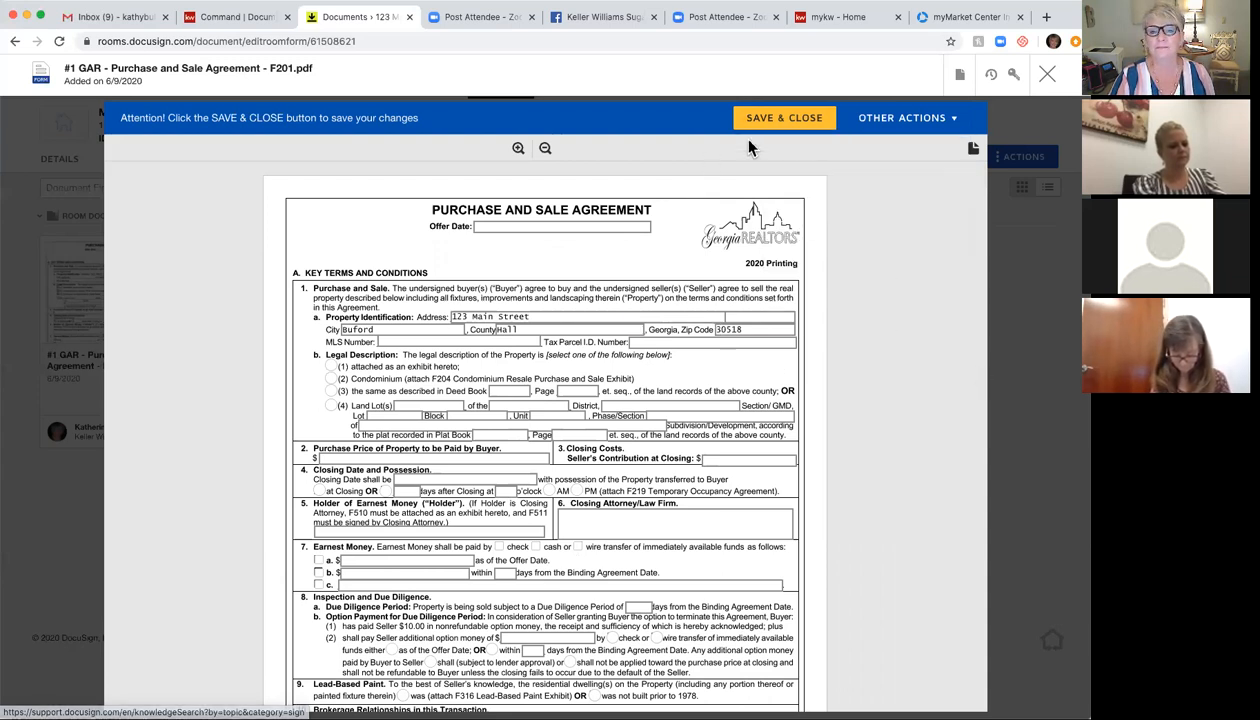
left_click(805, 120)
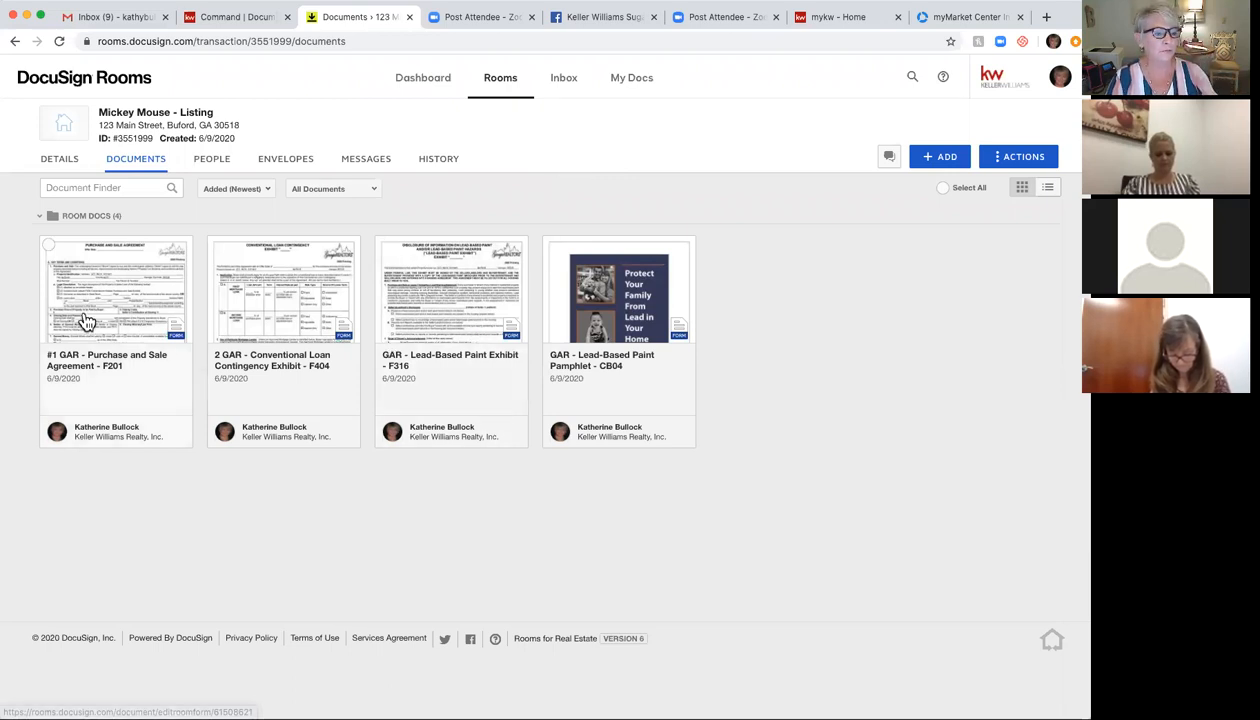
left_click(313, 295)
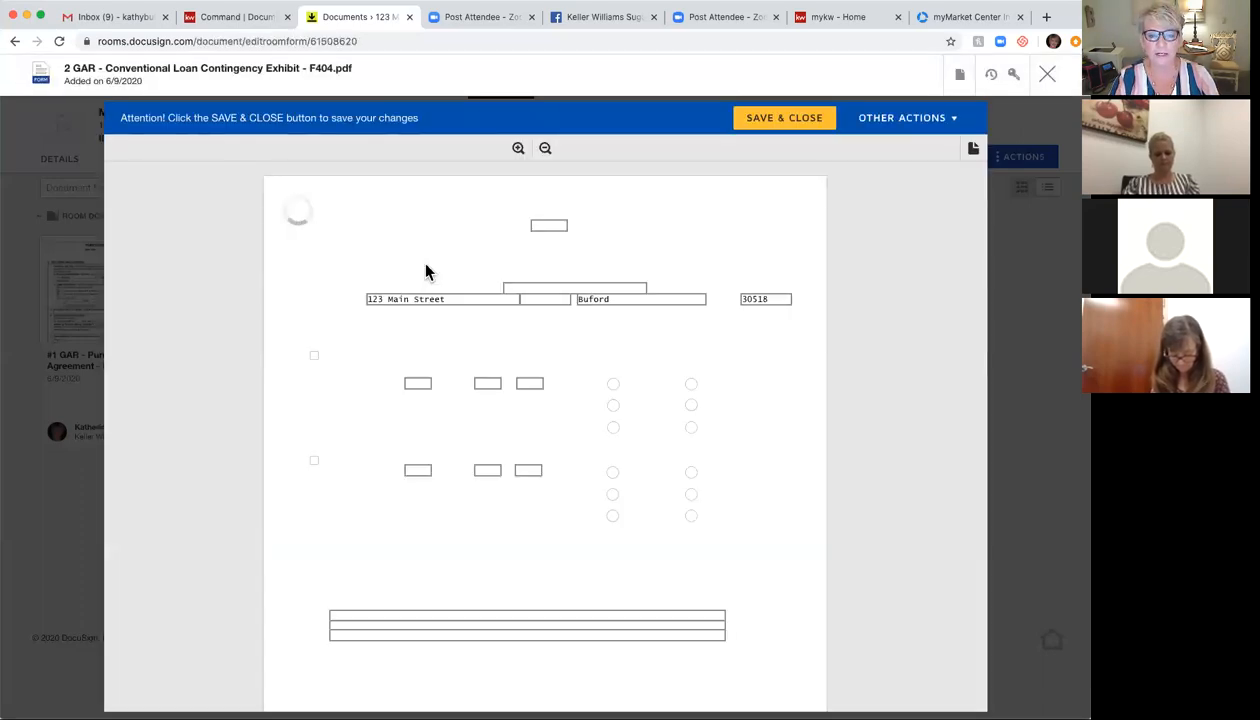
scroll(425, 272, "down", 20)
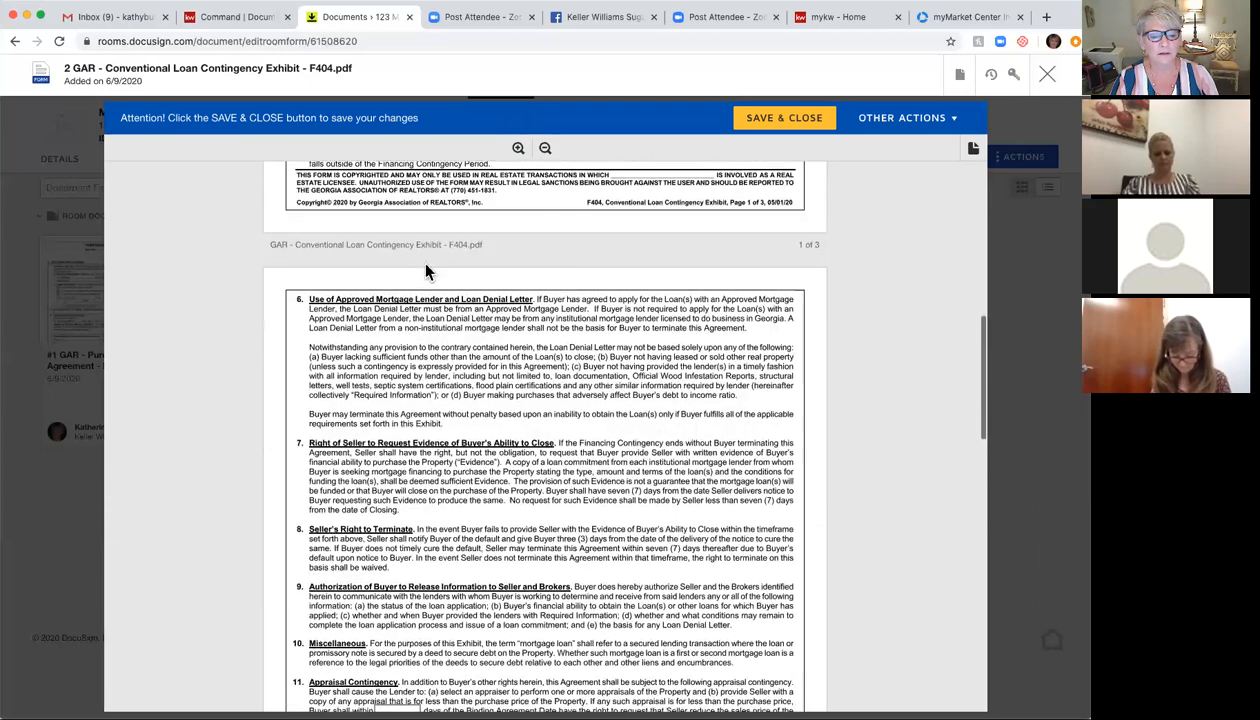
scroll(425, 272, "down", 4)
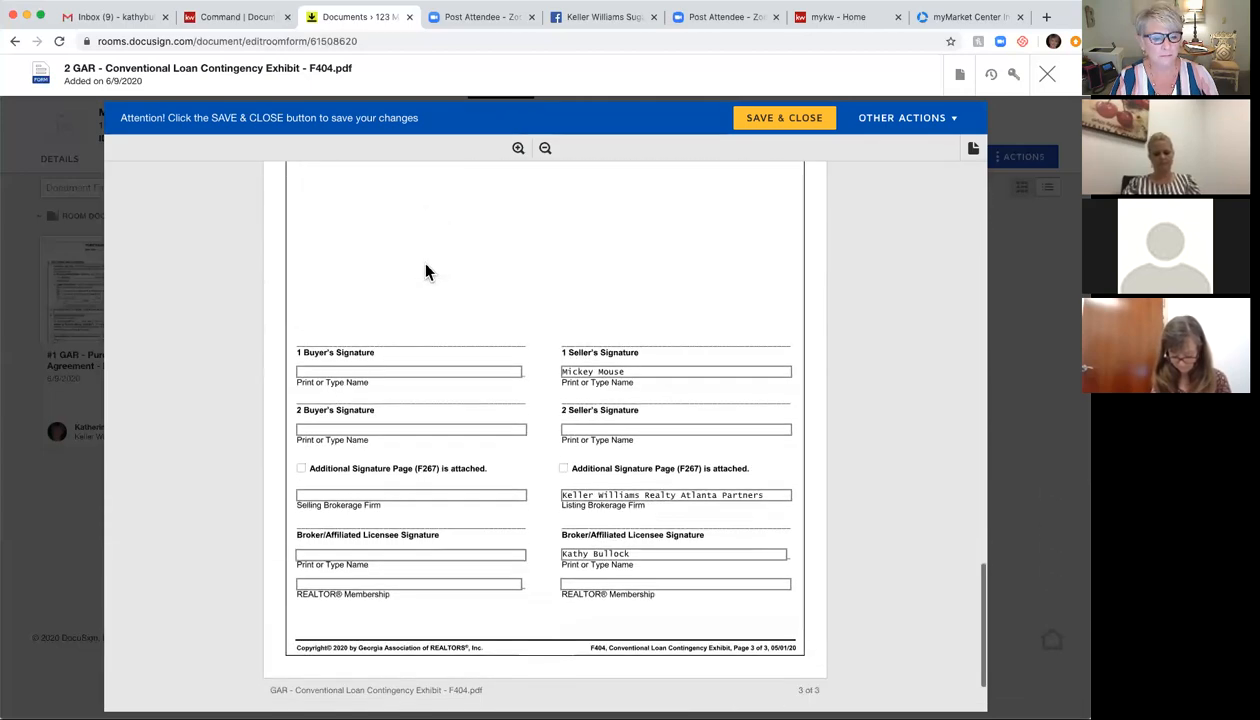
scroll(425, 272, "down", 1)
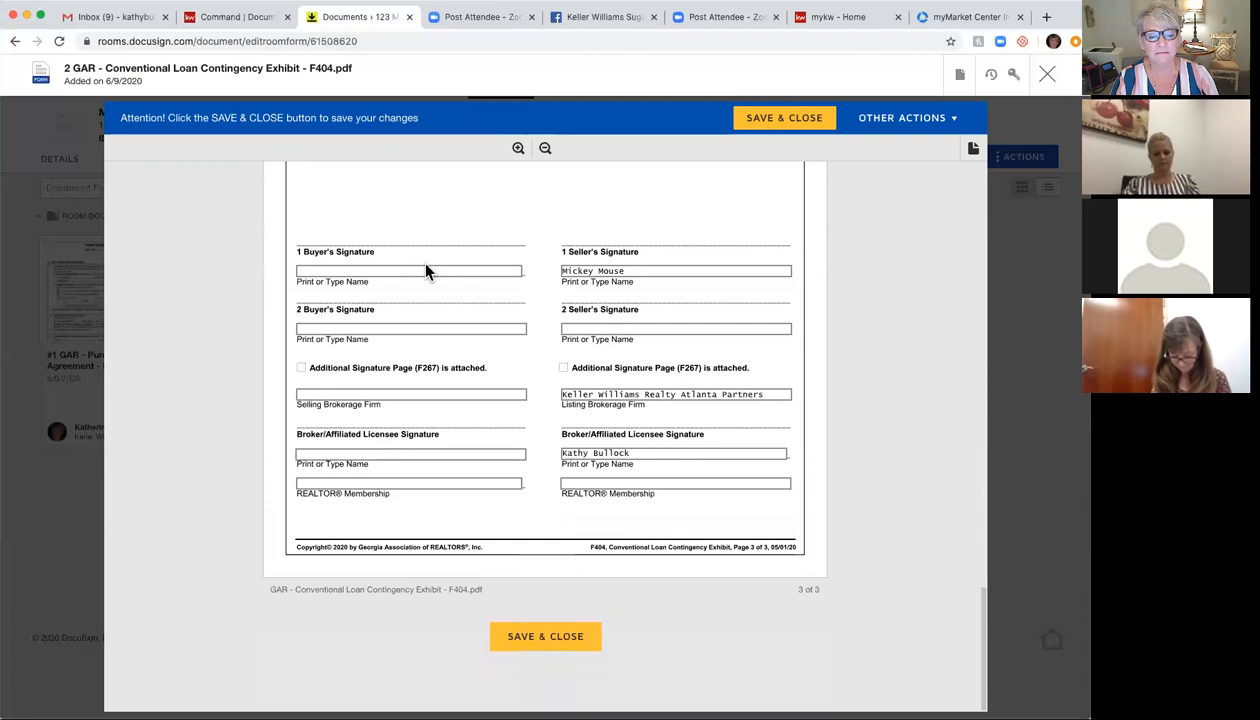
left_click(573, 483)
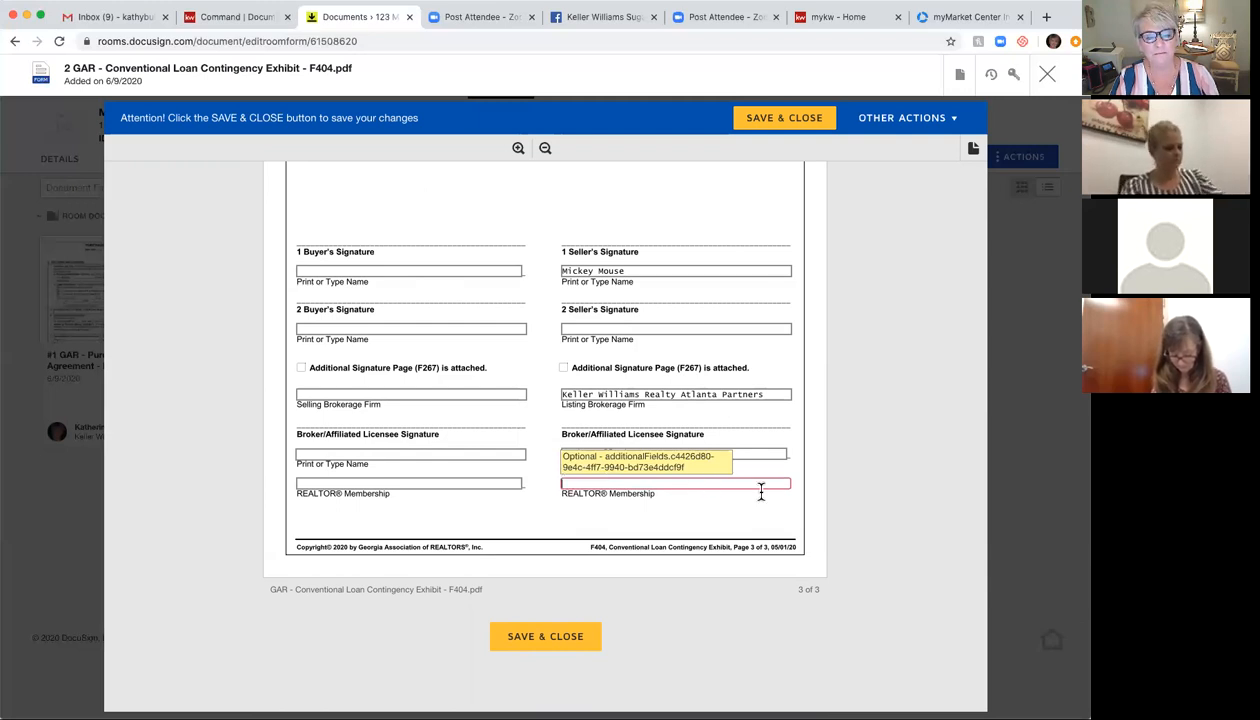
left_click(559, 643)
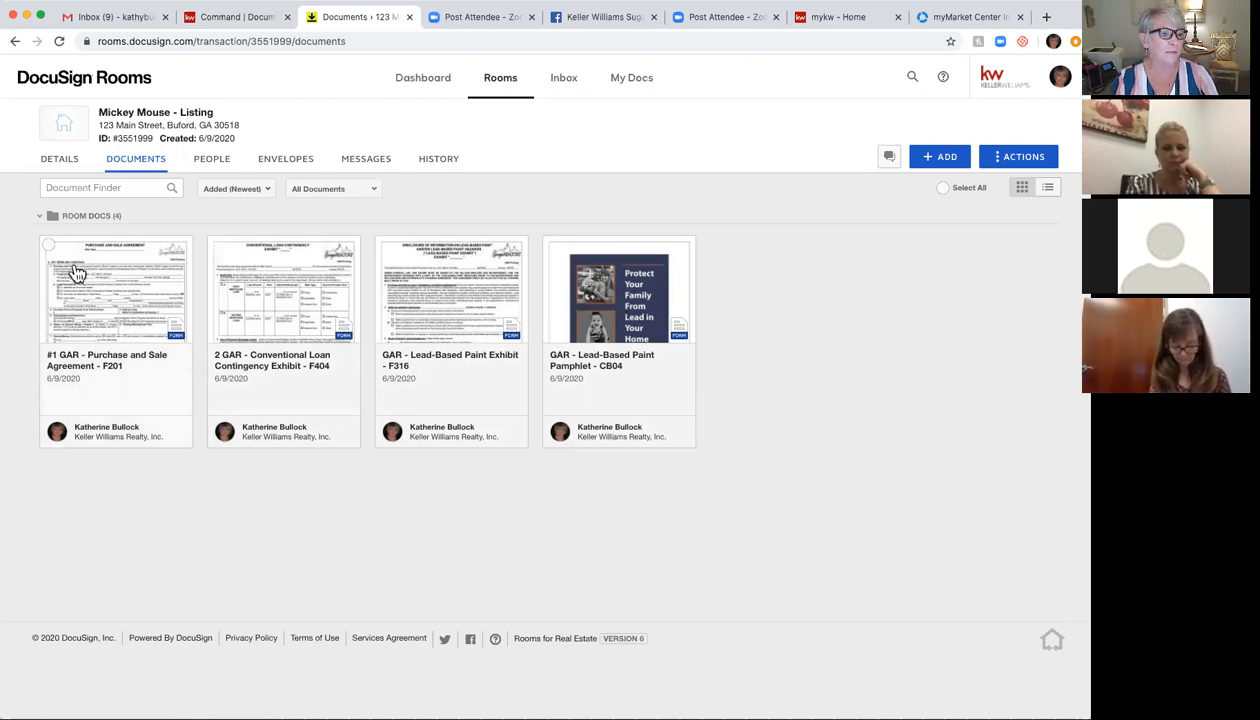
Step: Select all four GAR document cards, try combining them, and cancel the incompatibility message
left_click(49, 247)
left_click(217, 246)
left_click(384, 247)
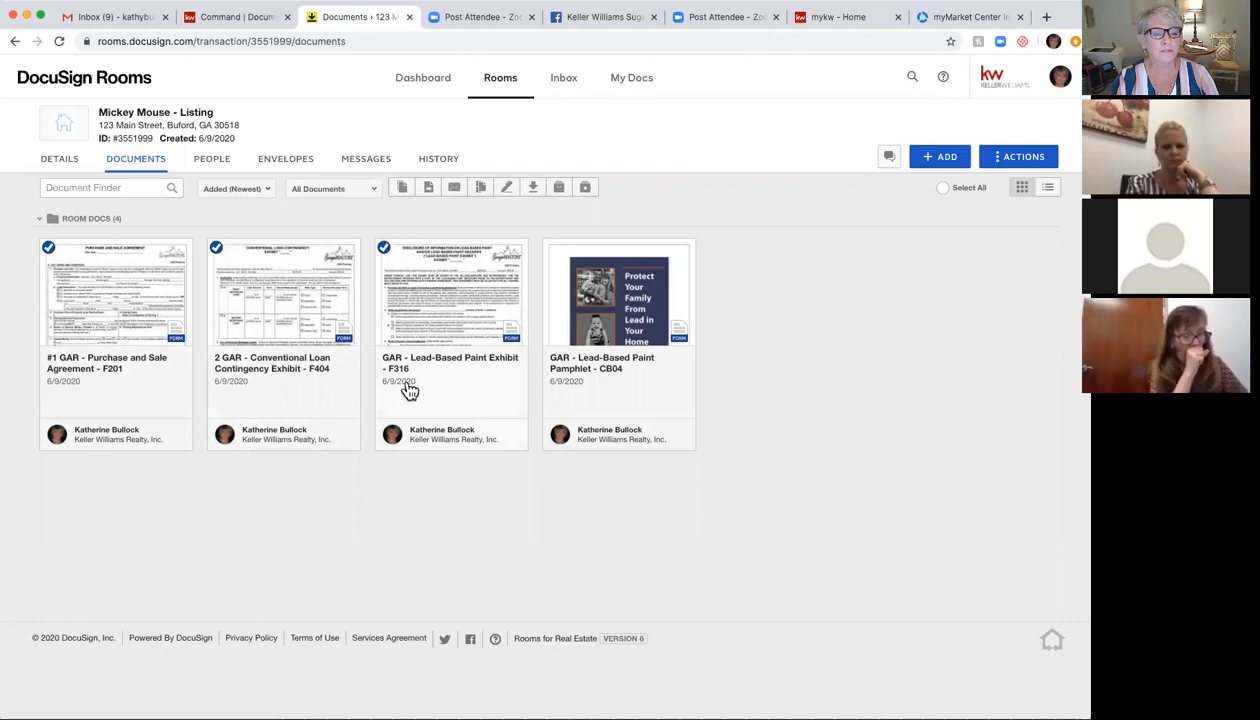
left_click(551, 248)
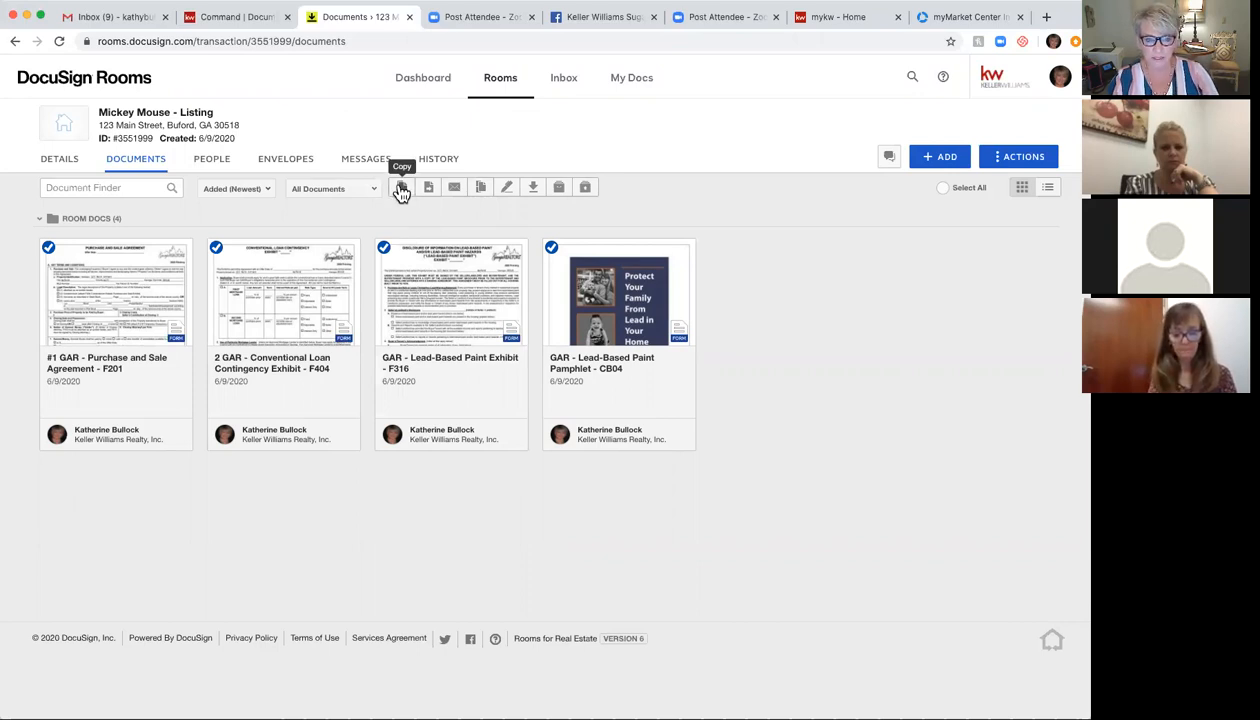
left_click(484, 191)
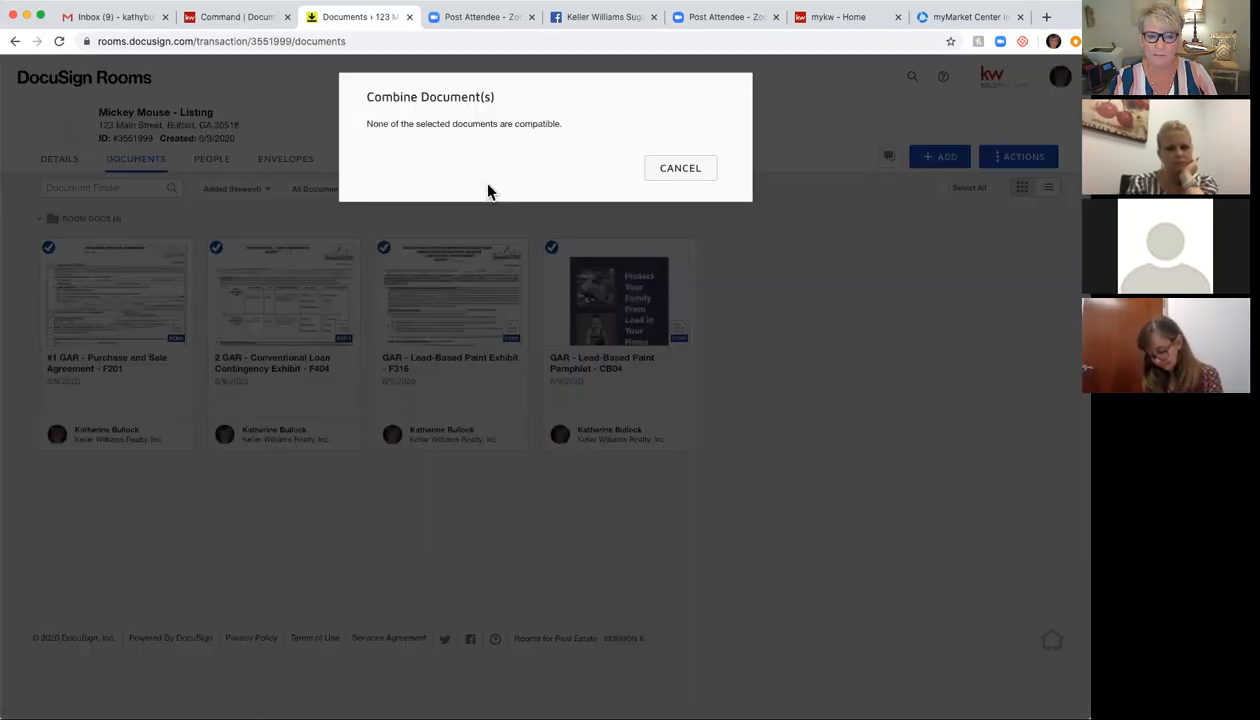
left_click(680, 169)
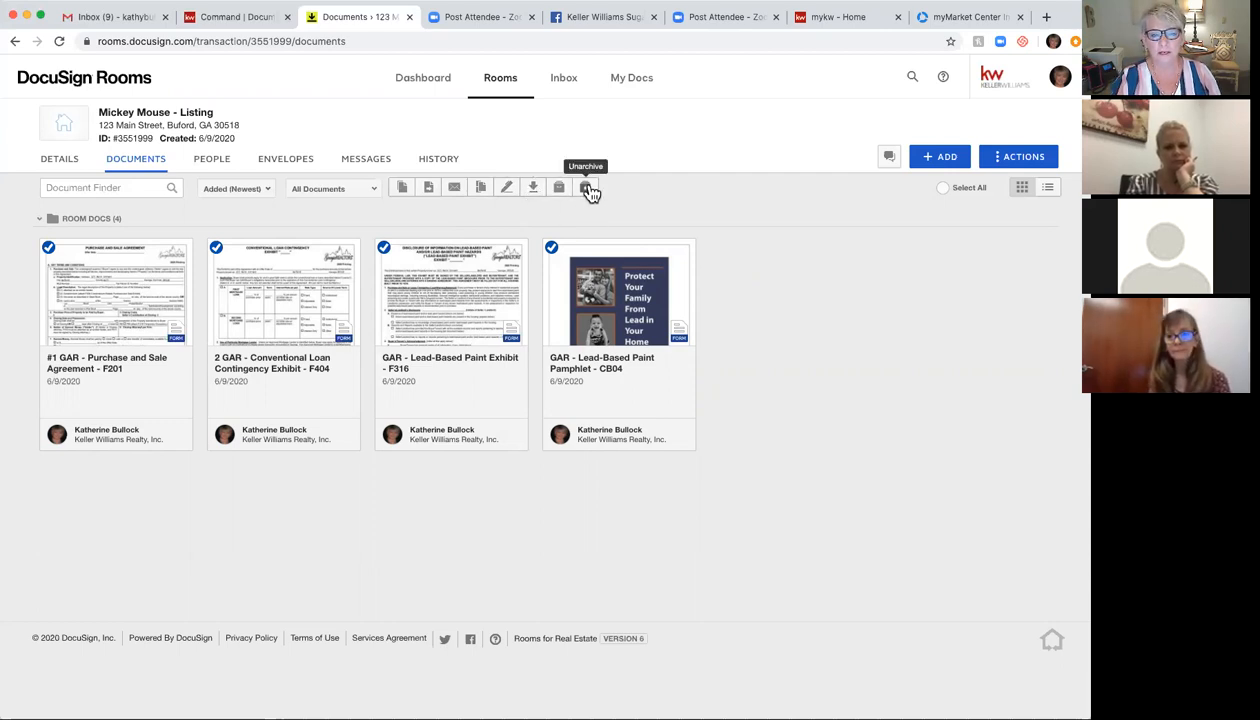
left_click(508, 190)
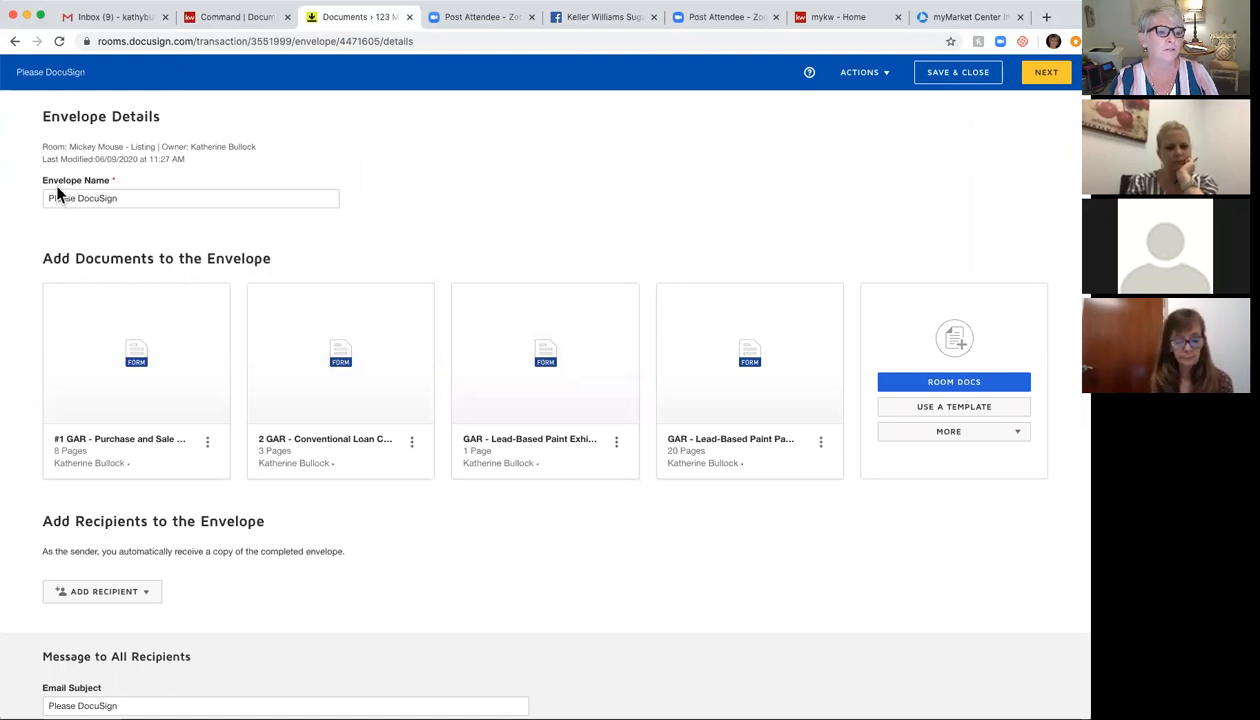
double_click(126, 199)
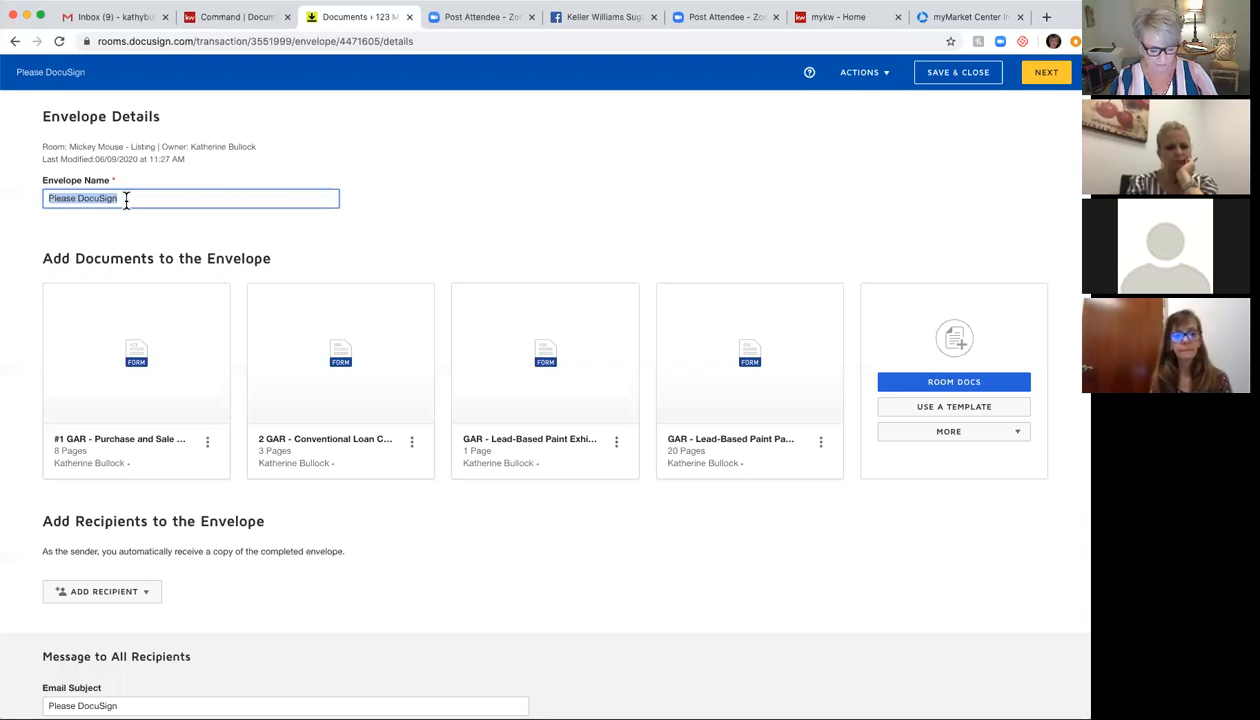
type("Offer")
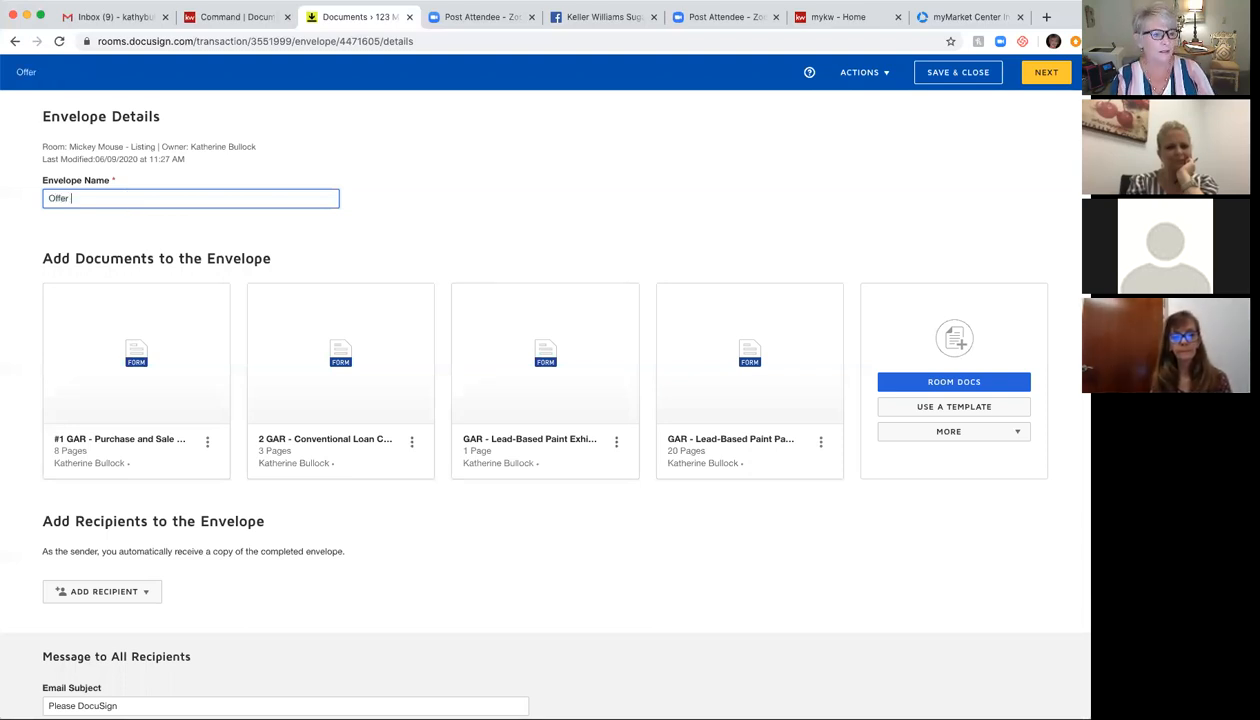
type(" 123 Main")
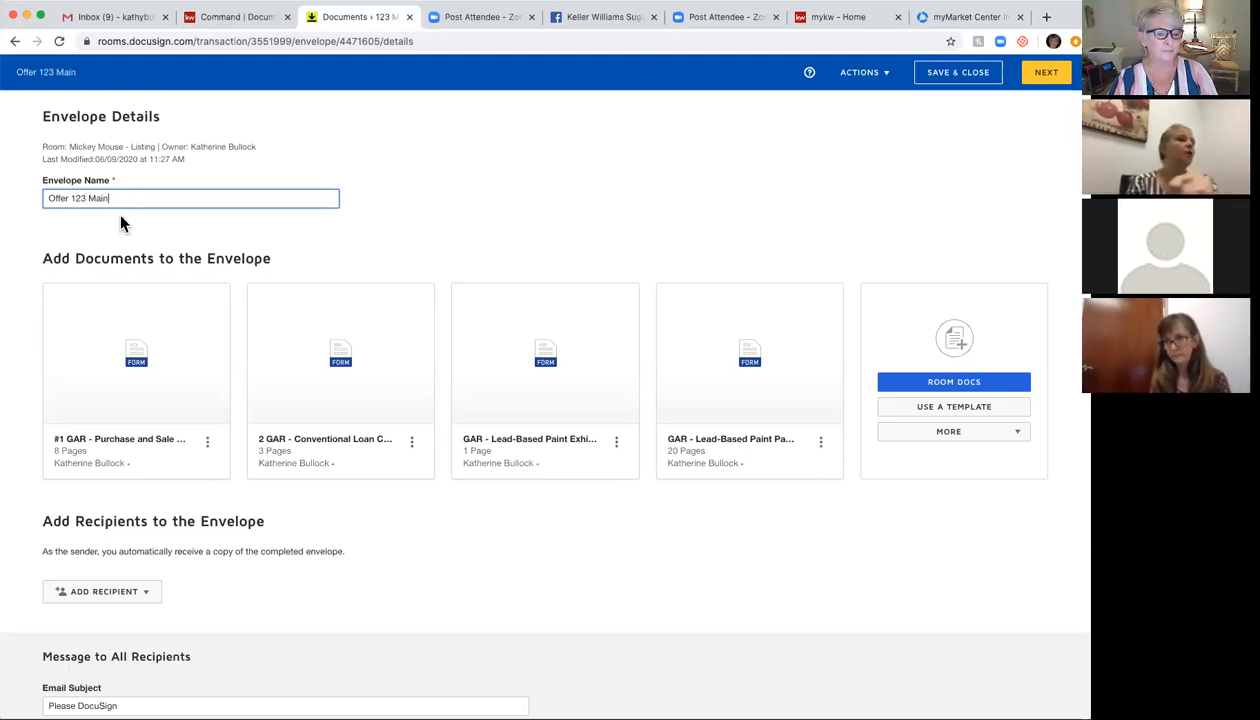
mouse_move(135, 365)
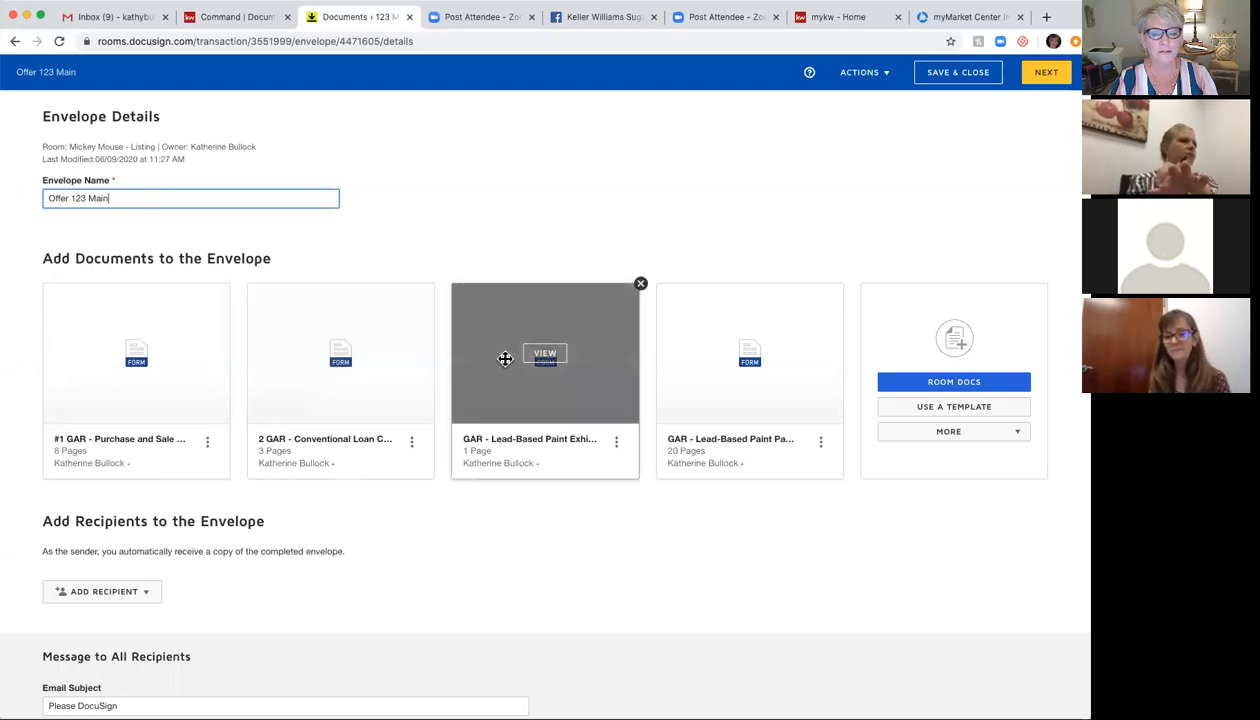
scroll(773, 360, "down", 1)
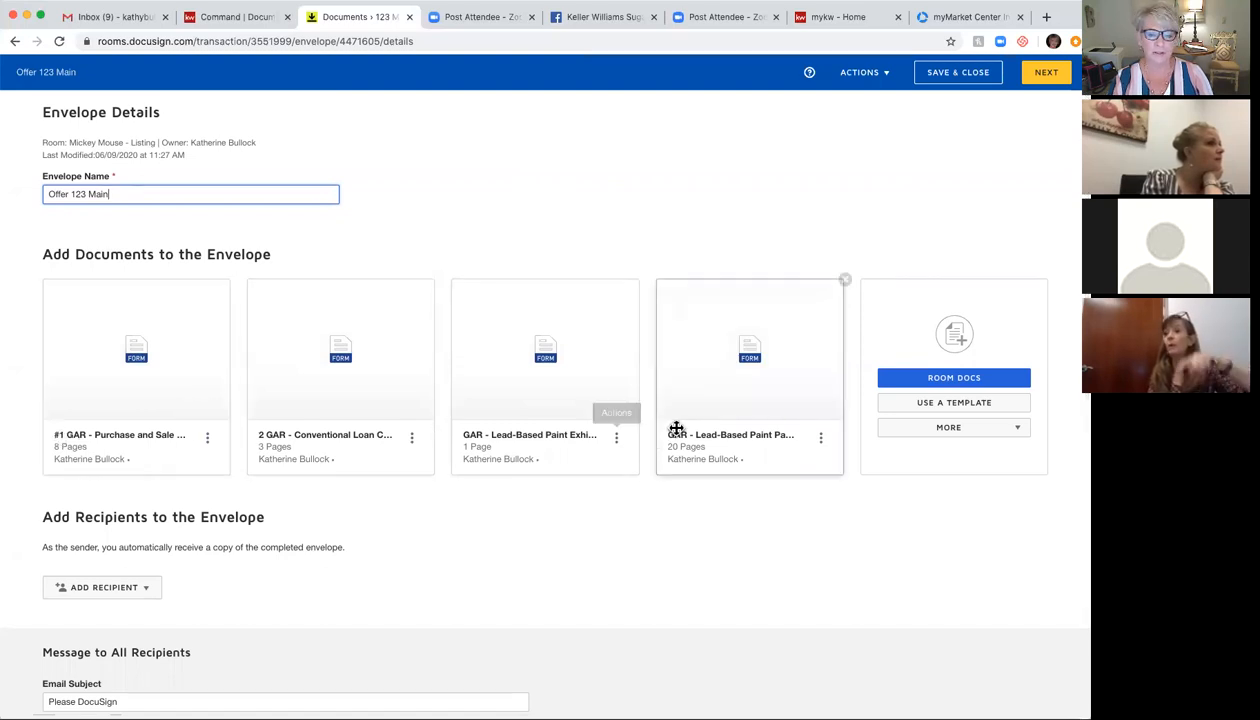
mouse_move(779, 401)
left_mouse_down()
mouse_move(591, 356)
mouse_move(526, 397)
mouse_move(560, 405)
left_mouse_up()
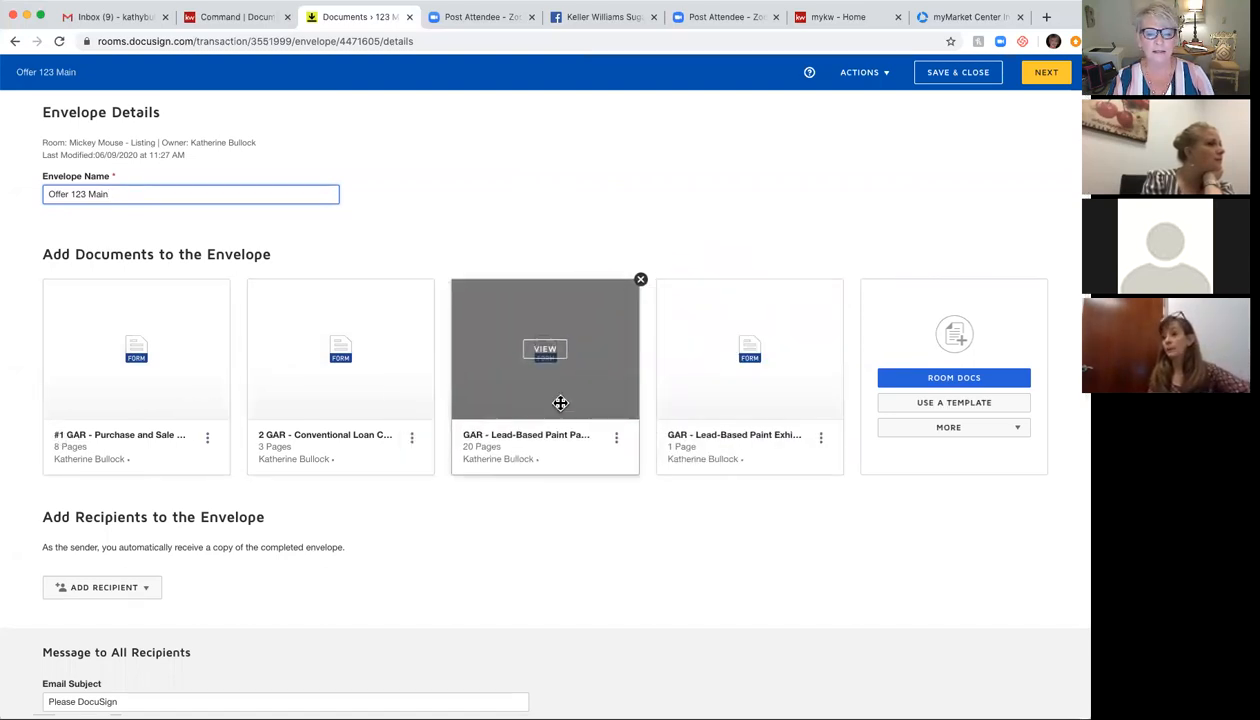
left_click_drag(807, 413, 337, 422)
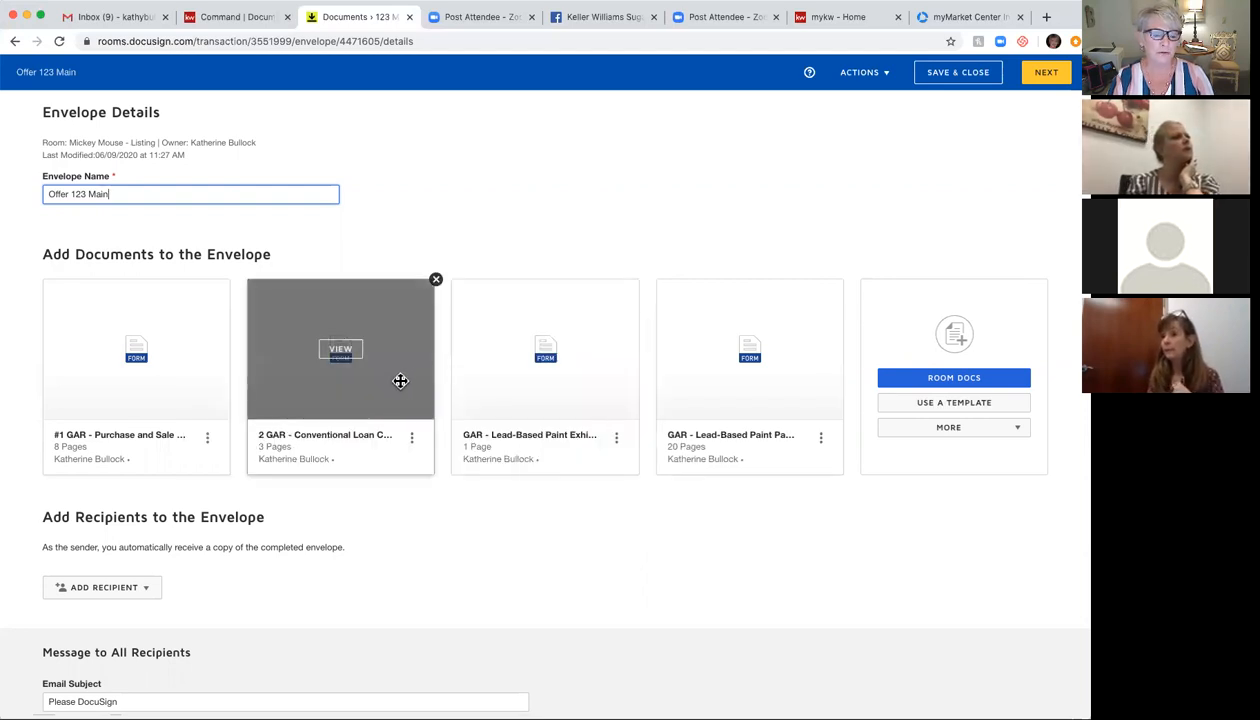
mouse_move(399, 381)
left_mouse_down()
mouse_move(759, 380)
mouse_move(281, 380)
mouse_move(411, 374)
left_mouse_up()
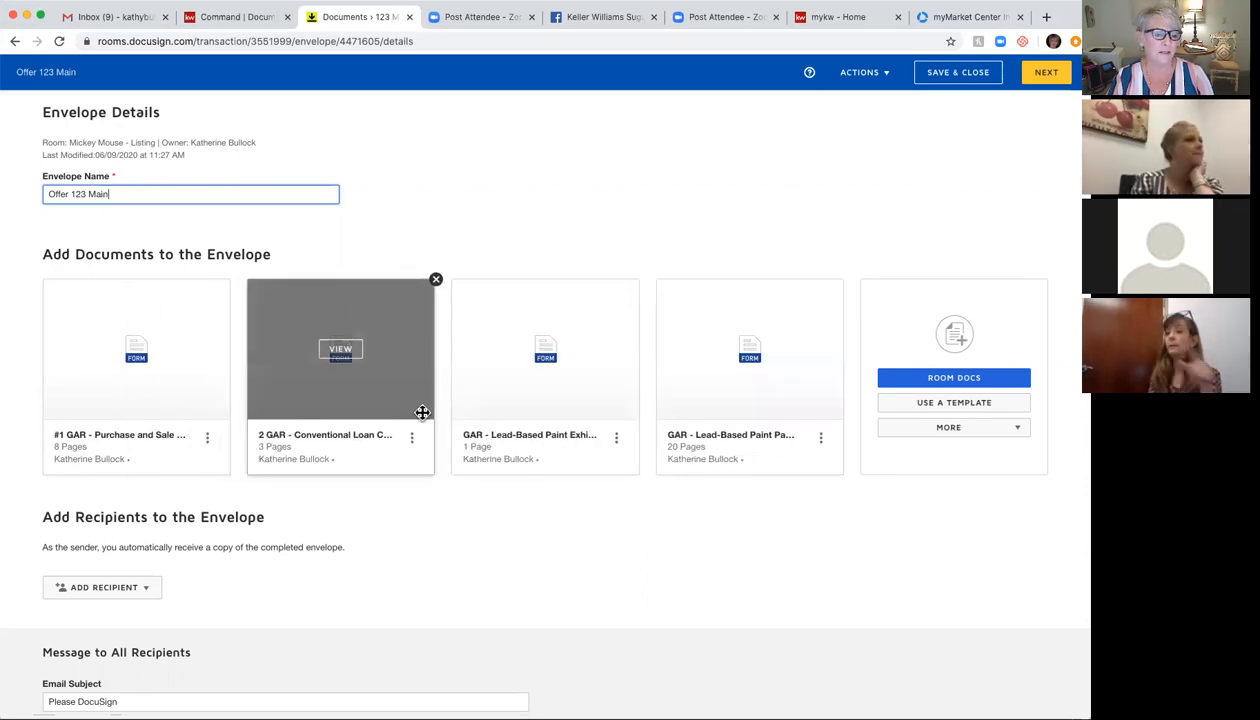
scroll(419, 413, "down", 3)
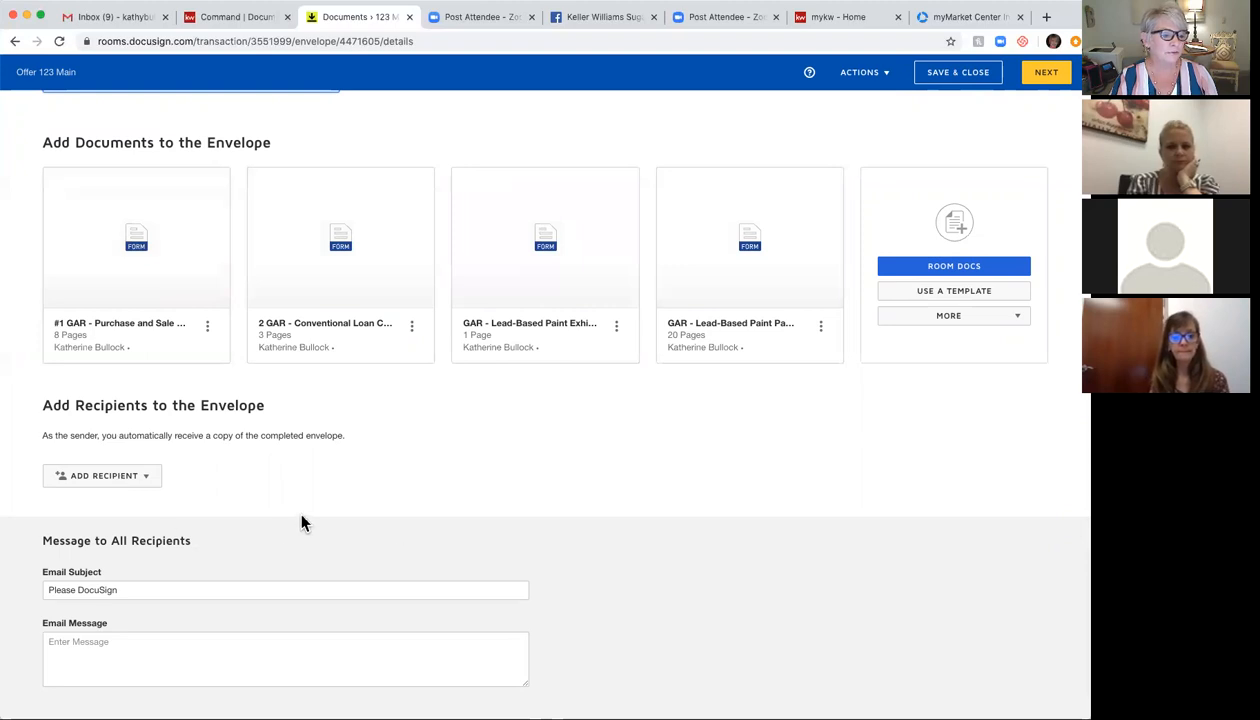
Step: From Pre-Tagged Roles, assign the buyer to Buyer One and the agent to Buyer Broker
left_click(81, 482)
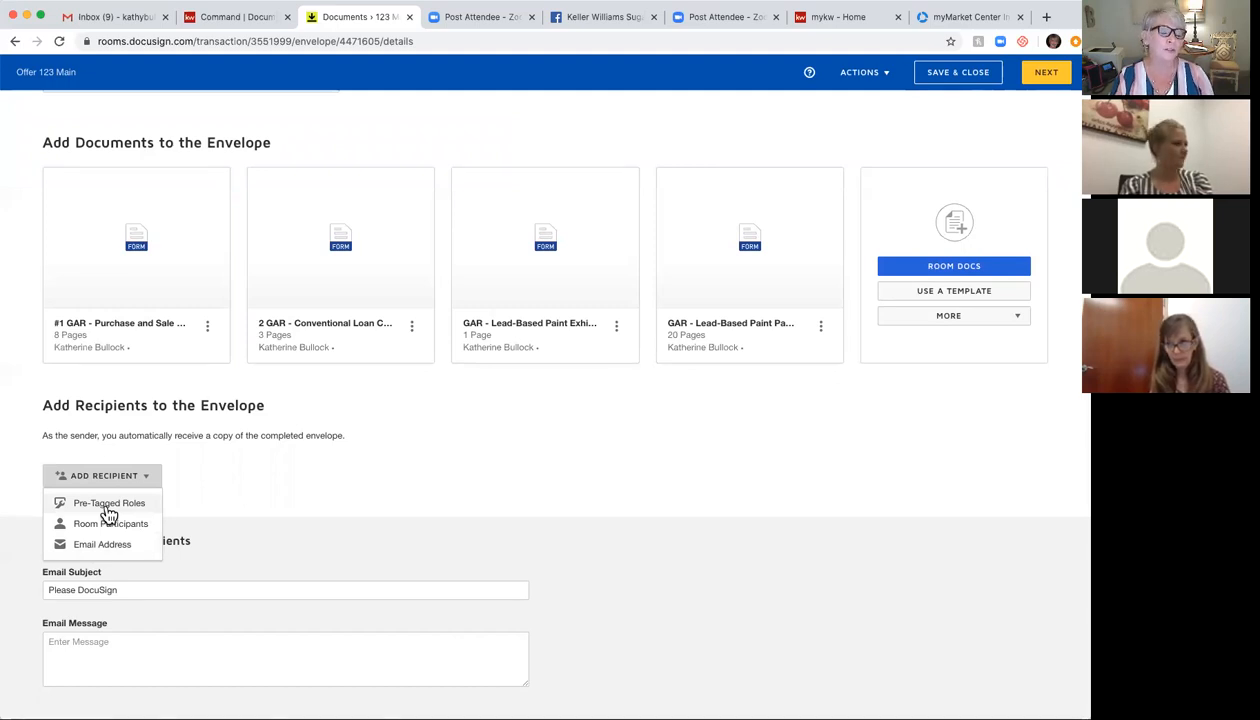
left_click(108, 506)
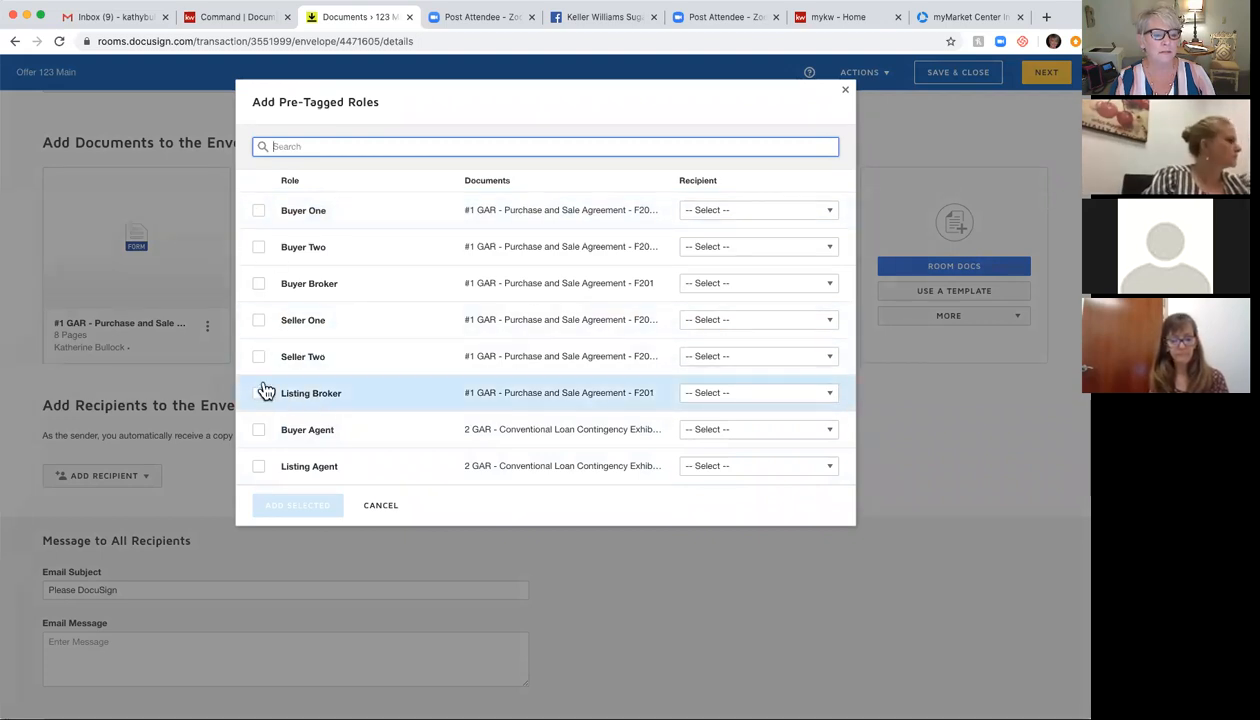
left_click(258, 210)
left_click(817, 213)
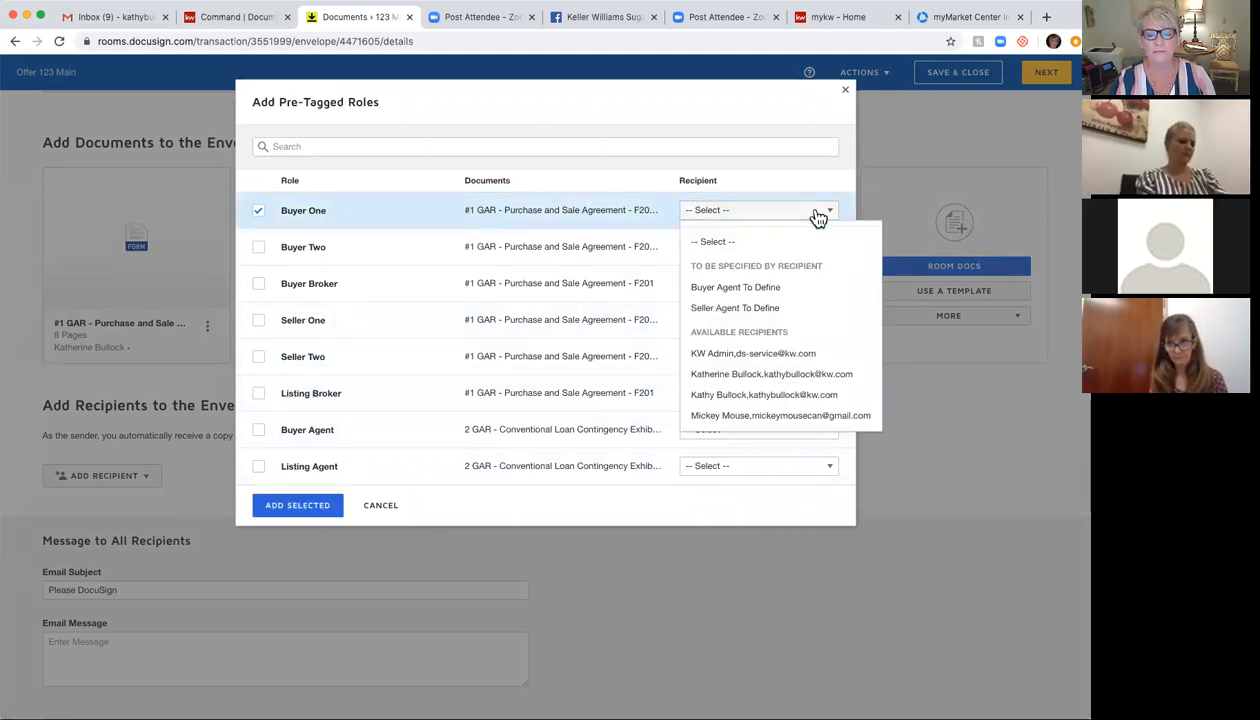
left_click(820, 416)
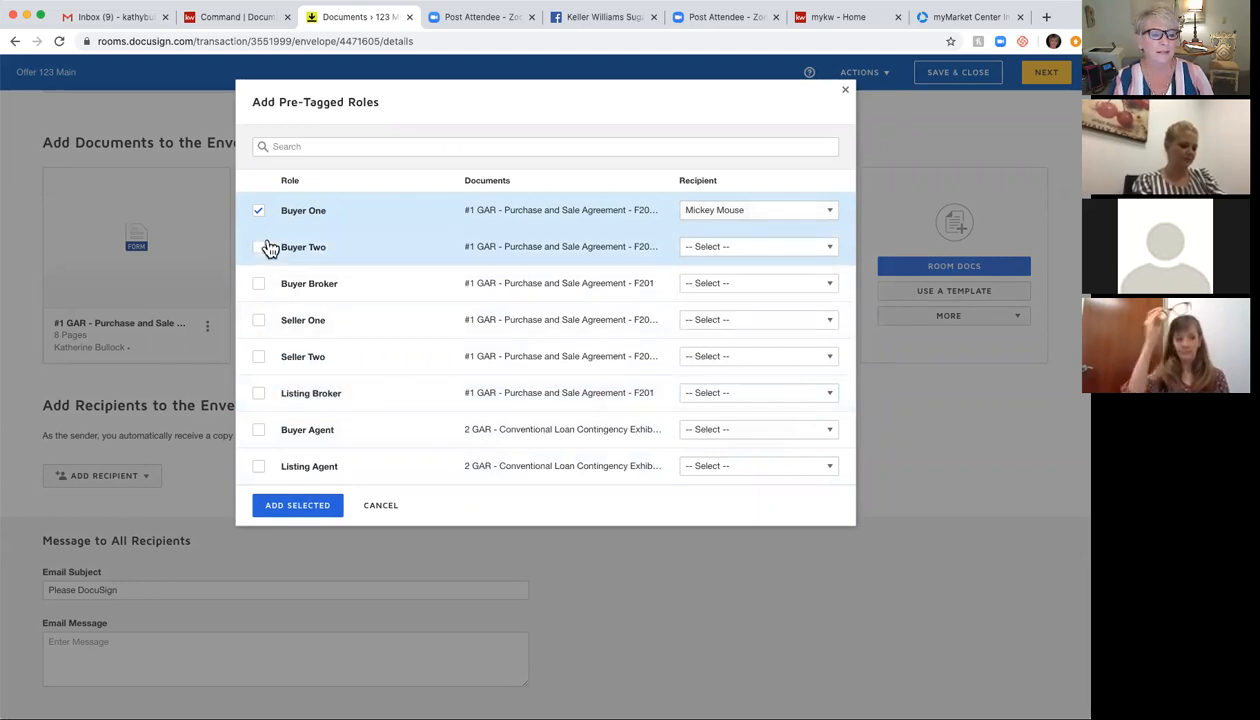
left_click(257, 284)
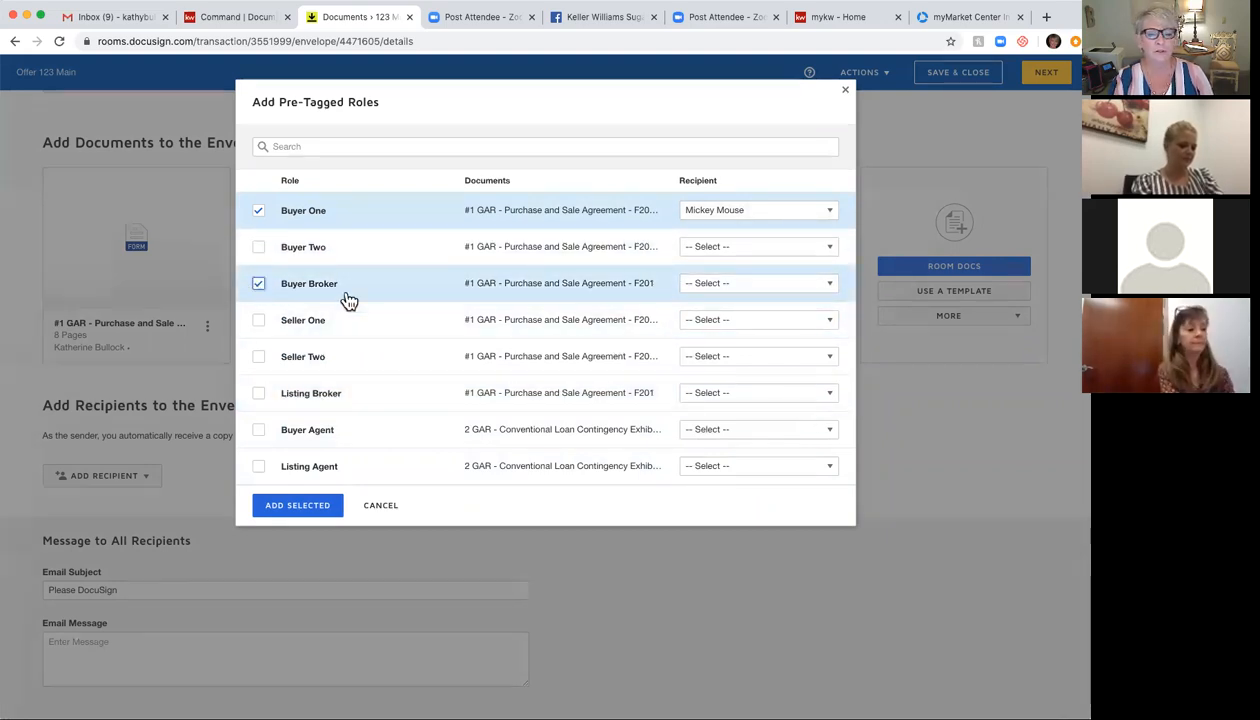
left_click(776, 284)
left_click(770, 488)
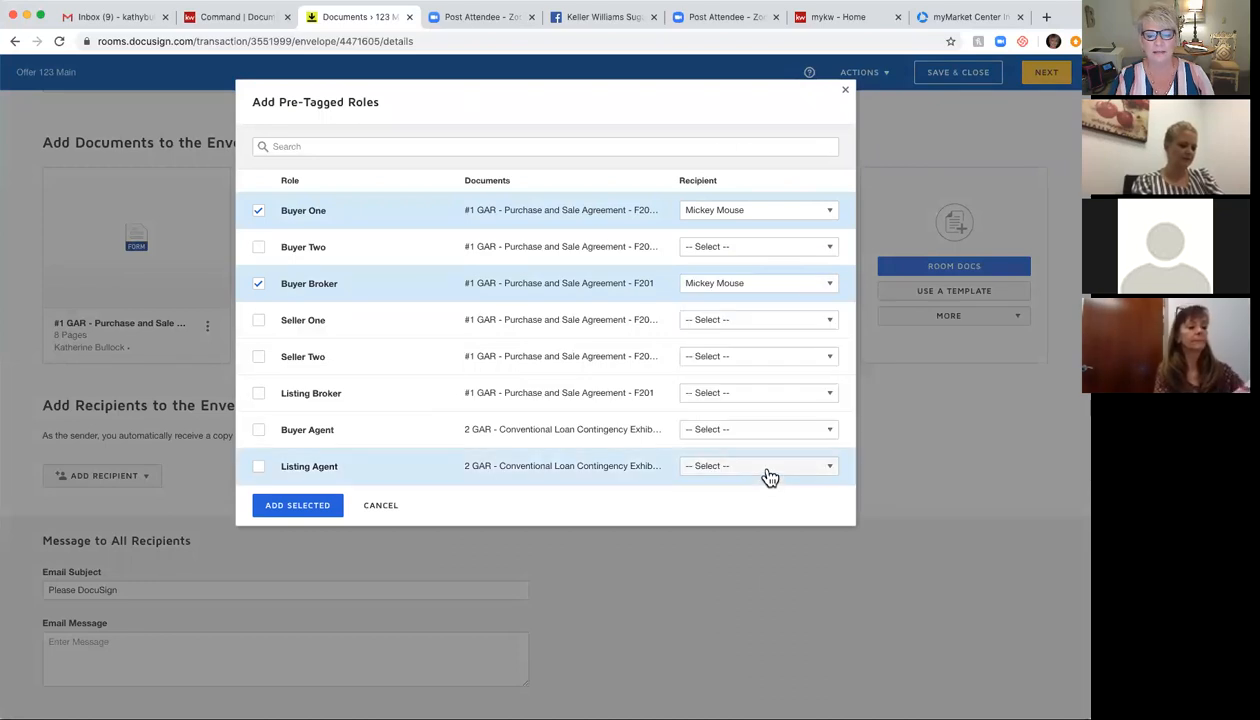
left_click(778, 288)
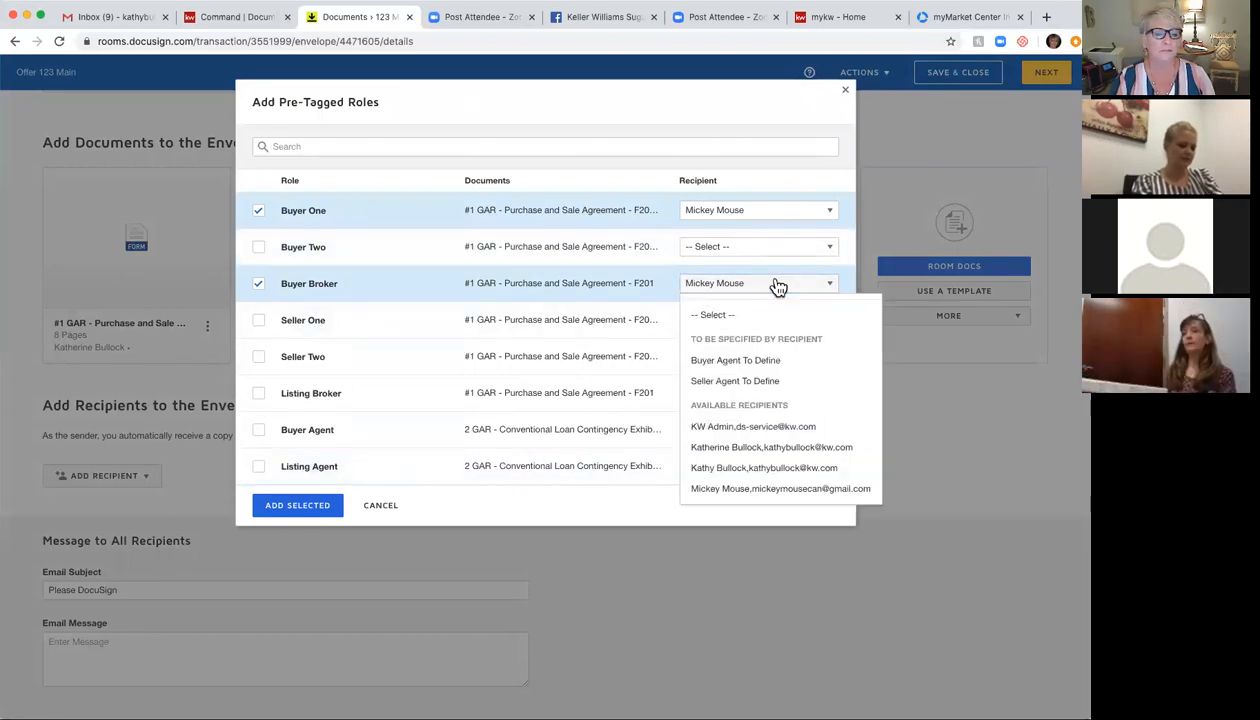
left_click(765, 470)
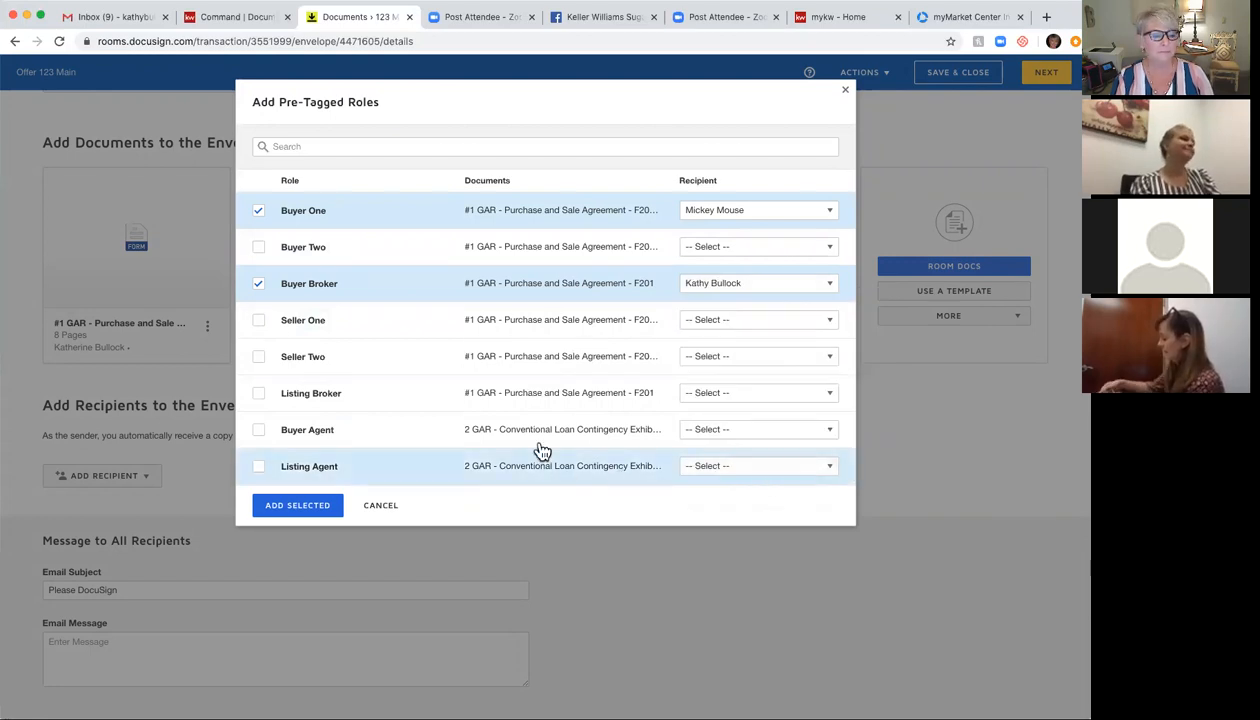
Step: Leave Listing Broker out, keep the buyer on Buyer One, and add the selected roles
left_click(259, 393)
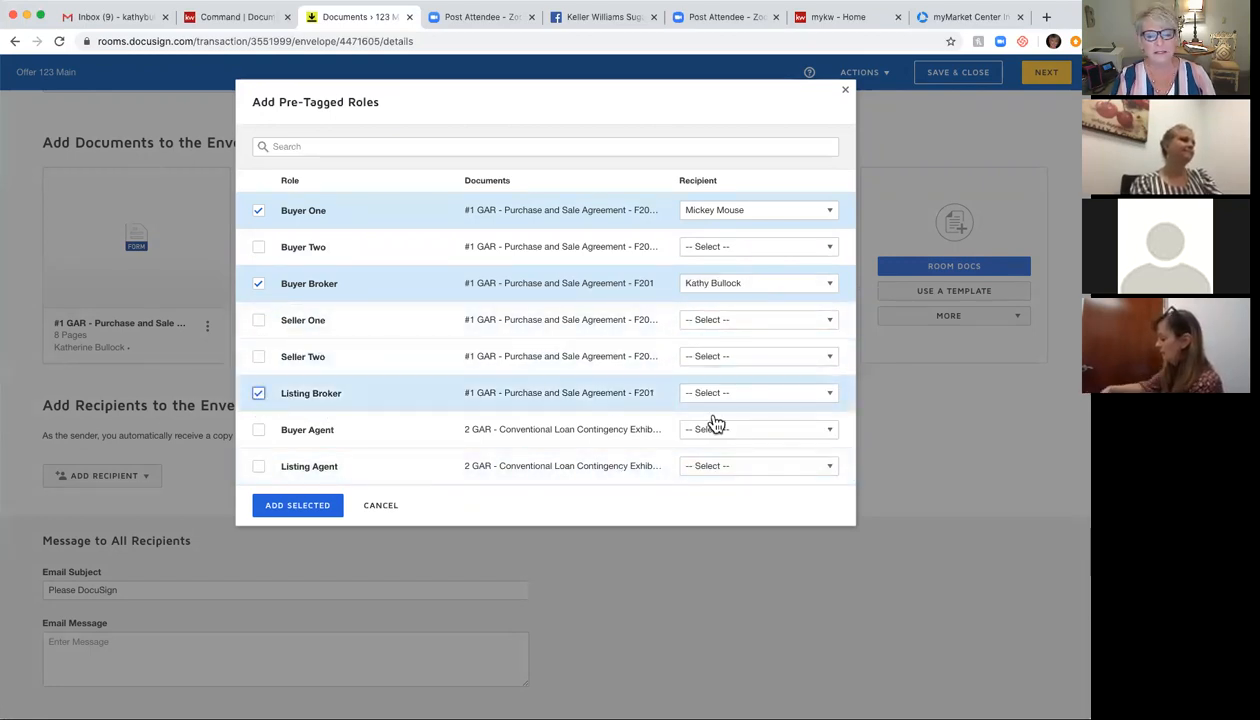
left_click(768, 393)
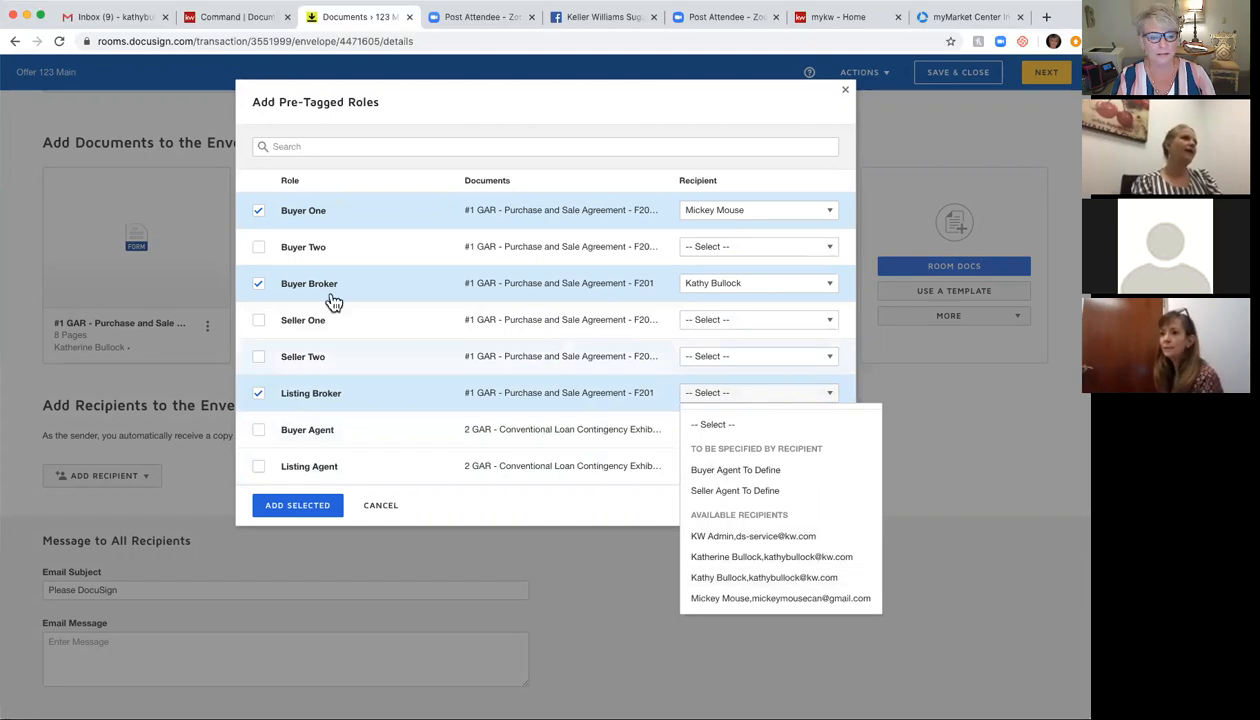
left_click(259, 396)
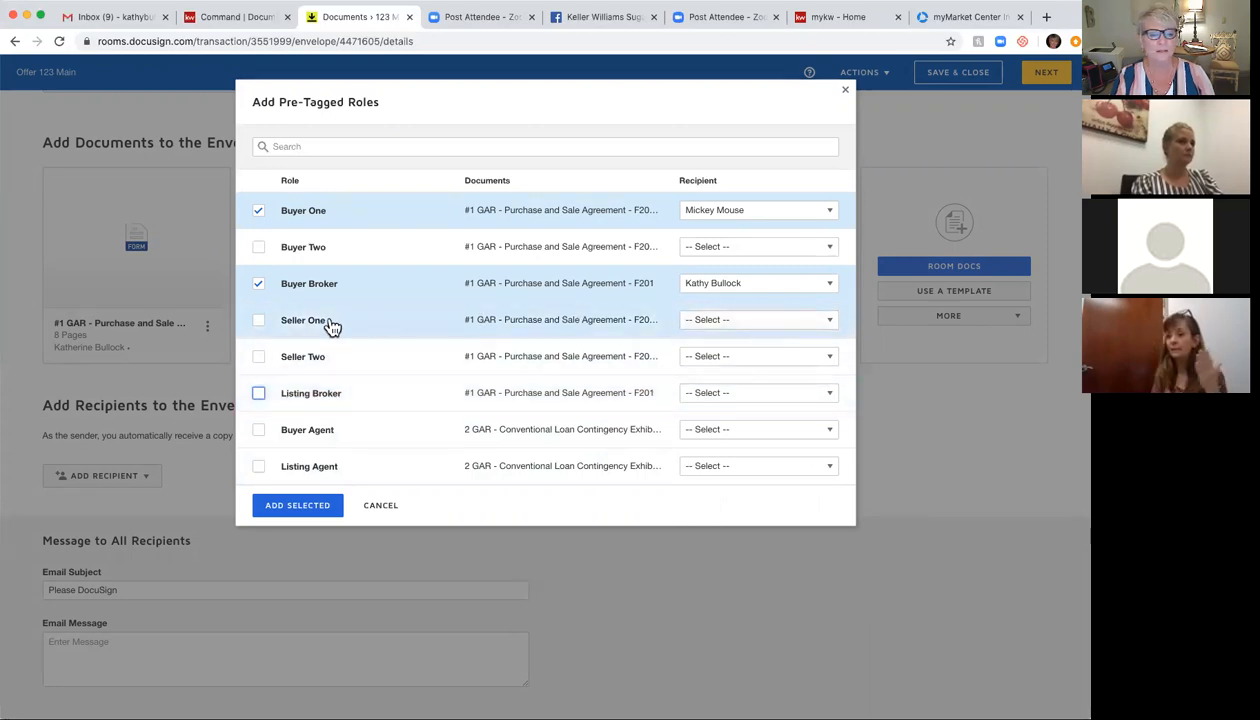
left_click(260, 213)
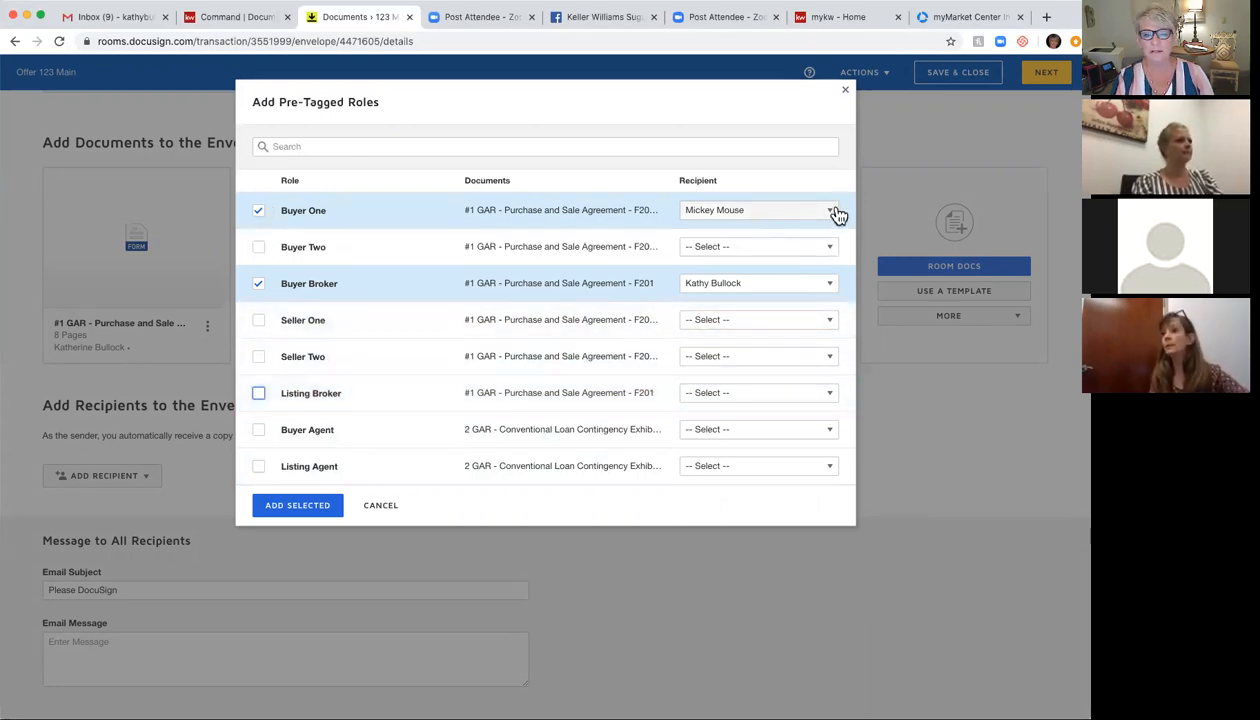
left_click(829, 213)
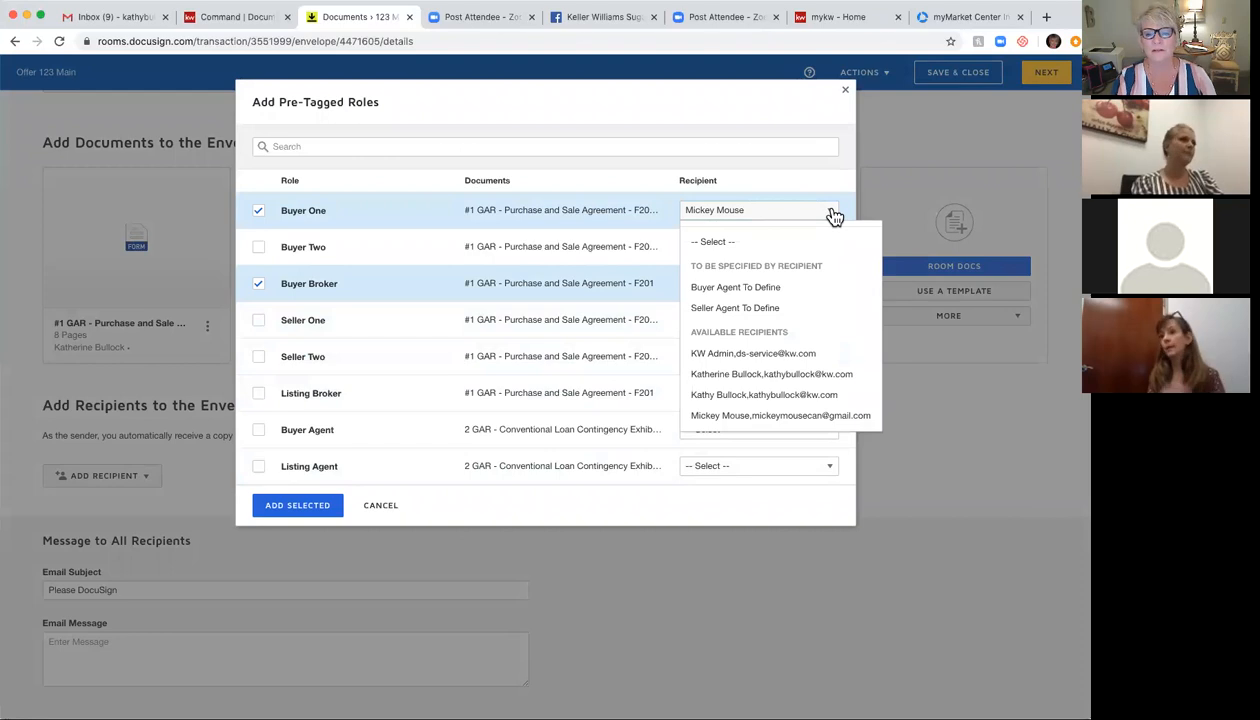
left_click(829, 213)
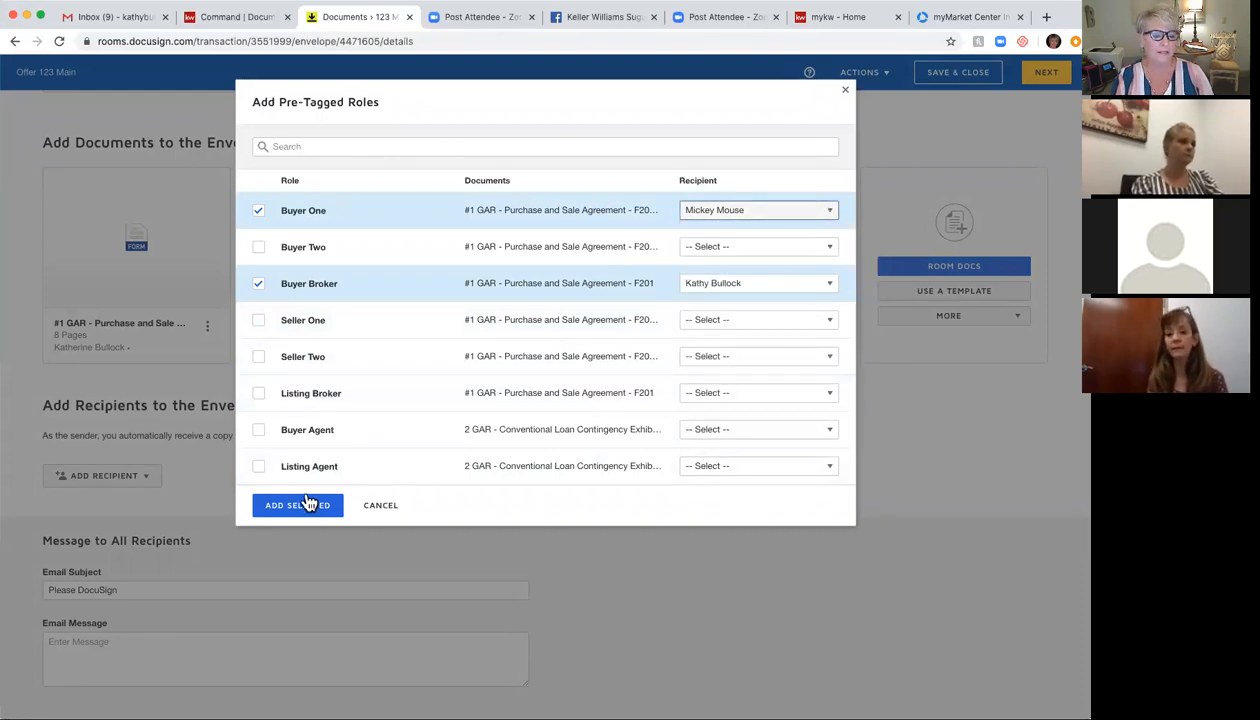
left_click(298, 506)
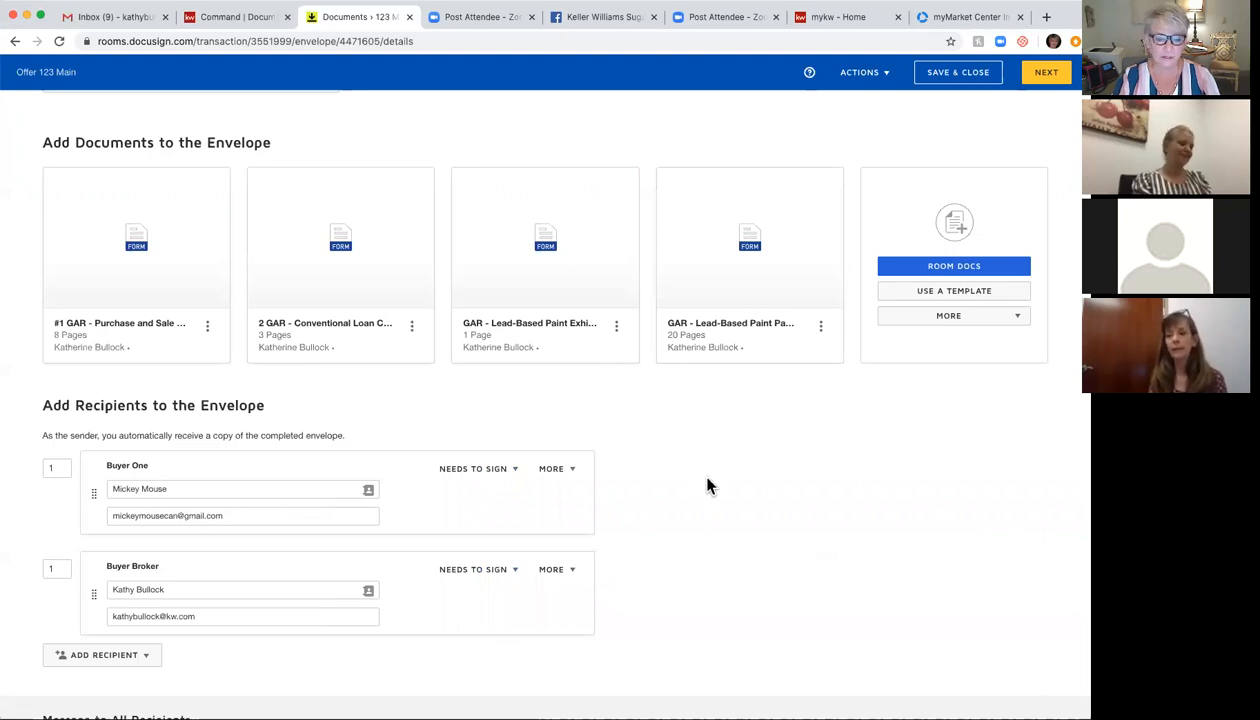
left_click(487, 474)
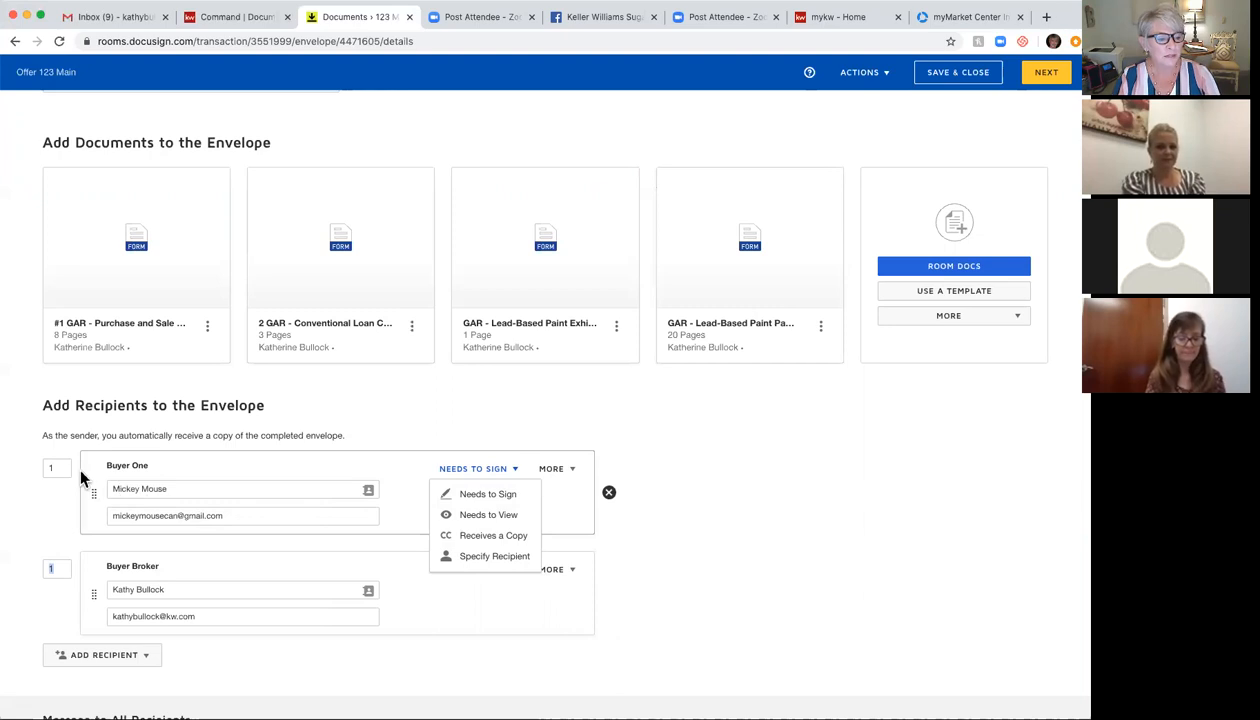
left_click(55, 568)
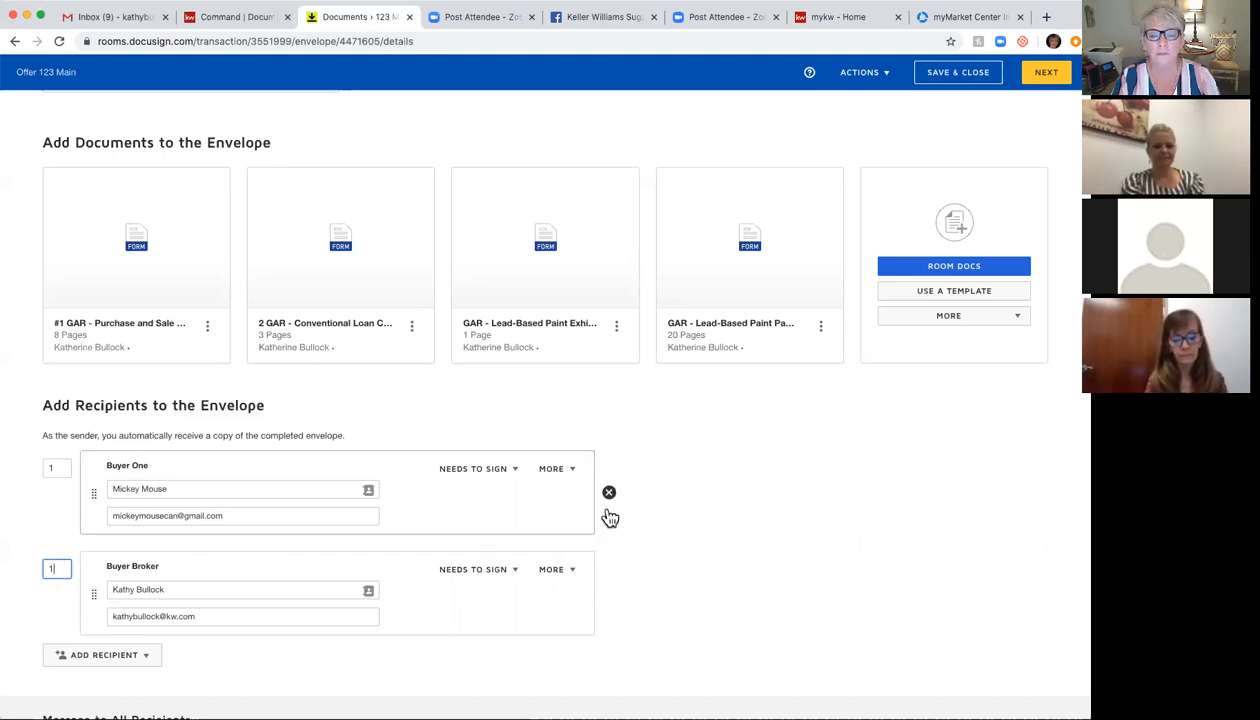
scroll(610, 518, "down", 3)
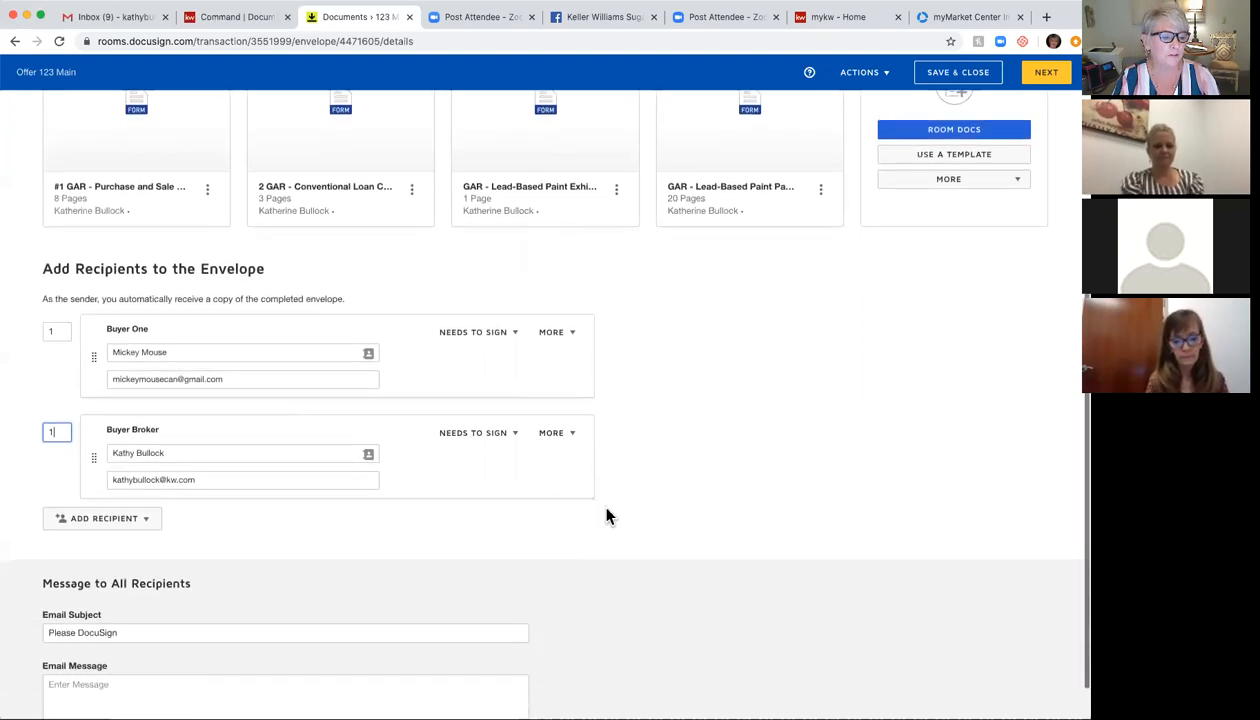
triple_click(243, 379)
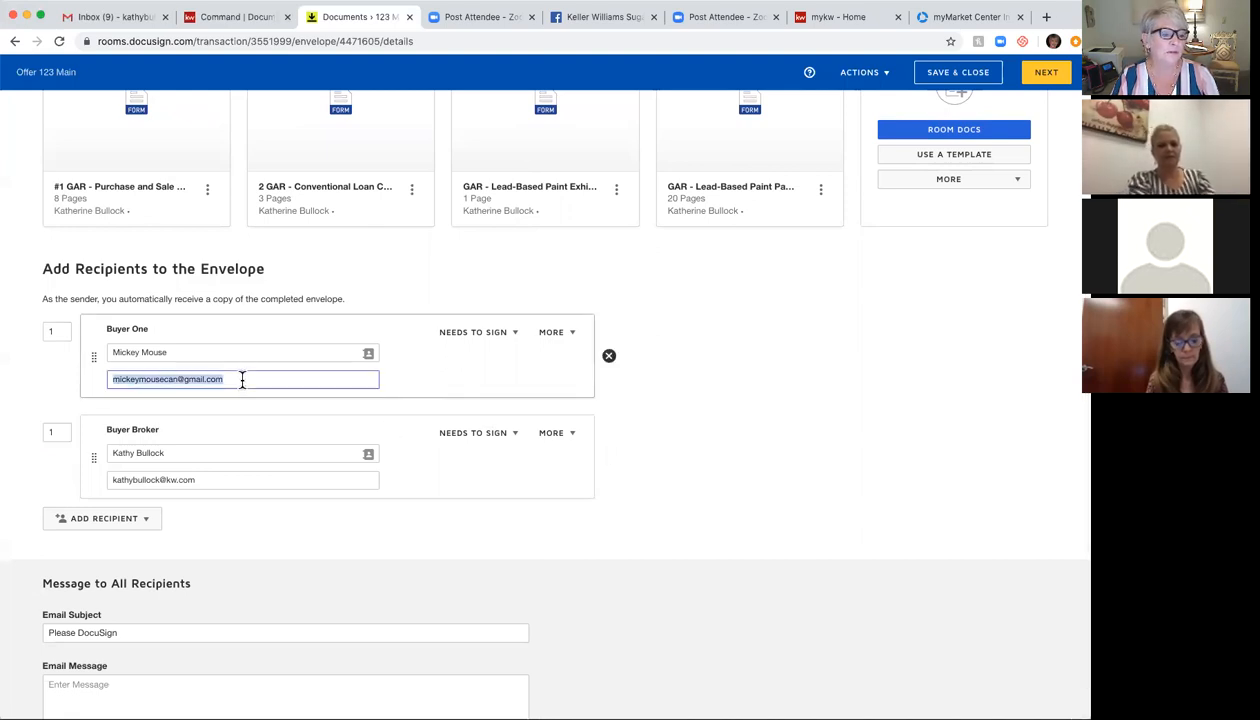
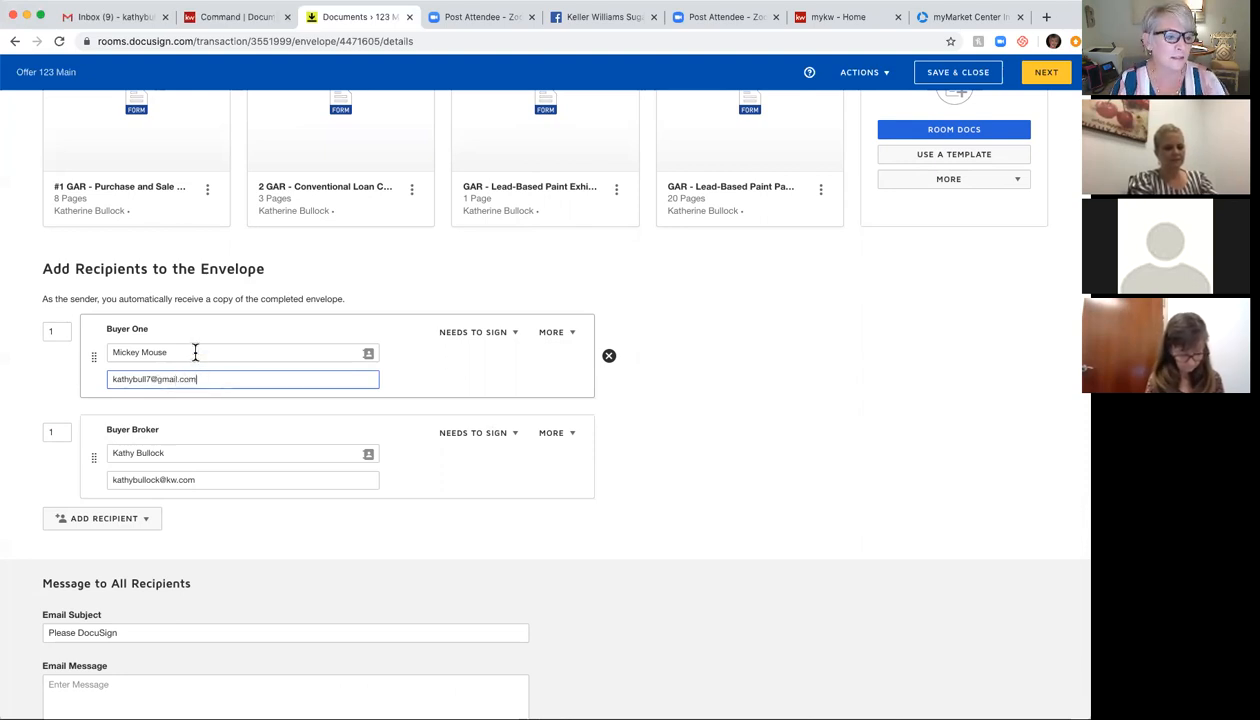
Step: Set the email subject to 'Please Review and Sign Offer for 123 Main Street'
scroll(856, 437, "down", 2)
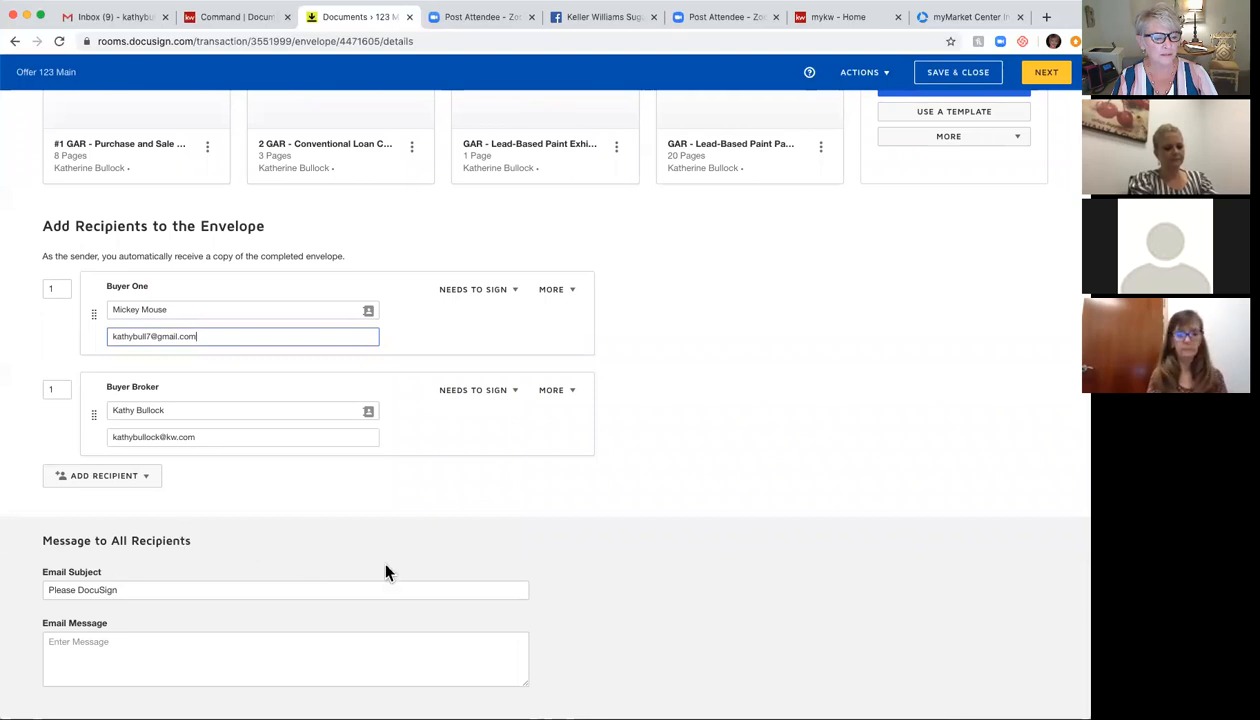
triple_click(123, 589)
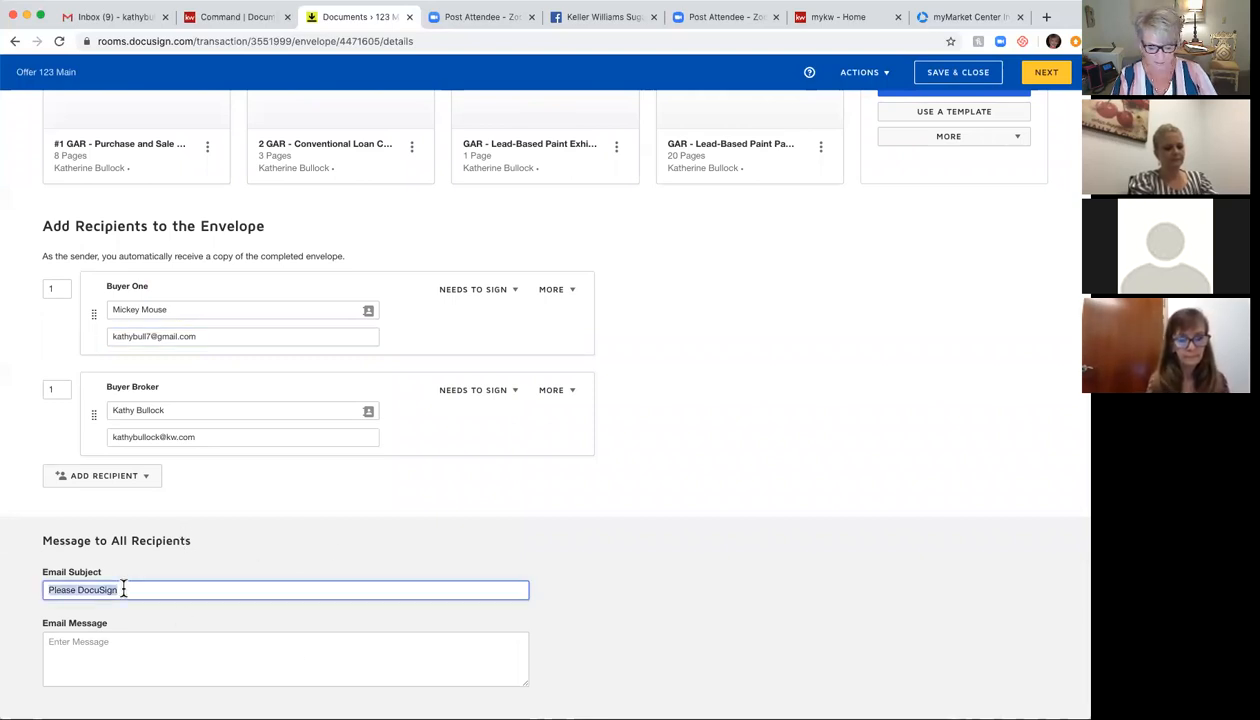
type("Please")
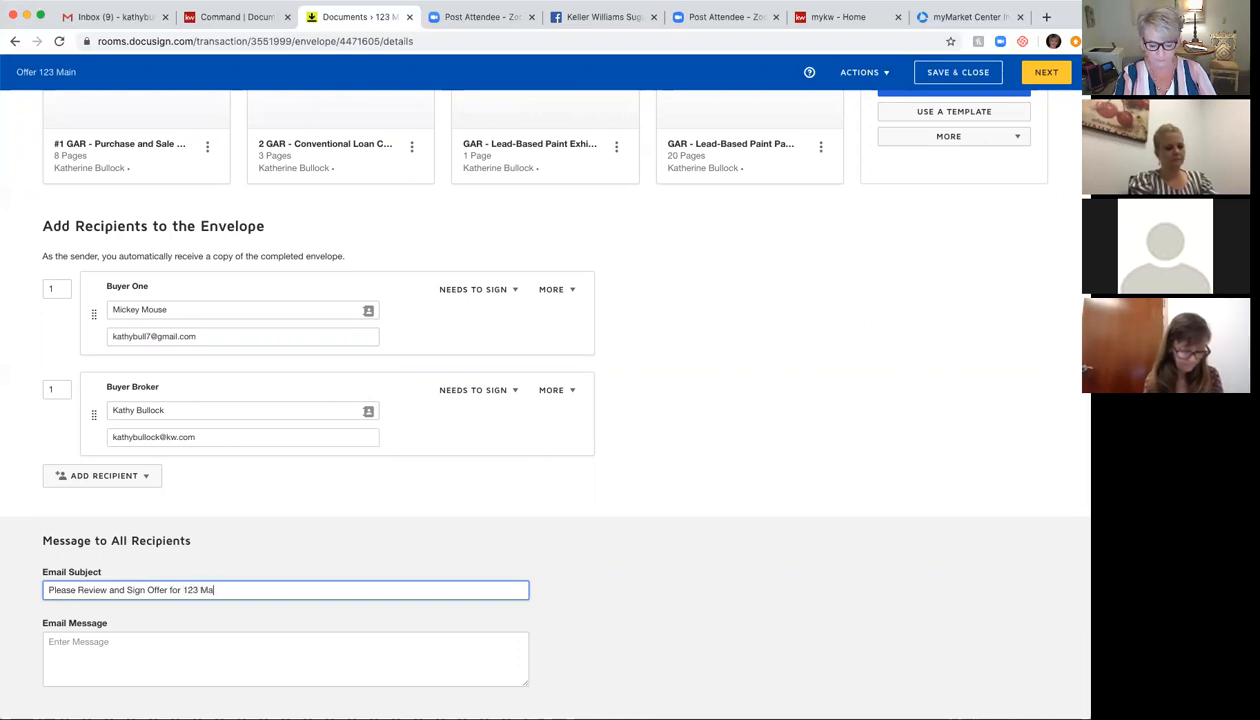
type("reet")
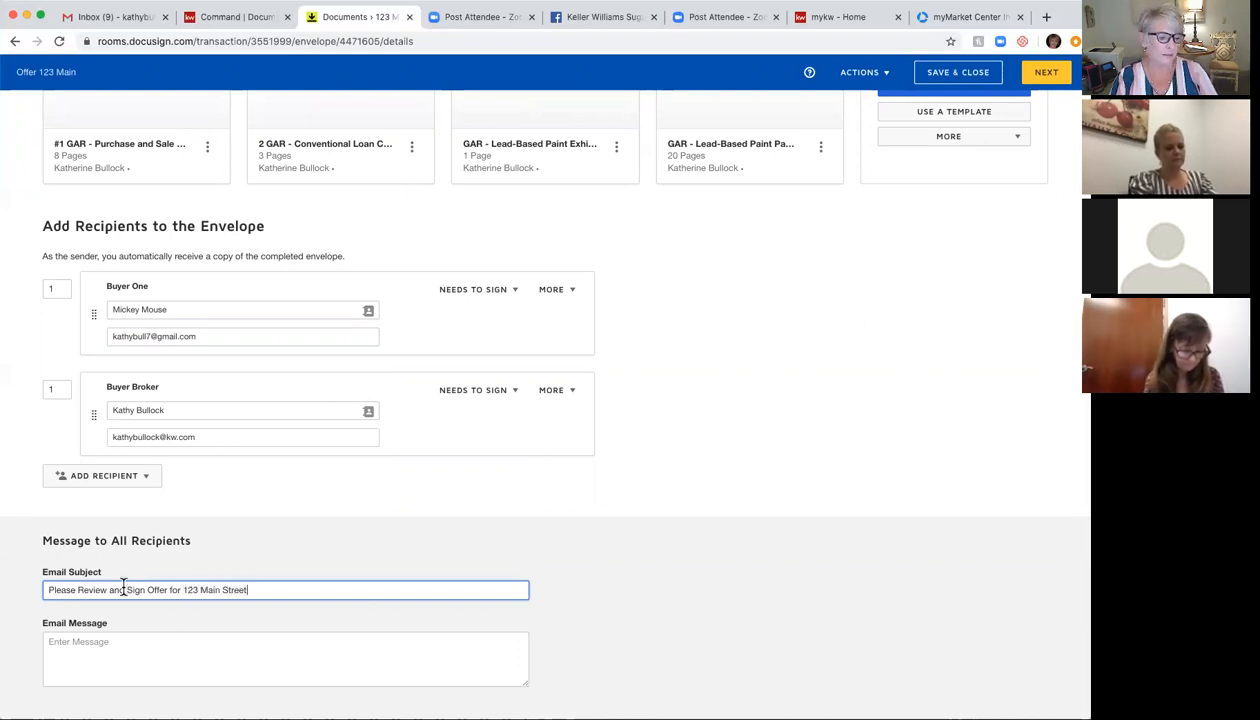
left_click(72, 644)
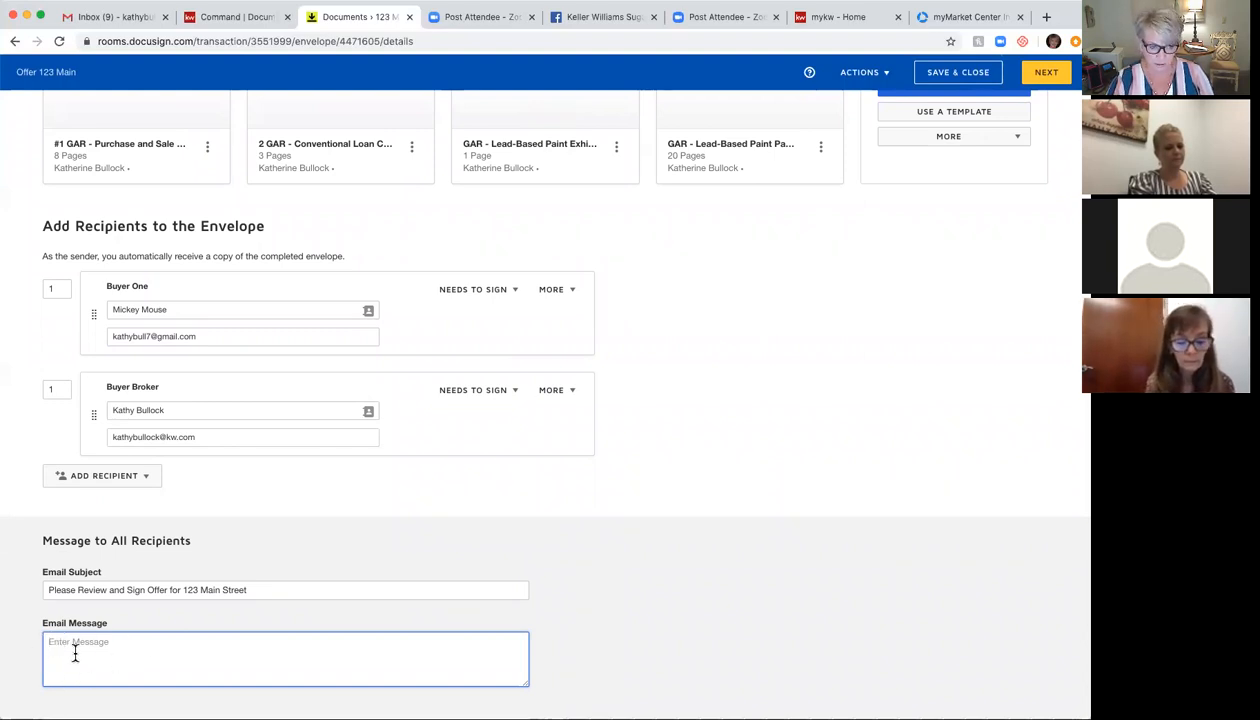
scroll(641, 497, "up", 1)
scroll(641, 497, "up", 3)
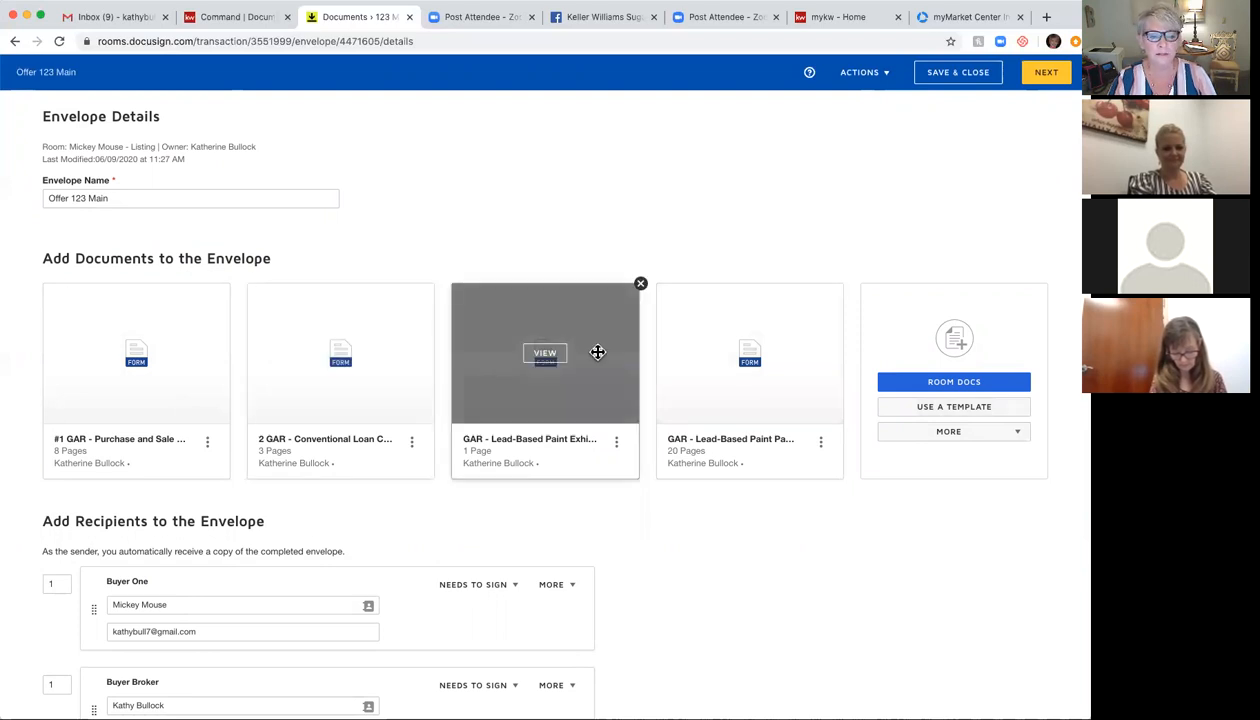
left_click(546, 356)
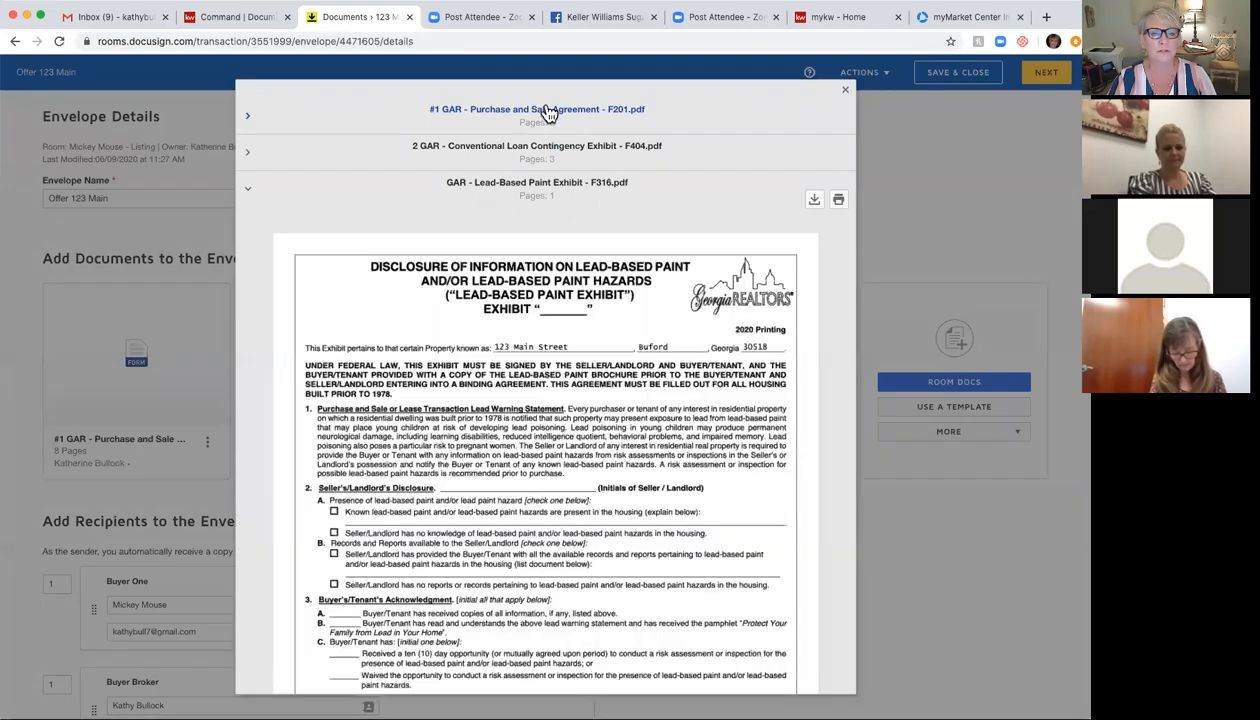
left_click(549, 109)
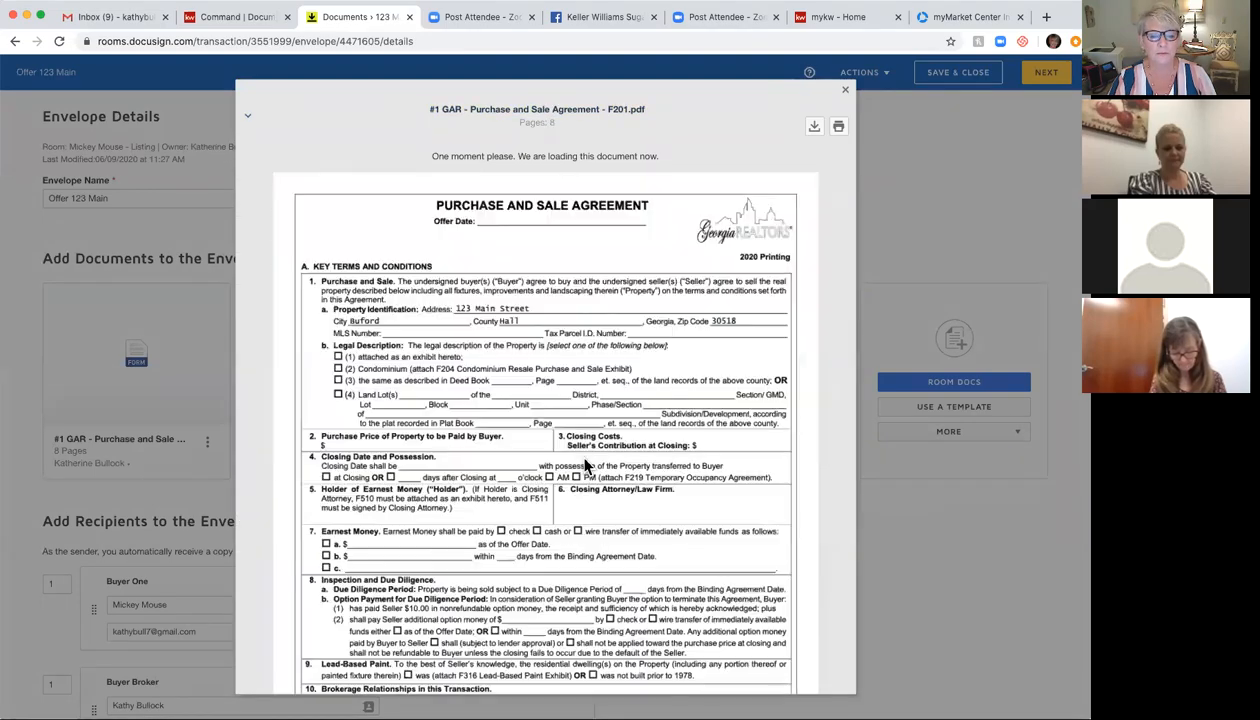
scroll(586, 465, "down", 1)
scroll(586, 465, "down", 5)
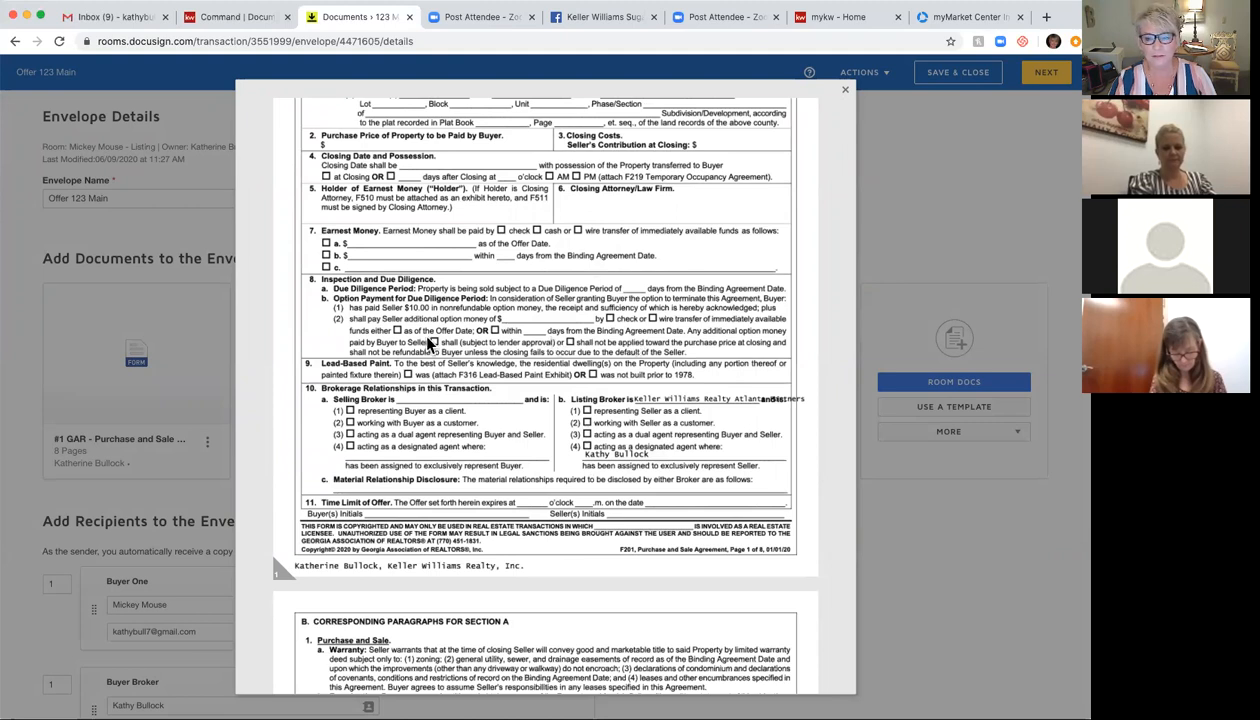
left_click(845, 90)
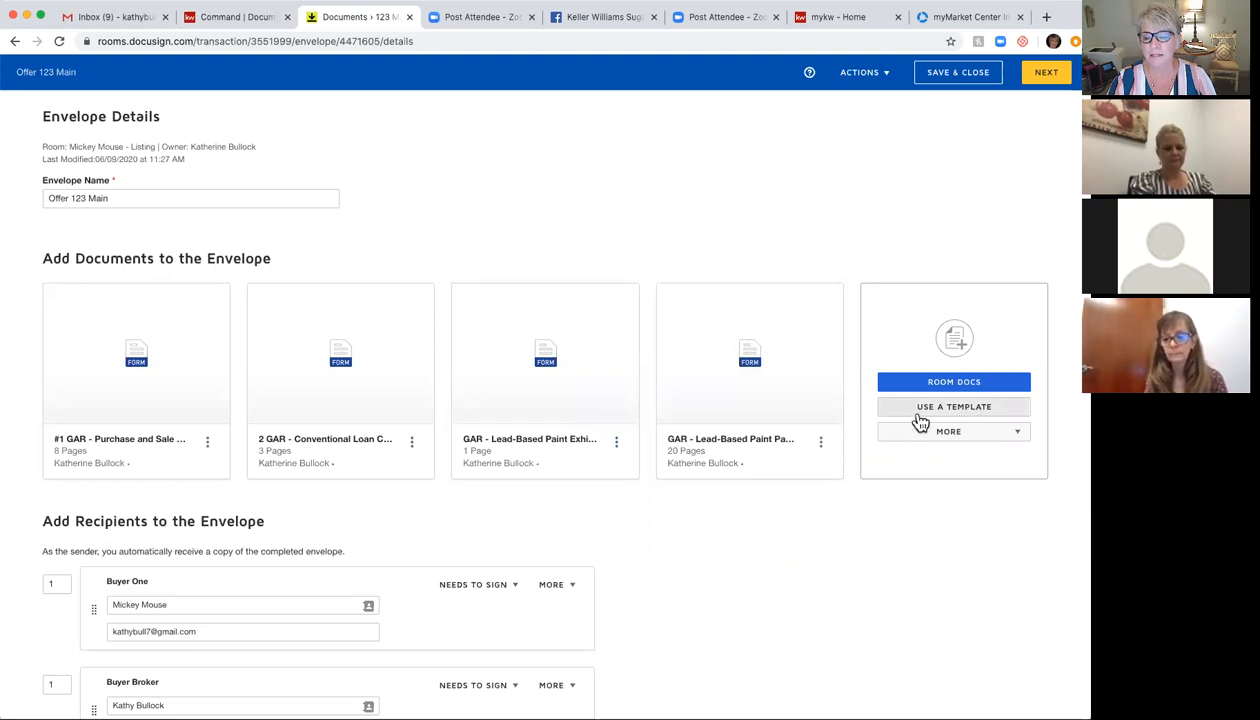
Step: From Shared with Me templates, search and add Wire Fraud Disclosure Buyer and Seller Property Disclosure Exhibit
left_click(978, 412)
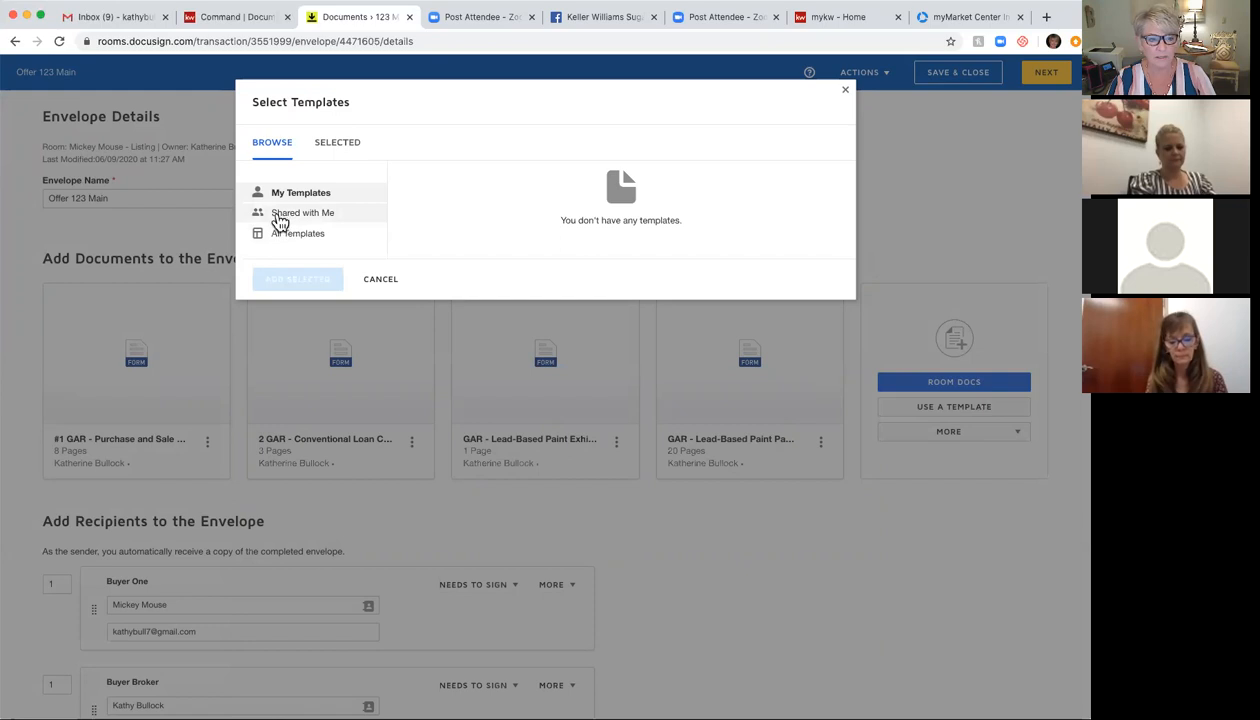
left_click(291, 218)
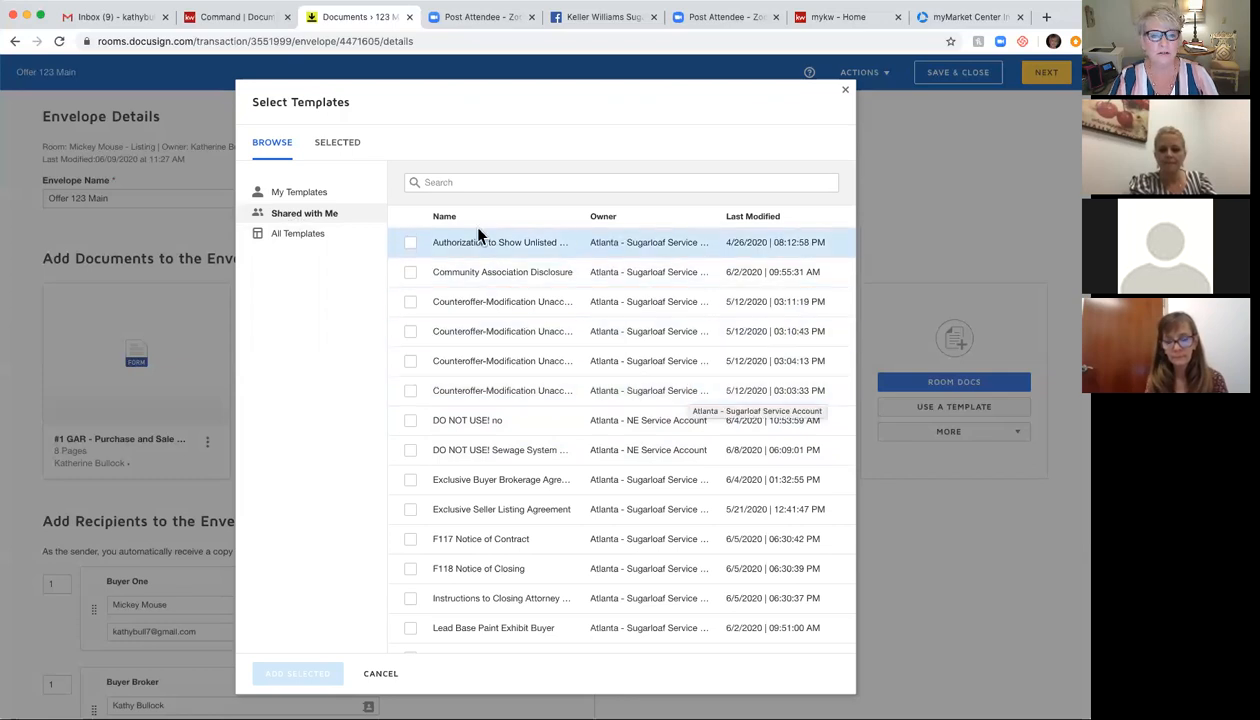
left_click(441, 177)
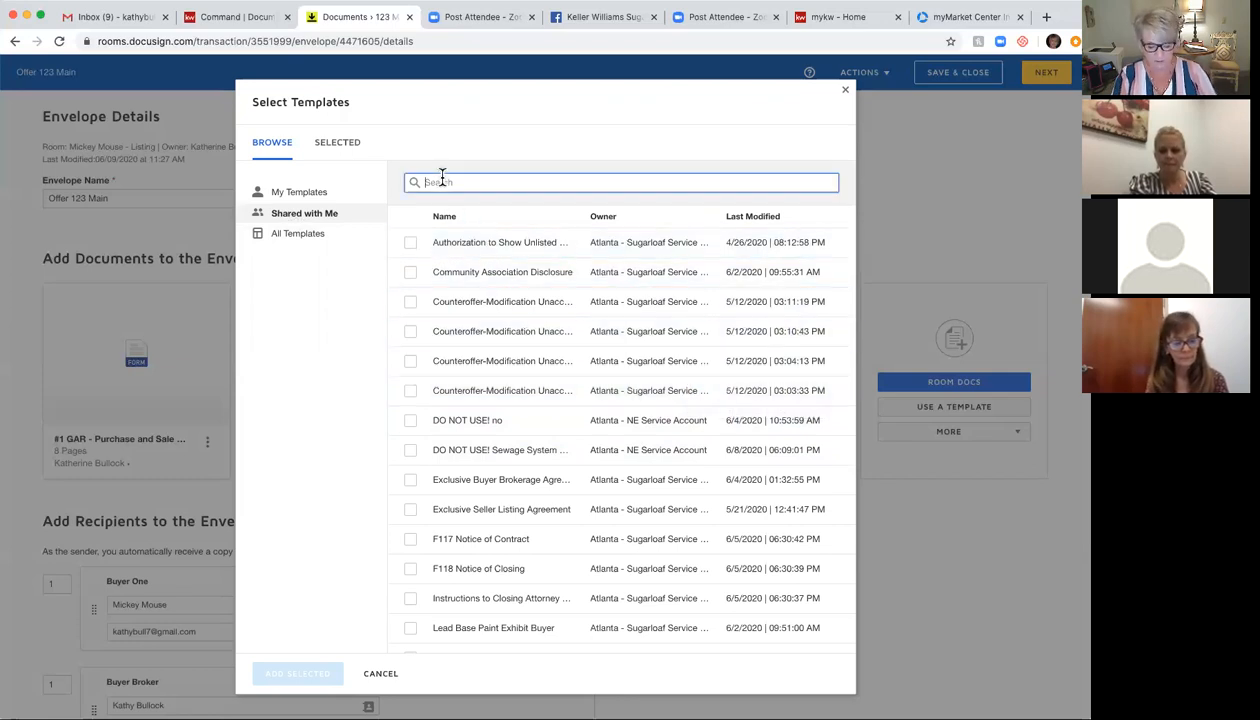
type("wire")
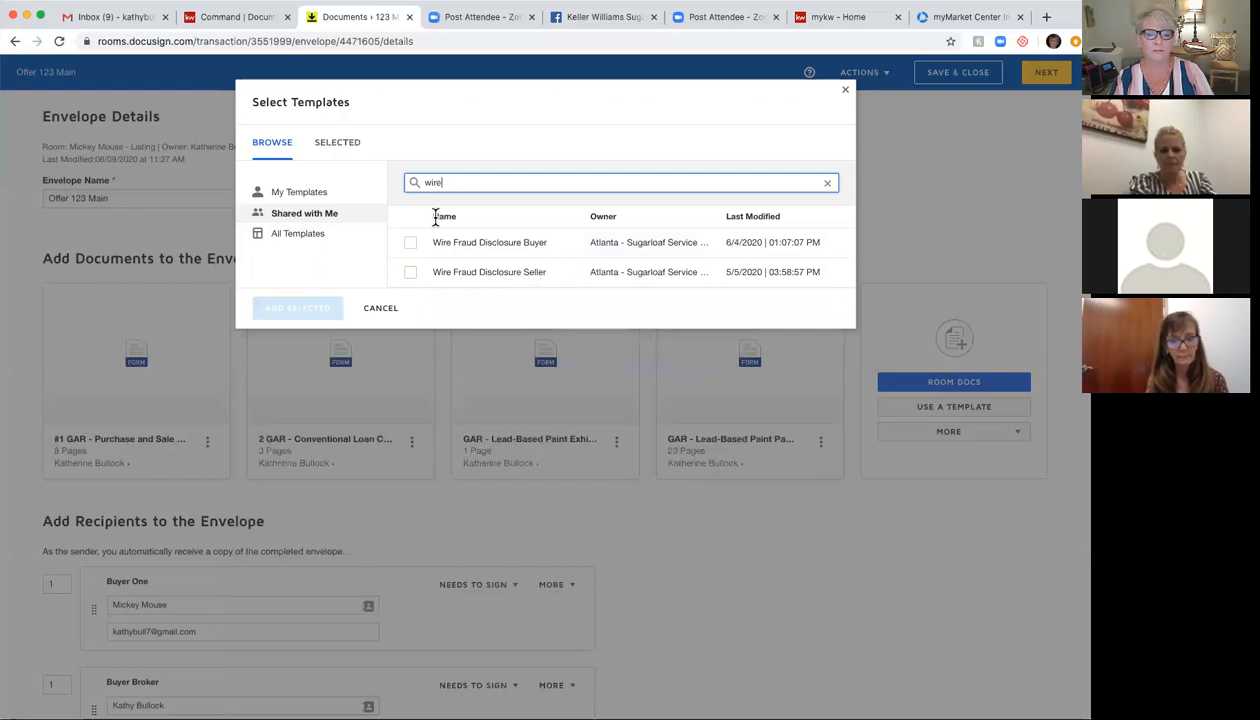
left_click(410, 243)
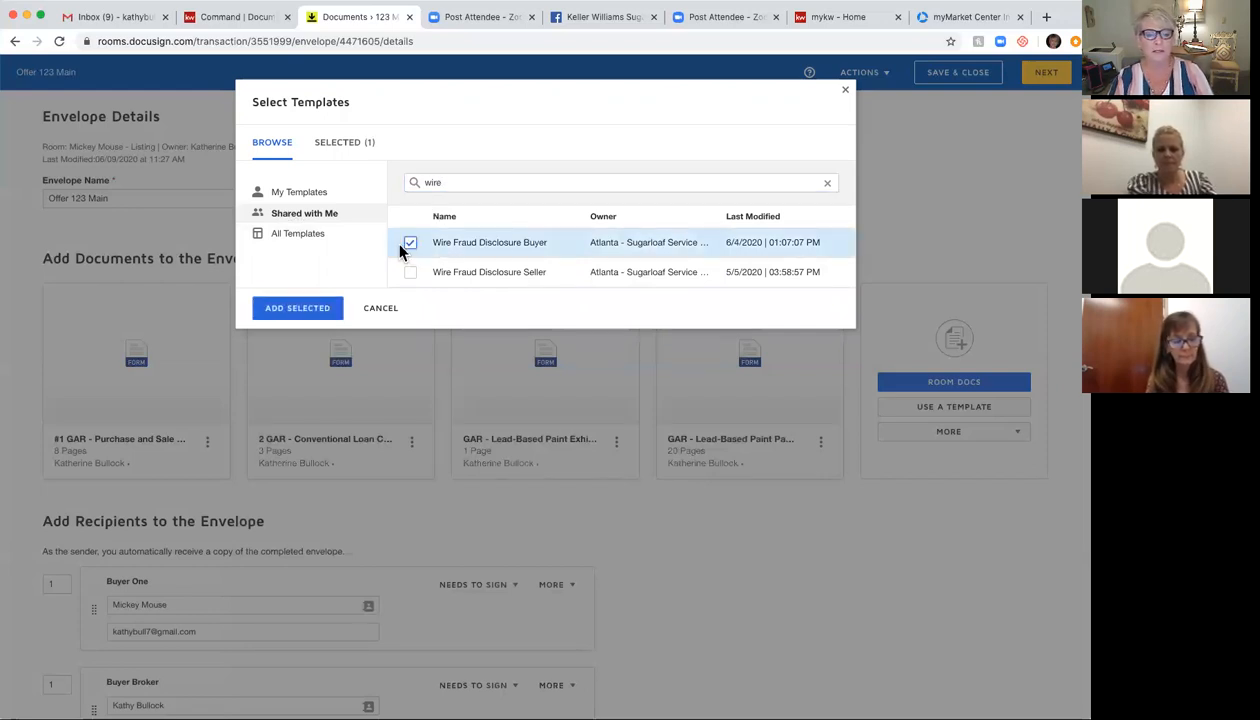
double_click(457, 182)
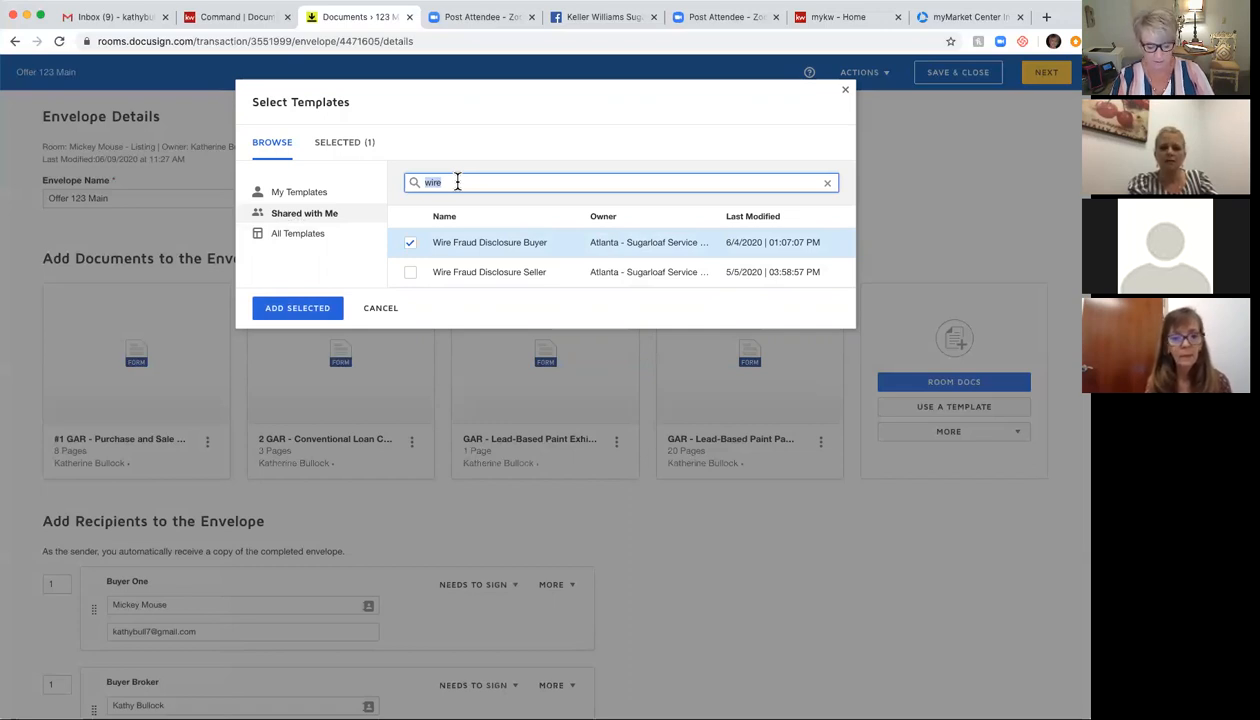
type("Seller")
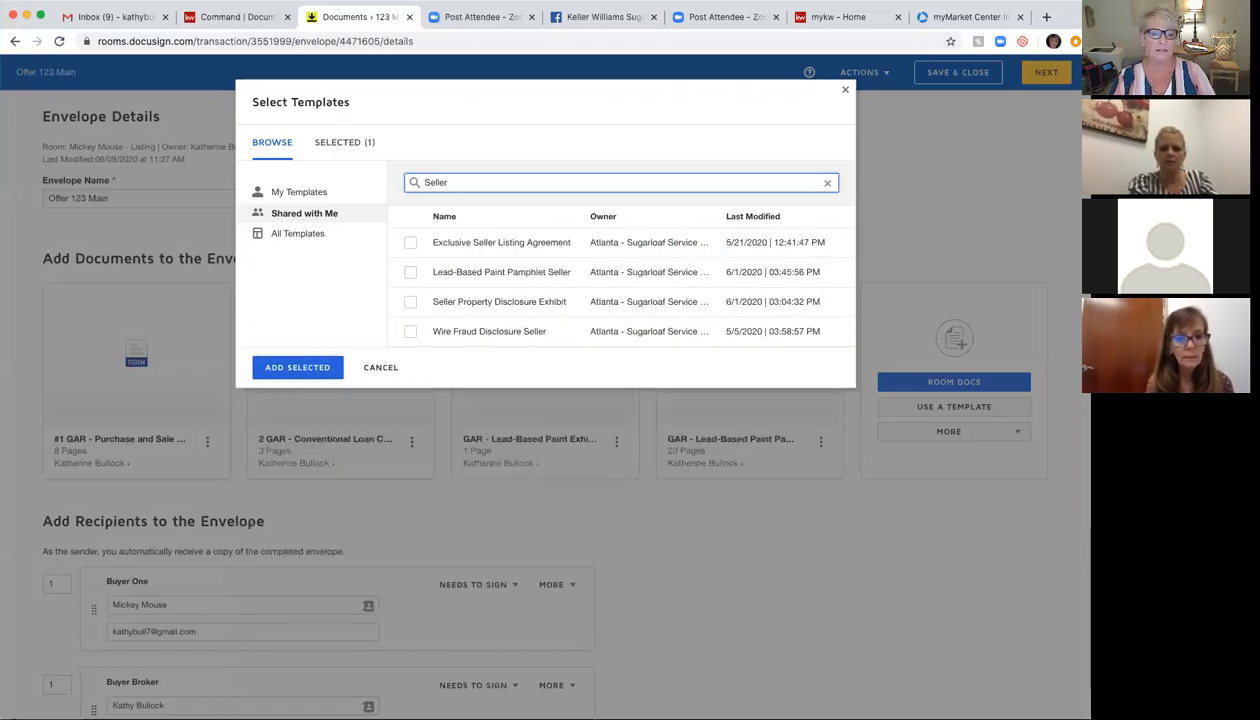
left_click(410, 302)
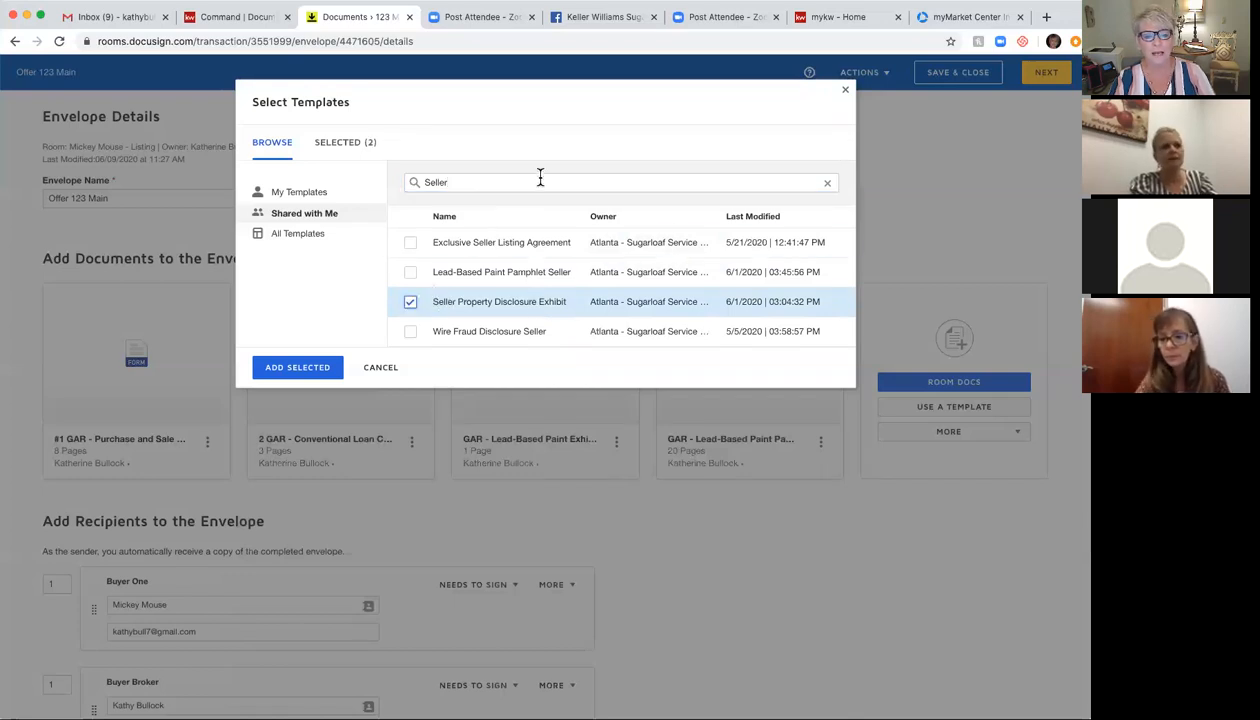
left_click(300, 367)
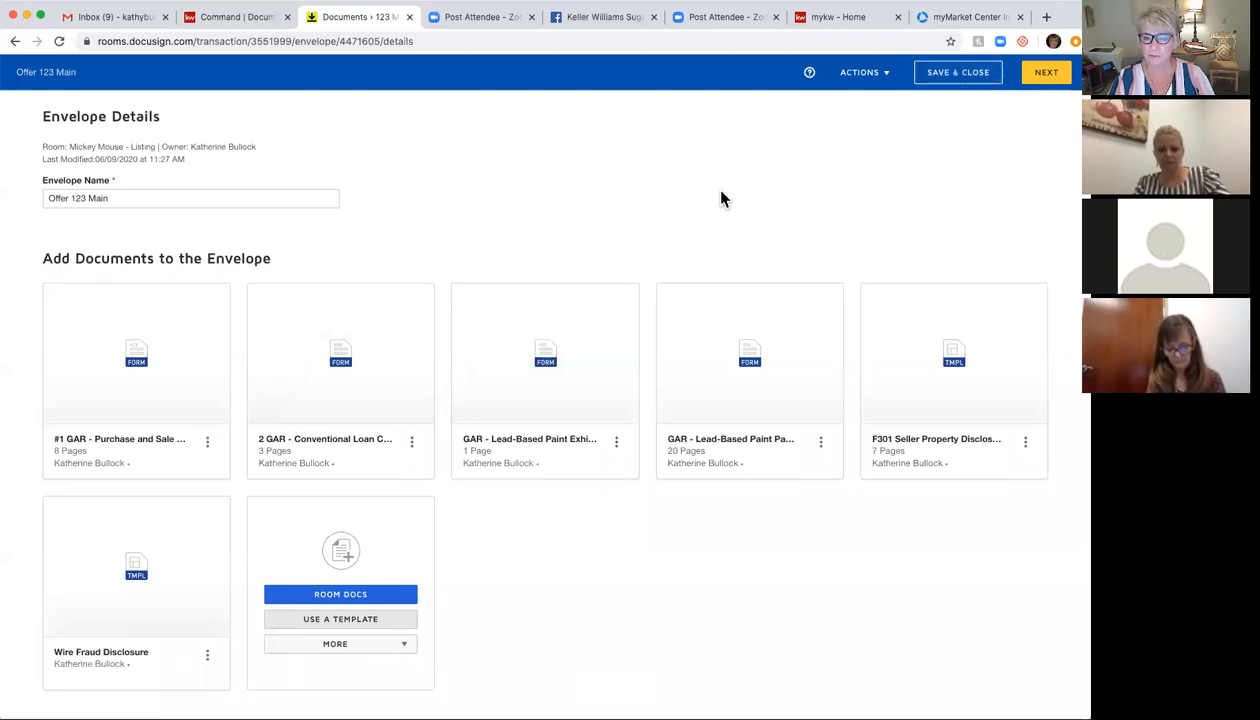
Step: Continue to field tagging, place a trial Text field on the MLS Number line, then delete it
left_click(1045, 74)
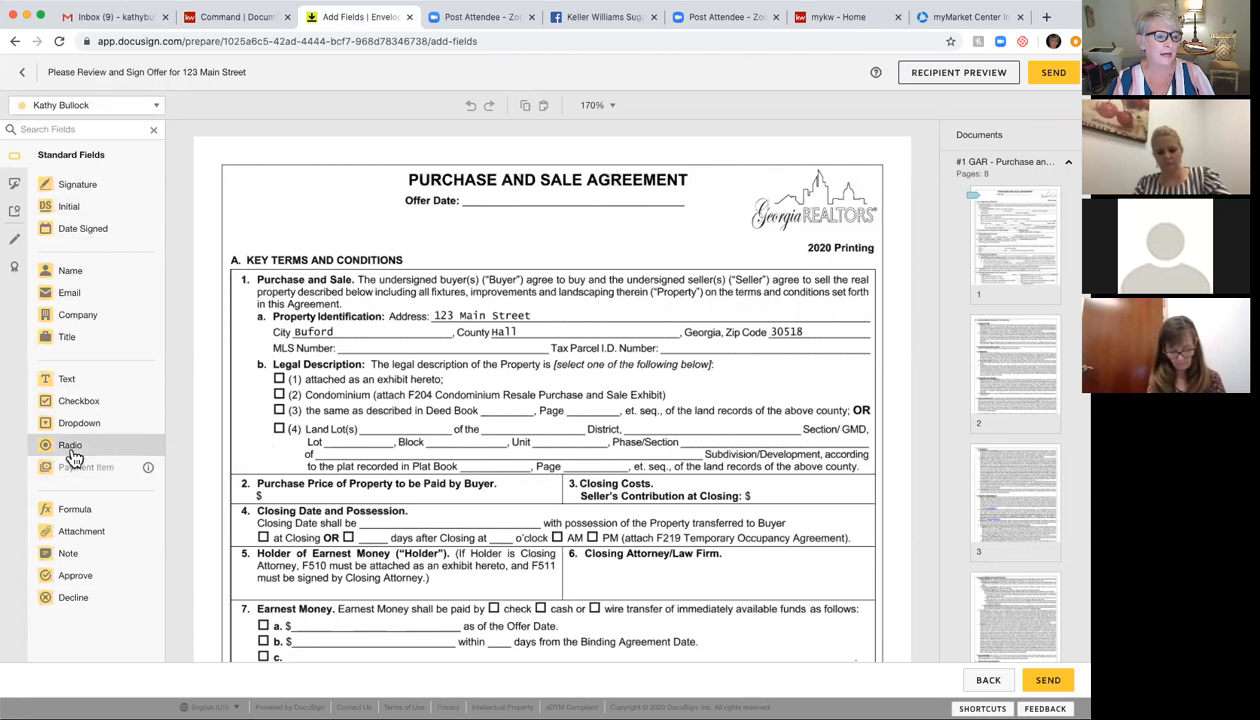
left_click_drag(160, 369, 345, 355)
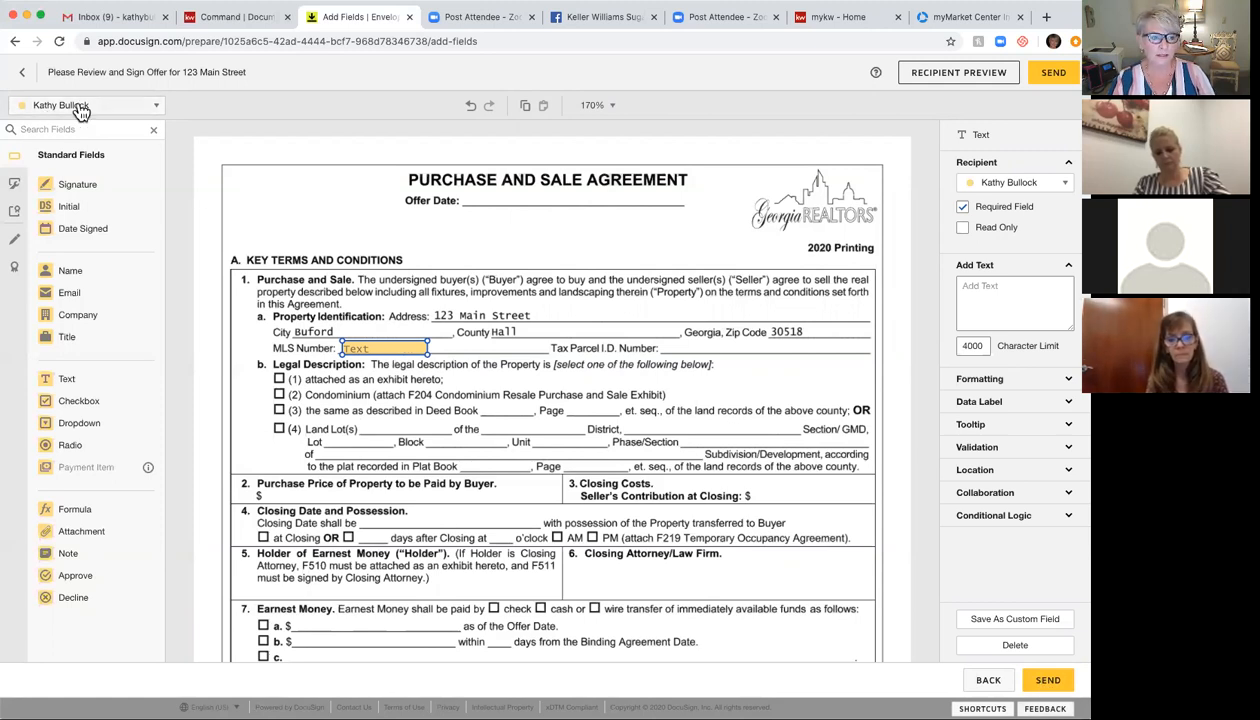
left_click(1016, 645)
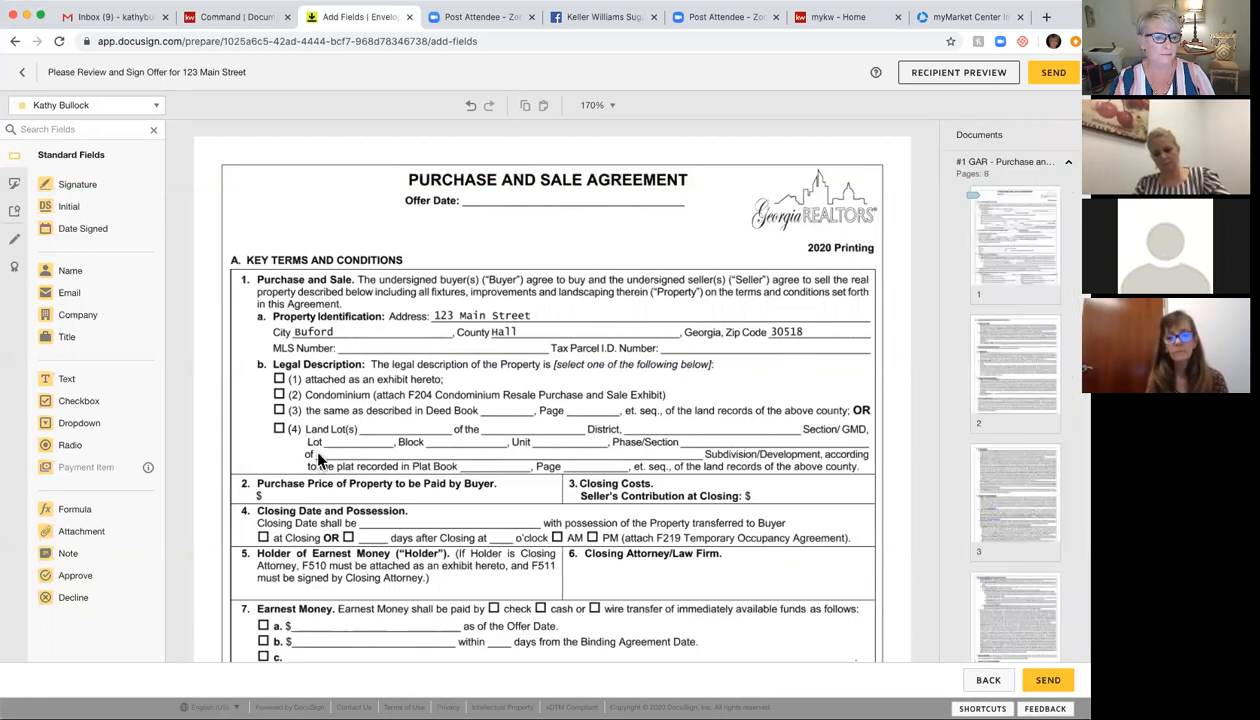
Step: Make the buyer the recipient for new fields and place a one-line Text field beside Land Lot(s)
left_click(155, 108)
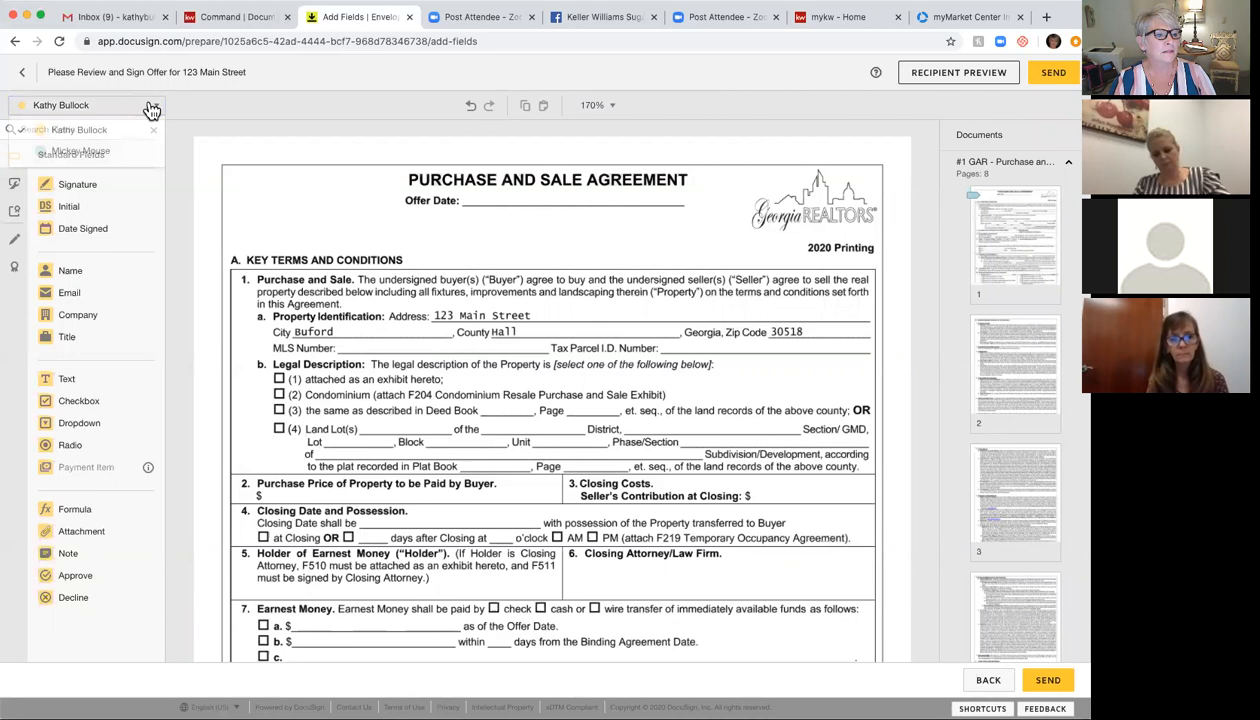
left_click(106, 150)
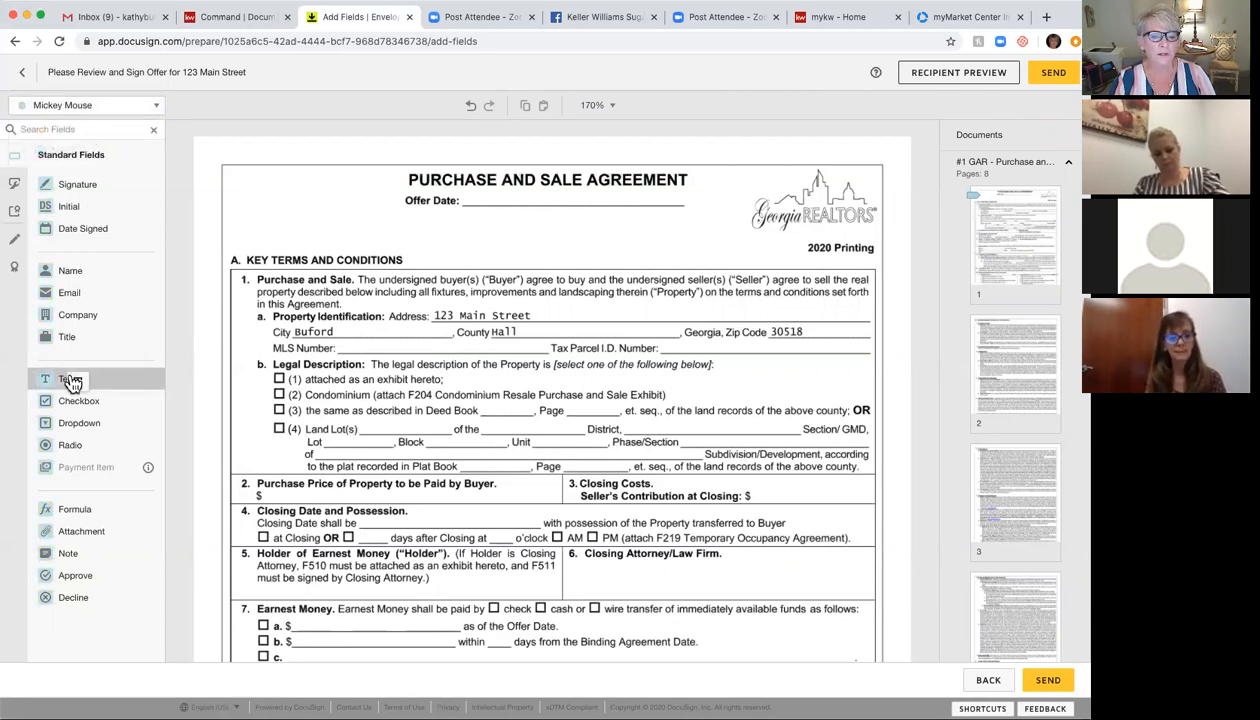
left_click_drag(72, 383, 369, 429)
left_click_drag(453, 440, 447, 428)
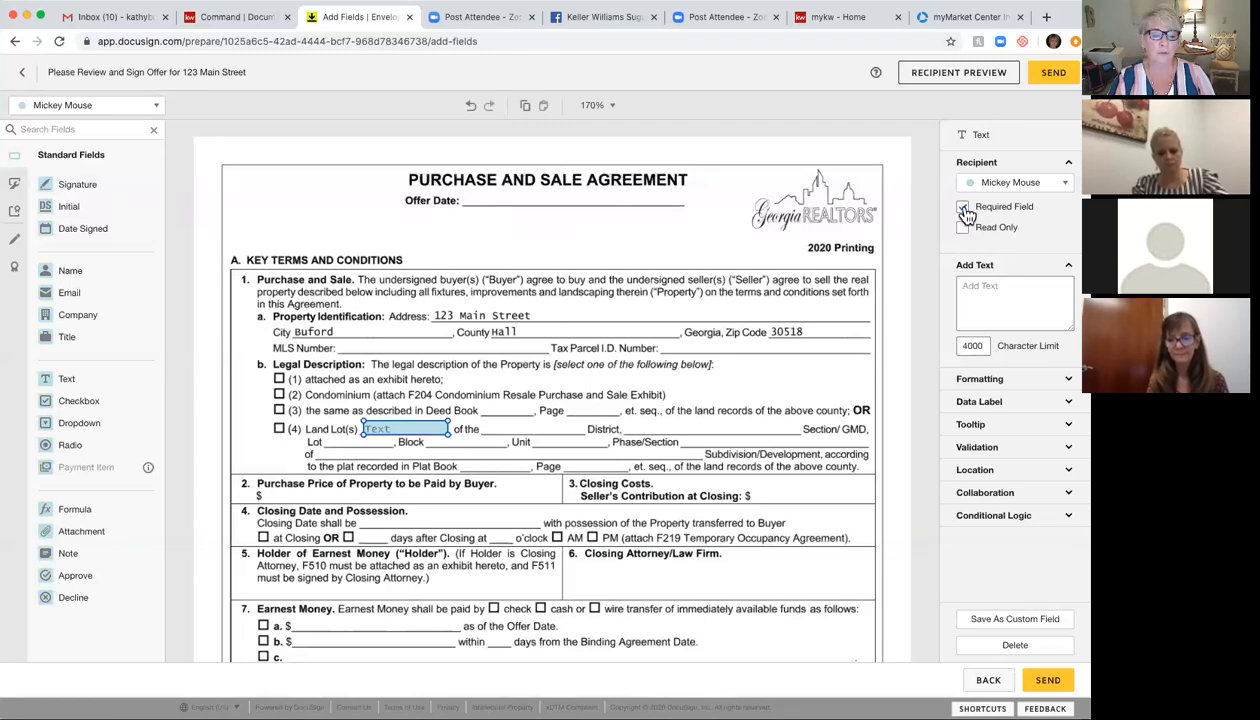
Step: Make the Land Lot(s) field optional, toggle collaboration on and off, then delete it
left_click(964, 210)
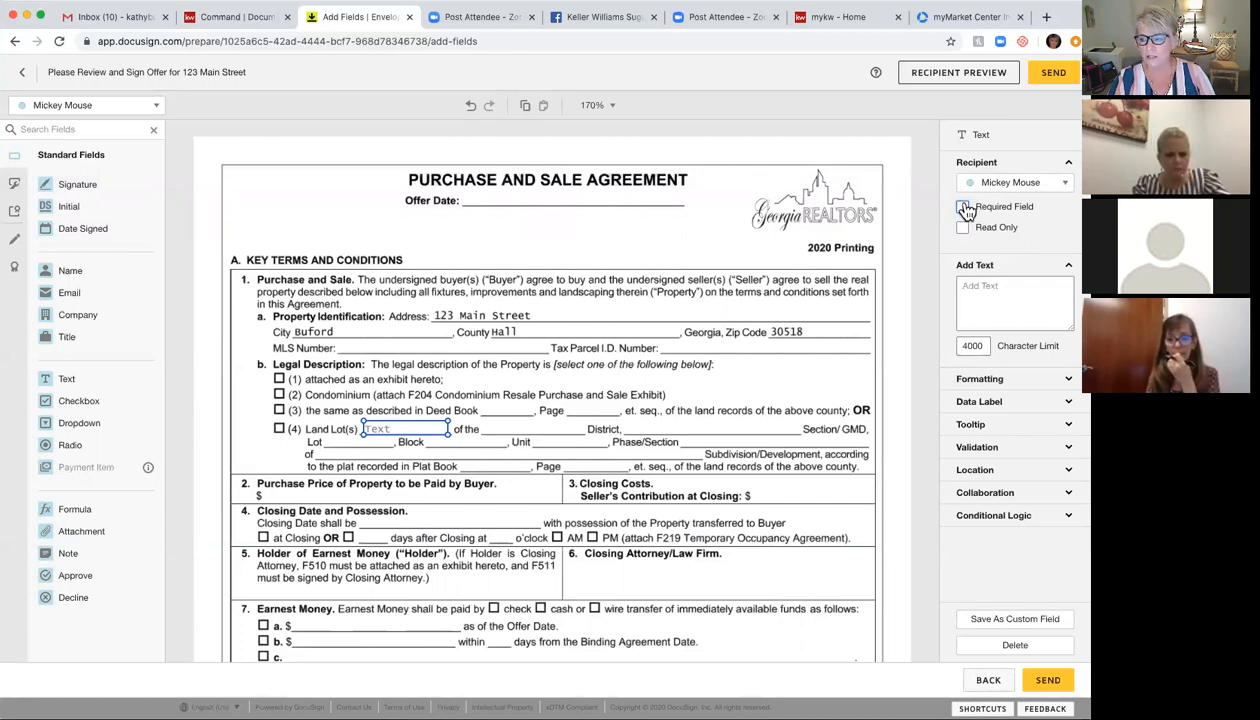
left_click(985, 492)
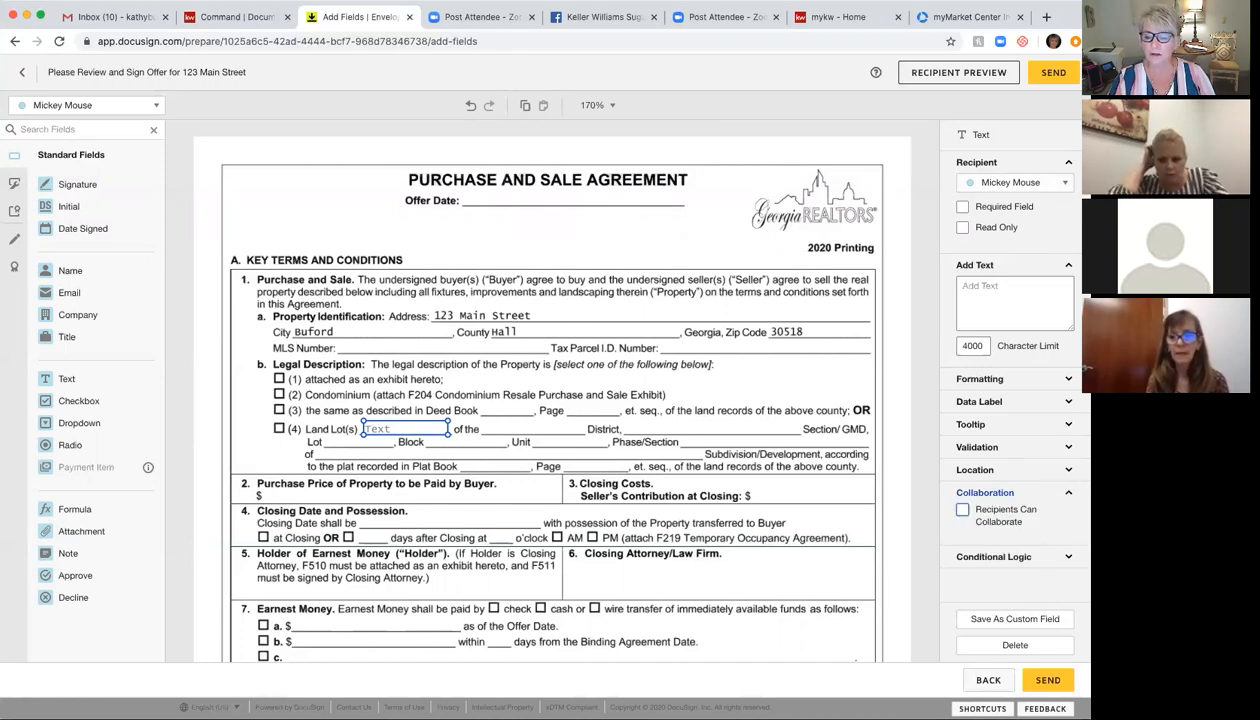
left_click(962, 512)
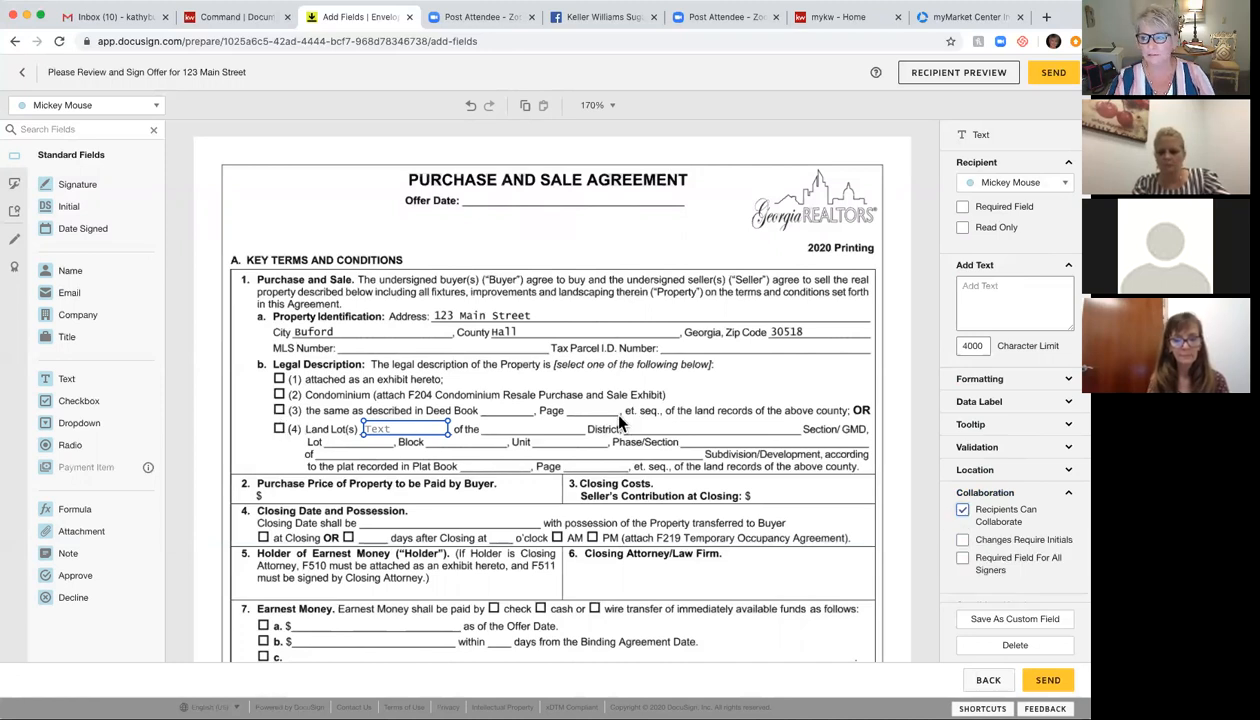
left_click(963, 513)
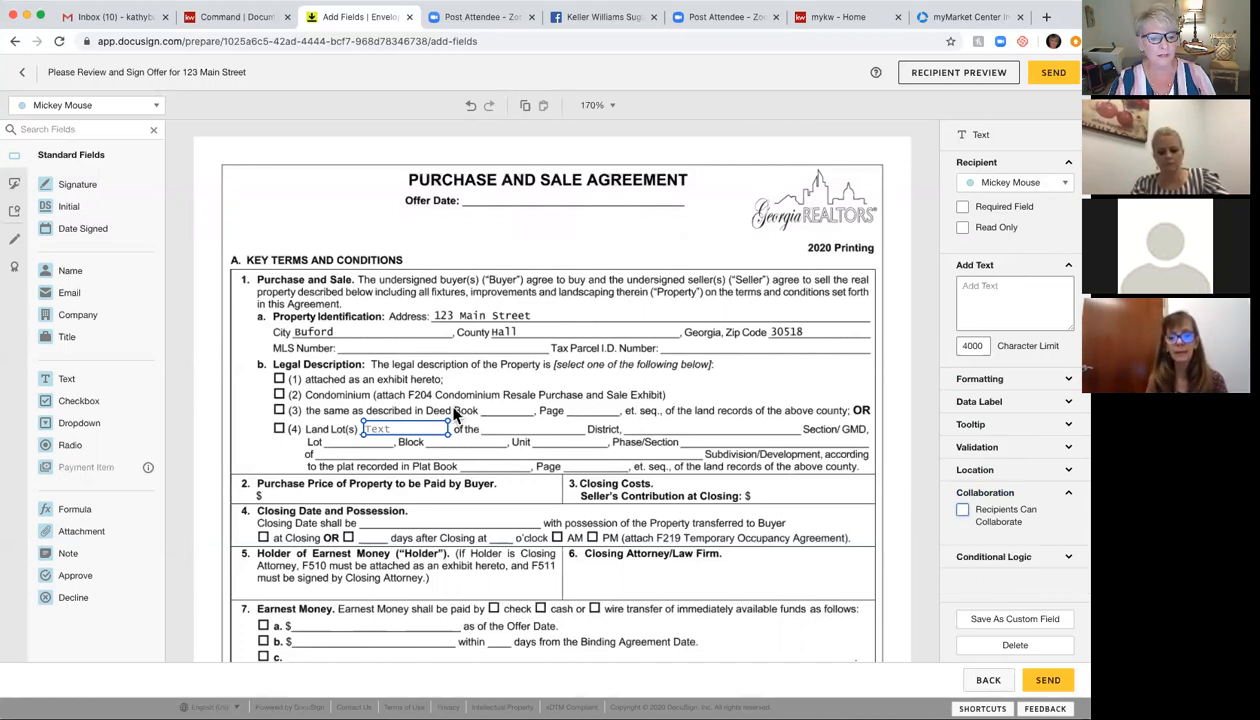
left_click(1010, 645)
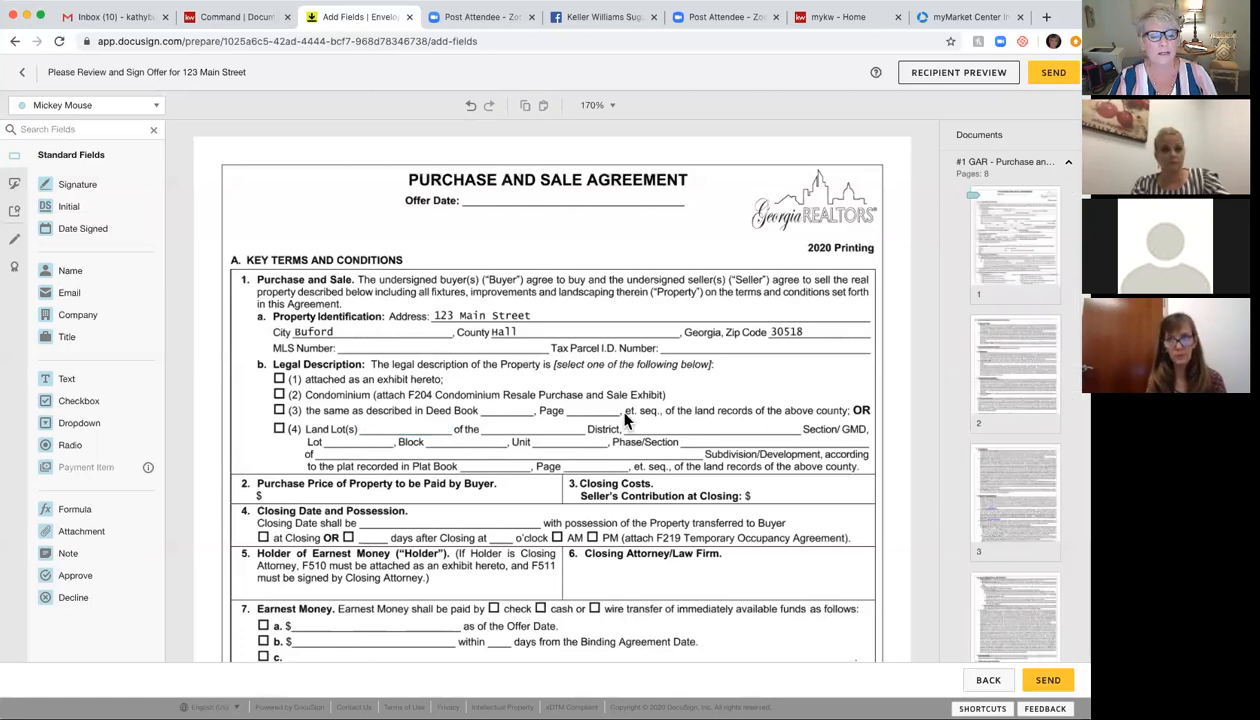
Step: Place an initial field on the Buyer(s) Initials line
scroll(625, 420, "down", 8)
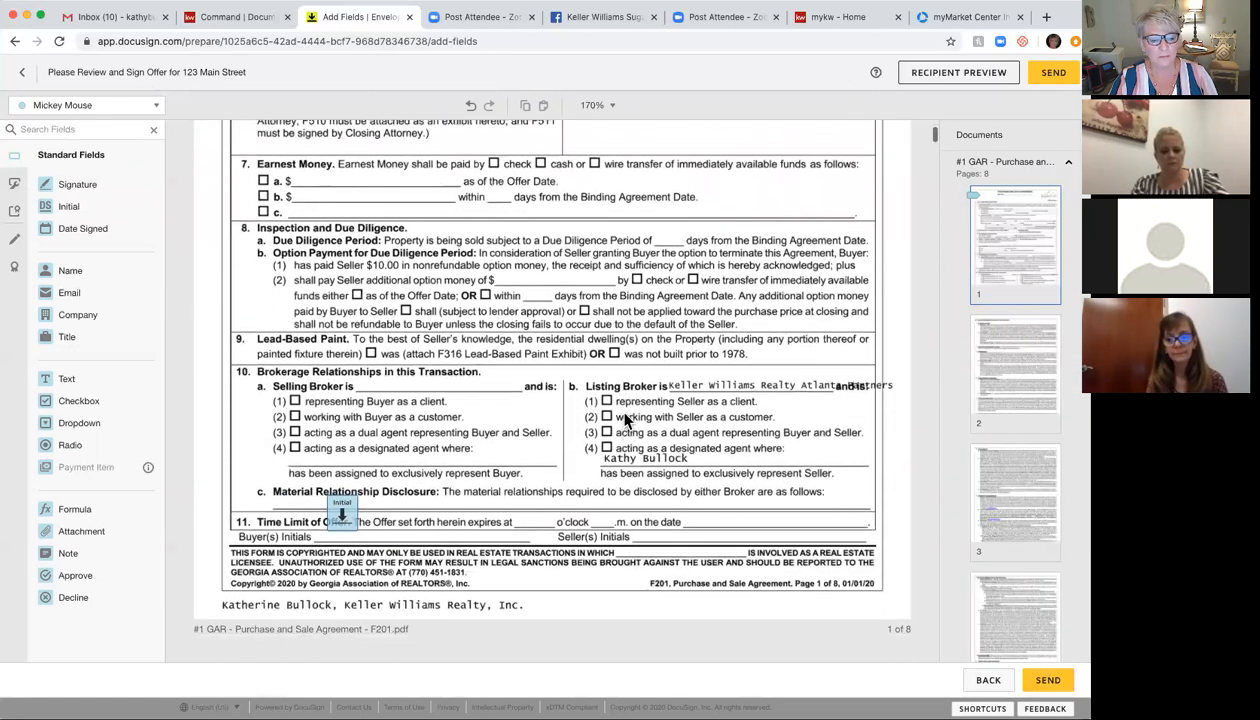
scroll(625, 420, "down", 2)
left_click_drag(348, 427, 350, 440)
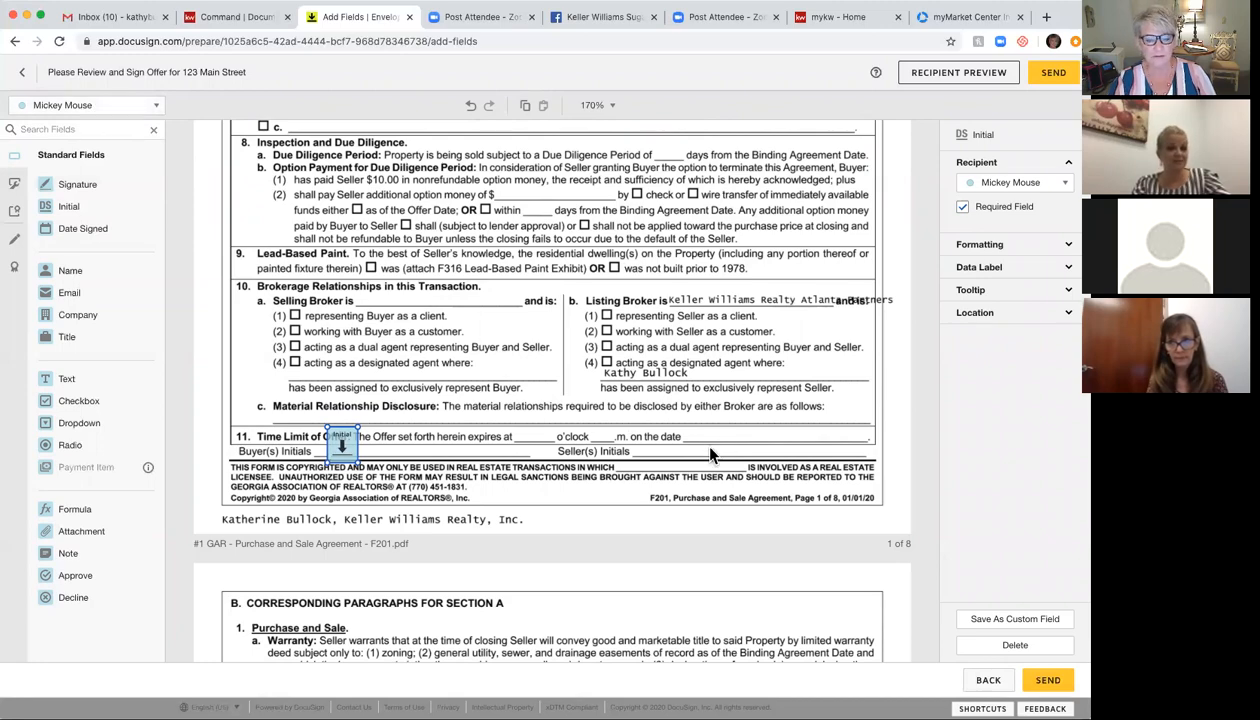
Step: Bring page 6's Exhibits and Addenda checklist into view and open the recipient list
scroll(716, 484, "down", 15)
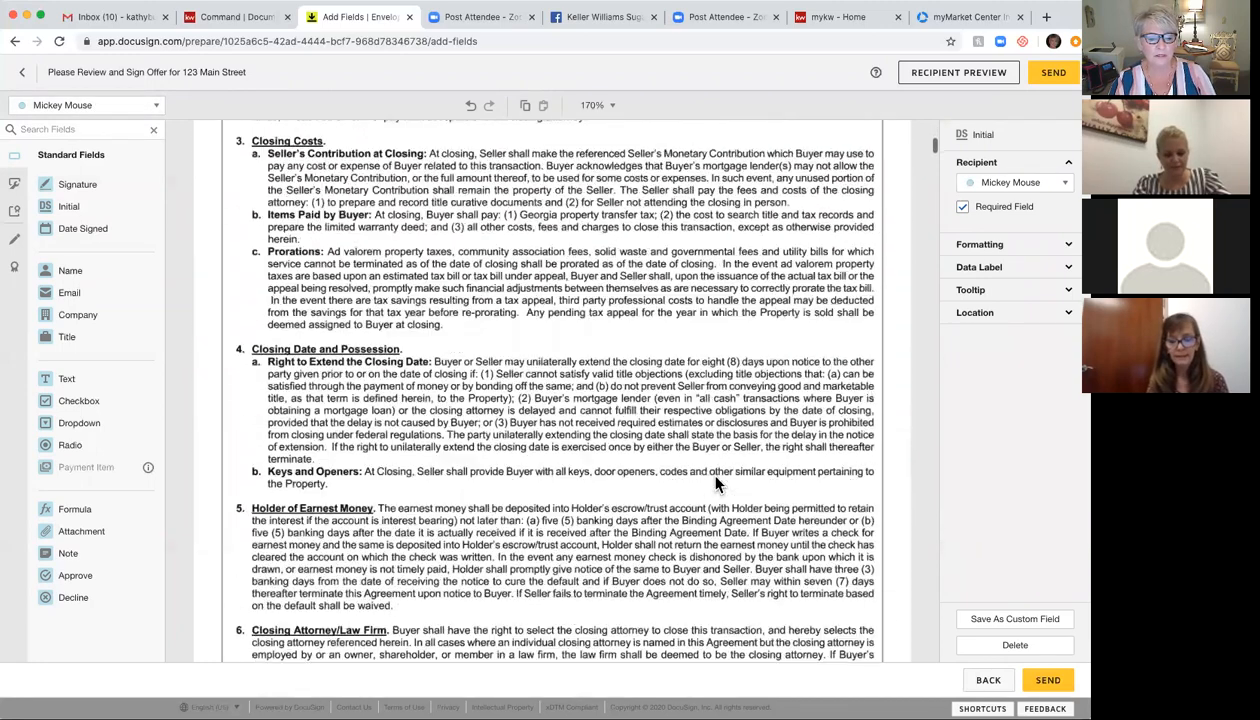
scroll(716, 484, "down", 15)
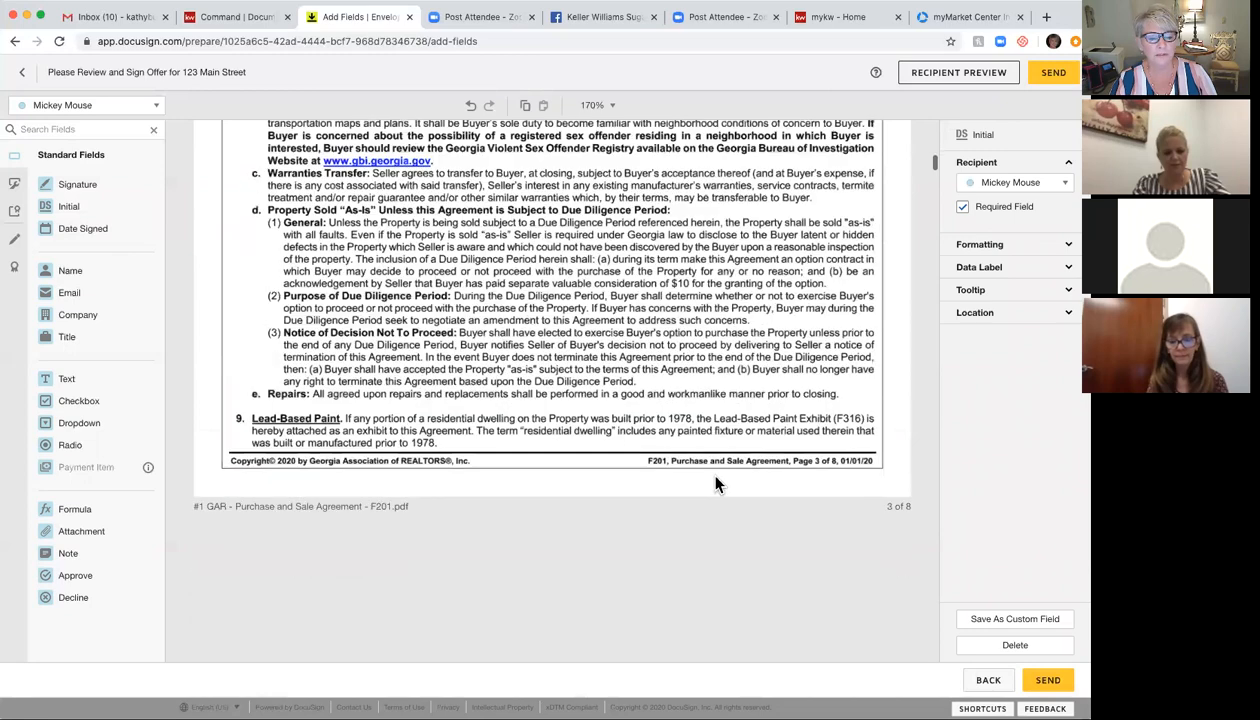
scroll(716, 484, "down", 15)
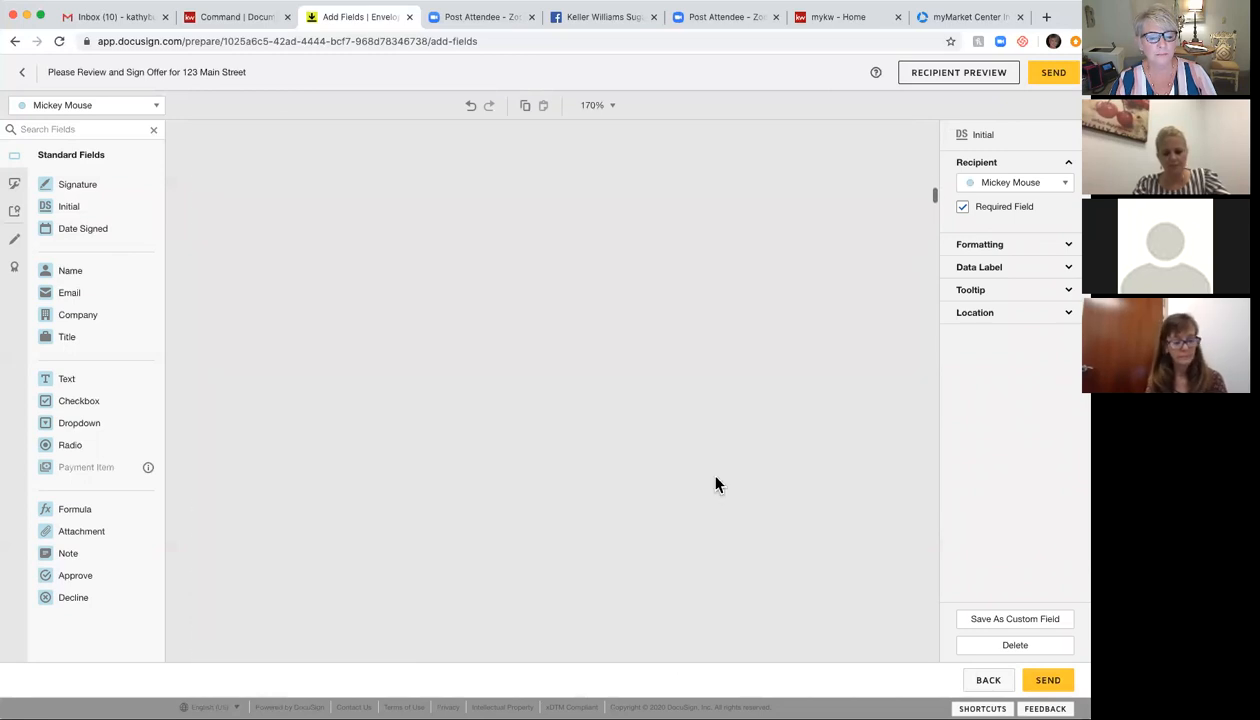
scroll(716, 484, "down", 8)
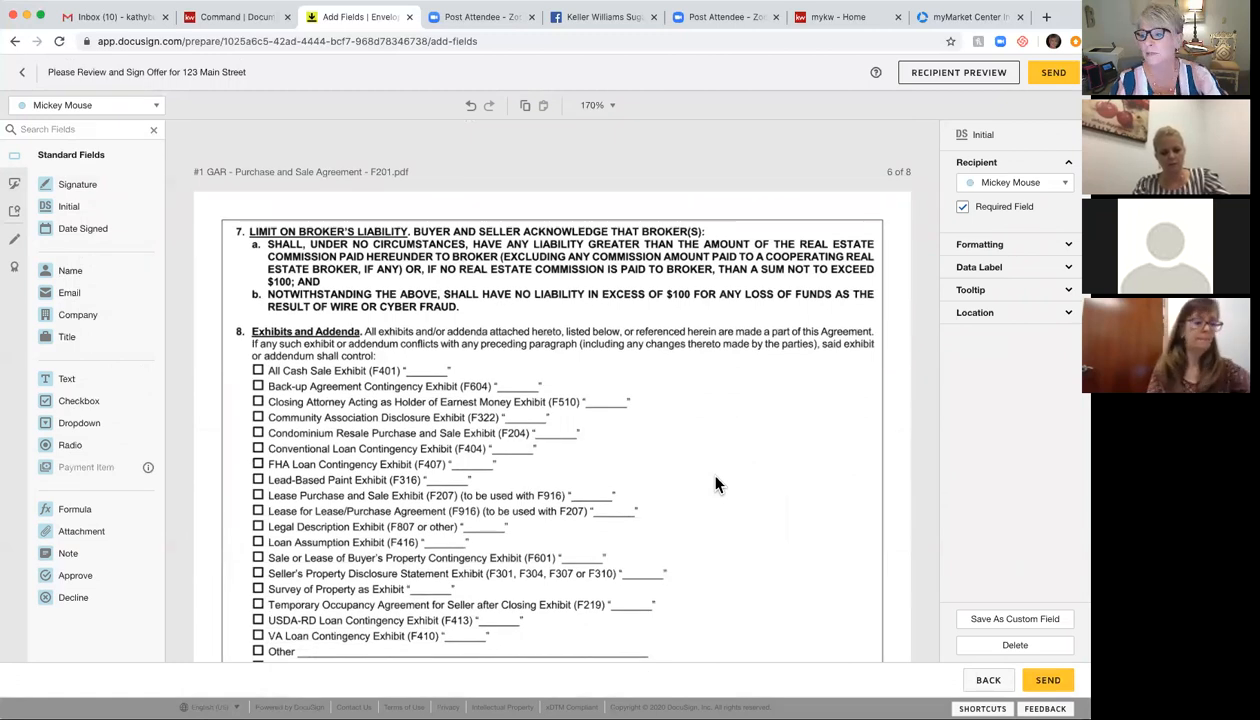
scroll(716, 484, "down", 6)
scroll(716, 484, "up", 2)
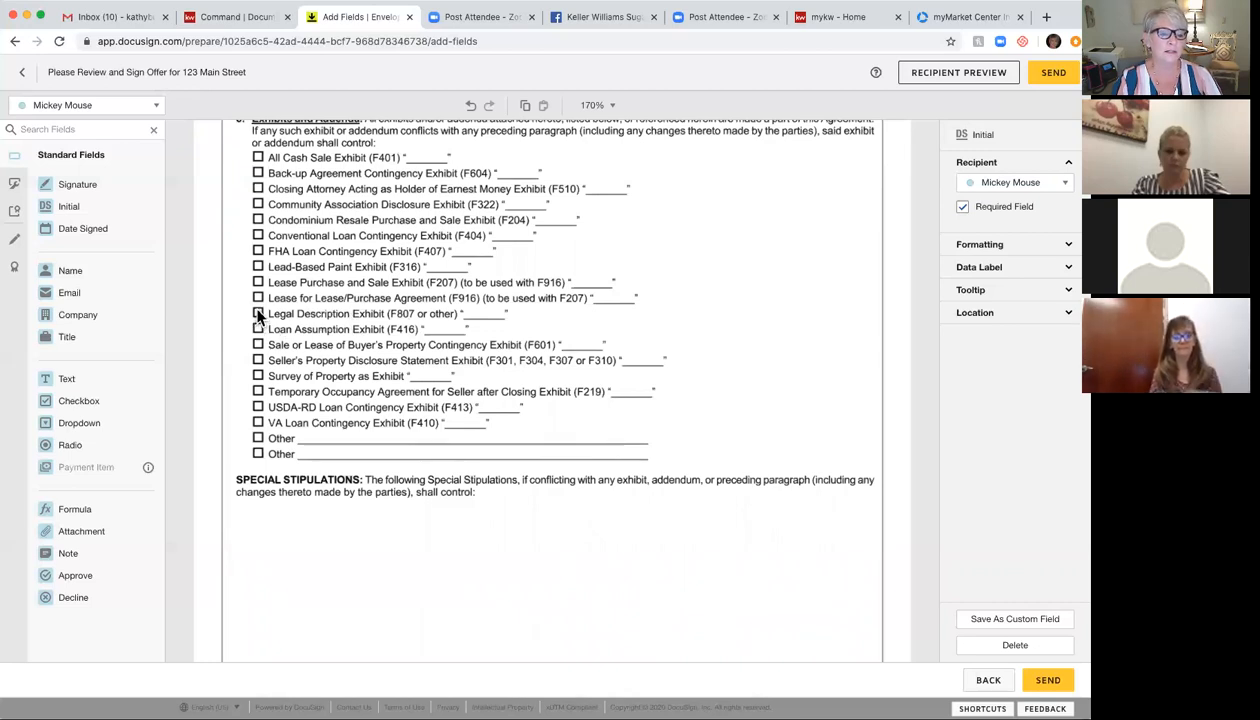
left_click(128, 106)
Step: Add a listing-agent checkbox and resized text field prefilled 'A' on the F601 exhibit line
left_click(105, 129)
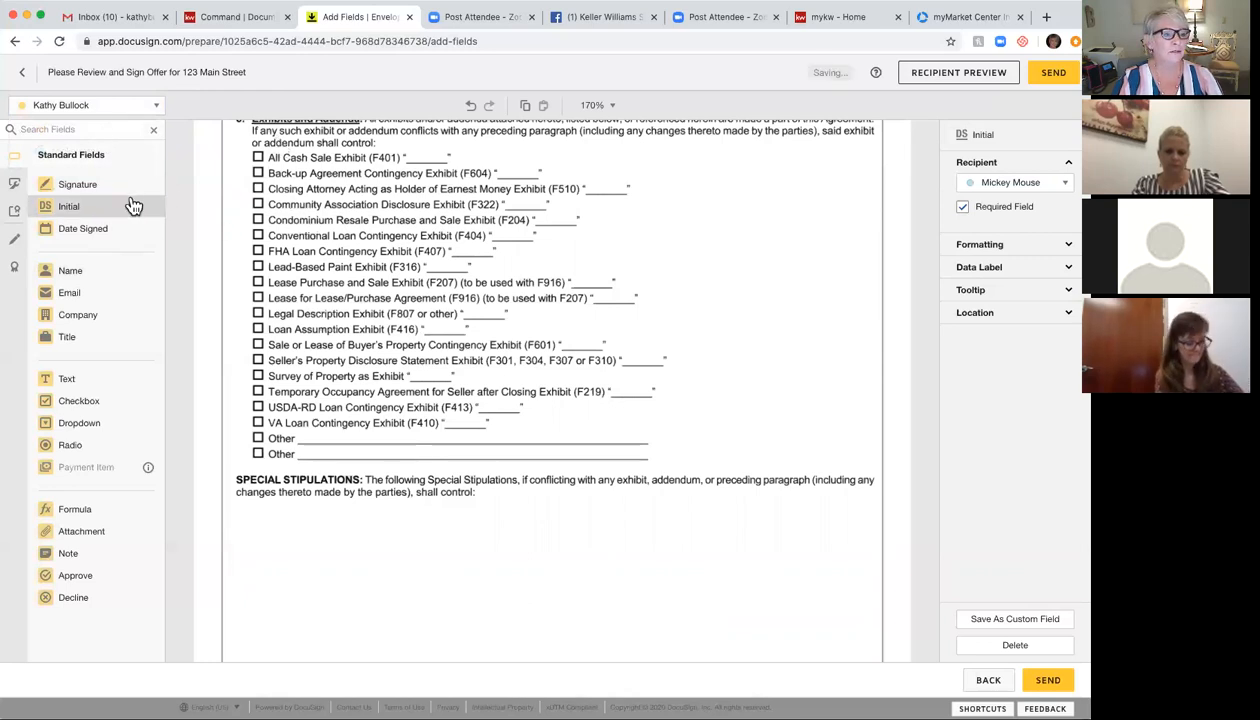
left_click_drag(76, 400, 254, 352)
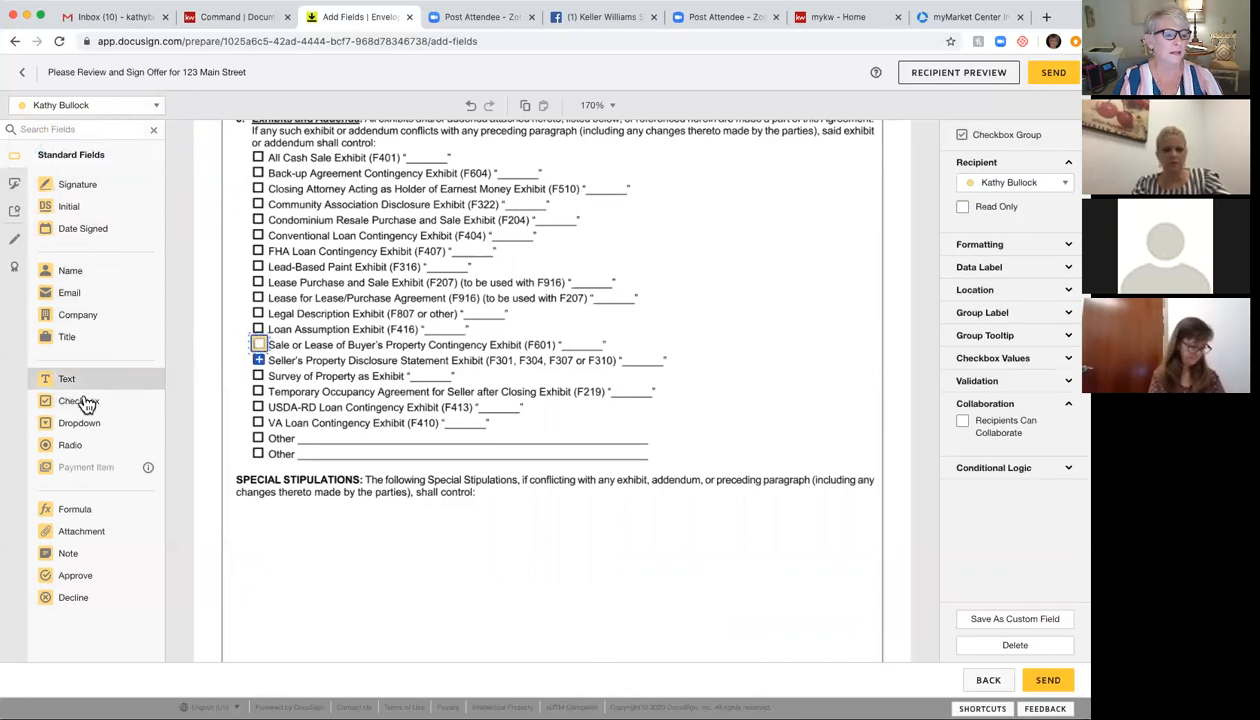
left_click_drag(74, 386, 563, 351)
left_click_drag(649, 336, 600, 337)
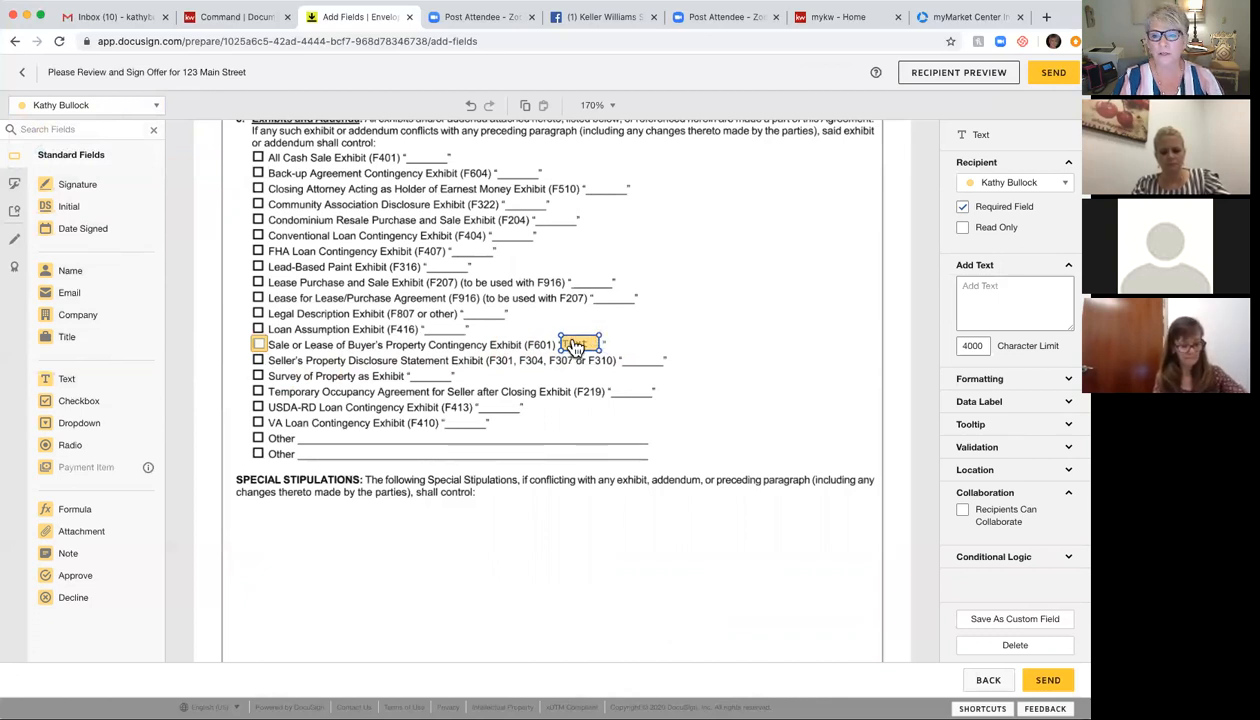
left_click(958, 287)
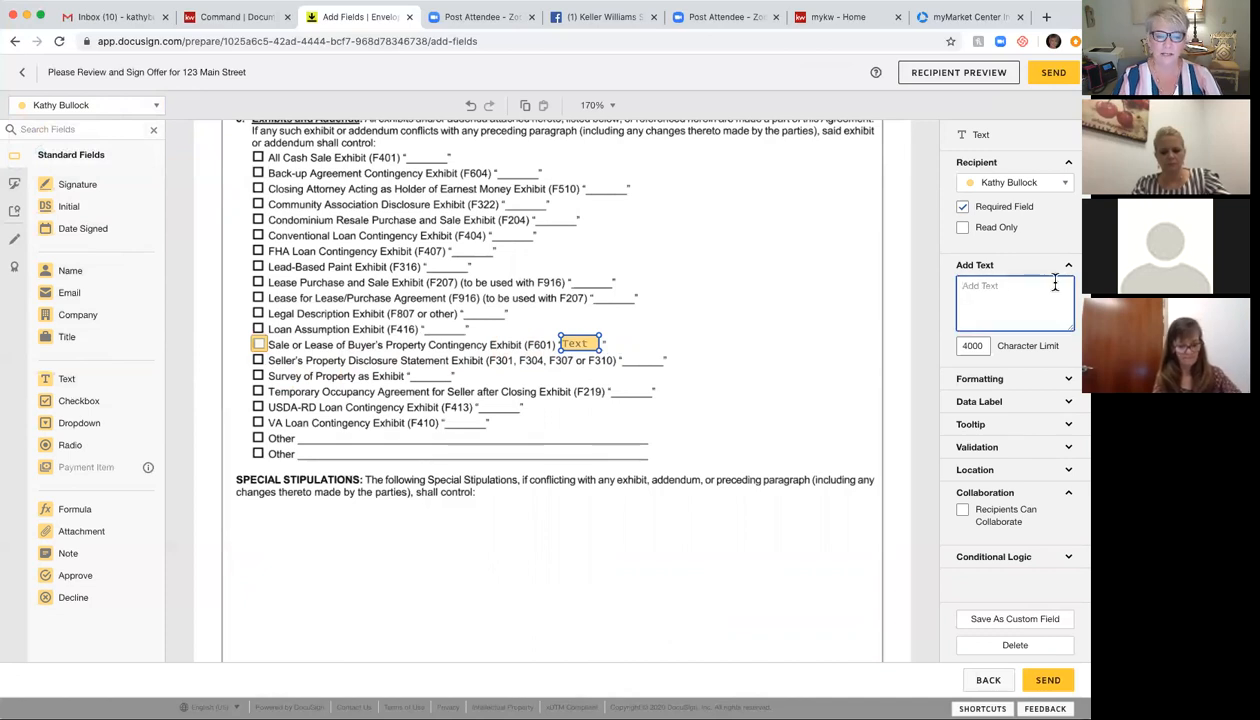
type("A")
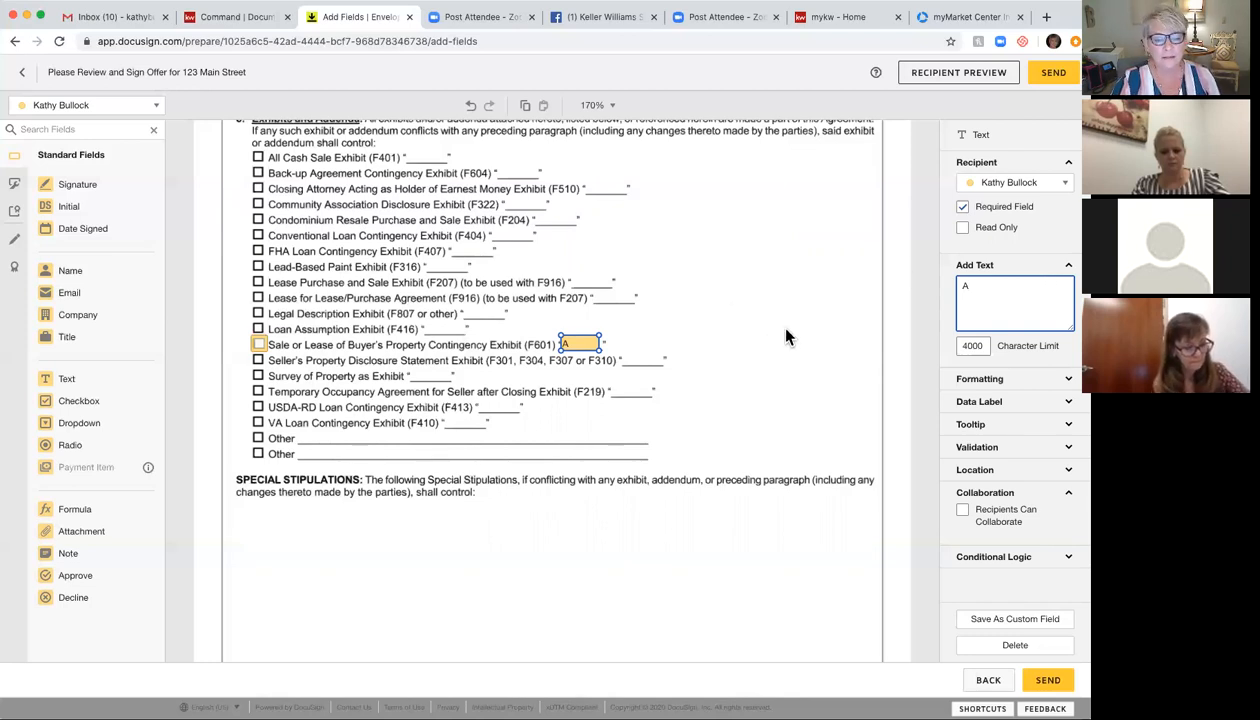
left_click(756, 393)
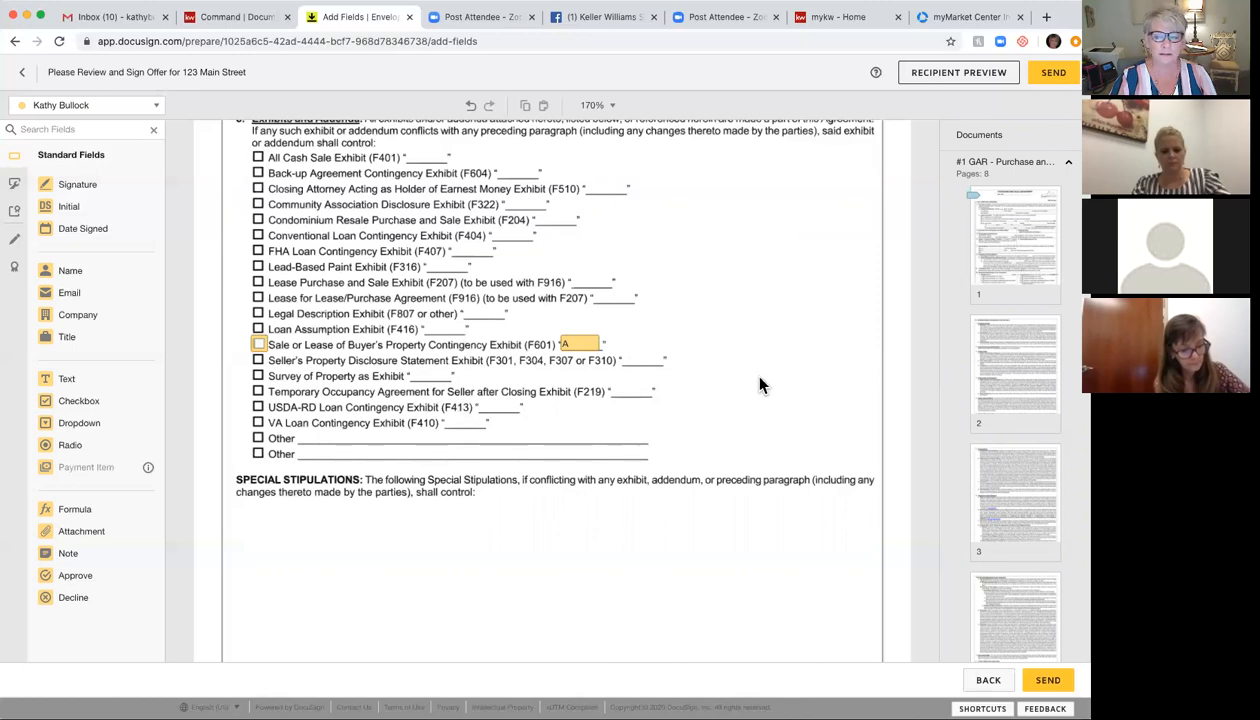
Step: Move the signature field onto page 8's Buyer's Signature line
scroll(516, 400, "down", 1)
scroll(516, 400, "down", 10)
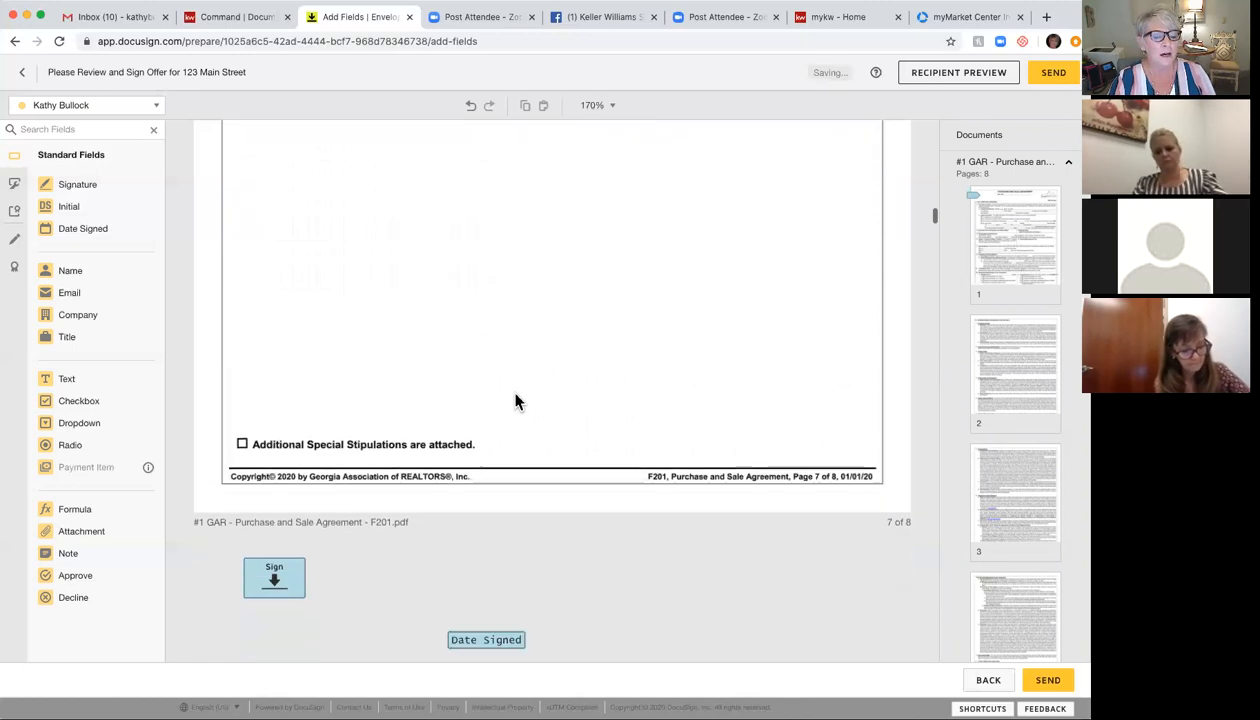
scroll(516, 400, "down", 3)
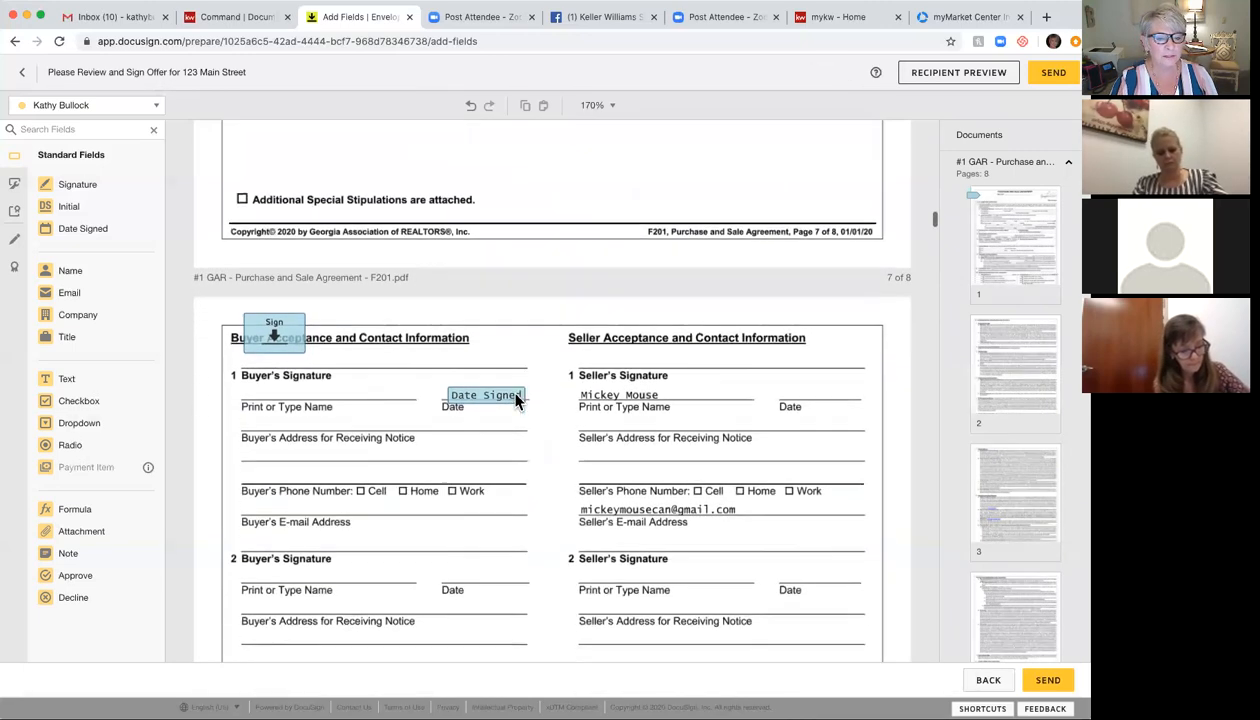
left_click_drag(290, 207, 283, 234)
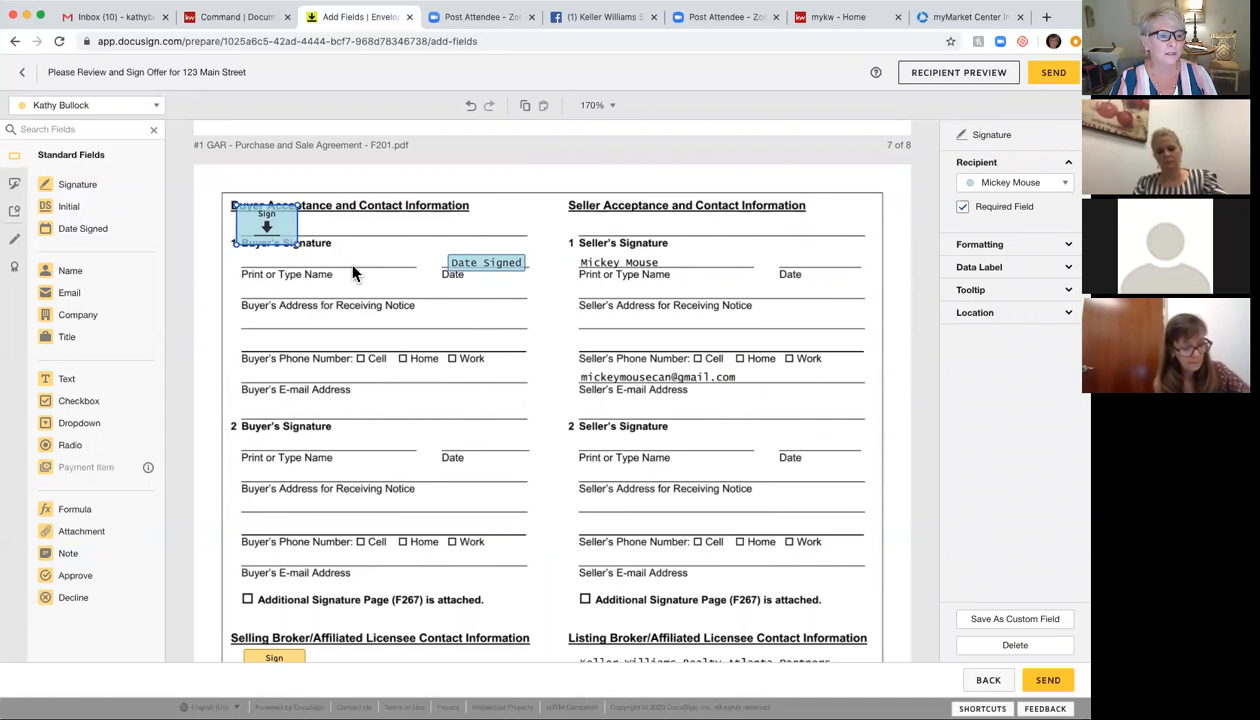
Step: Assign new fields to the client and add a Full Name field below Buyer's Signature
left_click(140, 110)
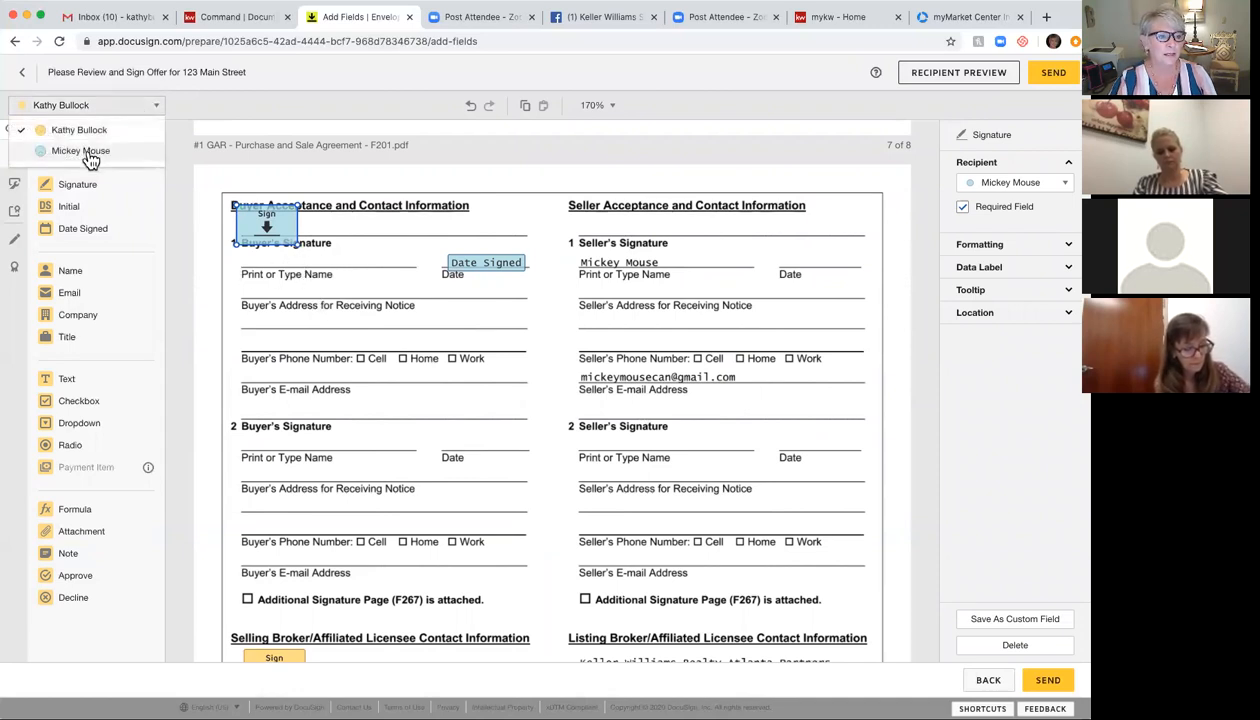
left_click(88, 152)
left_click_drag(82, 272, 248, 259)
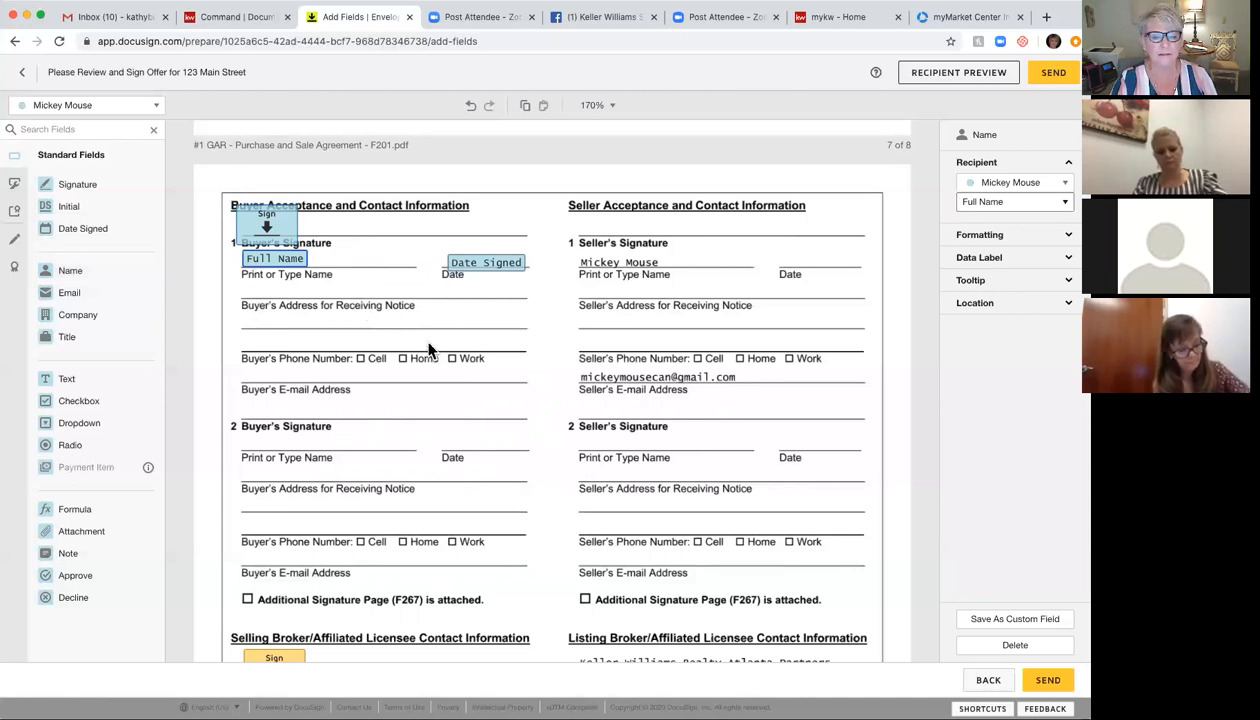
left_click(275, 229)
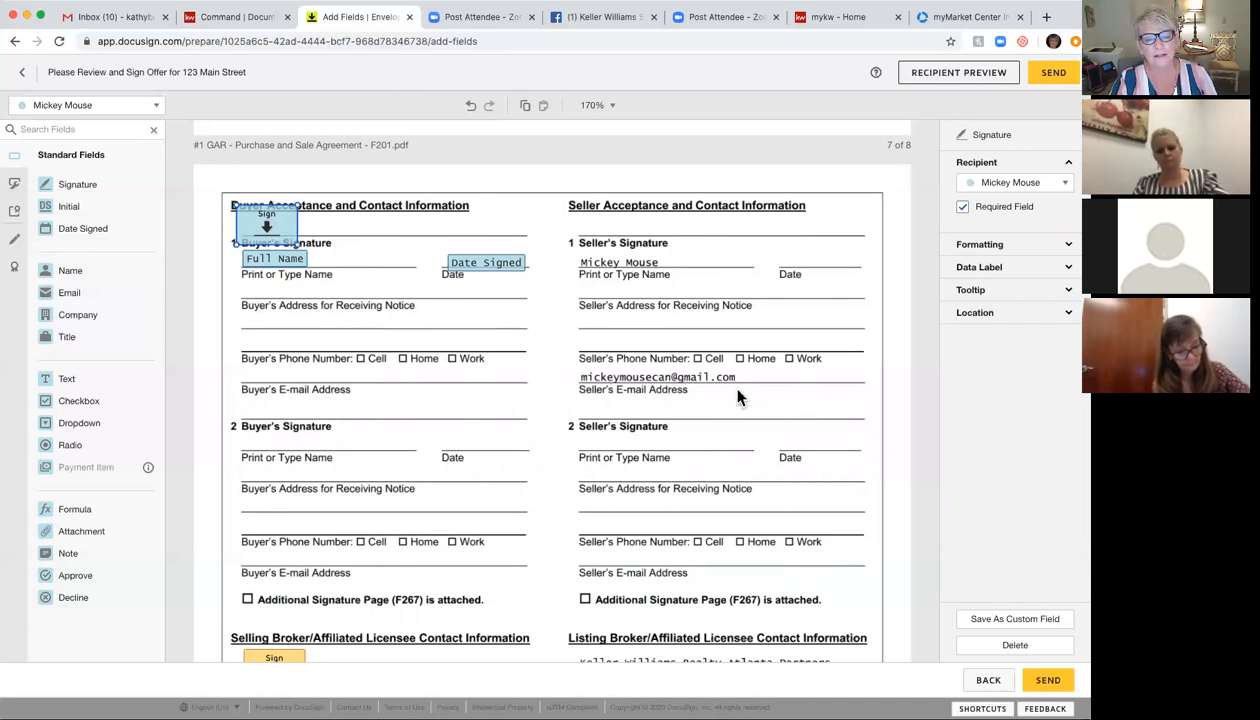
Step: Nudge the Selling Broker signature field up slightly
scroll(655, 440, "down", 5)
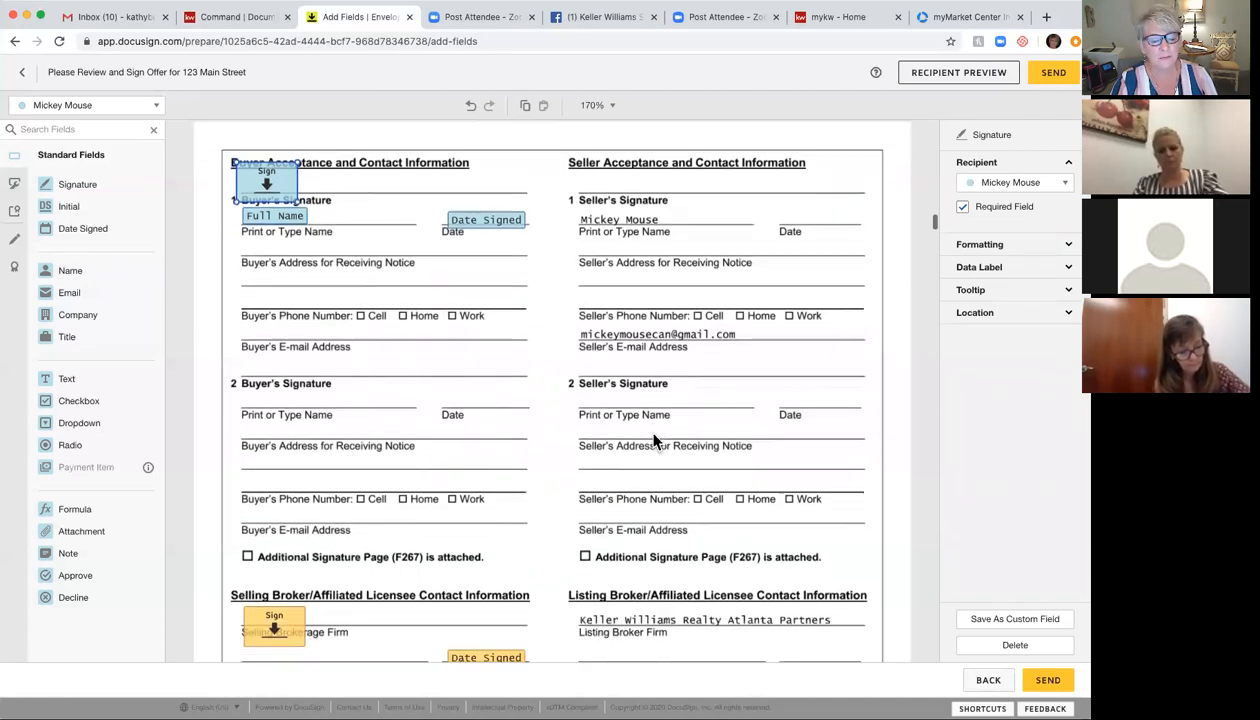
scroll(655, 440, "up", 7)
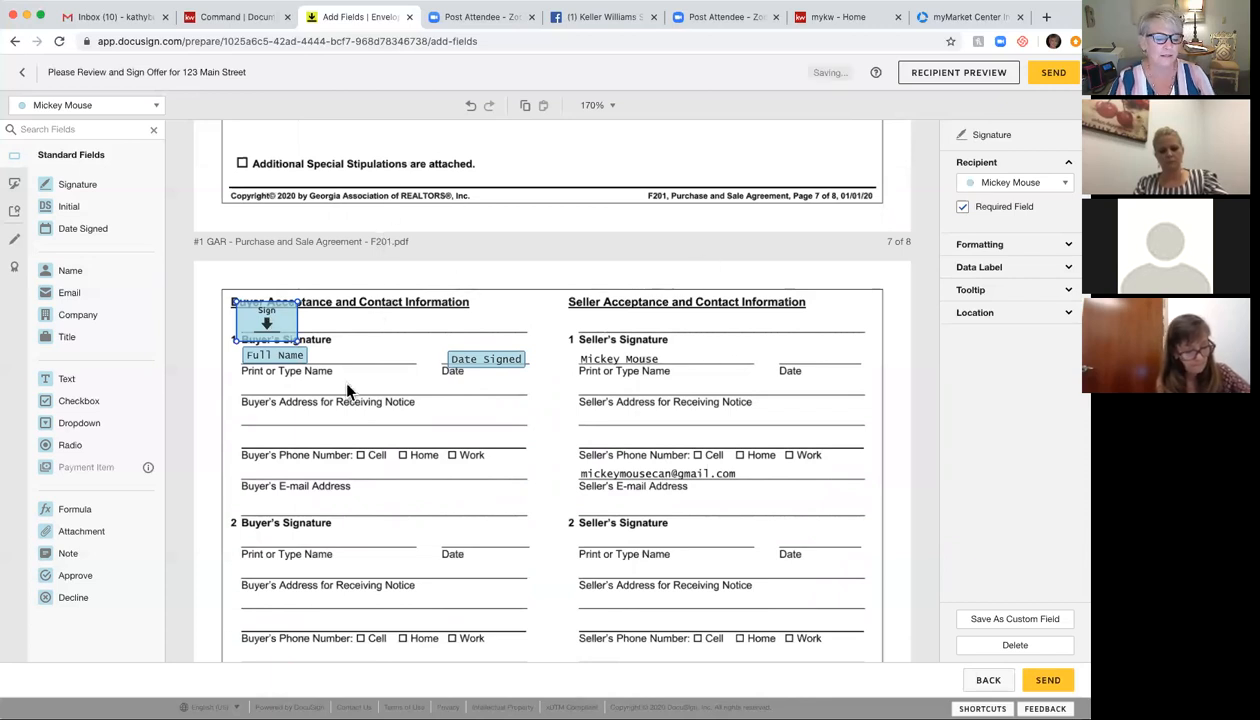
scroll(347, 390, "down", 8)
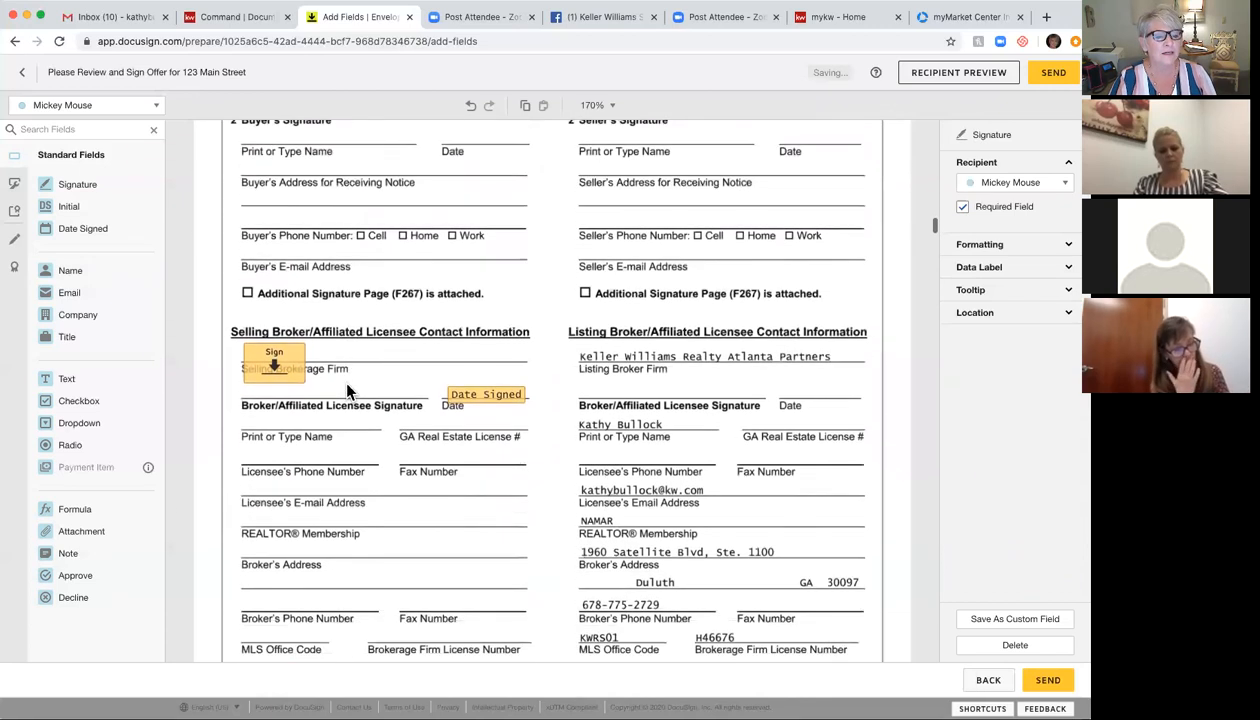
left_click_drag(296, 372, 296, 358)
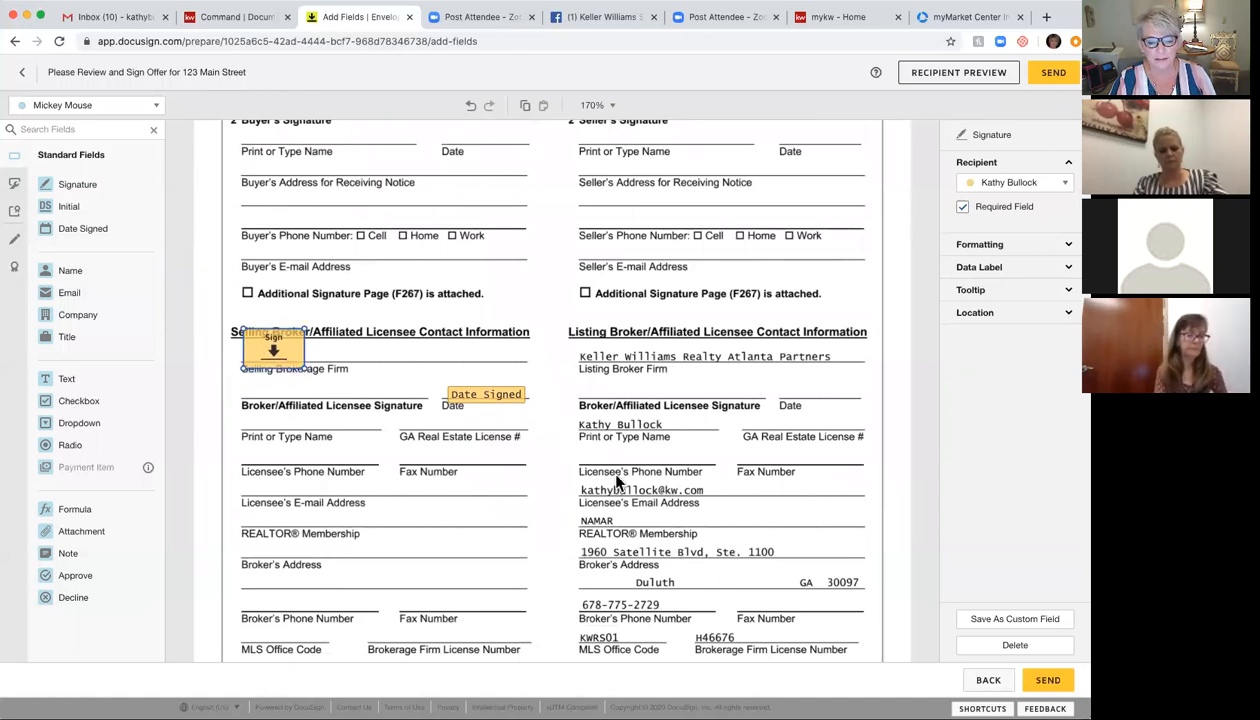
scroll(621, 575, "down", 3)
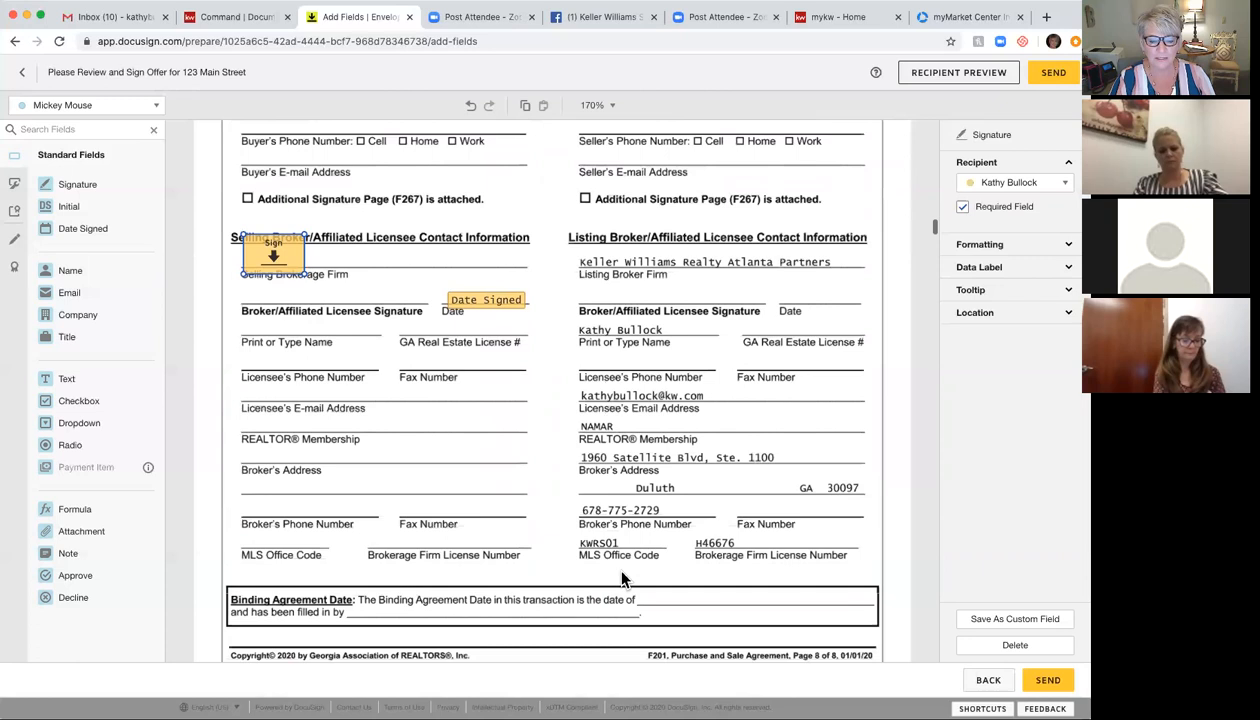
Step: Scroll past page 8 to the Conventional Loan Contingency Exhibit for 123 Main Street, Buford
scroll(621, 578, "down", 10)
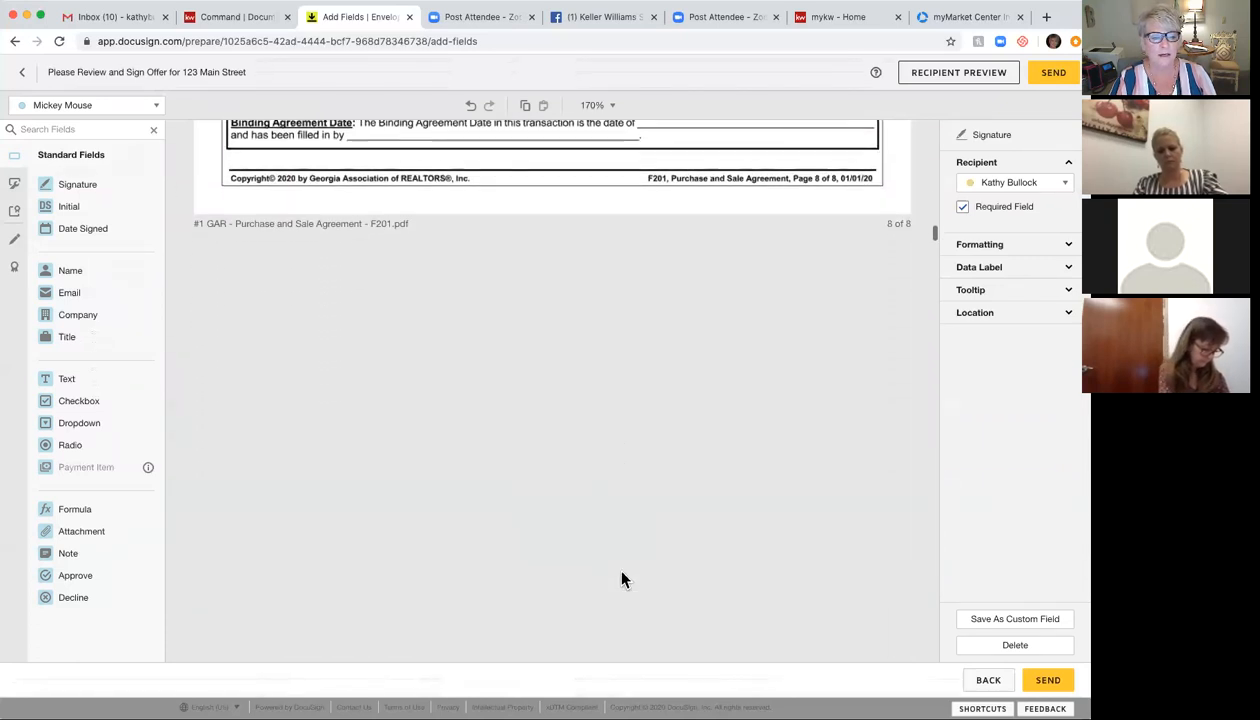
scroll(621, 578, "up", 5)
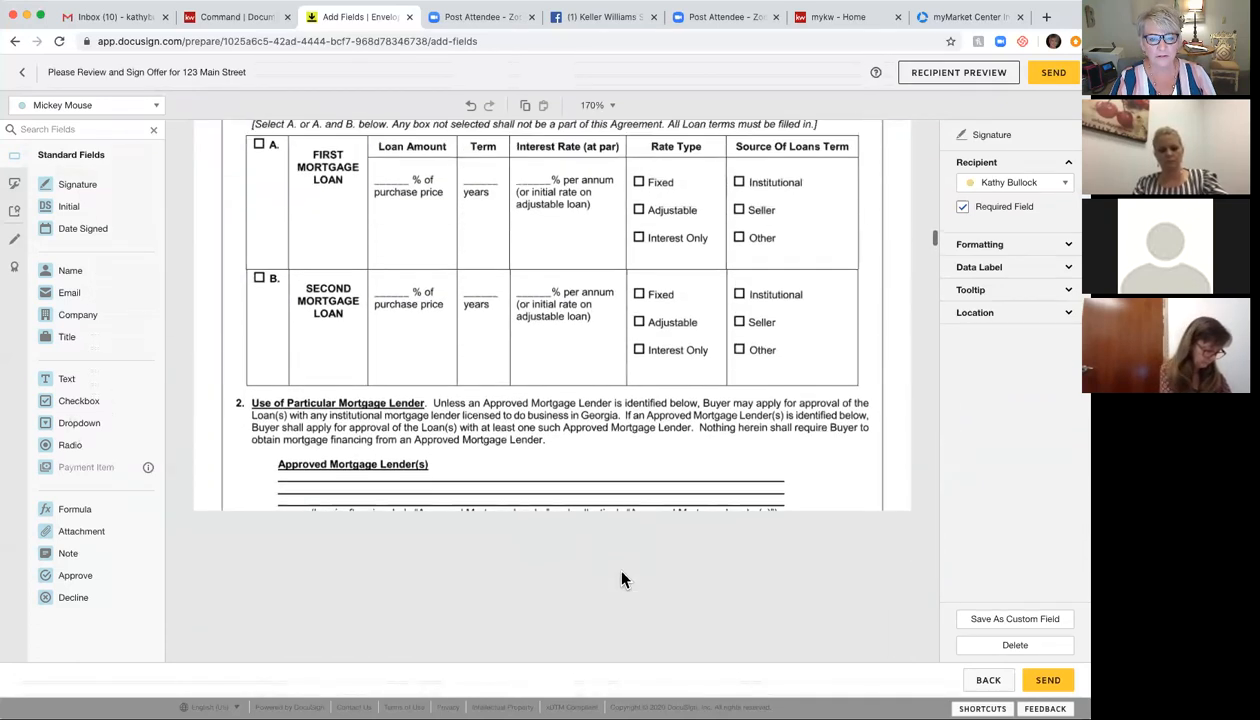
scroll(621, 578, "up", 3)
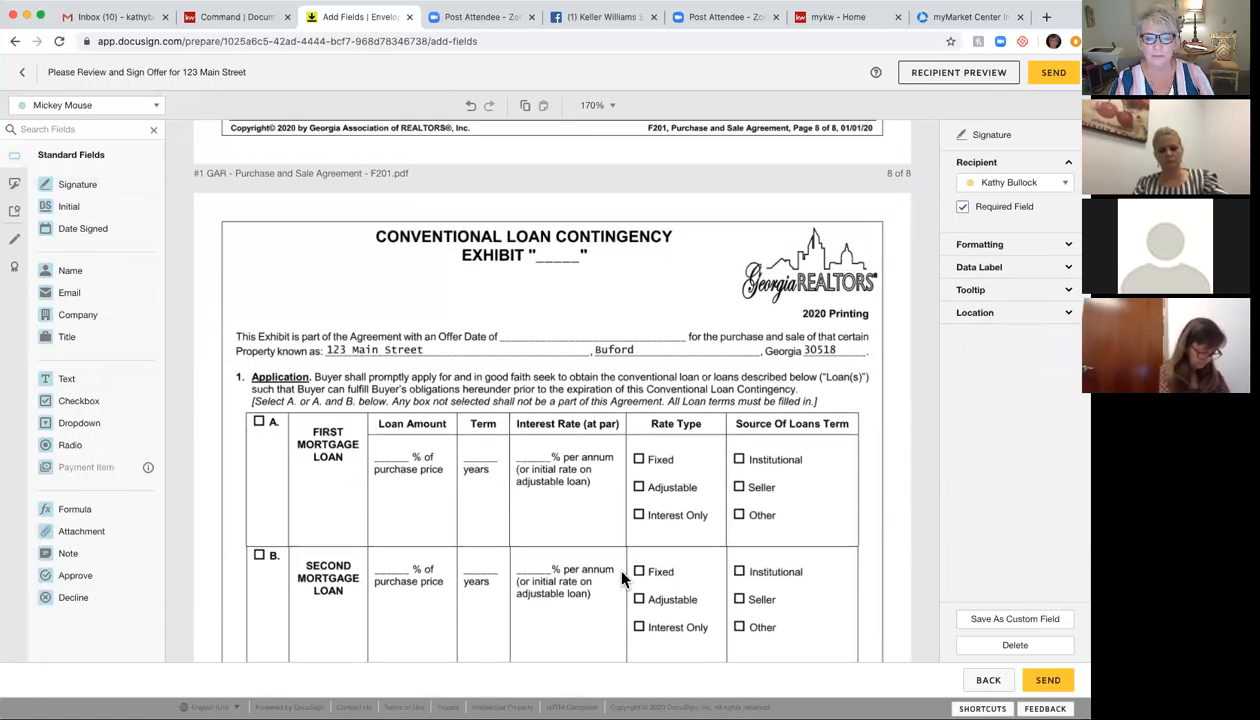
scroll(622, 578, "down", 1)
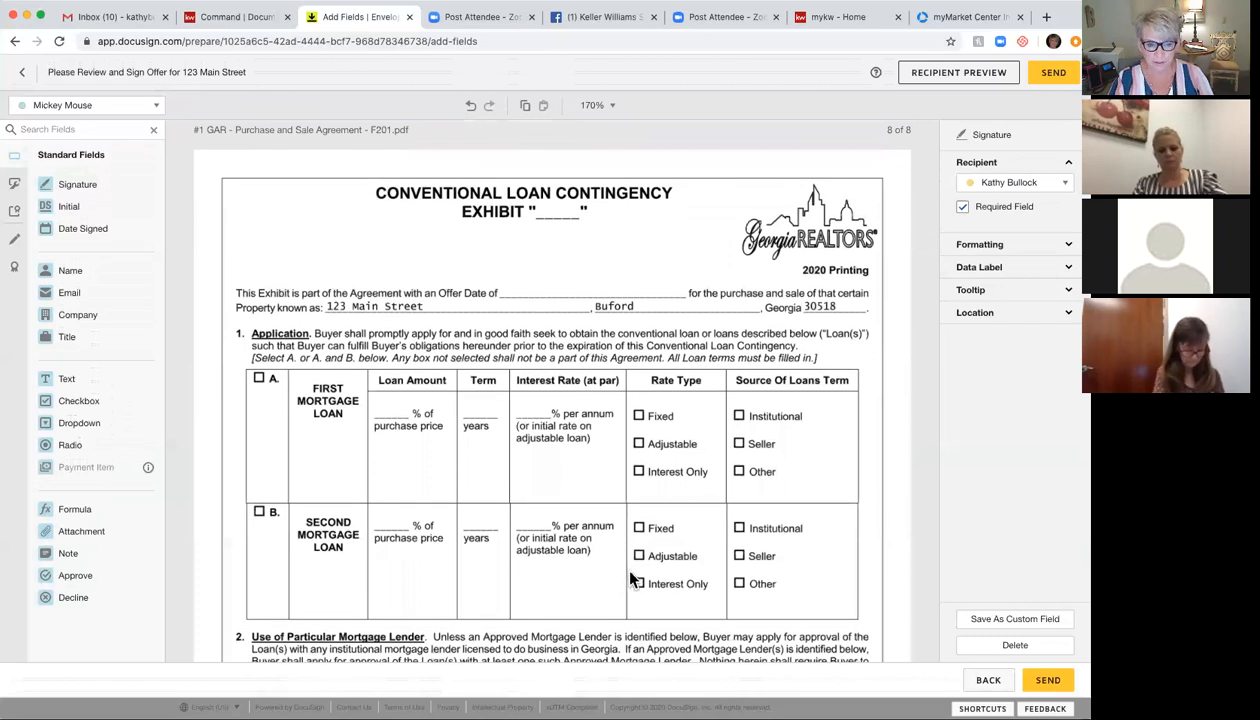
Step: Place a listing-agent Text field in the EXHIBIT letter blank of the loan exhibit title
left_click(140, 108)
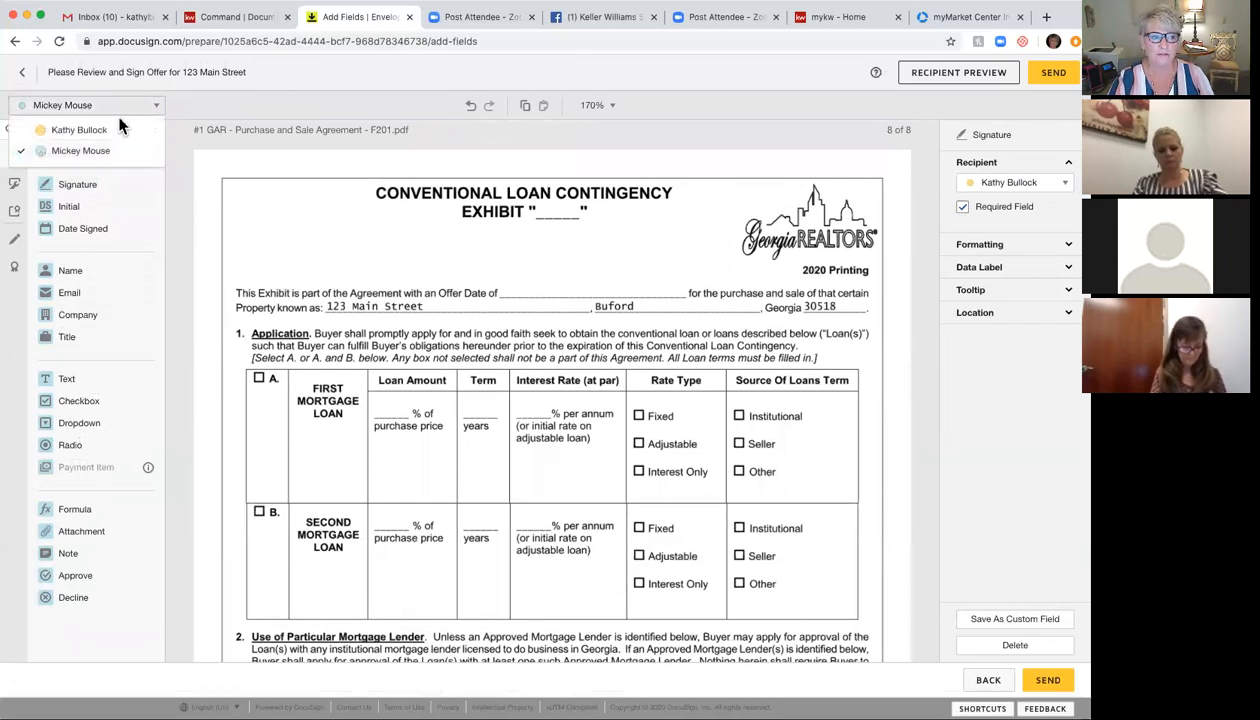
left_click(80, 130)
left_click_drag(76, 378, 573, 214)
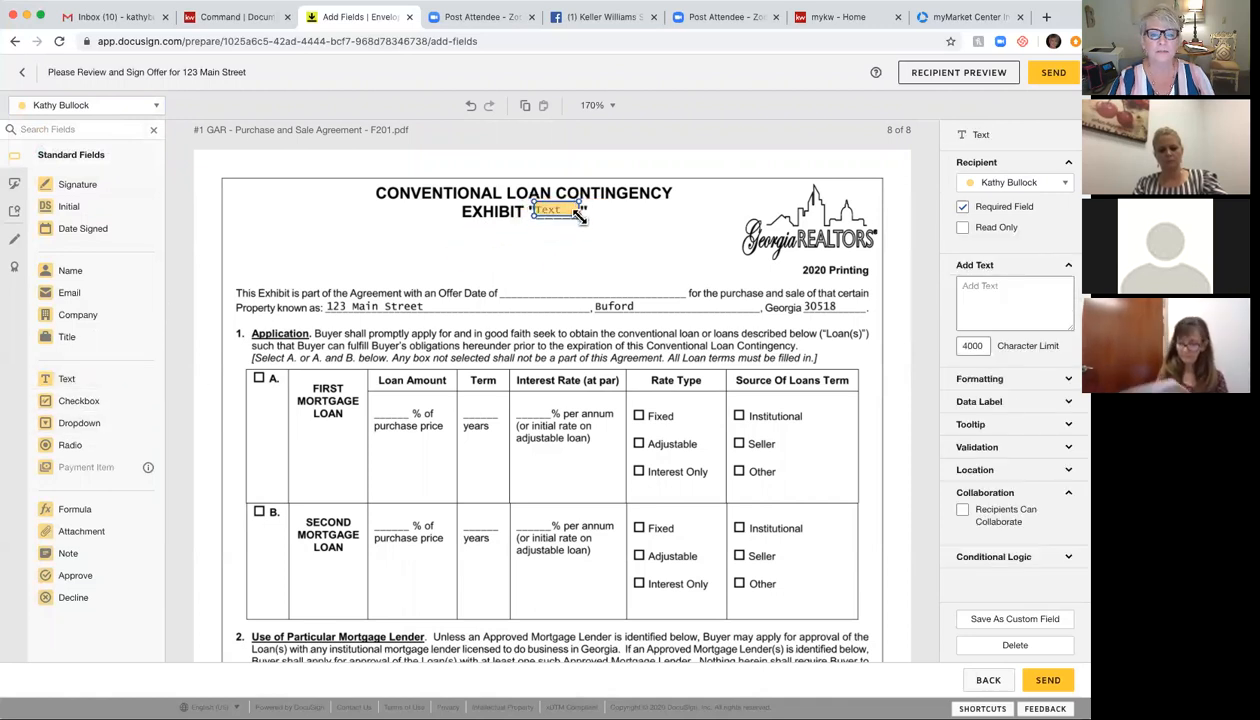
Step: Scroll through the F316 exhibit and CB04 pamphlet to the F301 Seller's Property Disclosure Statement
scroll(610, 374, "down", 15)
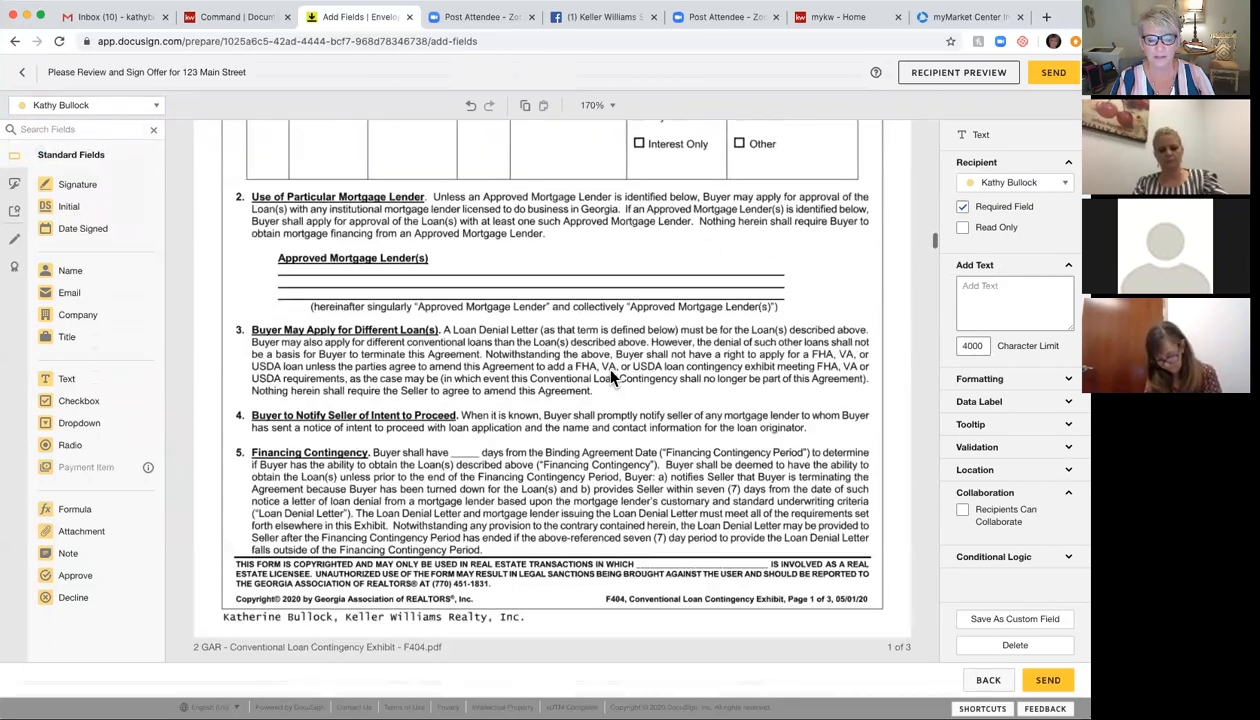
scroll(612, 378, "down", 6)
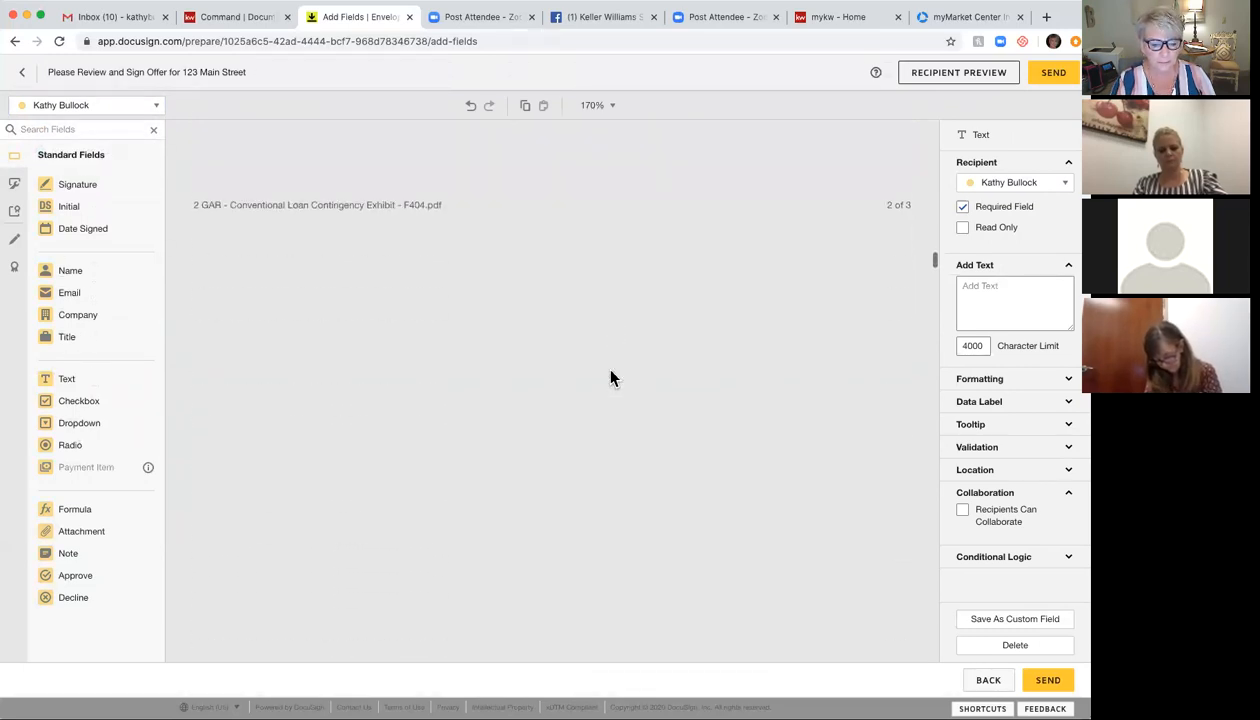
scroll(612, 378, "down", 8)
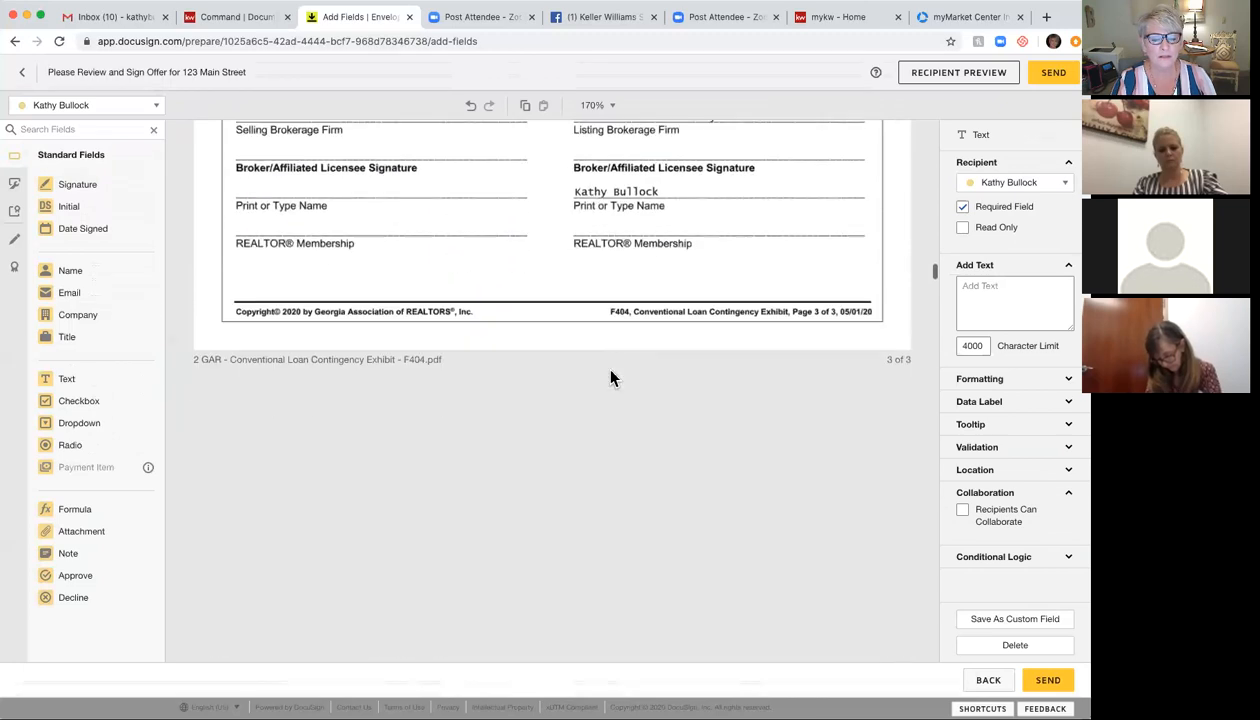
scroll(612, 378, "down", 4)
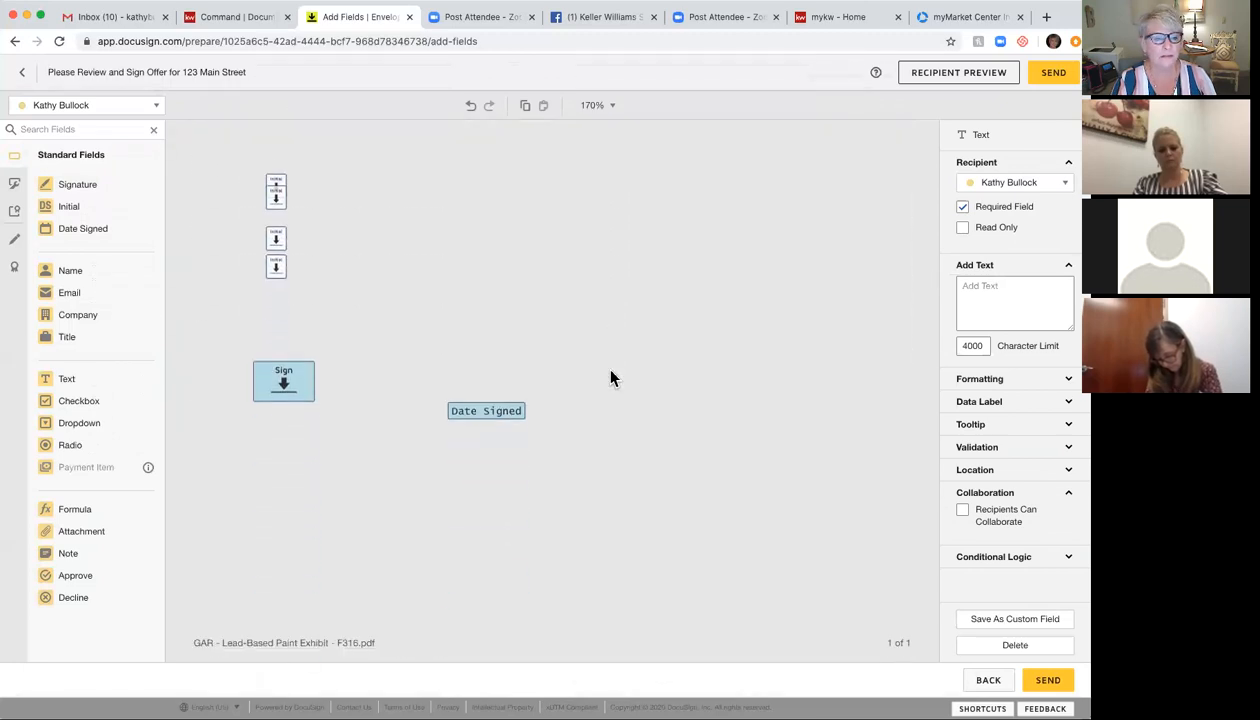
scroll(612, 378, "up", 9)
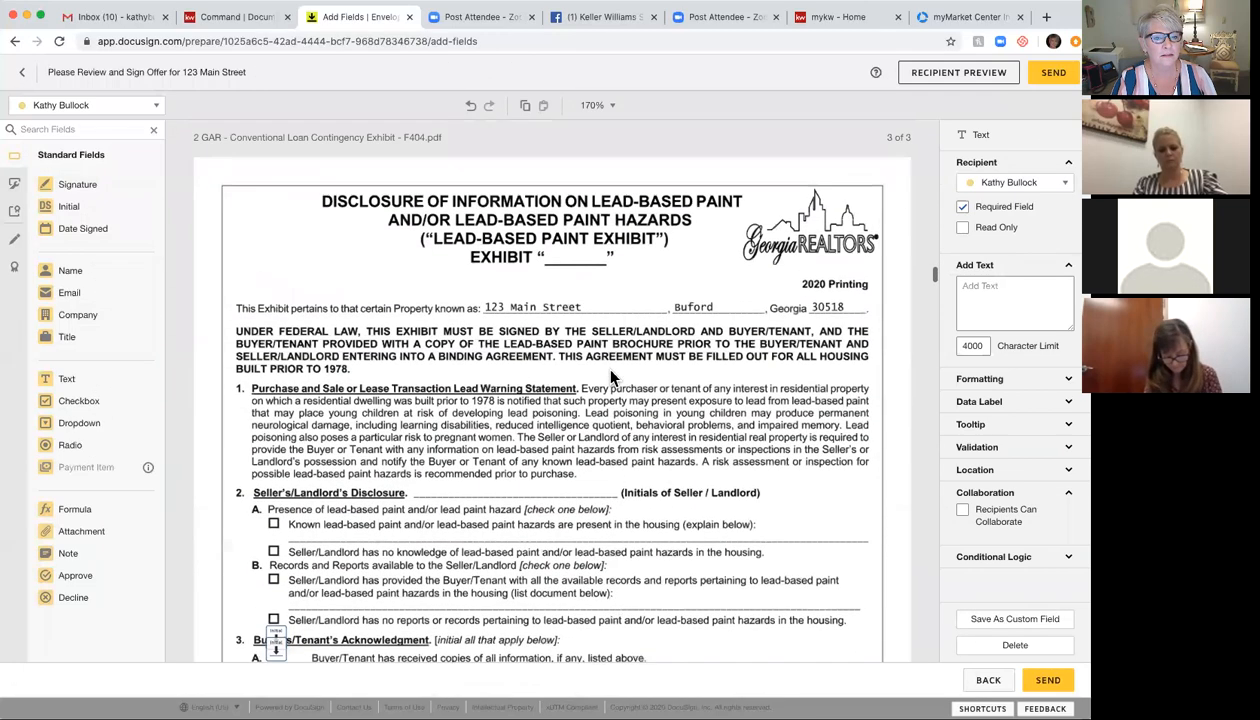
scroll(612, 378, "down", 20)
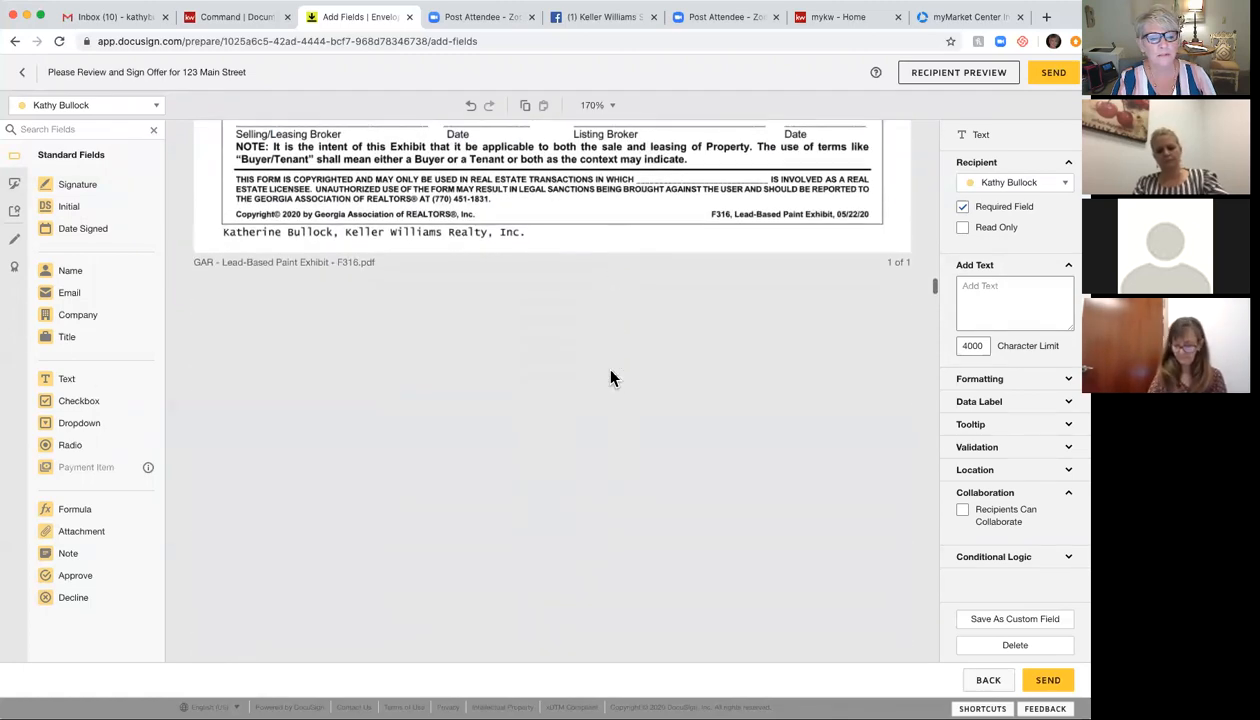
scroll(612, 378, "up", 11)
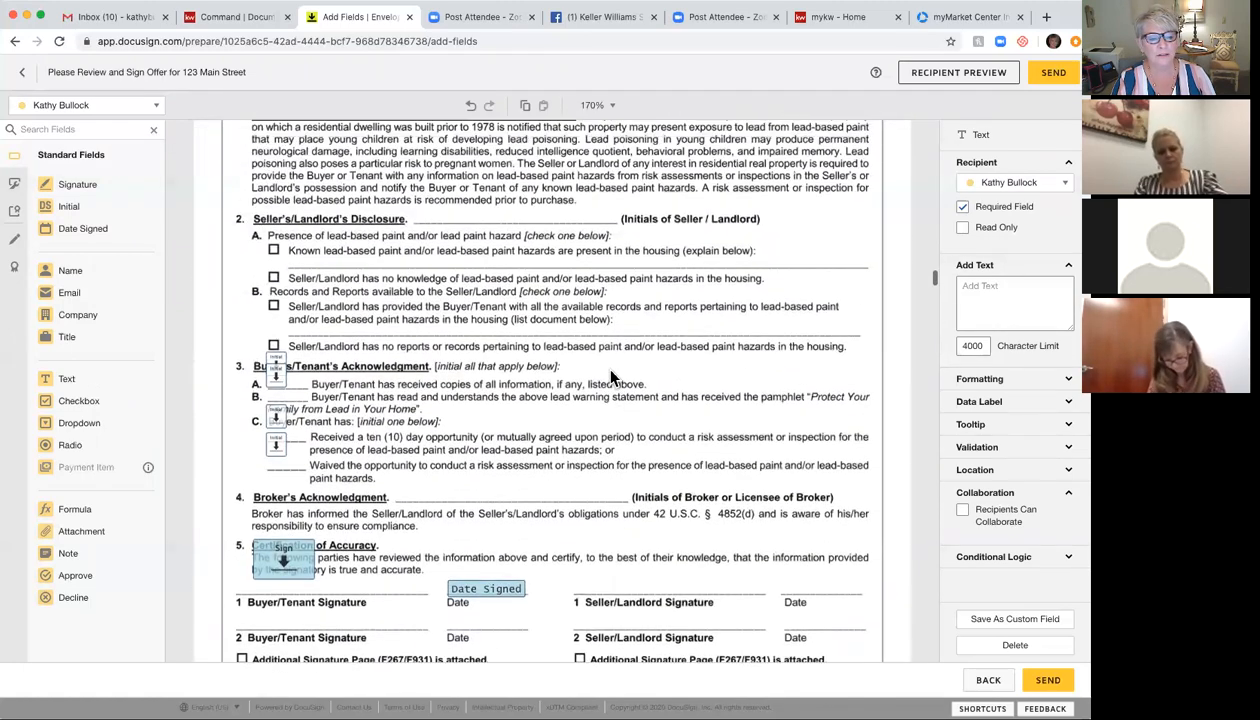
scroll(612, 378, "up", 2)
scroll(612, 378, "down", 7)
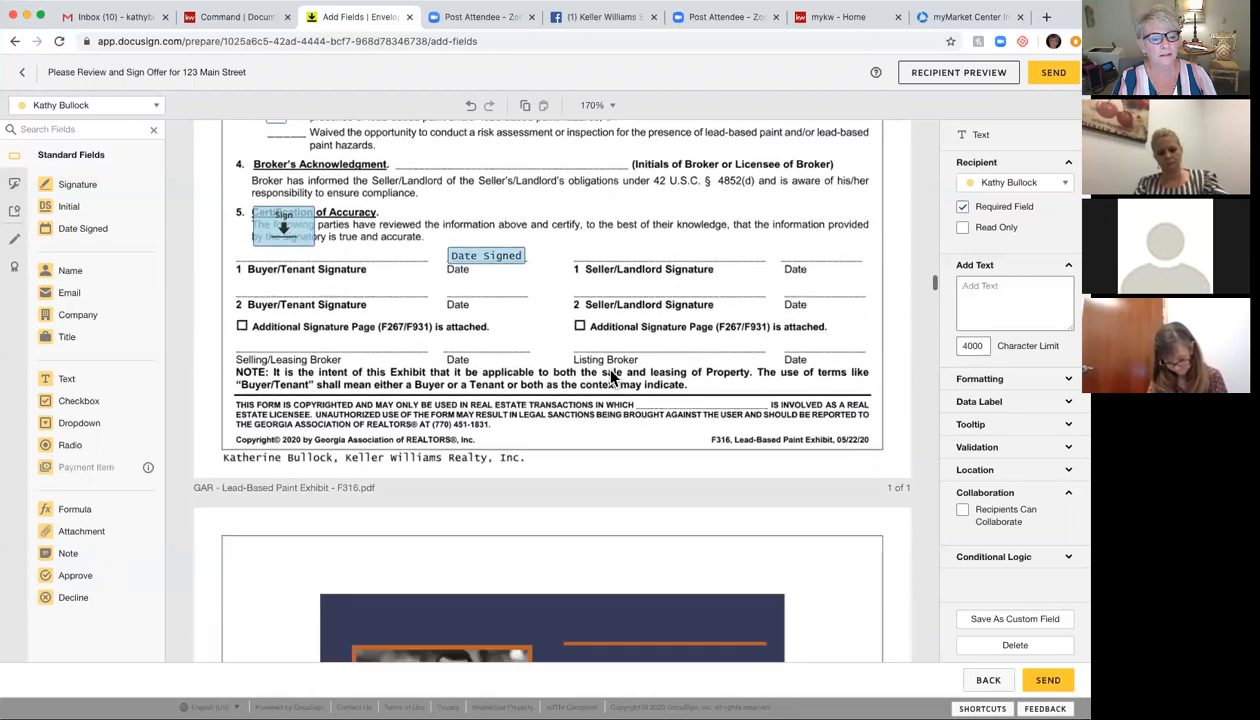
scroll(612, 378, "down", 20)
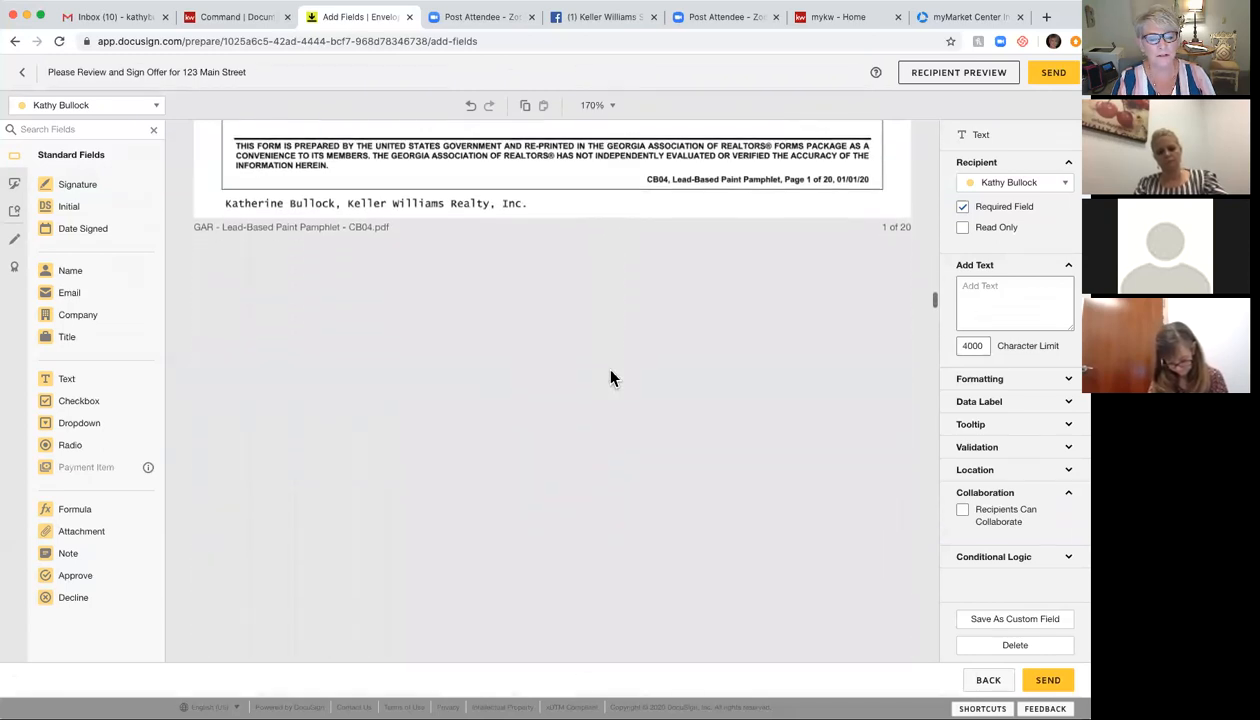
scroll(612, 378, "down", 4)
scroll(612, 378, "down", 10)
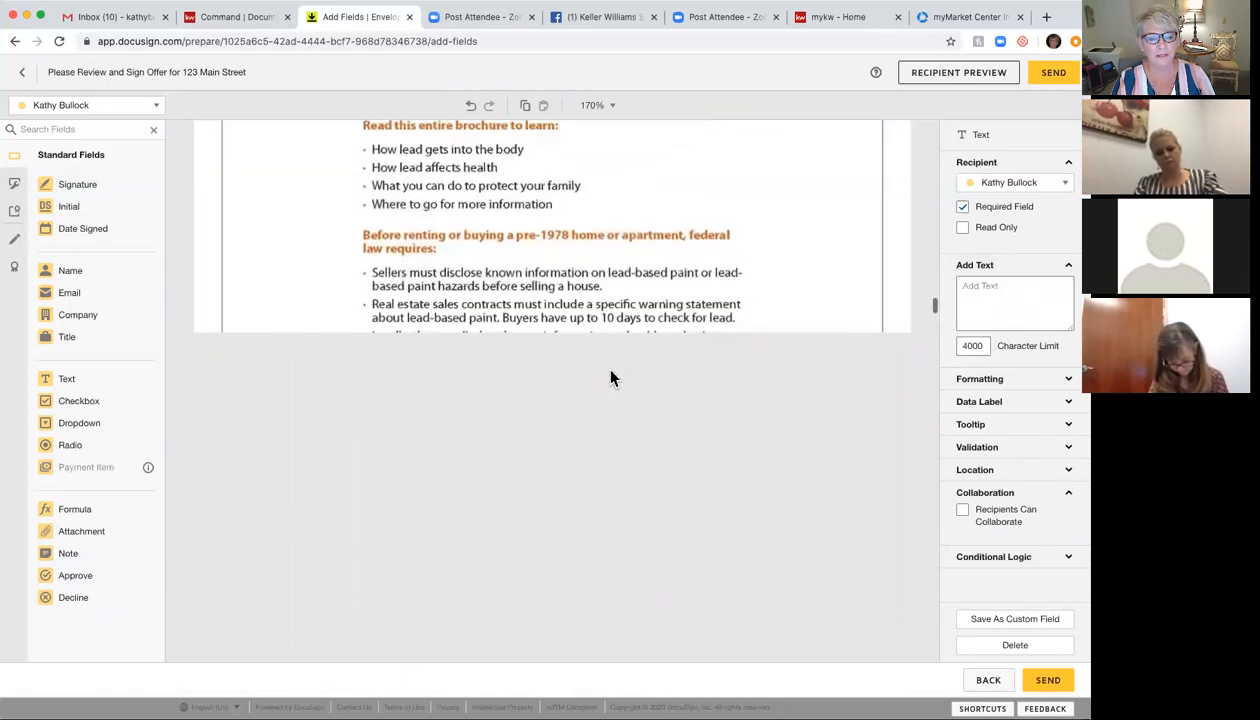
scroll(612, 378, "down", 10)
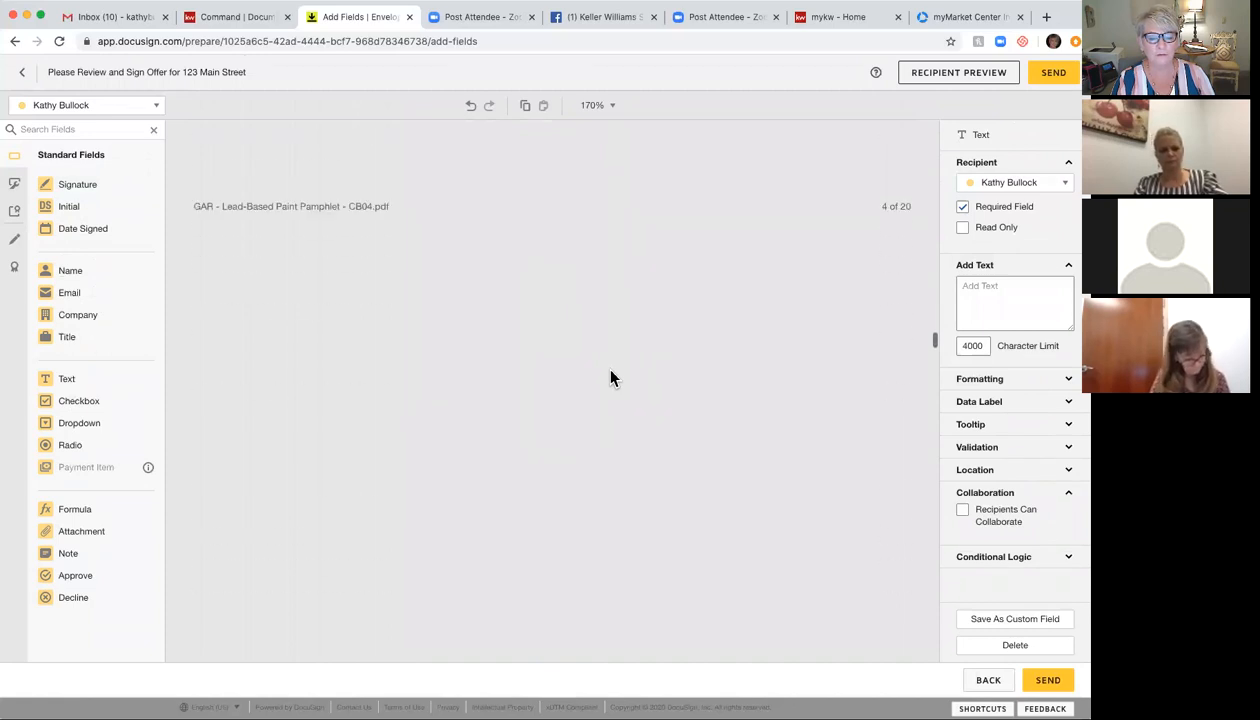
scroll(612, 378, "down", 15)
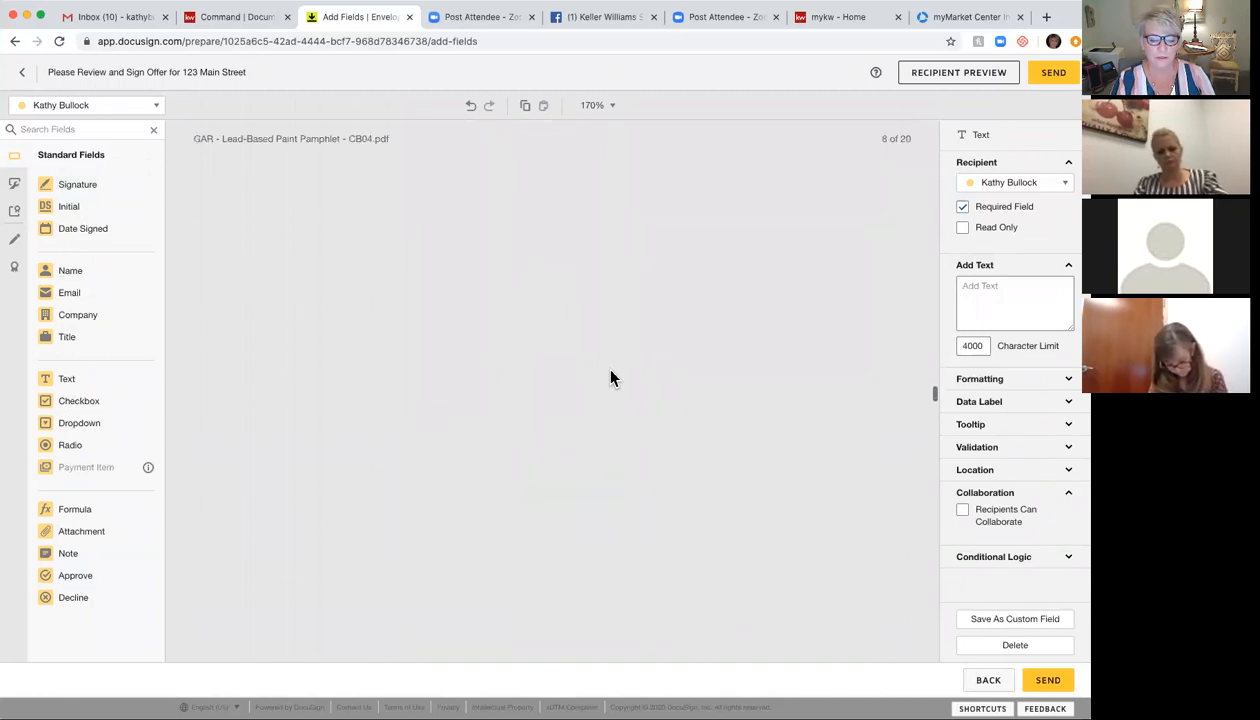
scroll(612, 378, "down", 8)
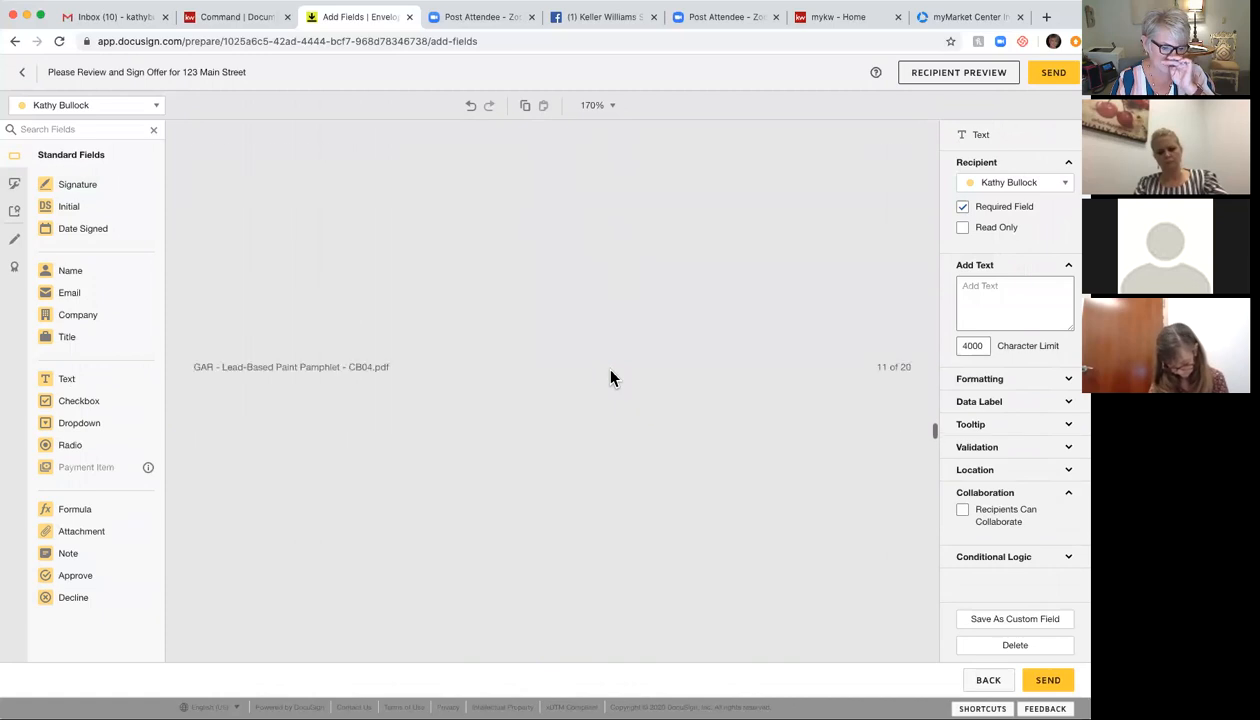
scroll(612, 378, "down", 5)
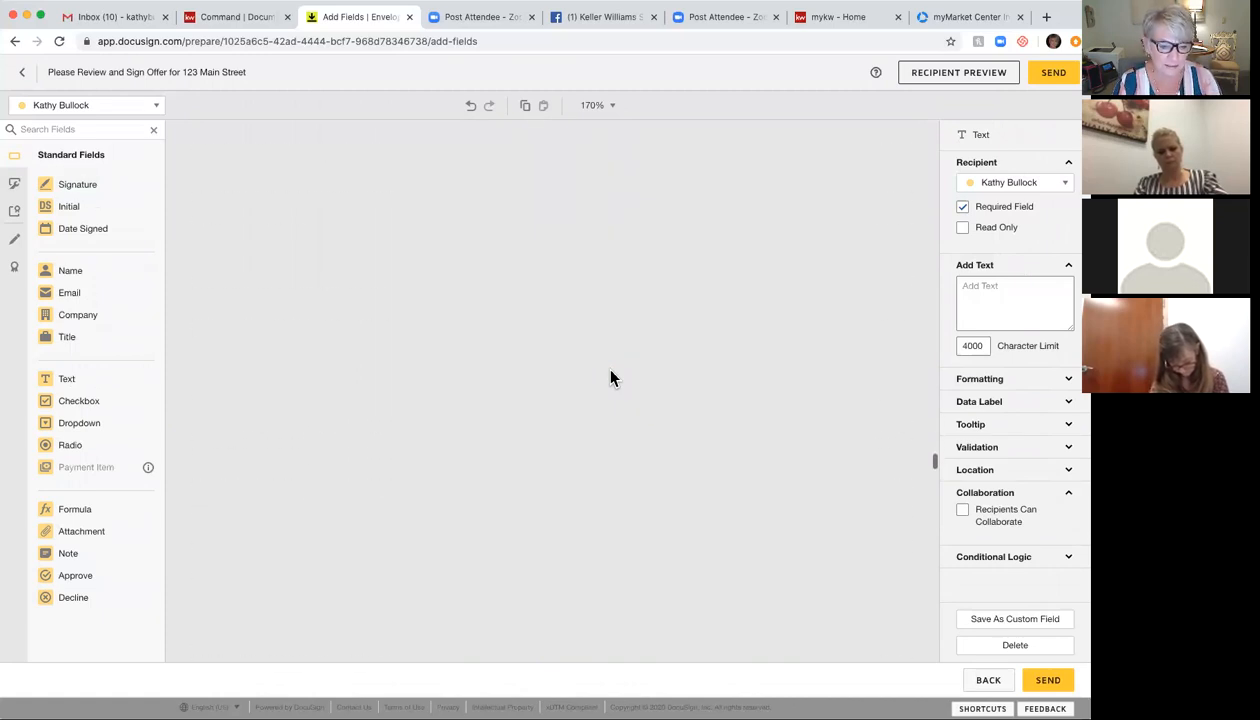
scroll(612, 378, "down", 8)
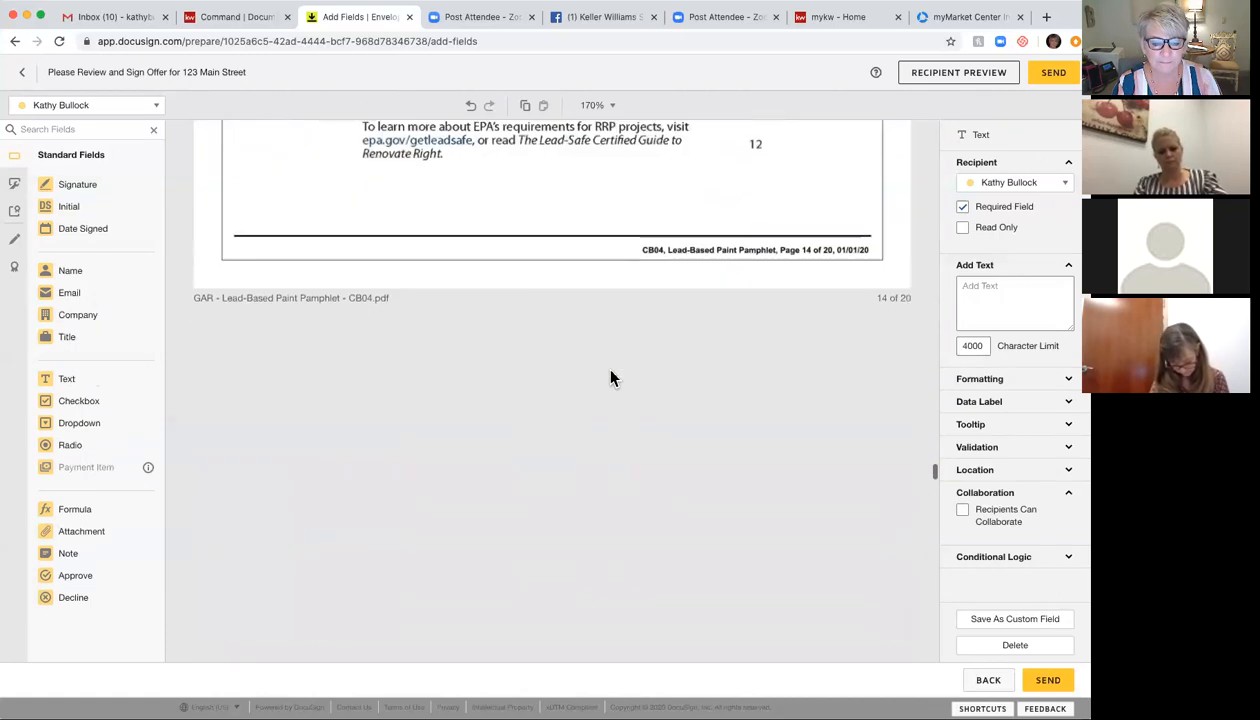
scroll(612, 378, "down", 8)
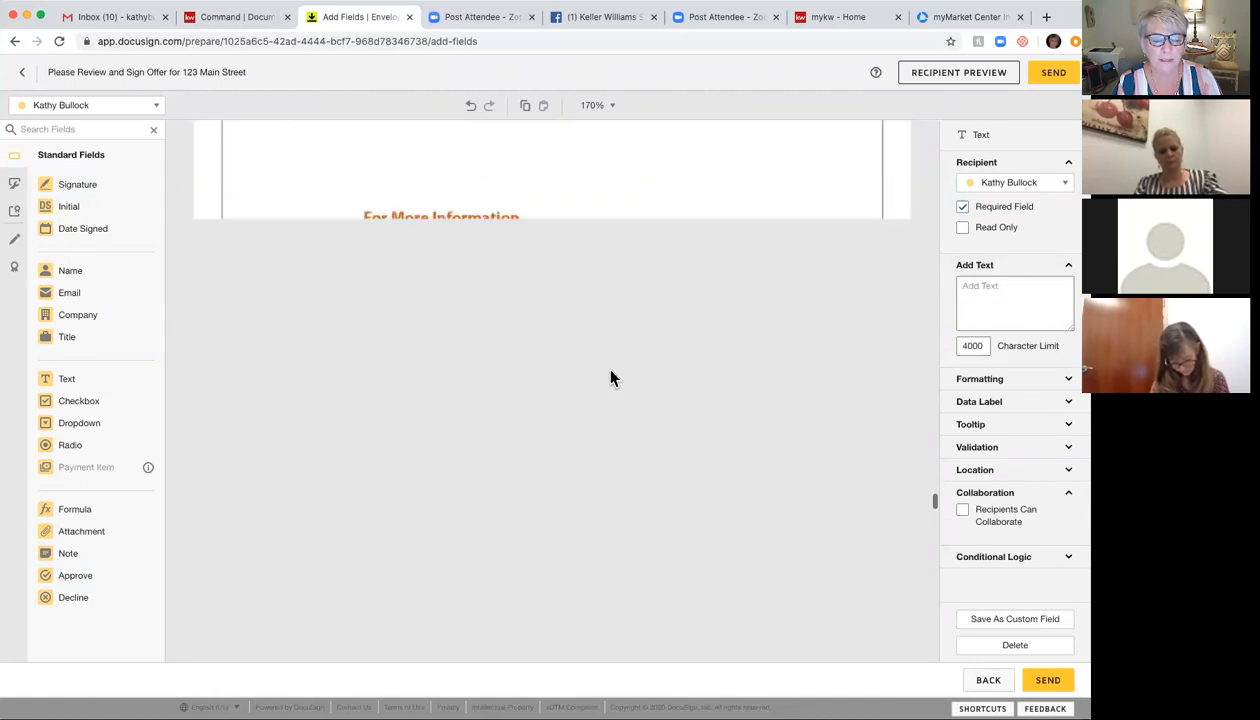
scroll(612, 378, "down", 6)
scroll(612, 378, "down", 6)
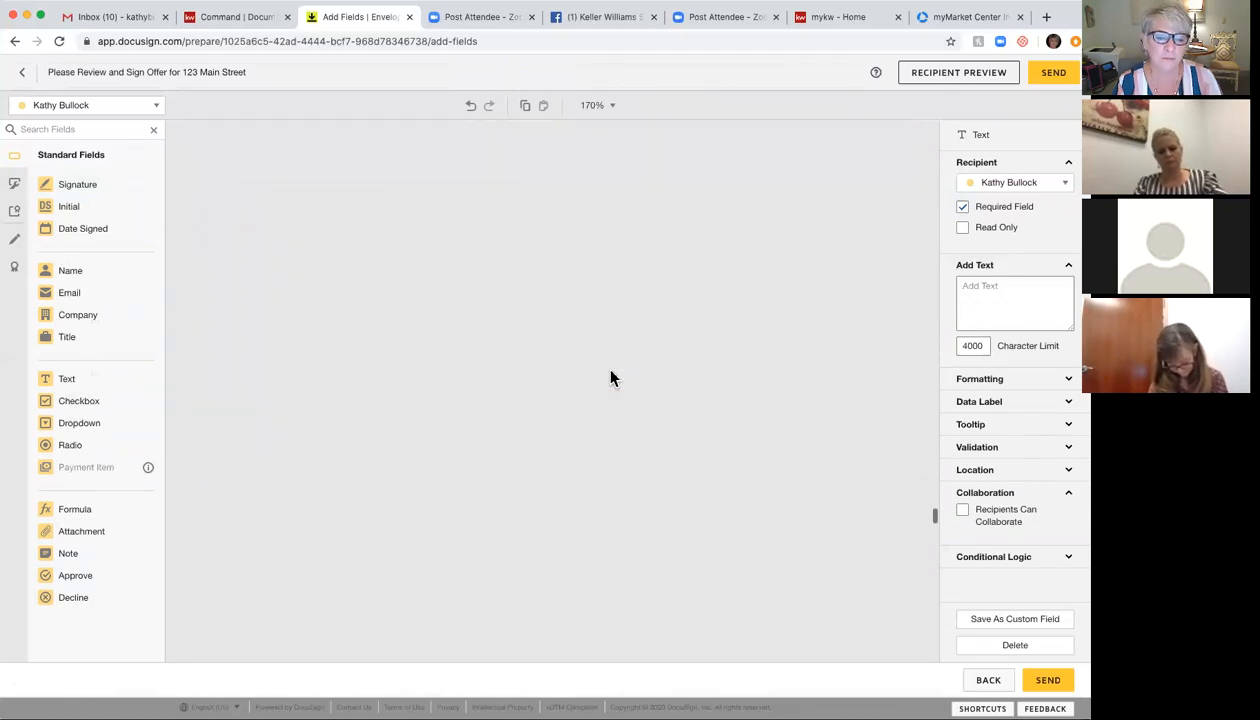
scroll(612, 378, "down", 15)
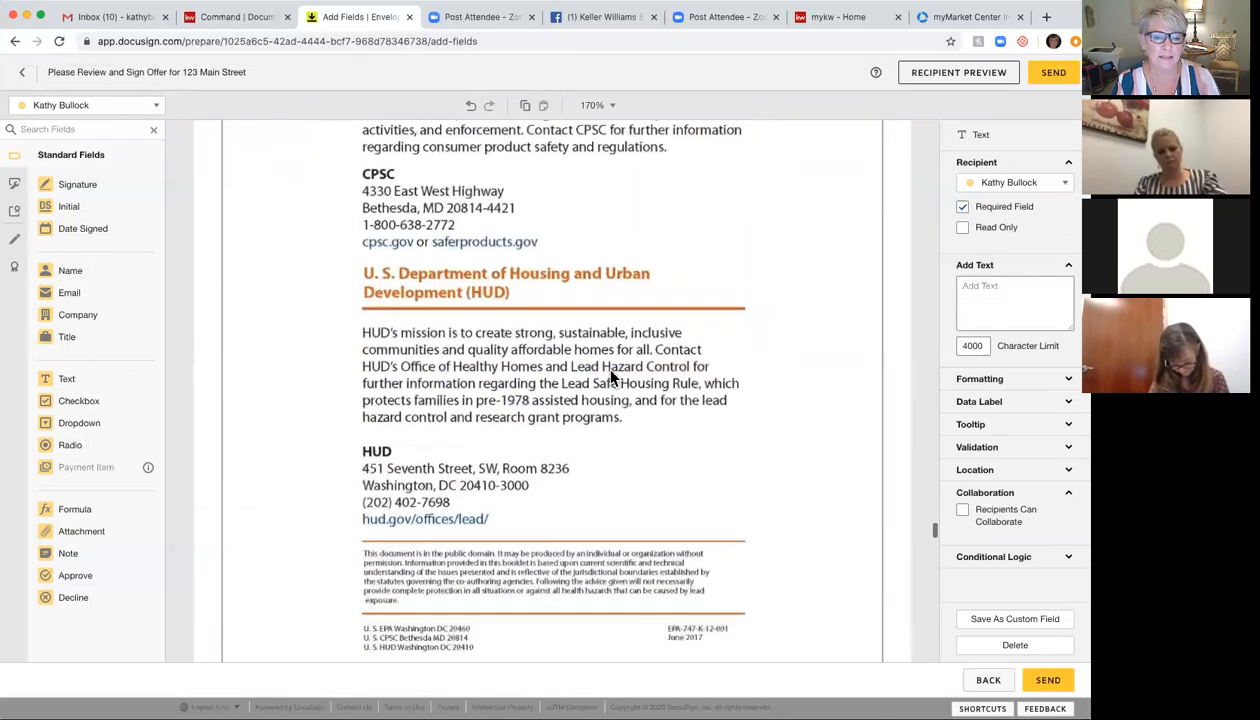
scroll(612, 378, "down", 10)
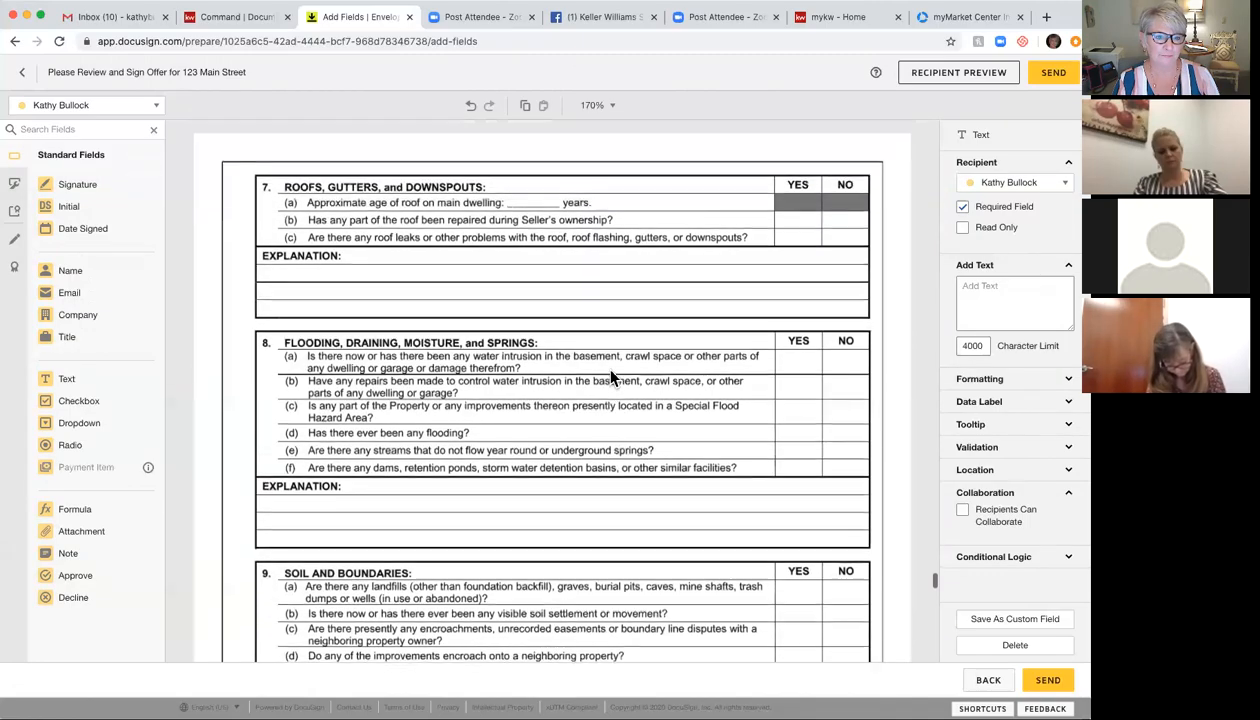
scroll(612, 378, "up", 10)
Step: Deselect the text field and switch the active recipient to the second signer
scroll(612, 378, "up", 5)
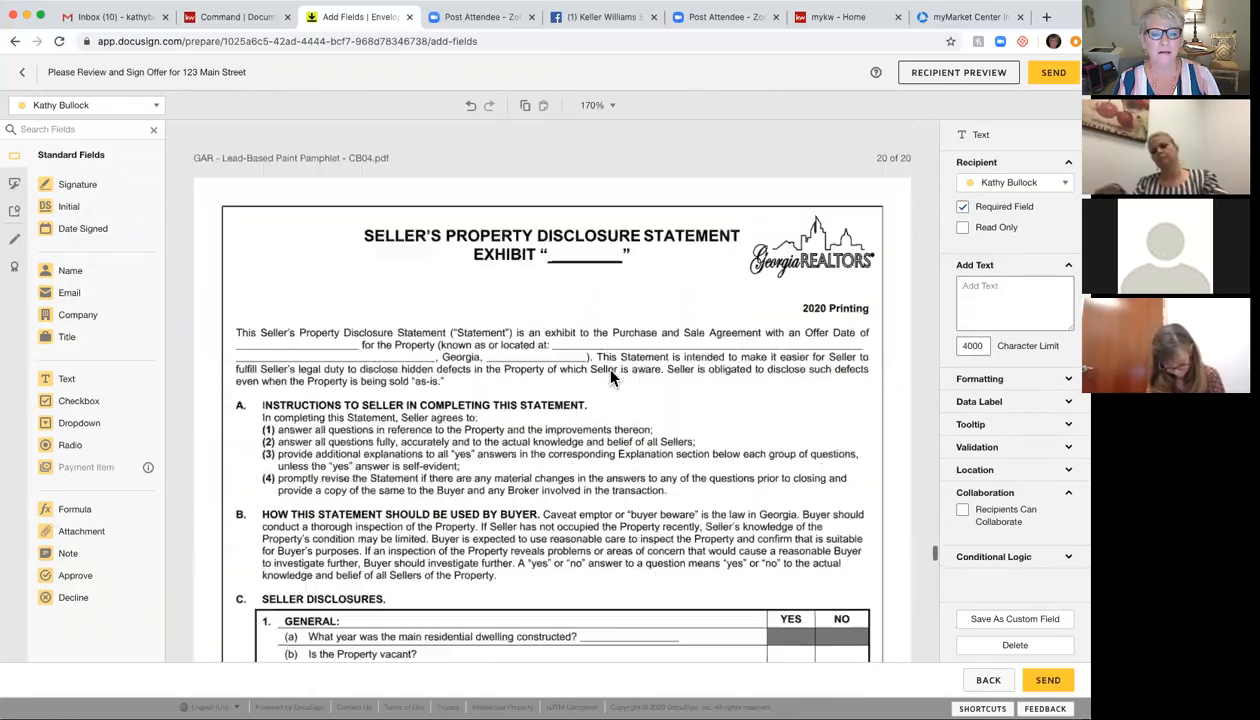
scroll(612, 378, "down", 2)
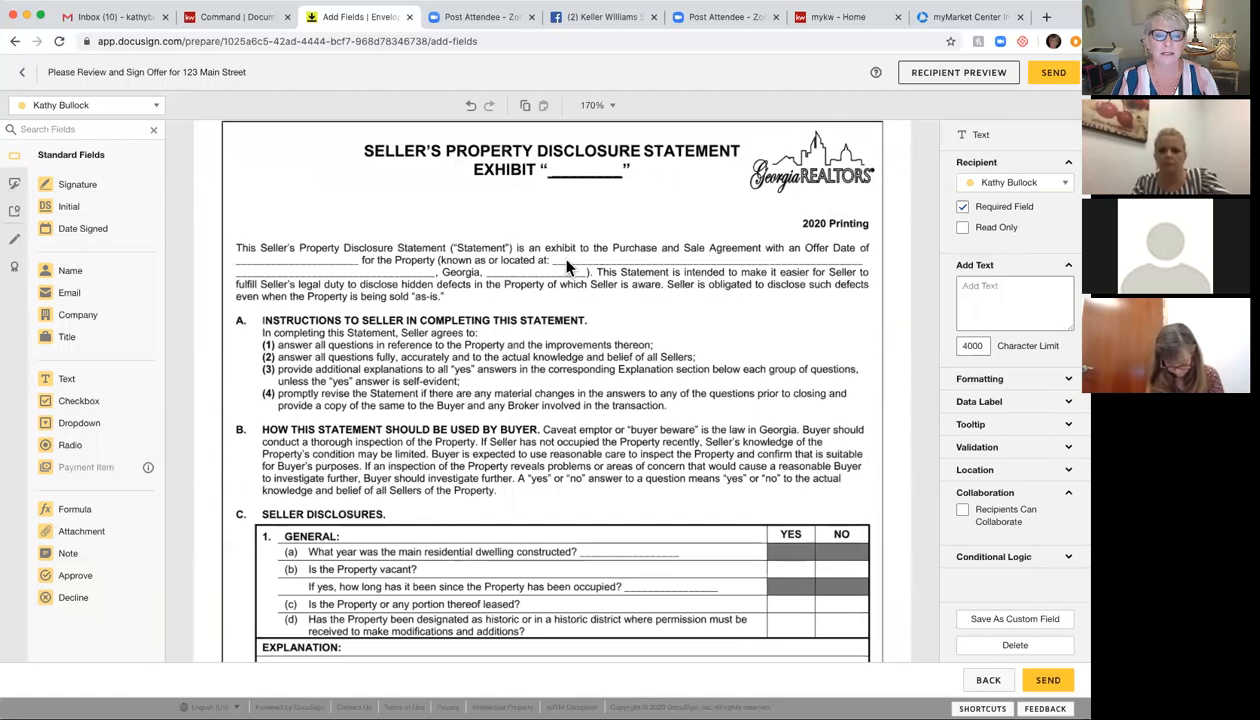
left_click(558, 267)
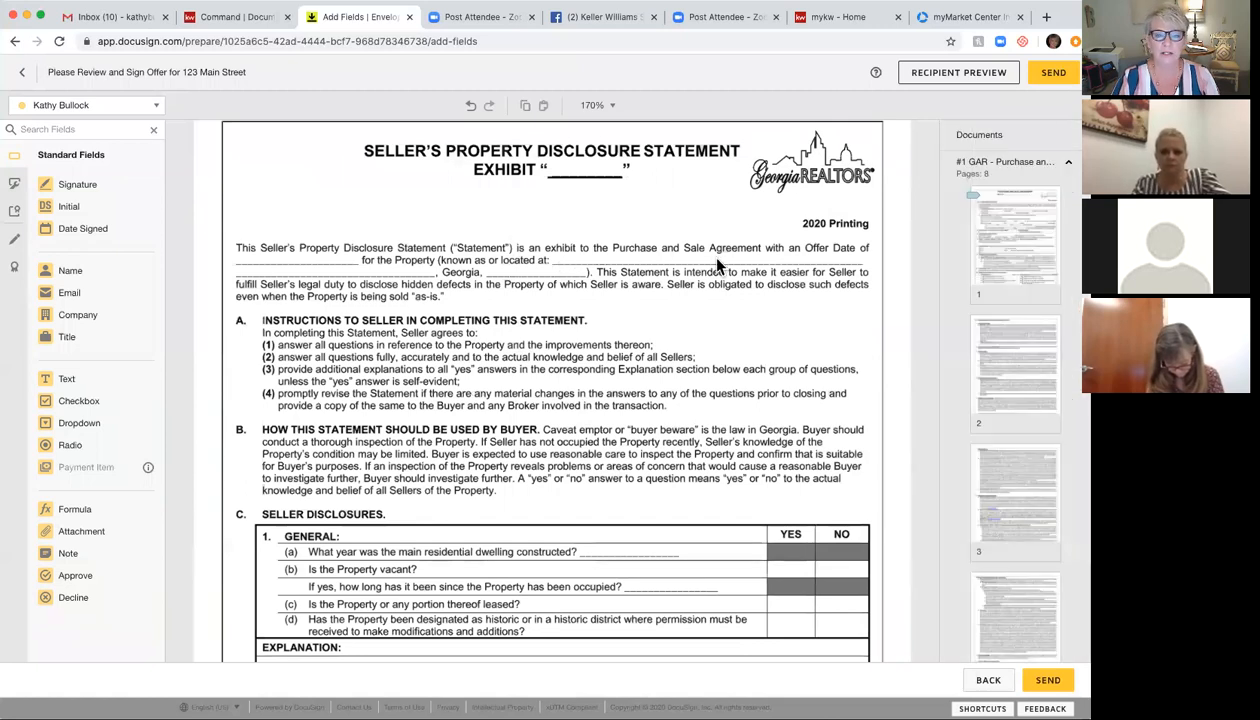
left_click(120, 110)
left_click(104, 150)
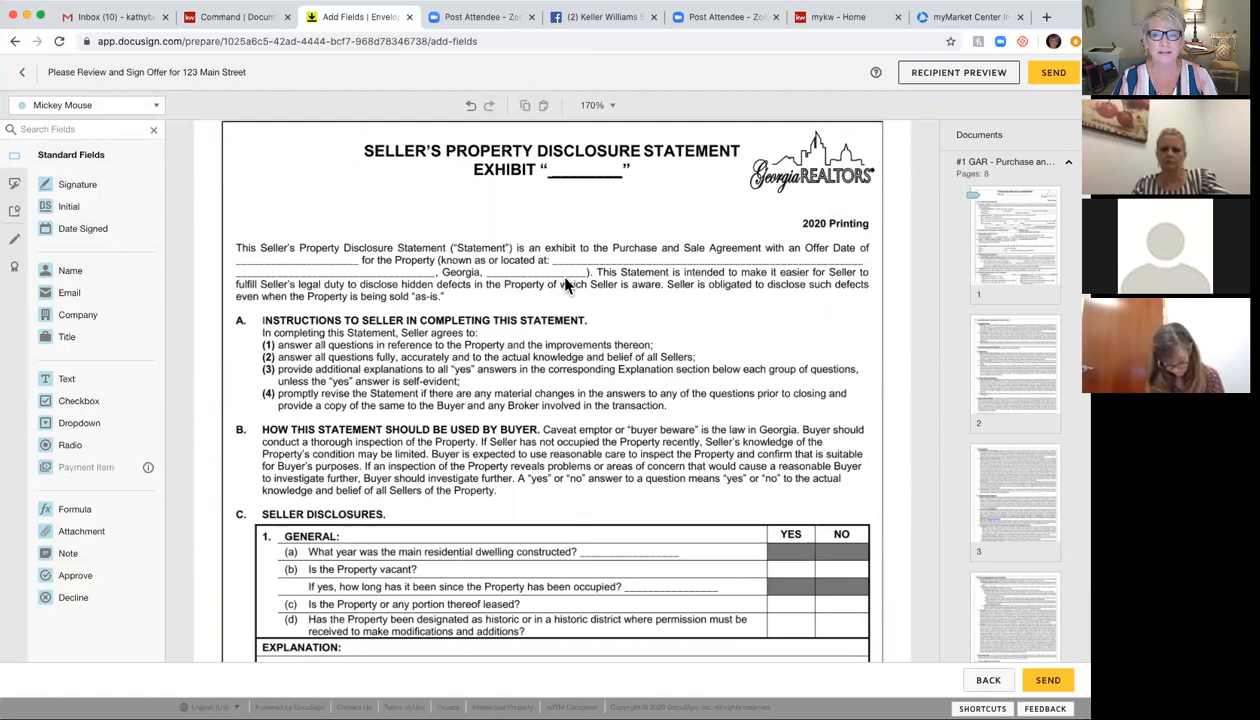
Step: Review the tagged documents and send the 'Offer 123 Main' envelope
scroll(565, 285, "down", 1)
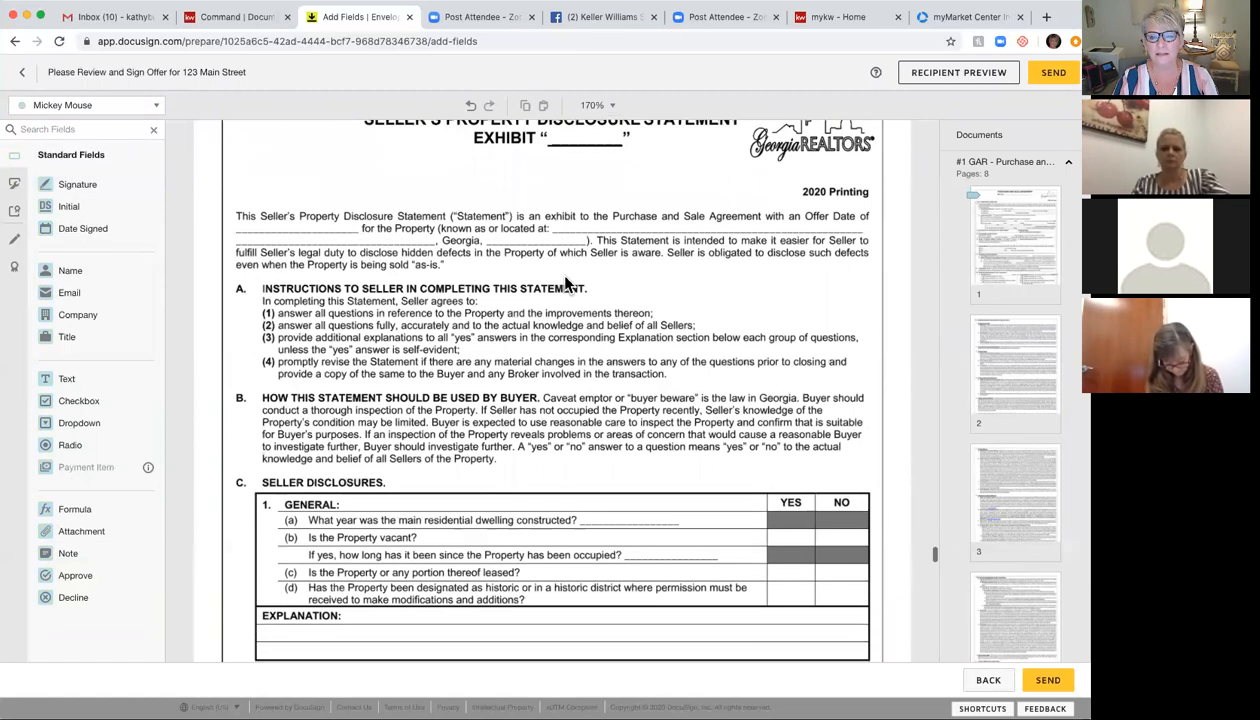
scroll(565, 285, "up", 2)
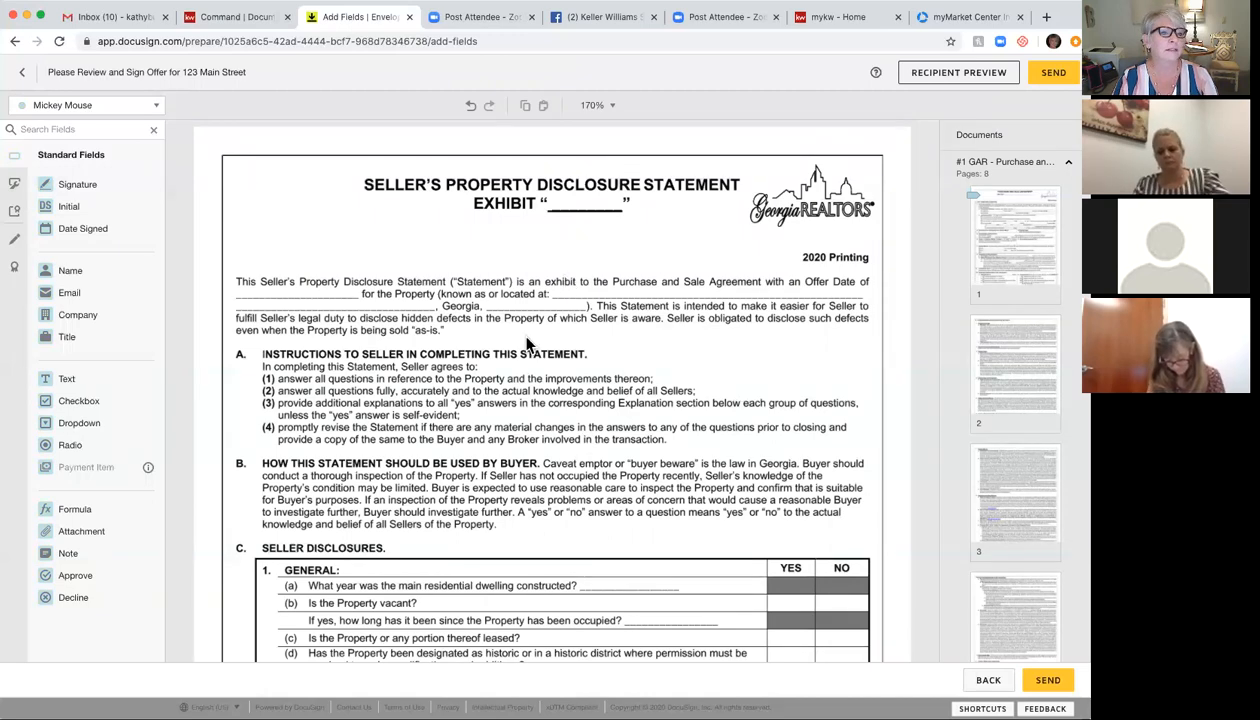
scroll(529, 343, "down", 8)
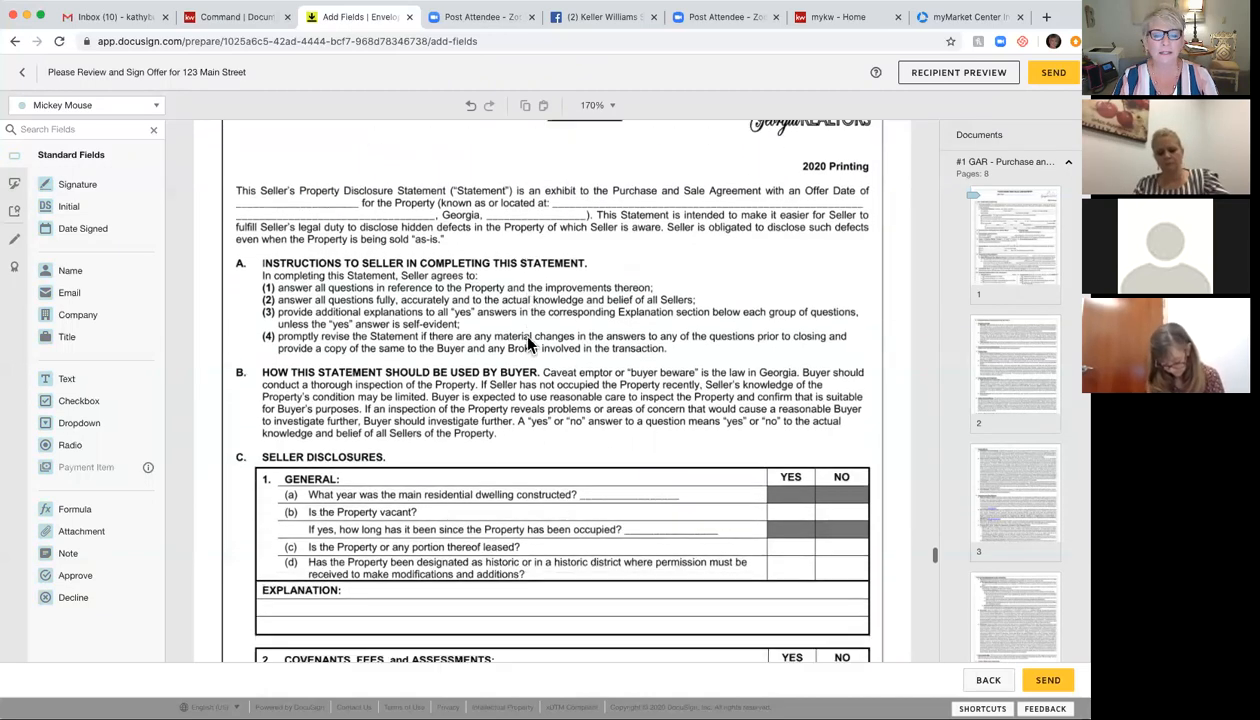
scroll(529, 343, "down", 20)
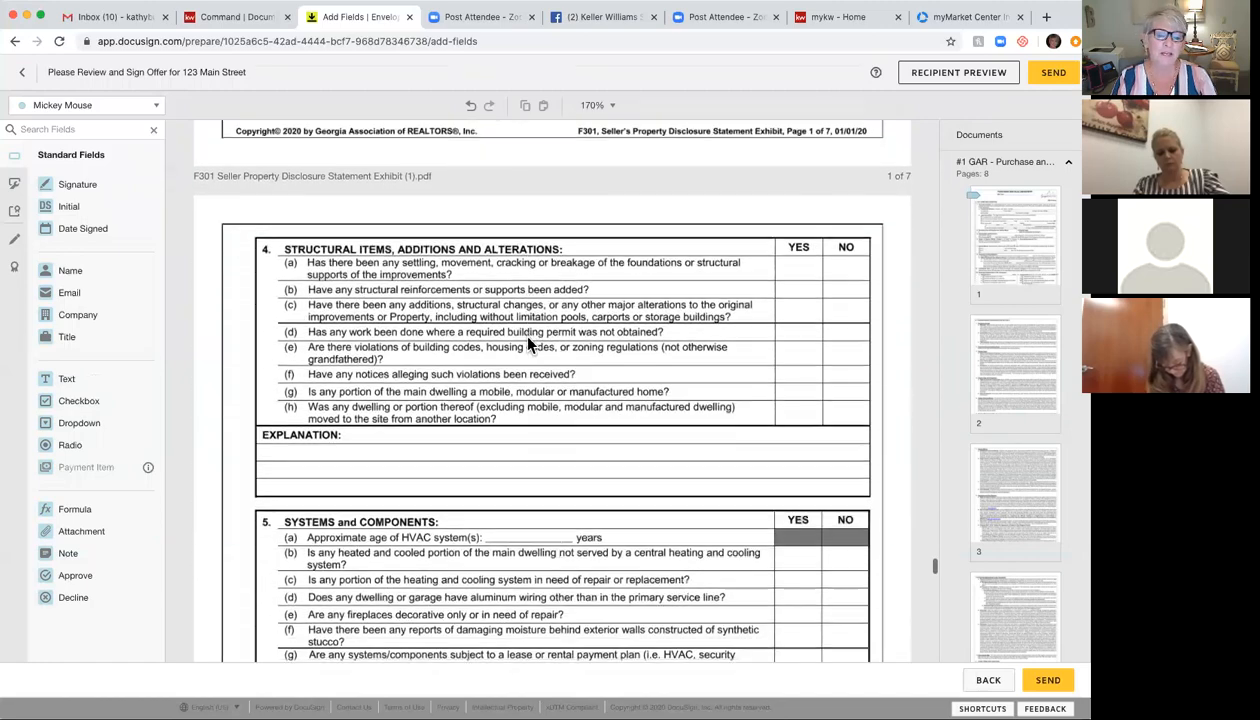
scroll(529, 343, "down", 15)
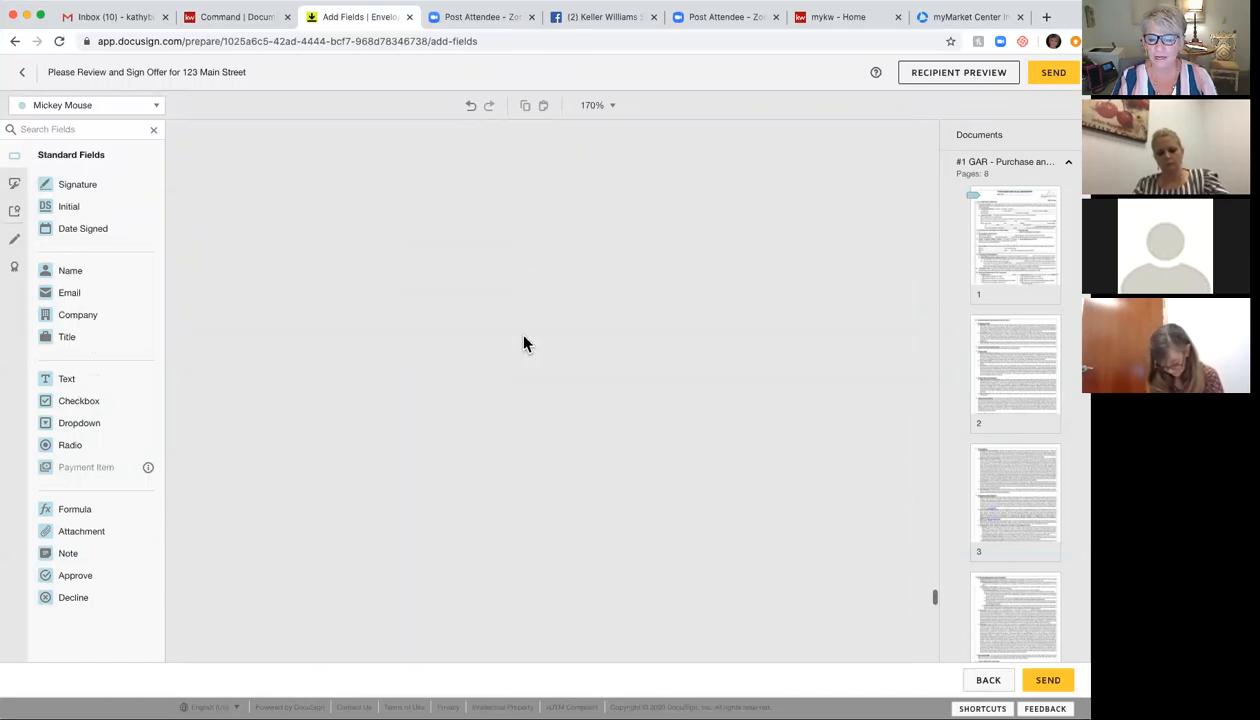
left_click(1050, 686)
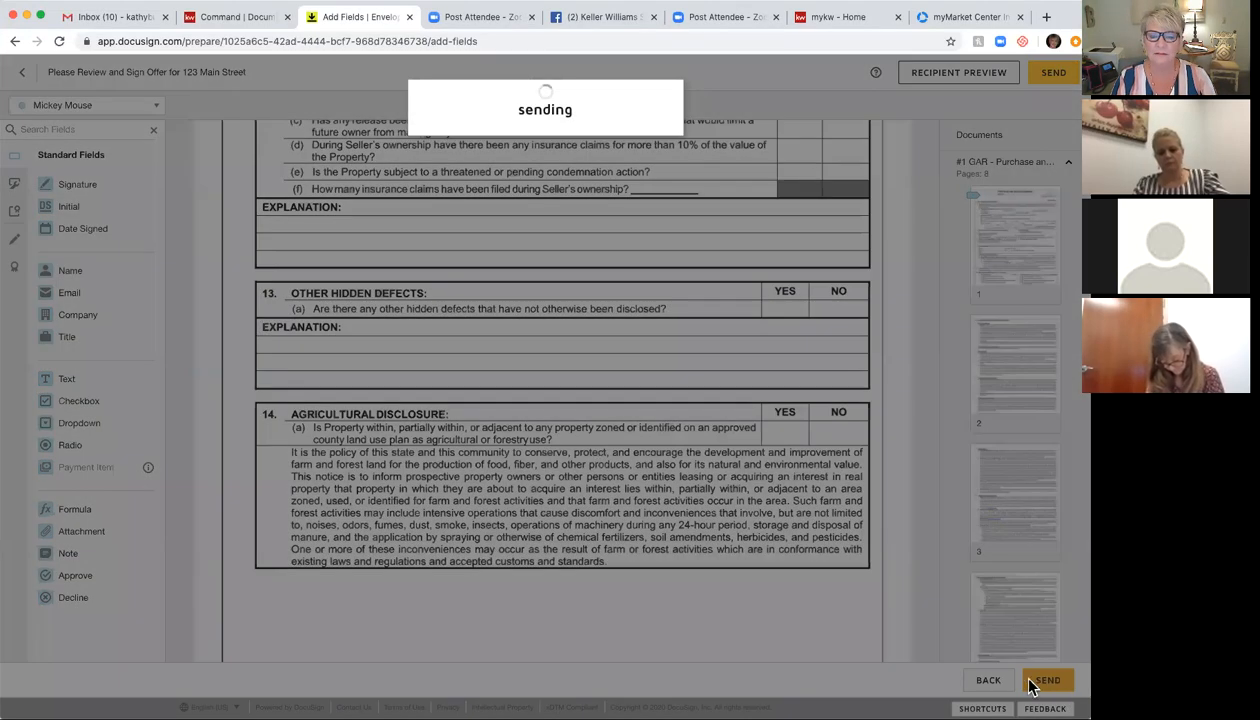
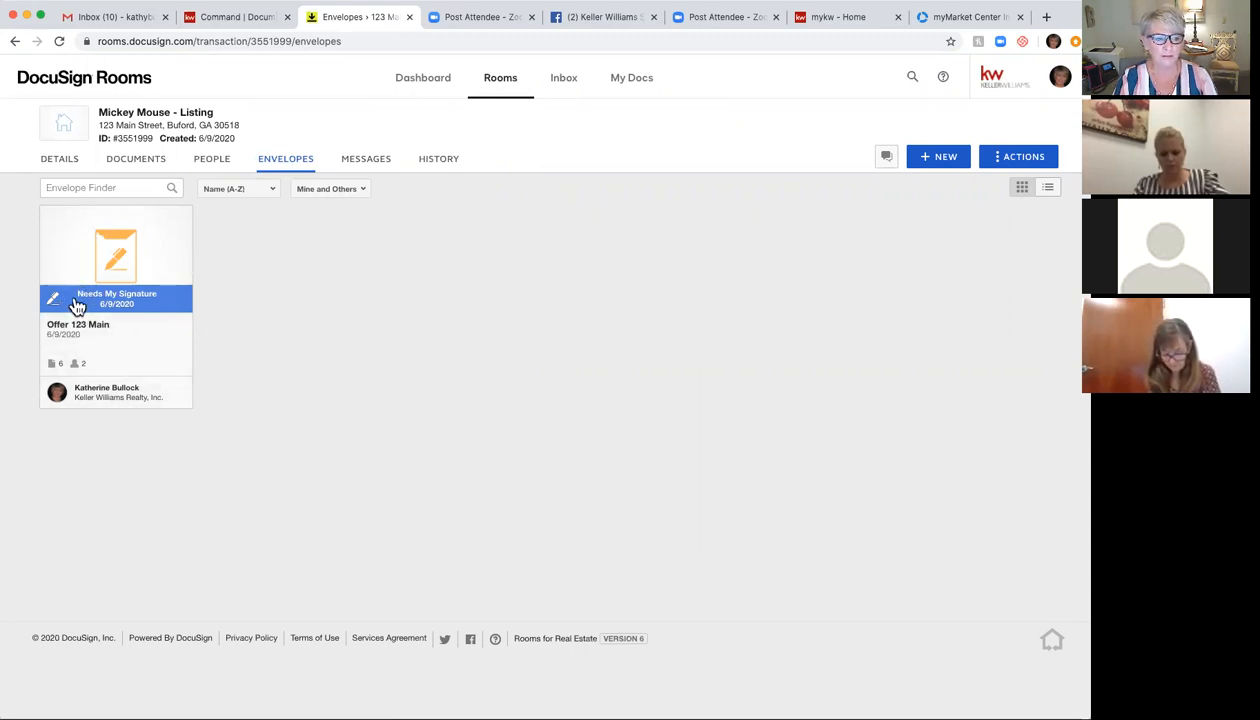
Step: Open the Offer 123 Main envelope awaiting signature and begin signing it
left_click(148, 303)
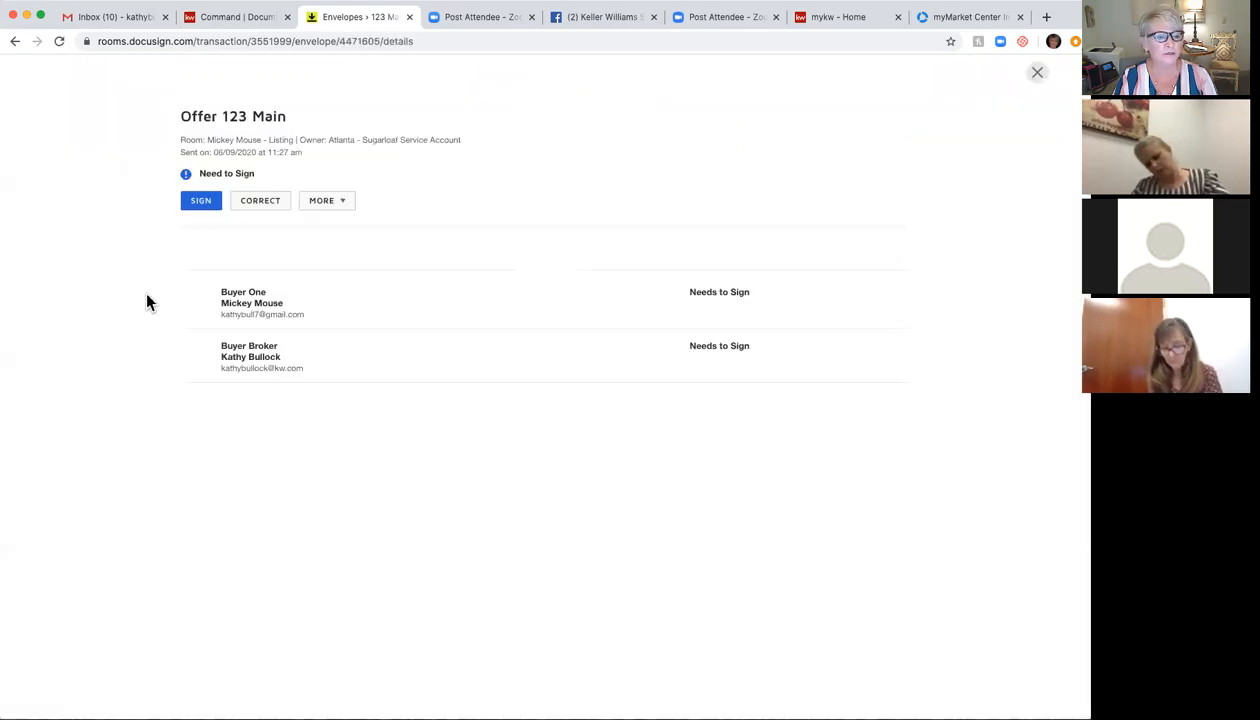
left_click(201, 202)
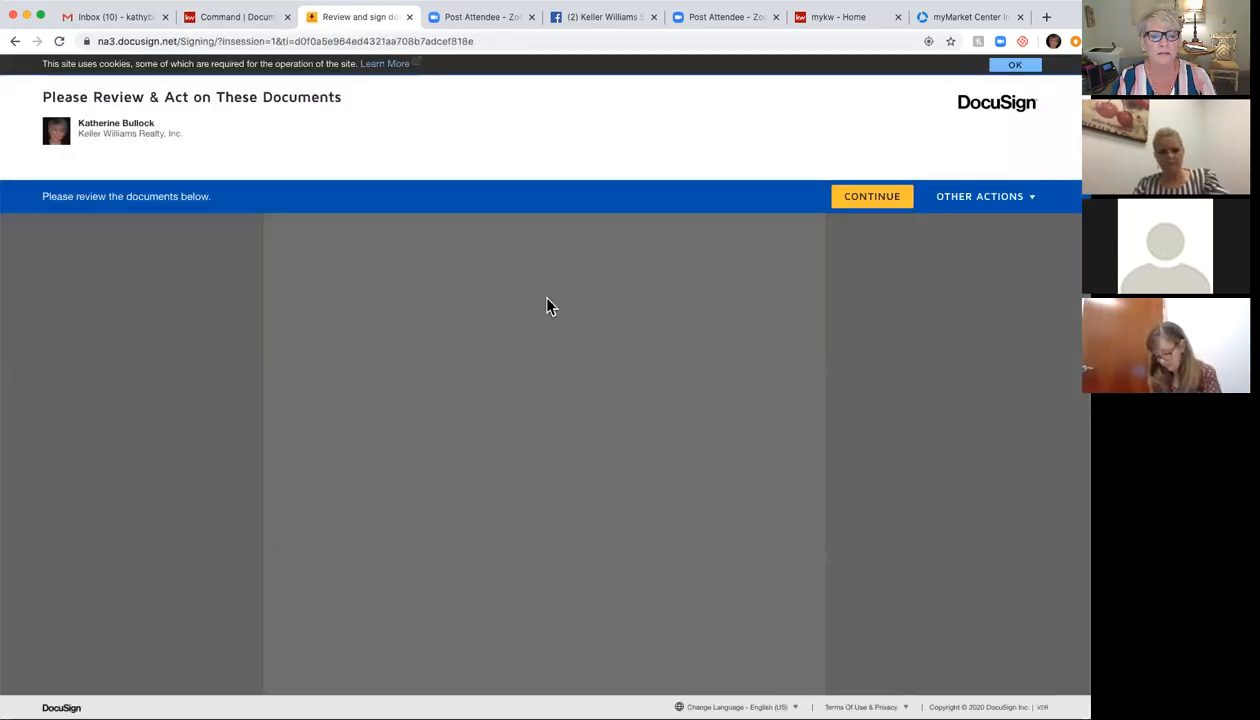
left_click(889, 197)
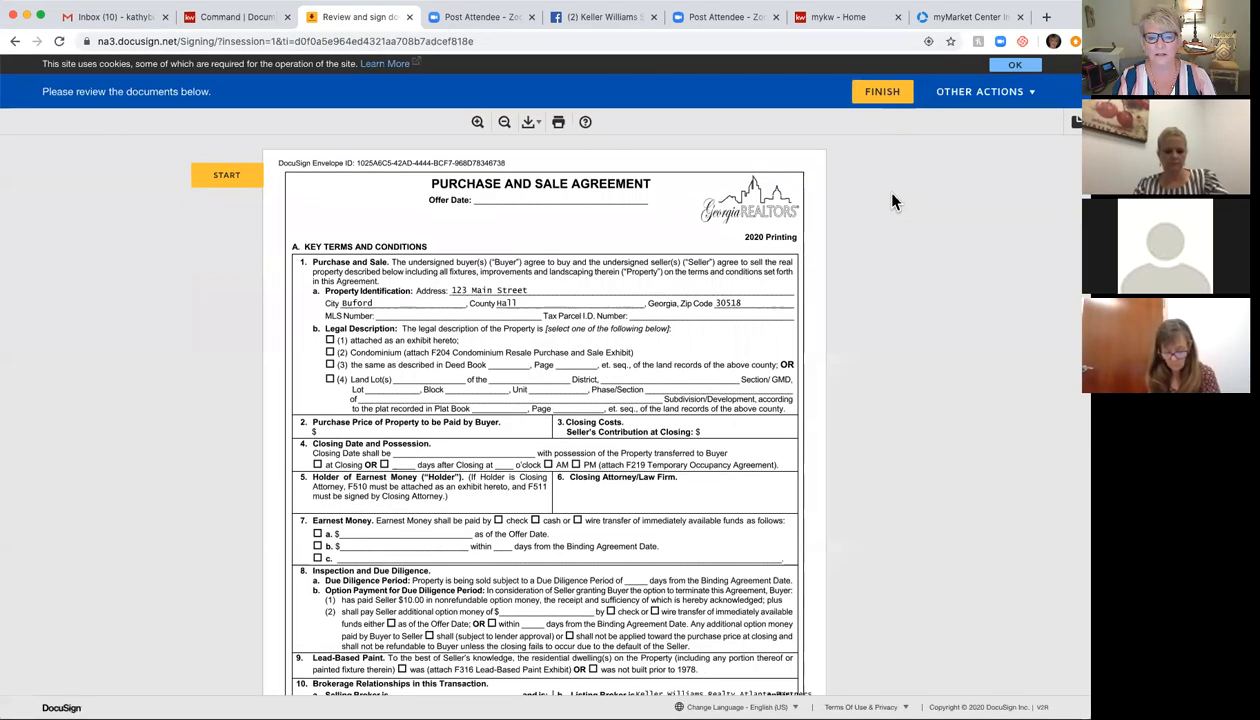
Step: Mark the F601 contingency exhibit included, sign as the buyer's broker, and finish
left_click(210, 176)
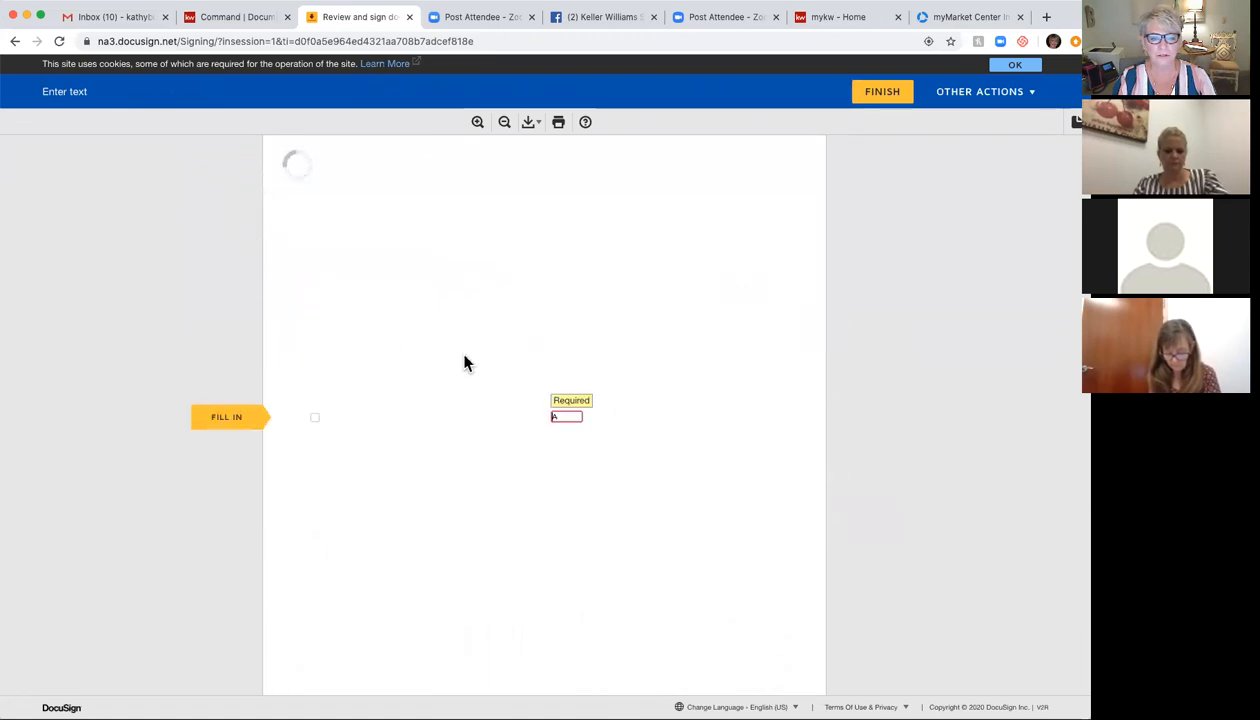
left_click(314, 417)
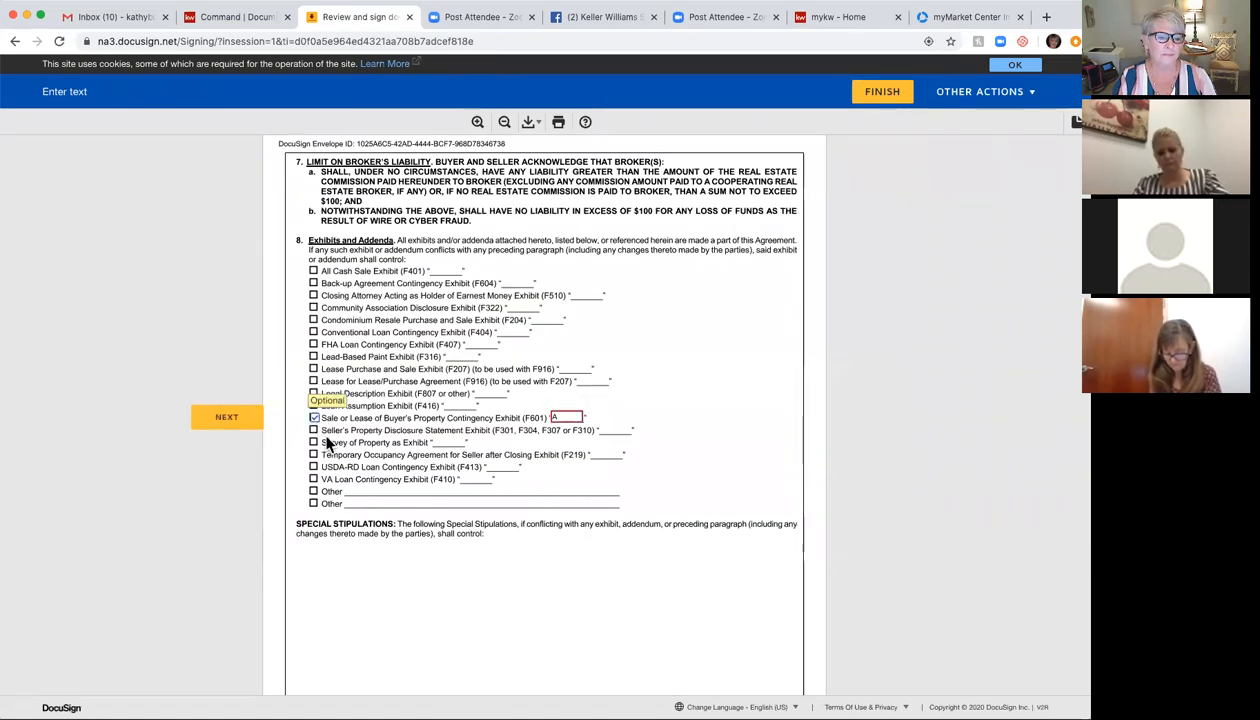
left_click(230, 416)
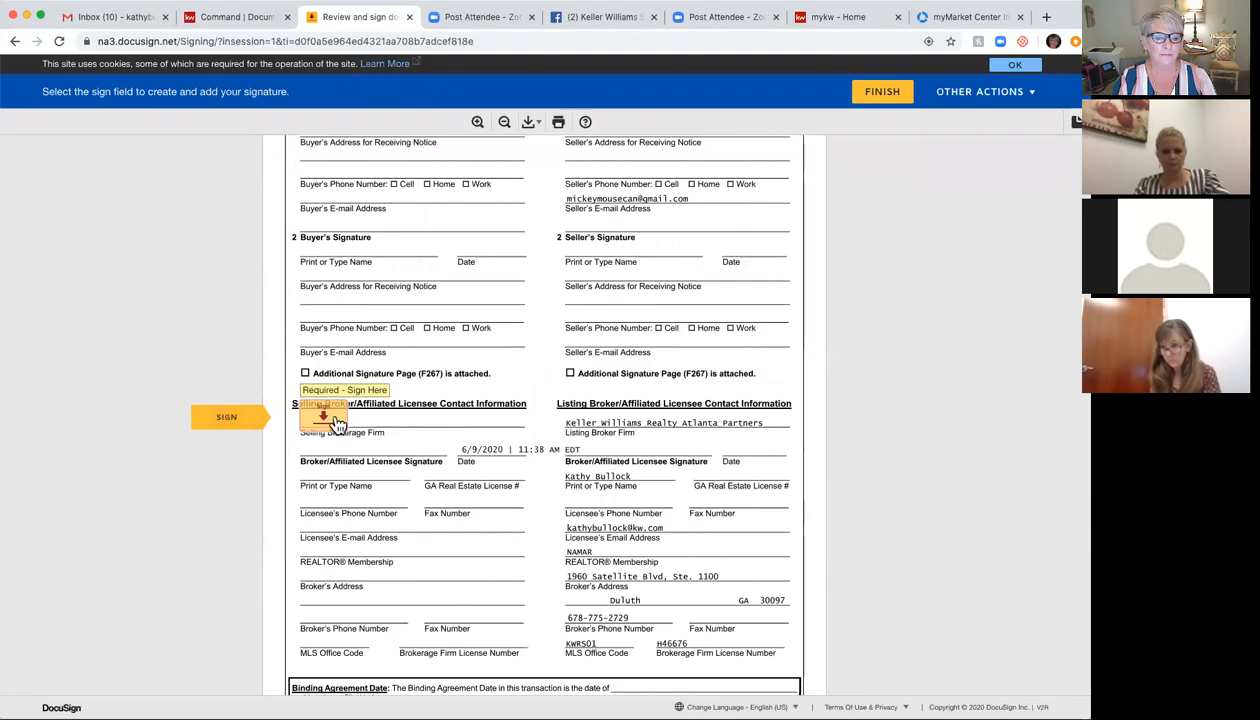
left_click(335, 419)
type("A")
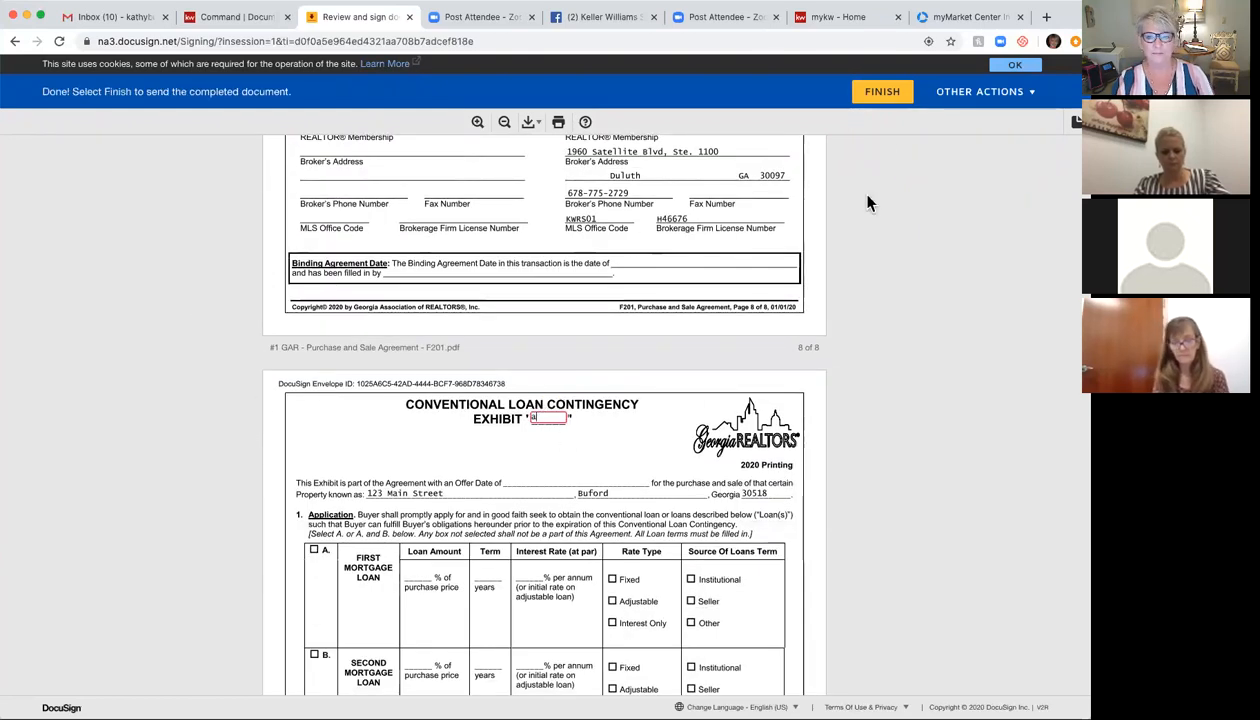
left_click(890, 93)
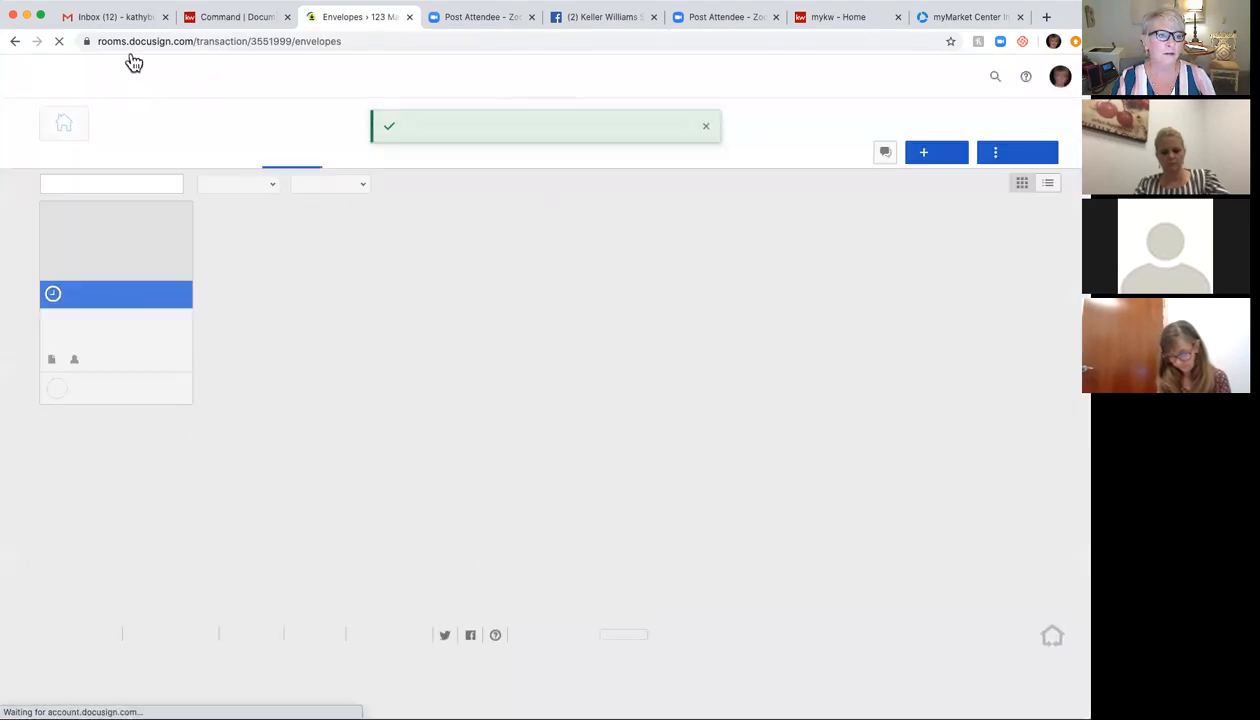
Step: Reload Gmail, open the 123 Main Street signing email and preview its documents
left_click(124, 18)
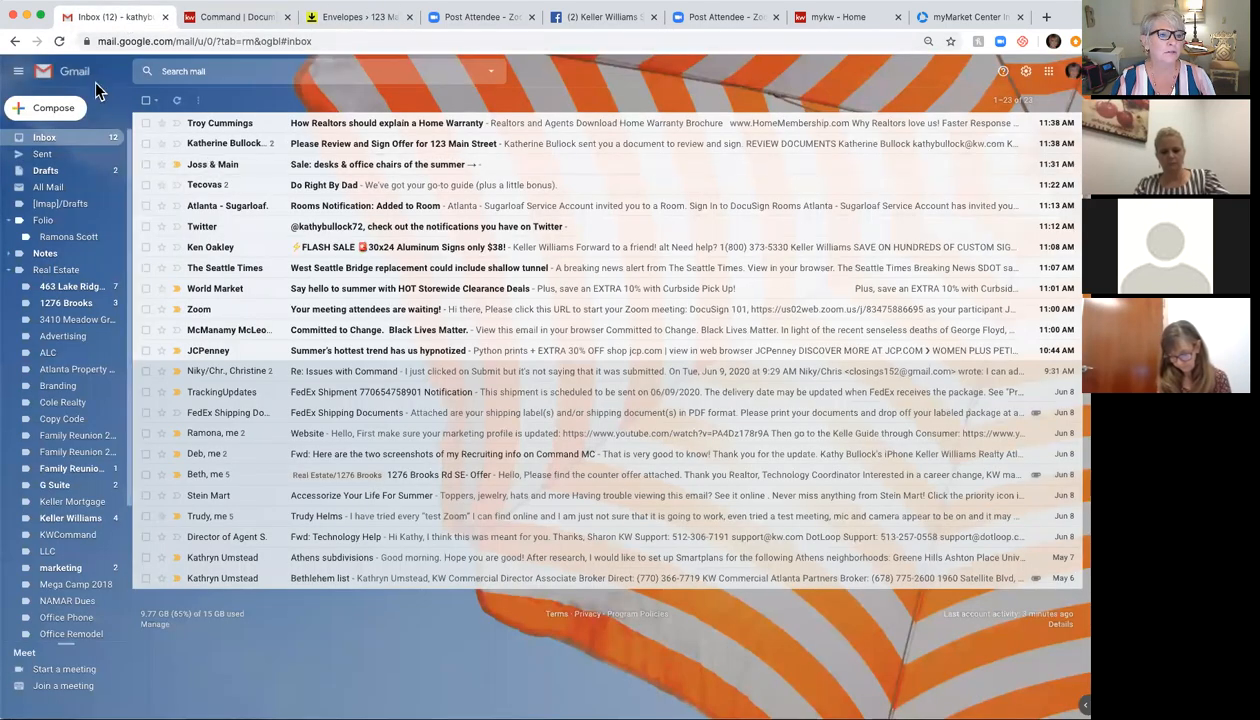
left_click(60, 41)
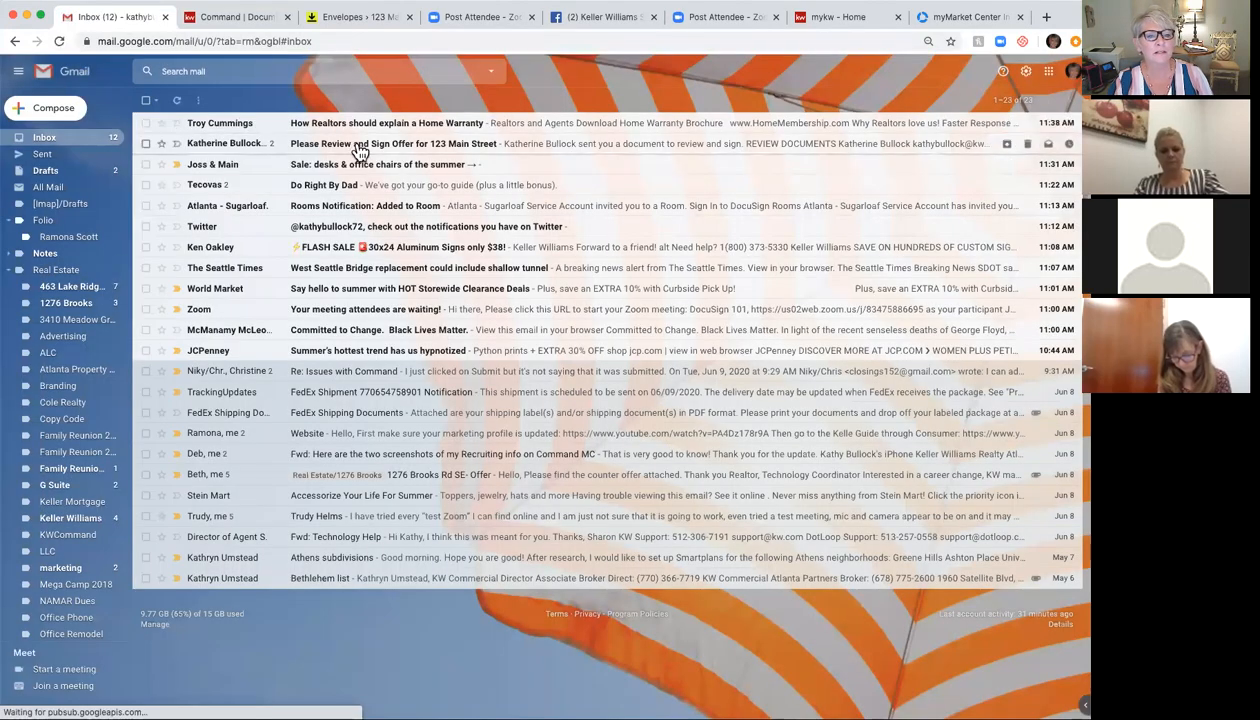
left_click(359, 149)
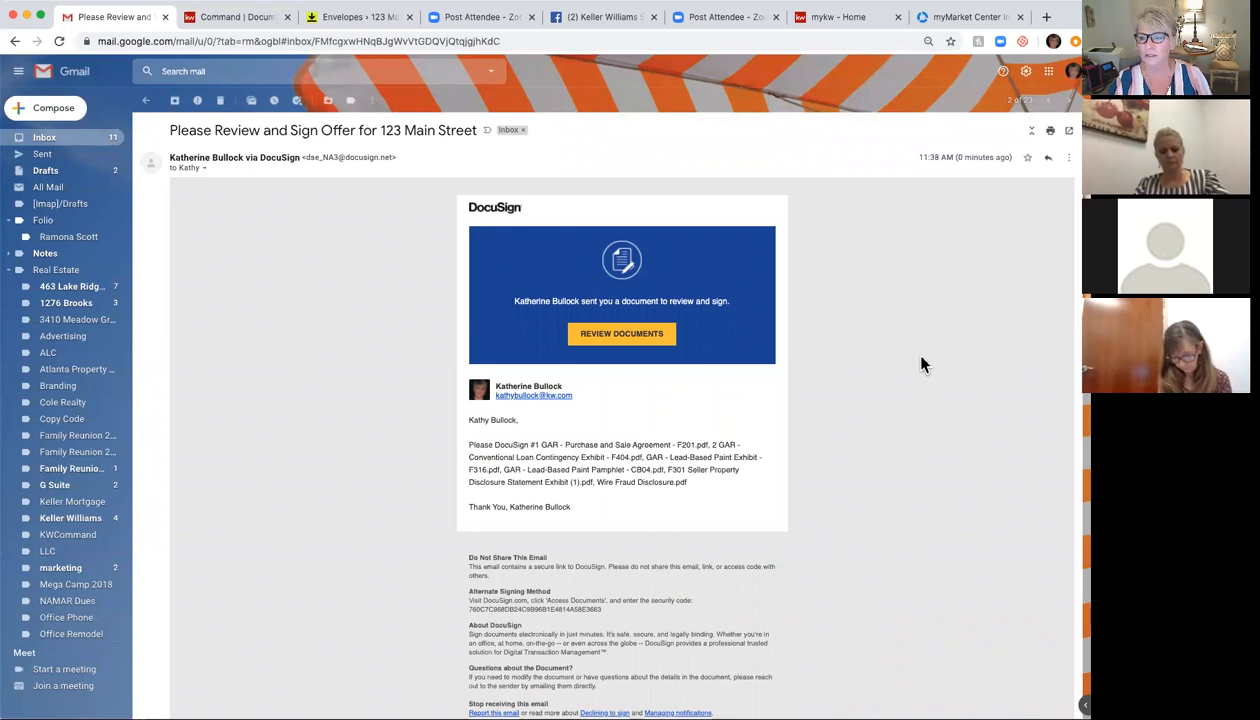
scroll(920, 362, "down", 3)
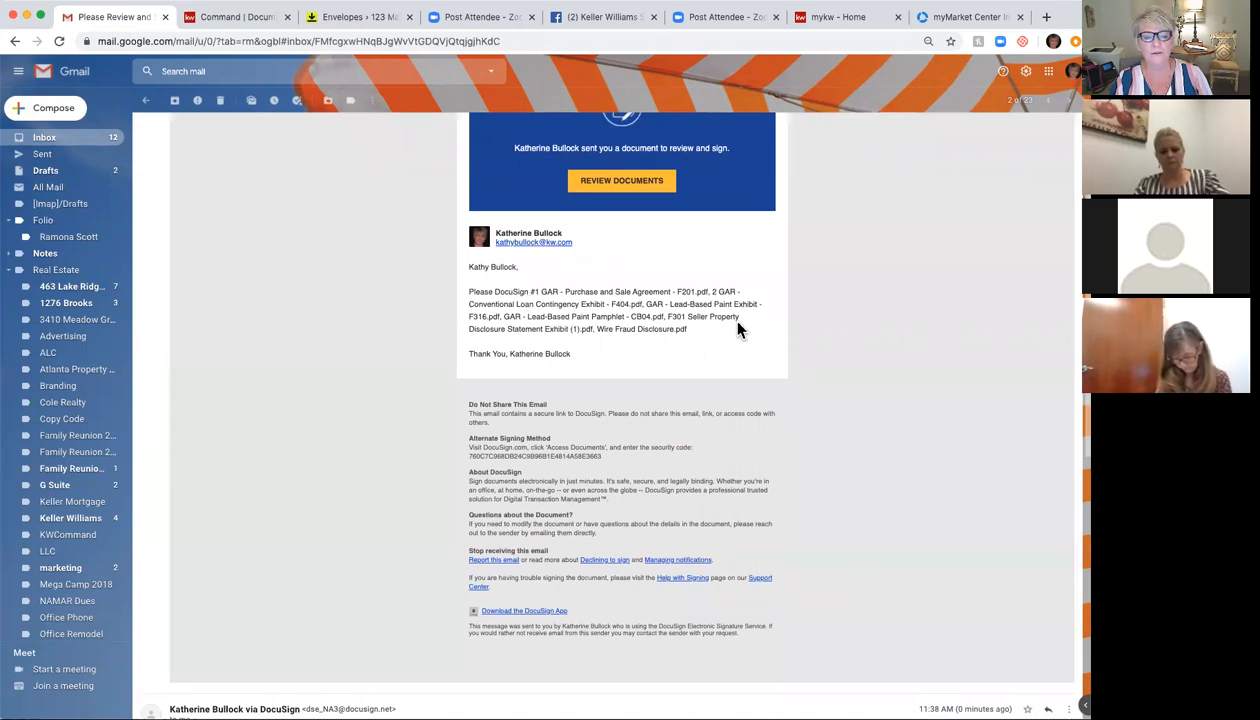
scroll(855, 337, "up", 3)
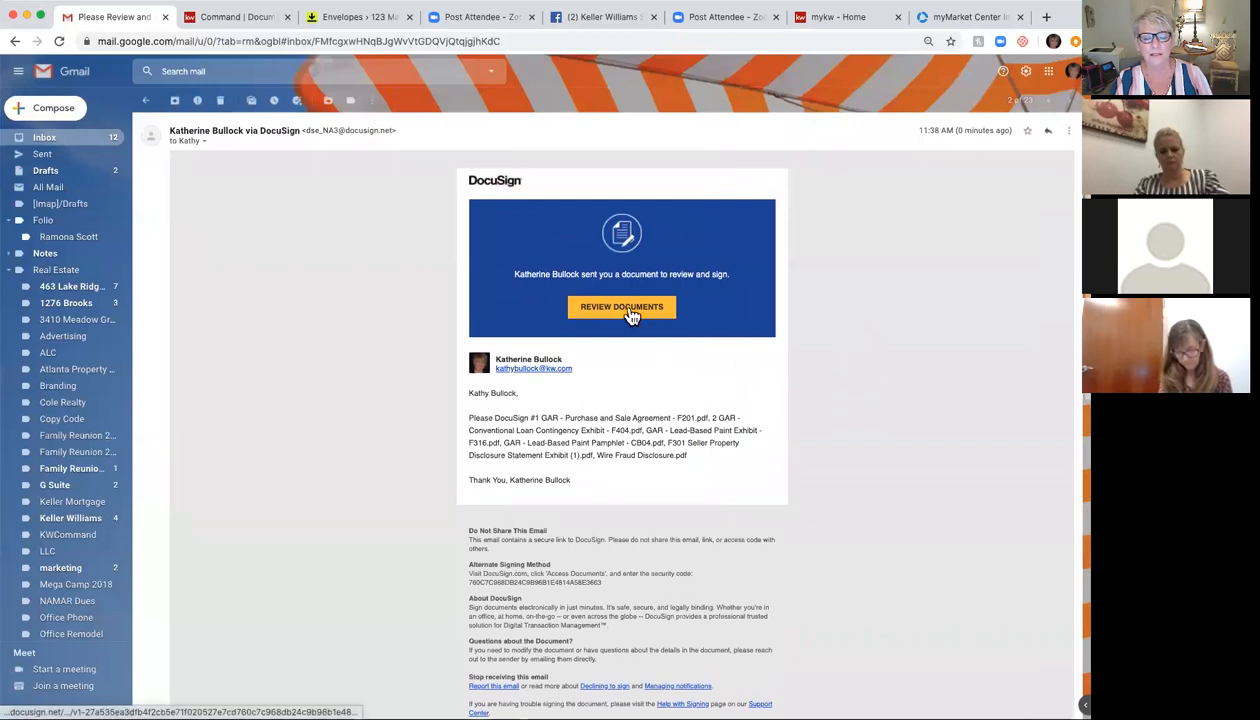
left_click(627, 309)
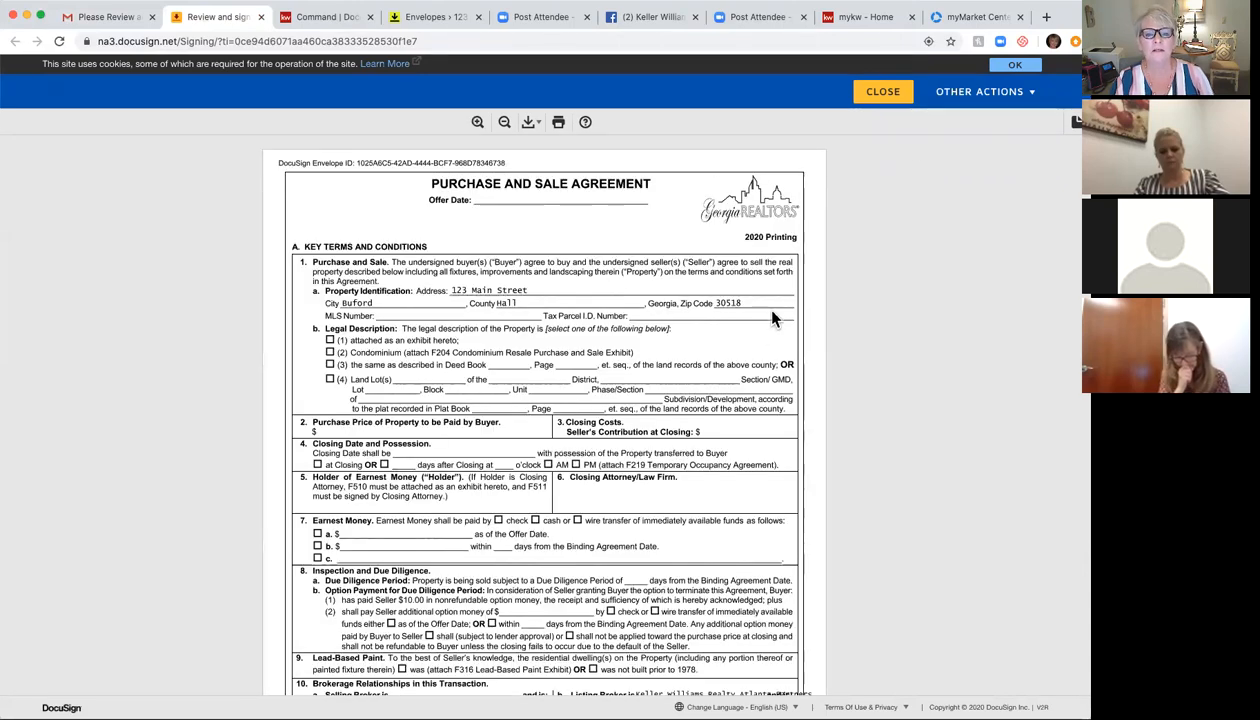
left_click(901, 93)
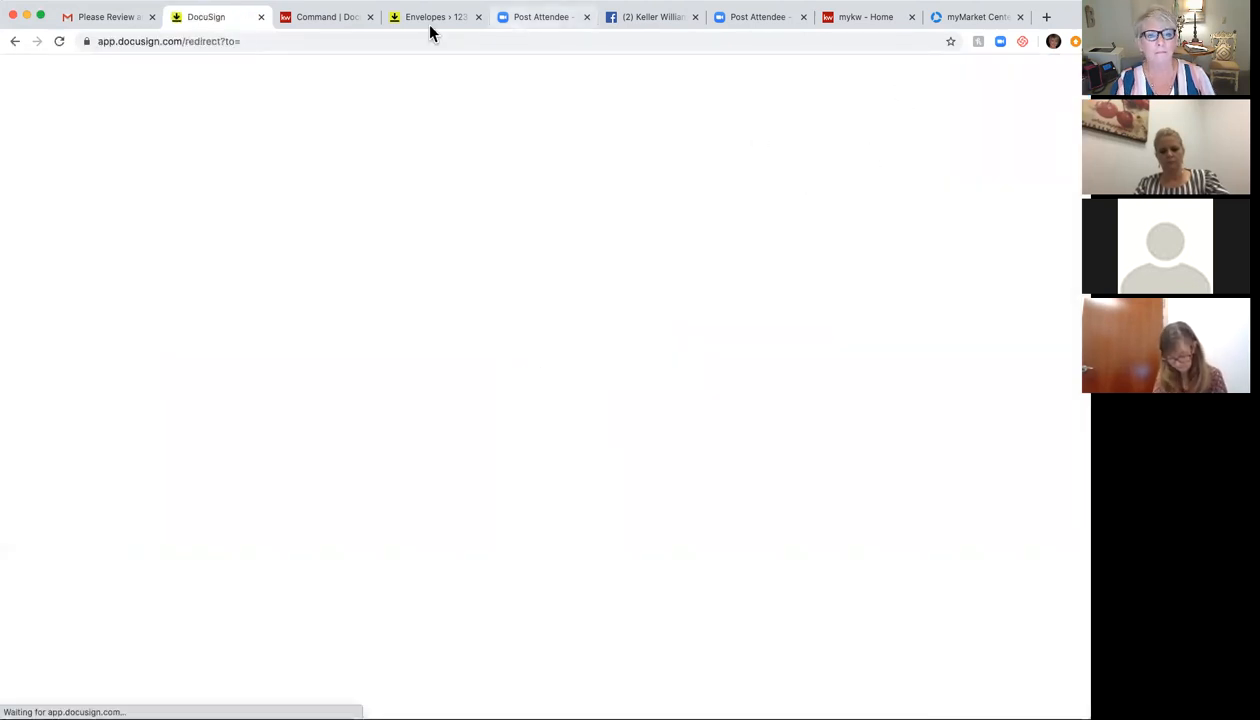
Step: Check the room's documents, then preview the buyer's copy from the thread's other message
left_click(327, 17)
left_click(440, 17)
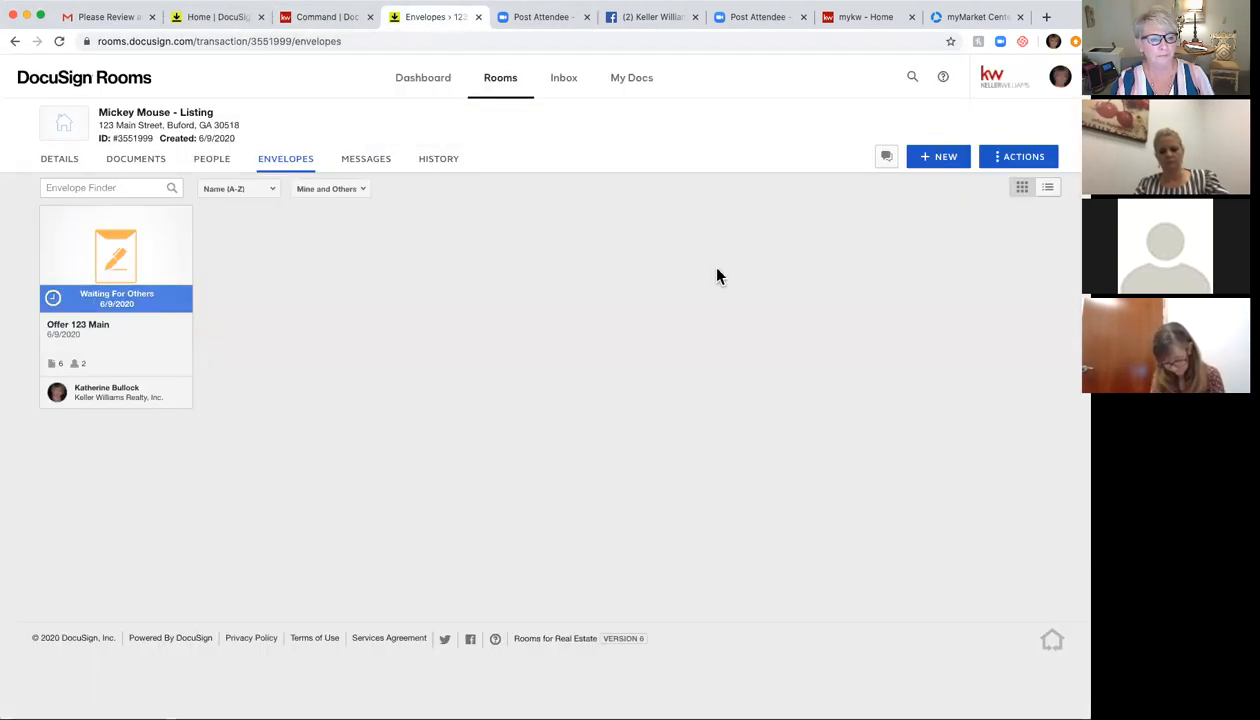
left_click(146, 166)
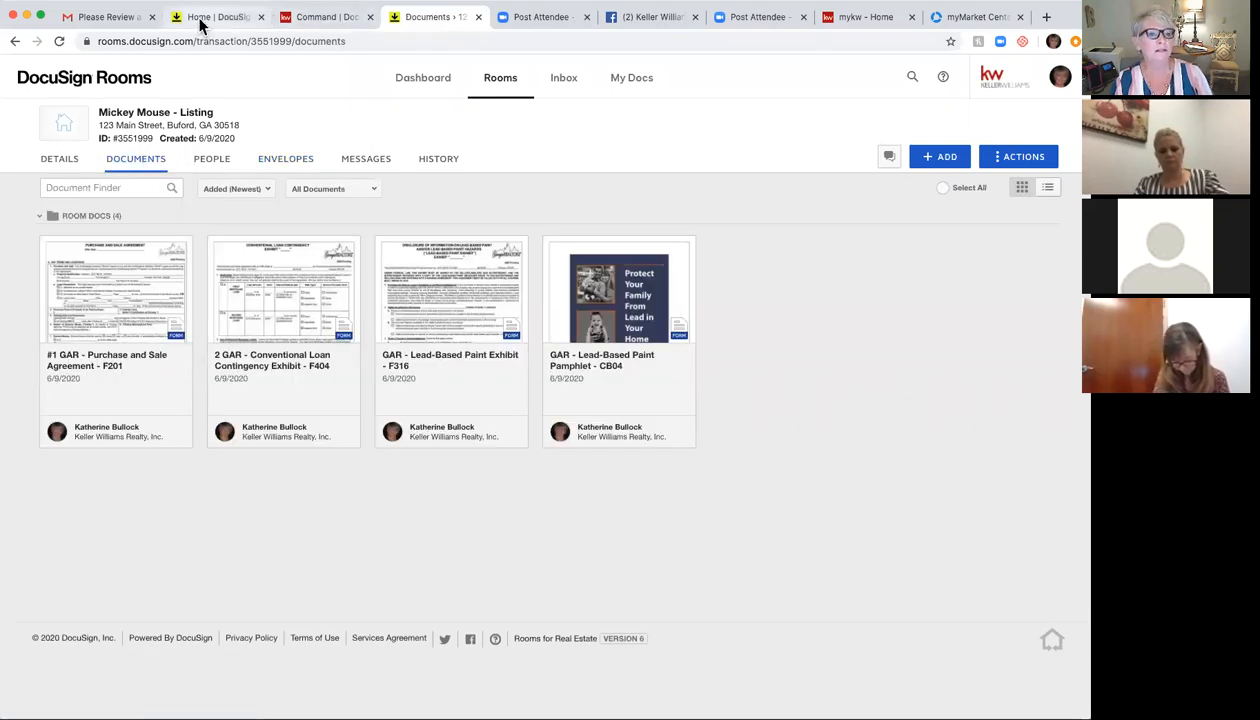
left_click(106, 17)
left_click(48, 139)
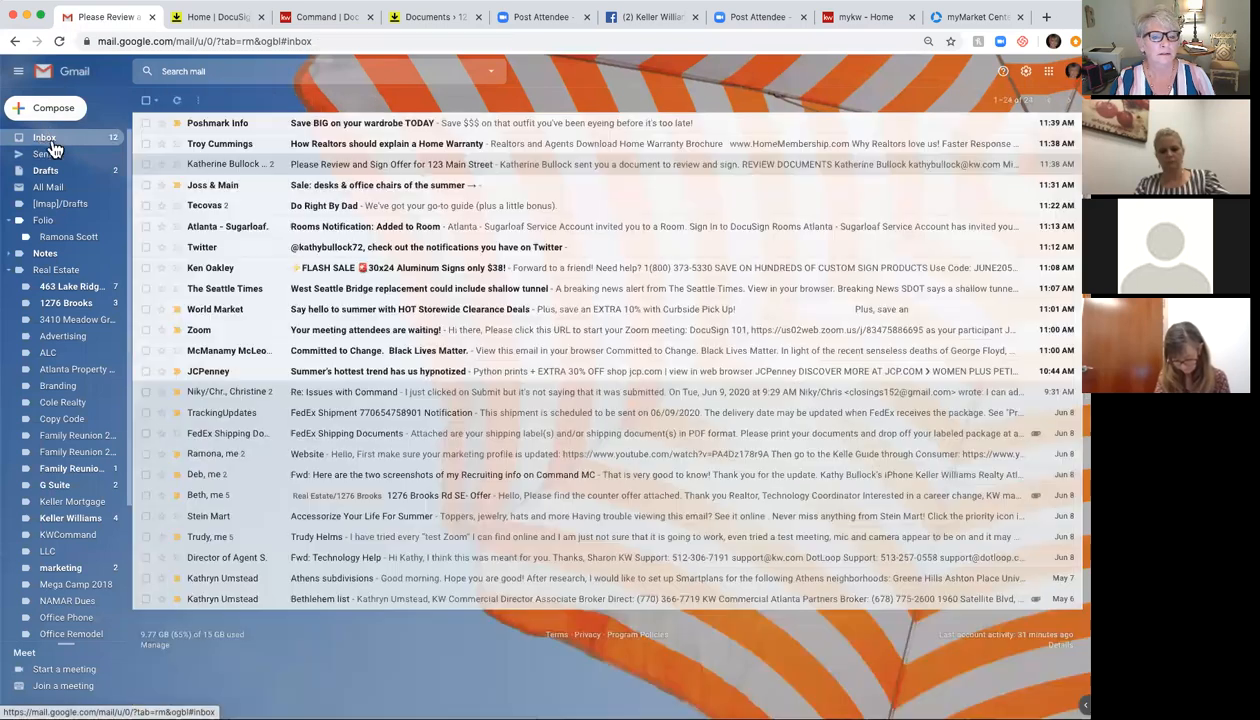
left_click(362, 161)
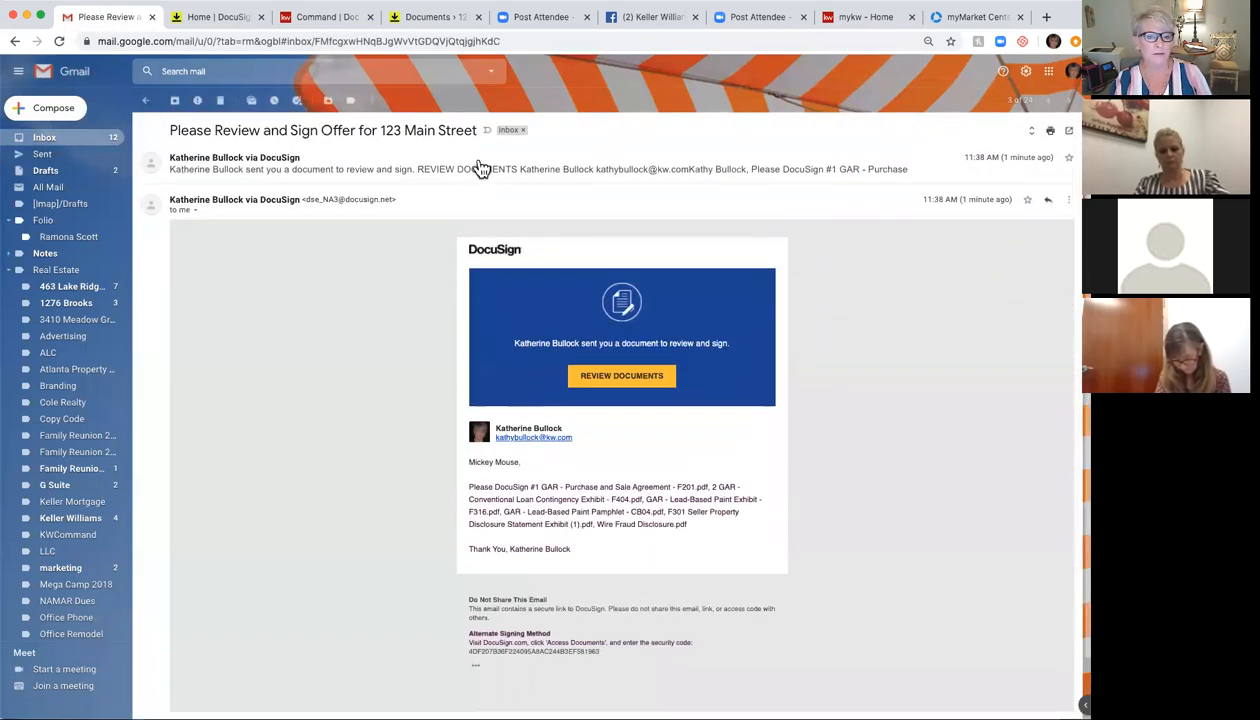
left_click(481, 168)
left_click(628, 338)
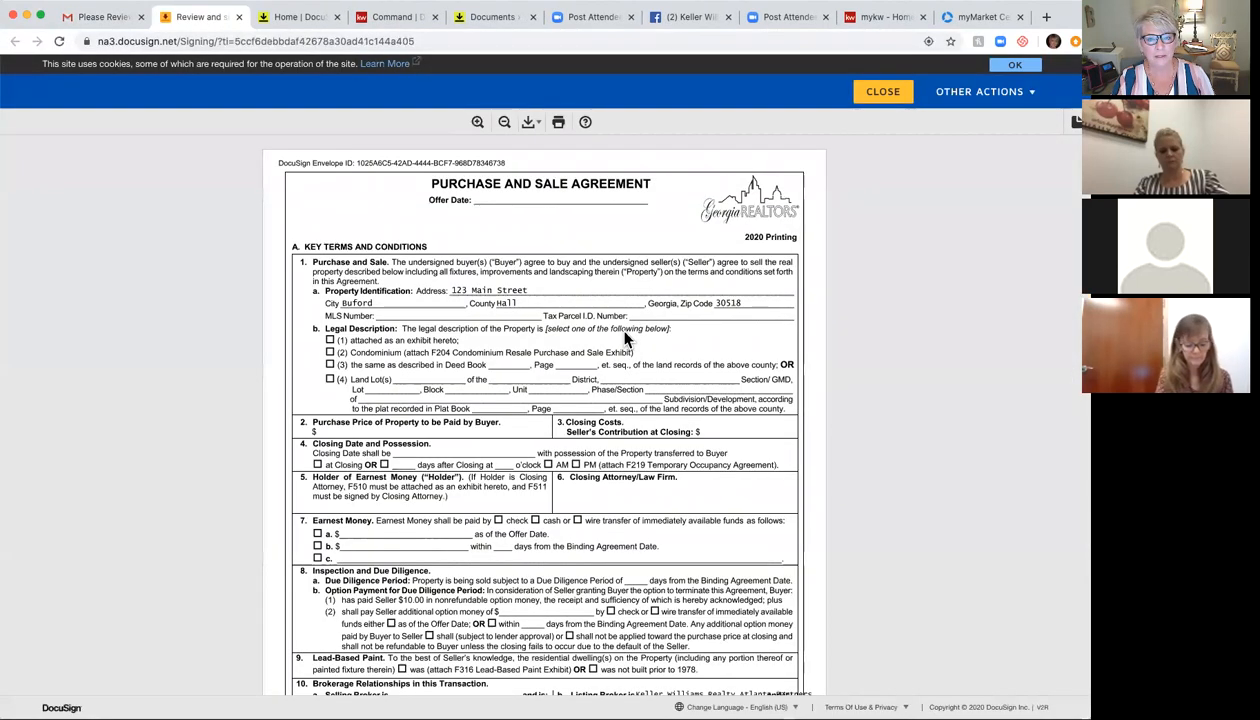
left_click(886, 93)
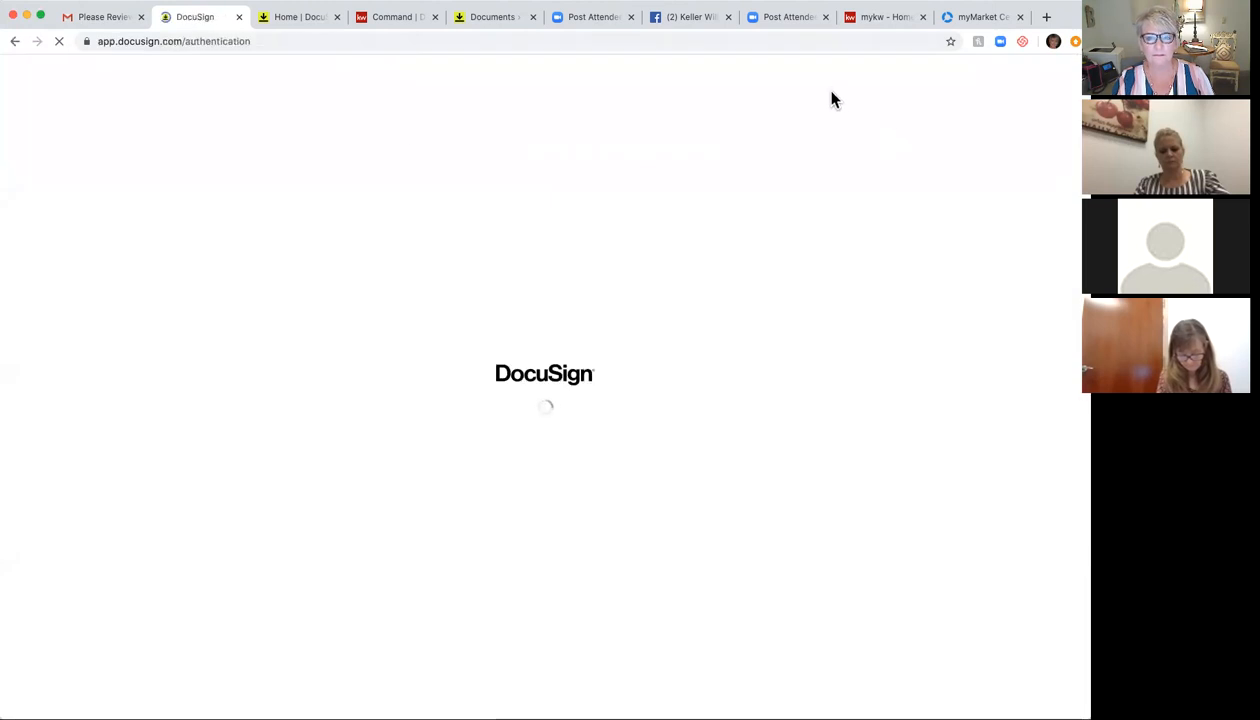
Step: Close the leftover DocuSign pages and show the 123 Main room's envelopes
left_click(238, 20)
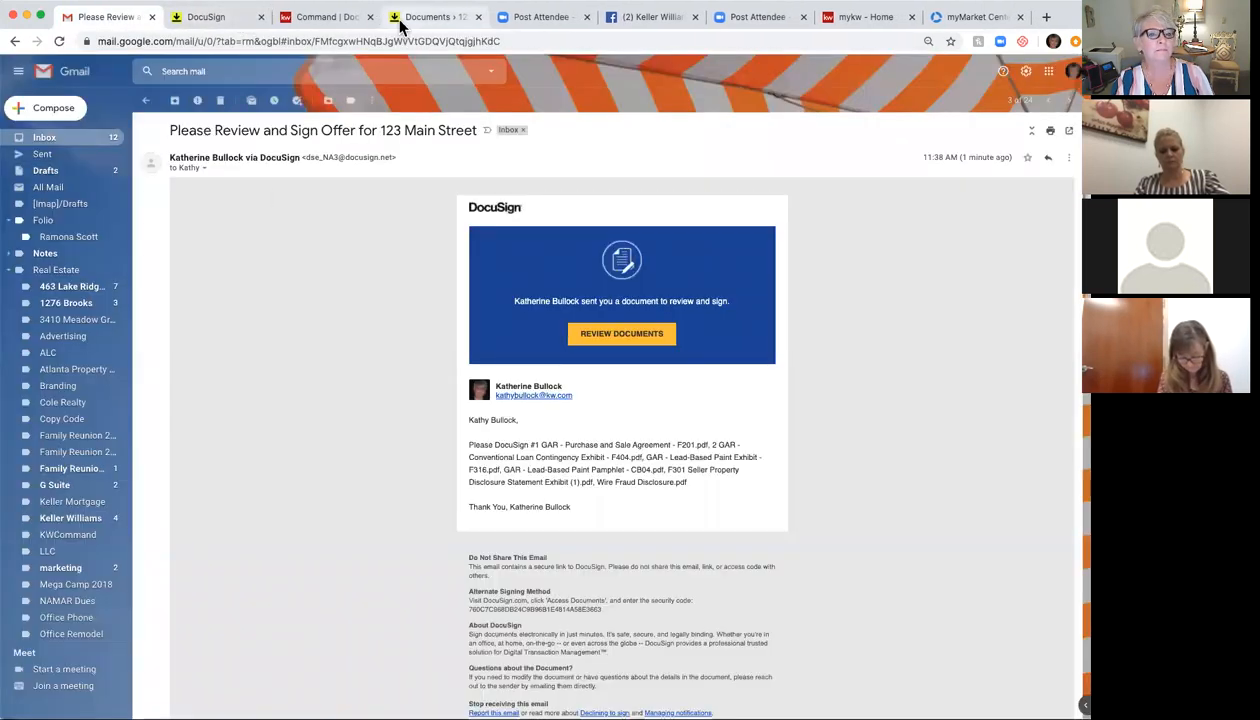
left_click(225, 20)
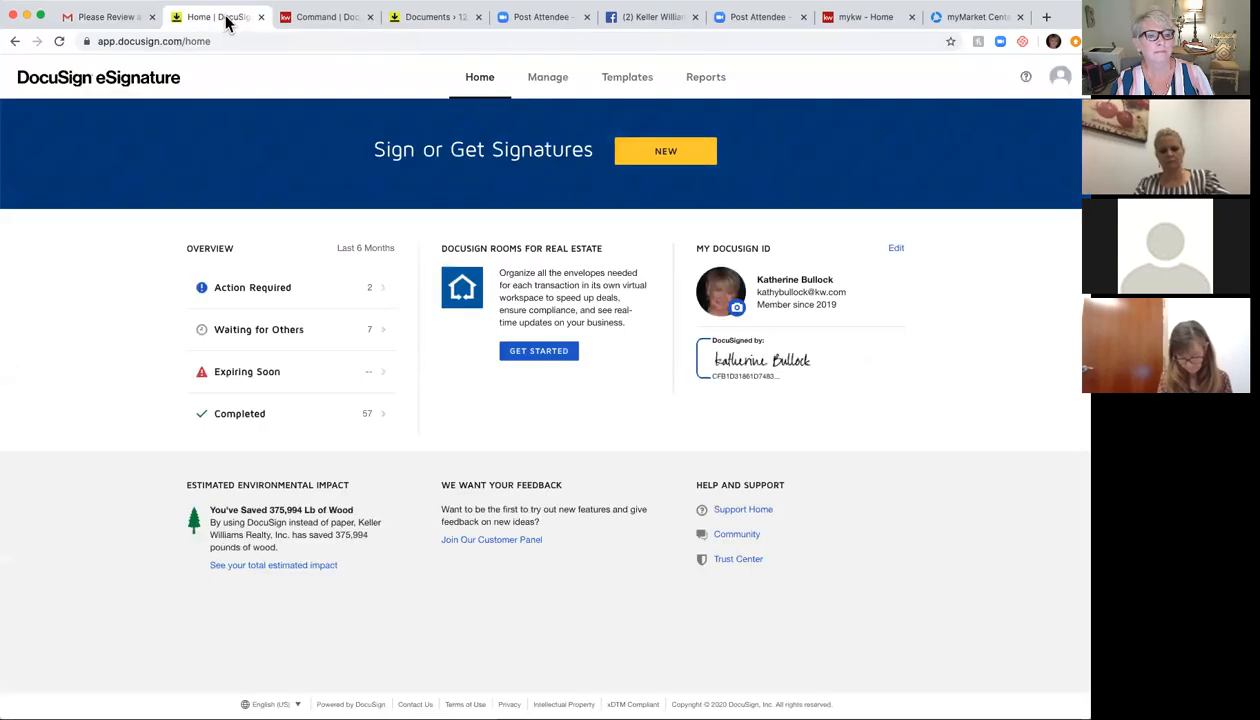
left_click(290, 20)
left_click(329, 19)
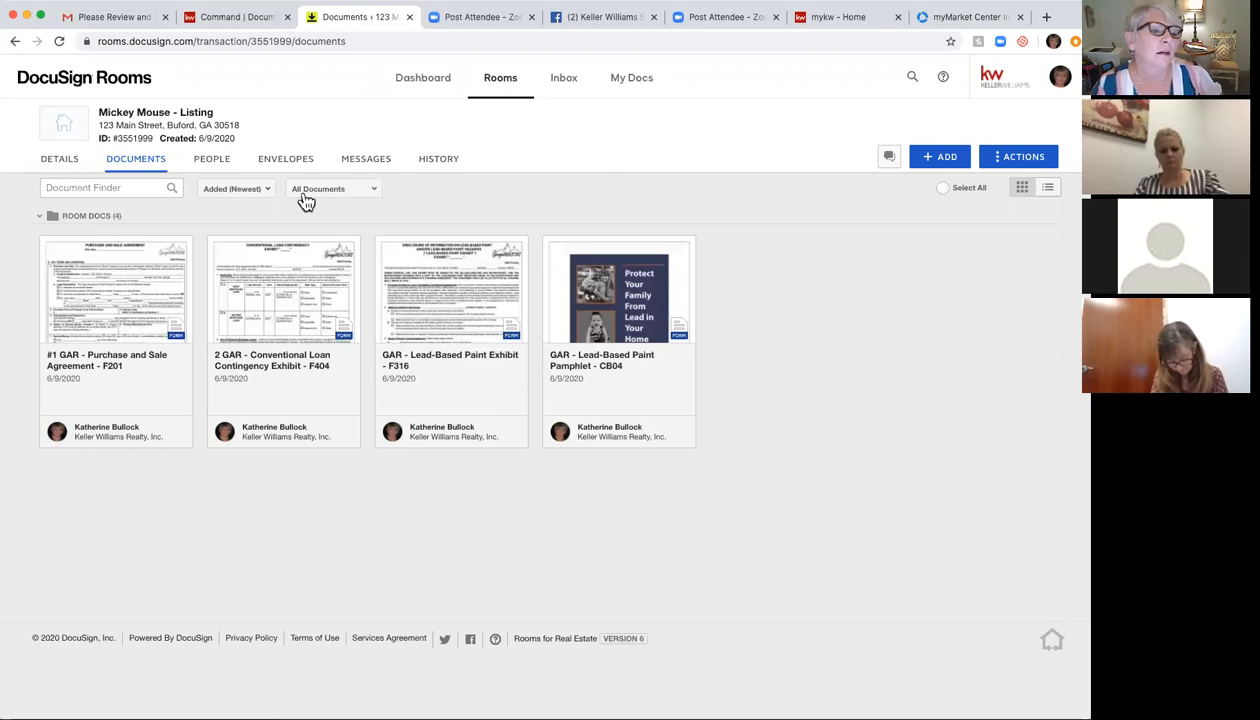
left_click(278, 161)
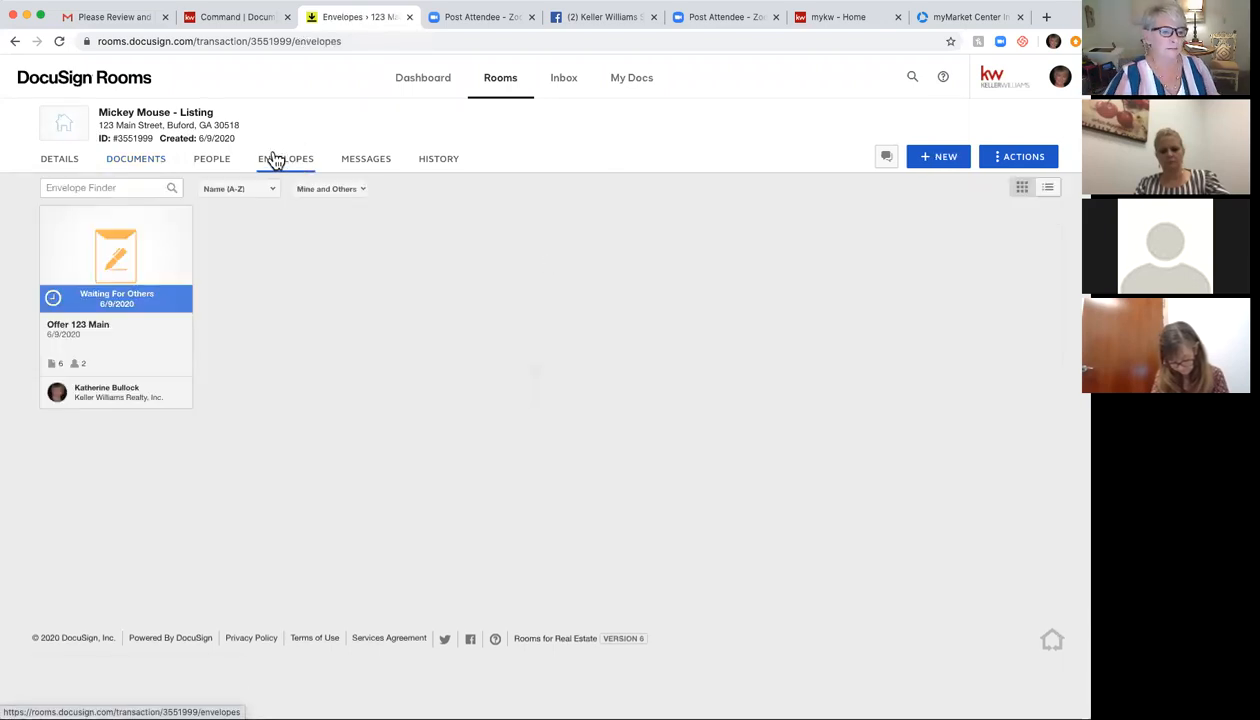
Step: Resend the Offer 123 Main envelope to the remaining signer
left_click(147, 306)
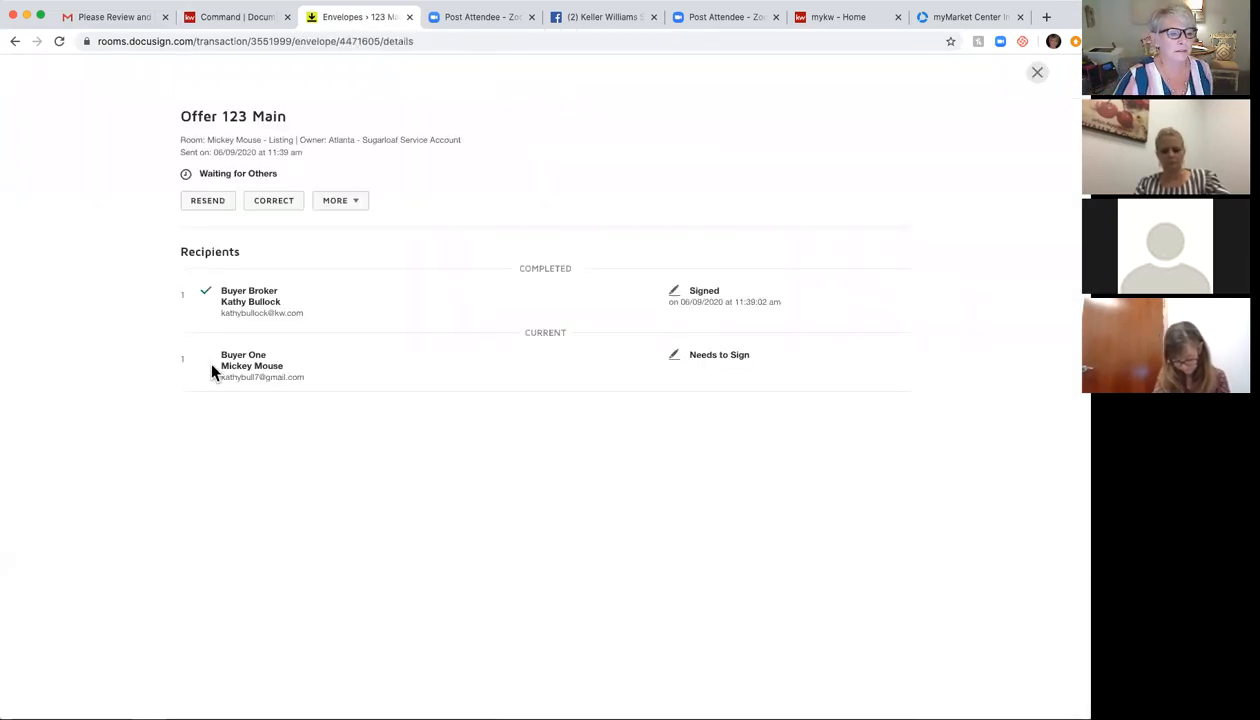
left_click(209, 200)
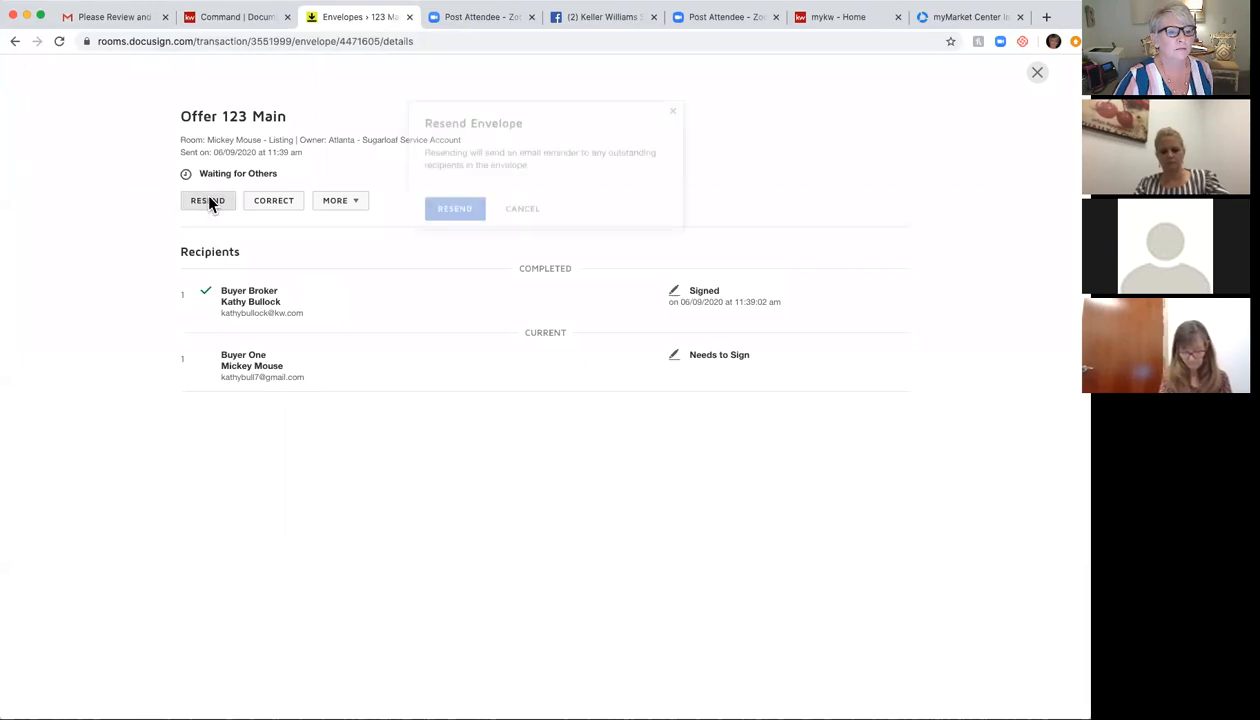
left_click(465, 198)
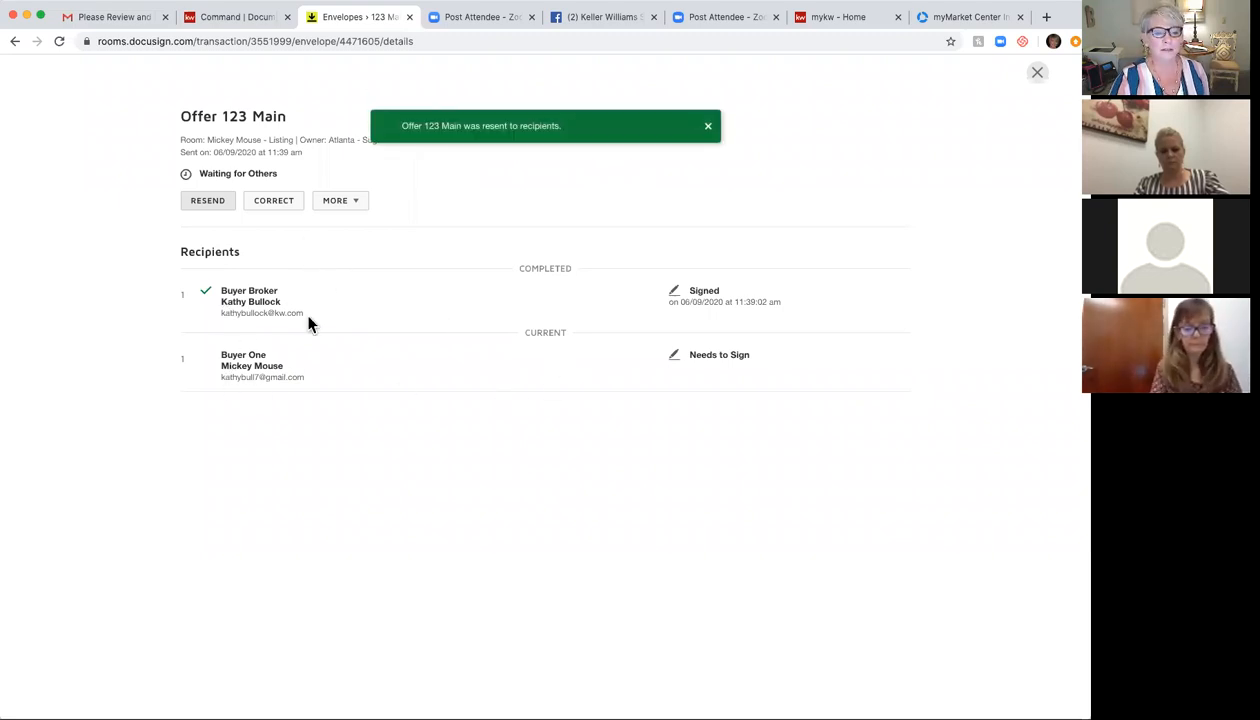
Step: Start correcting the envelope, then abandon it and return to the envelope list
left_click(276, 202)
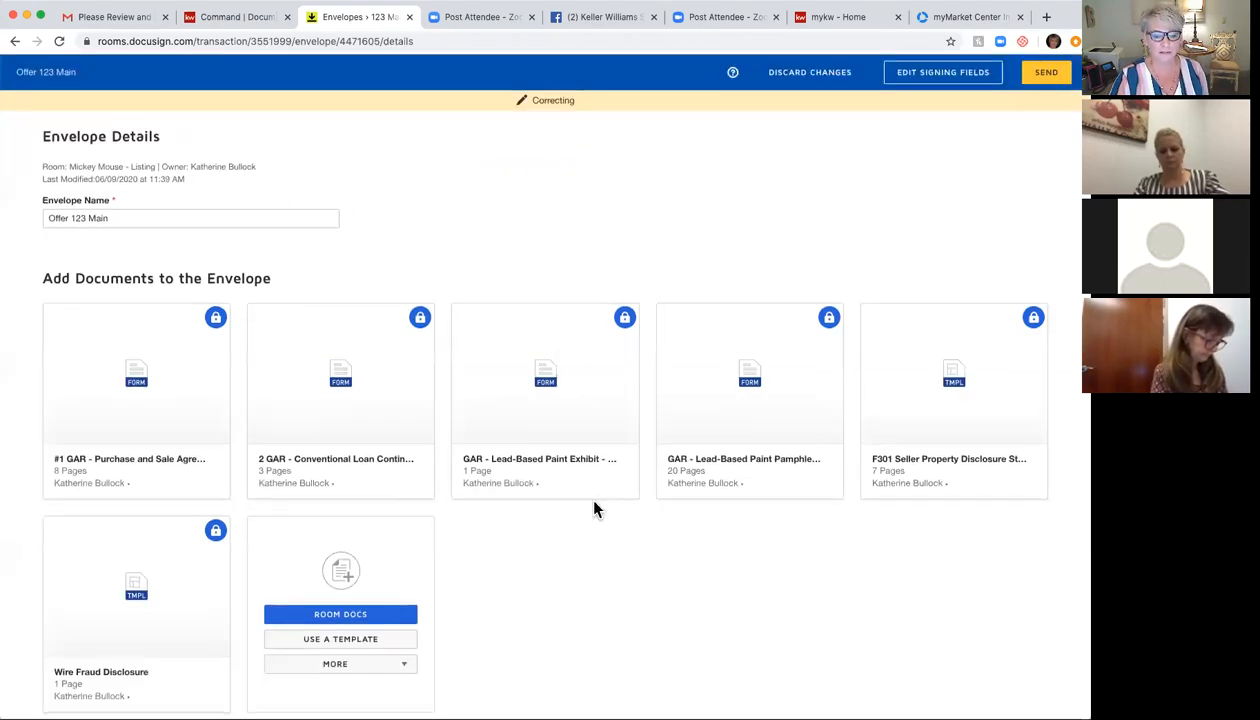
scroll(593, 509, "down", 5)
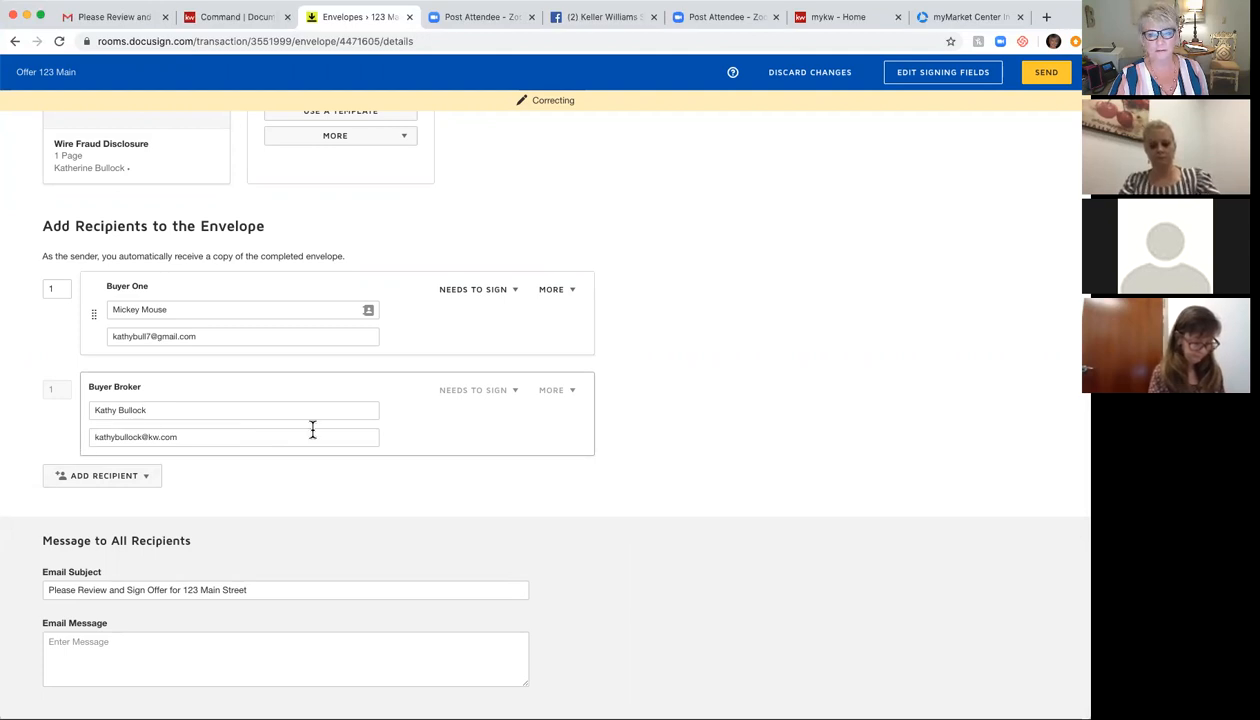
scroll(551, 298, "up", 10)
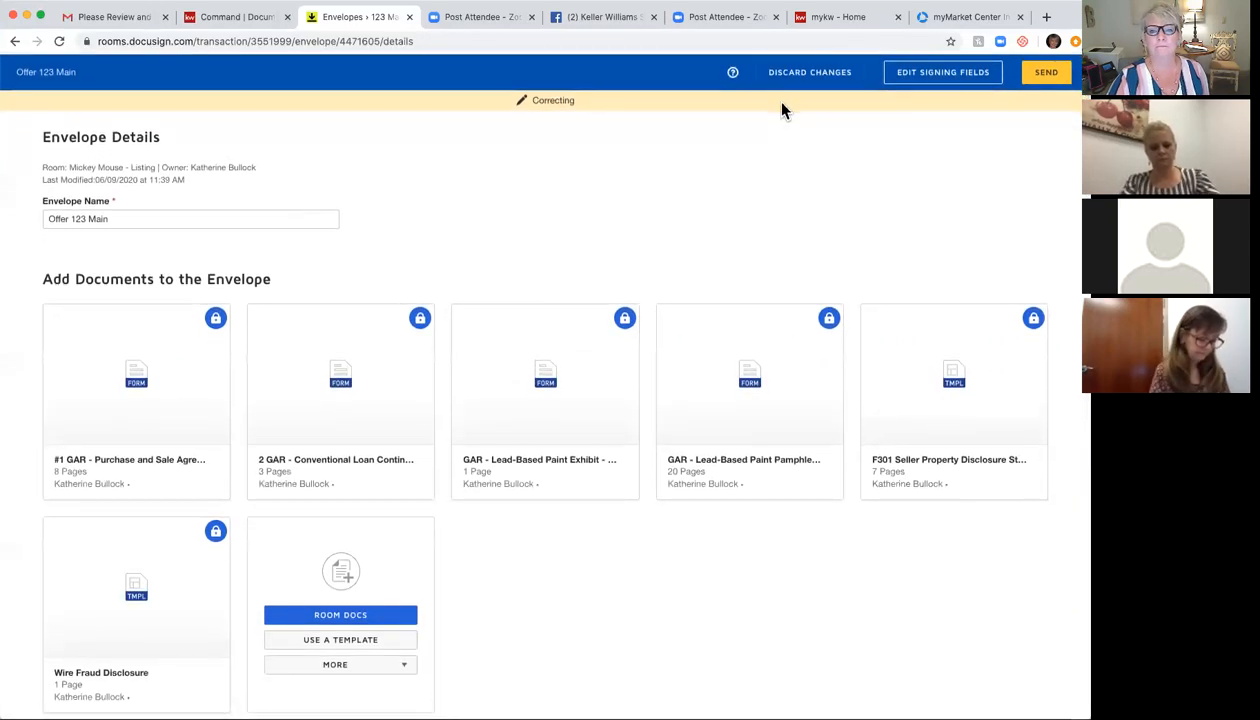
left_click(15, 41)
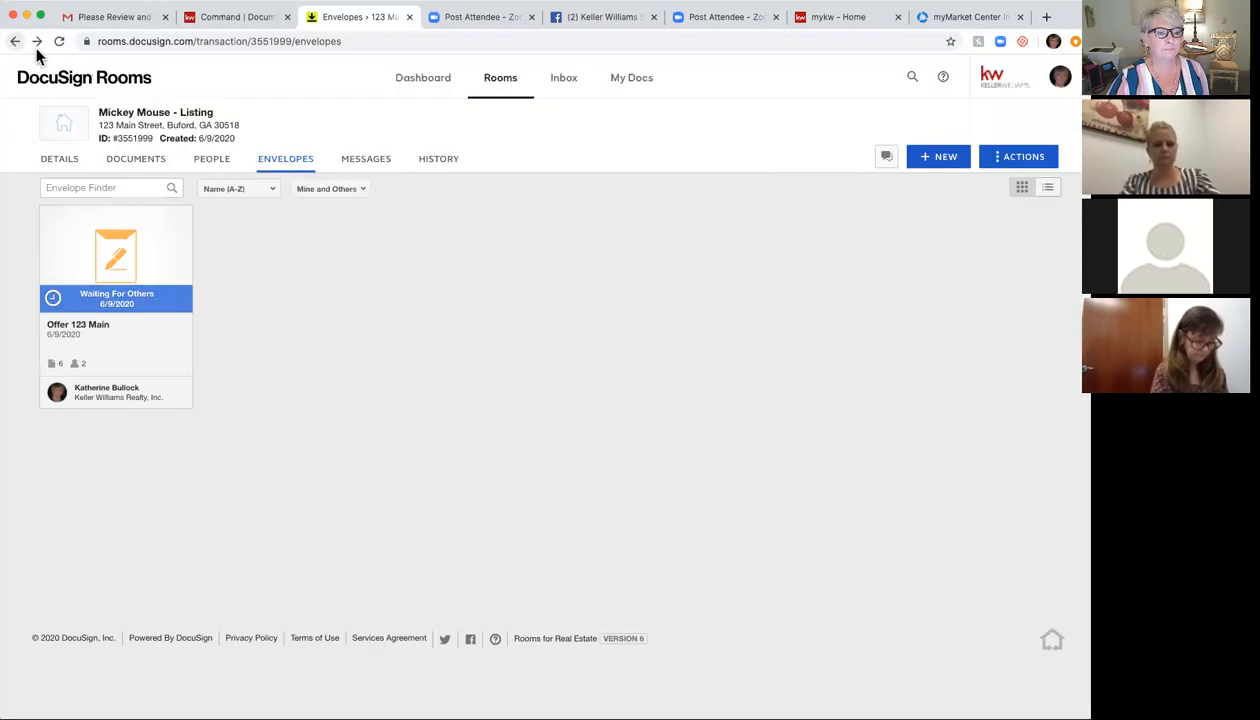
Step: Open the Offer for 123 Main Street email's review link and dismiss the cookie notice
left_click(120, 17)
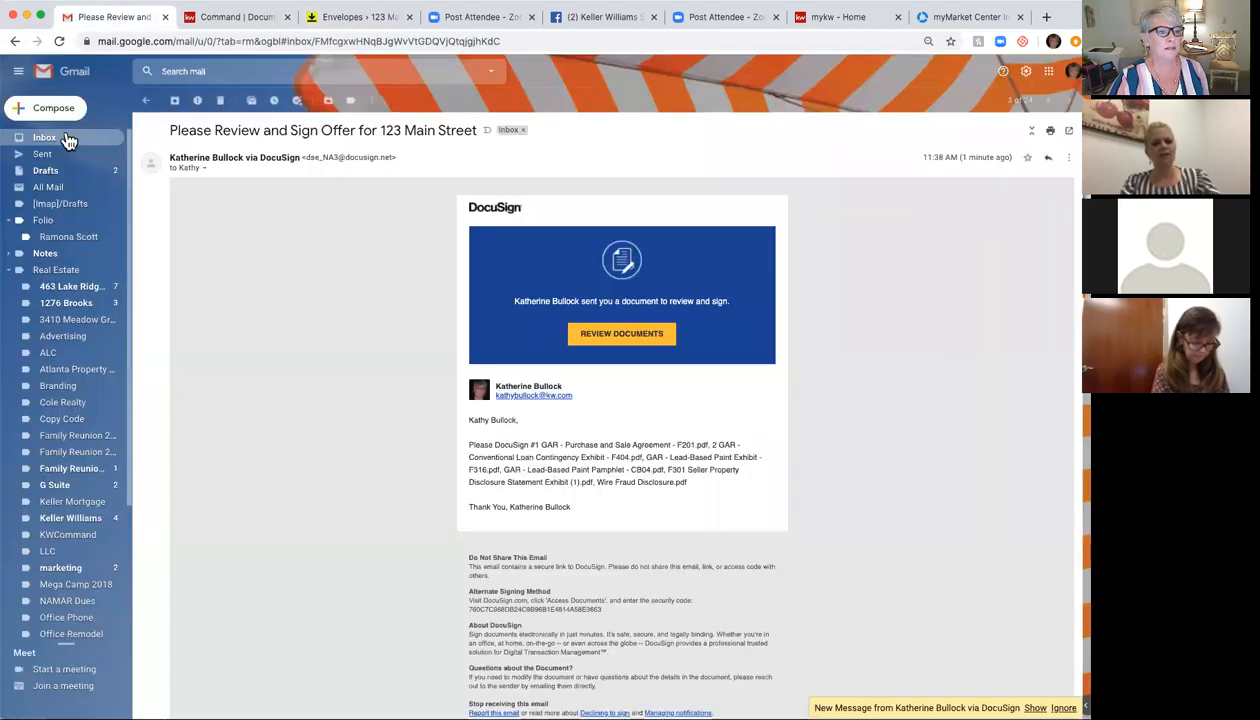
left_click(52, 142)
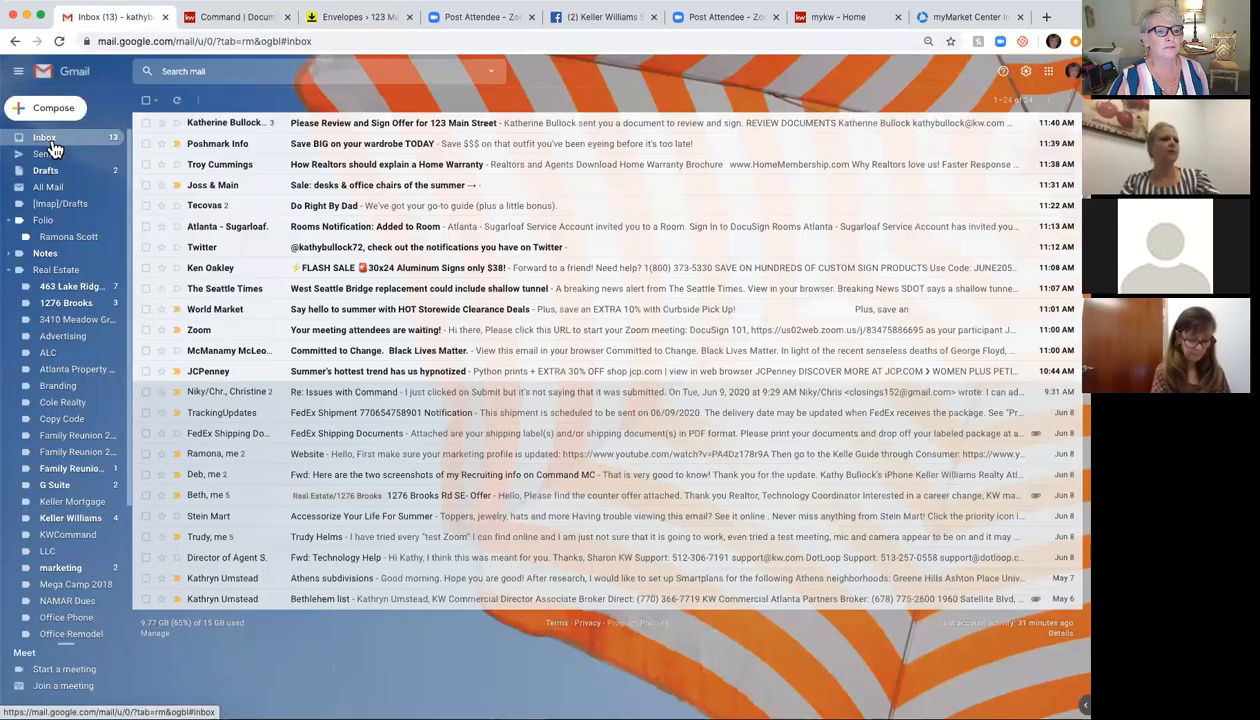
left_click(338, 123)
left_click(634, 419)
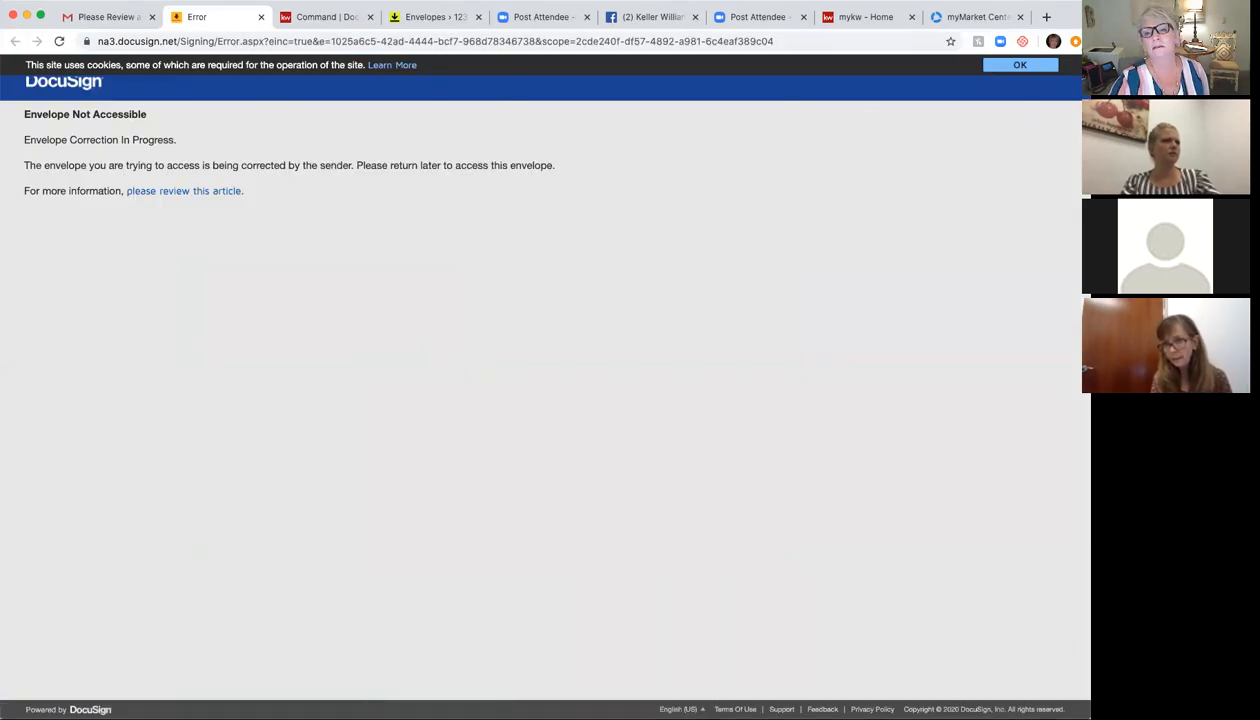
left_click(1040, 67)
Step: Retry the review link from the earlier and latest messages, getting Envelope Not Accessible
left_click(98, 18)
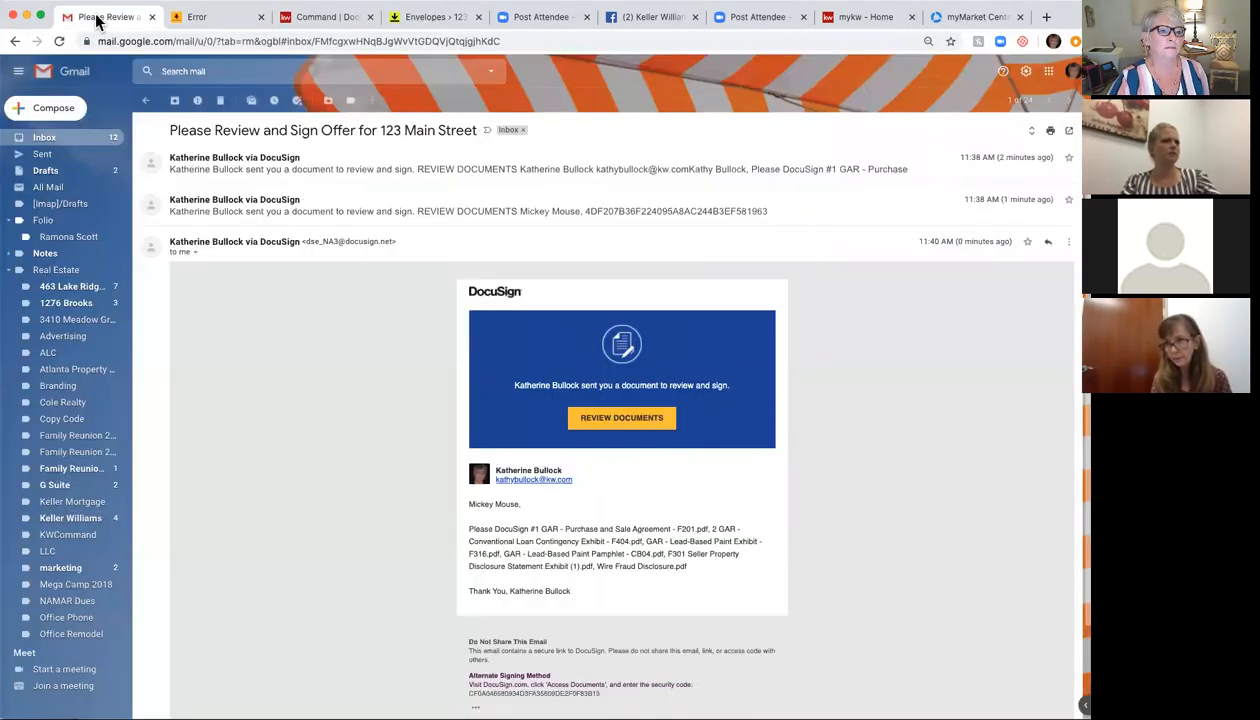
left_click(418, 212)
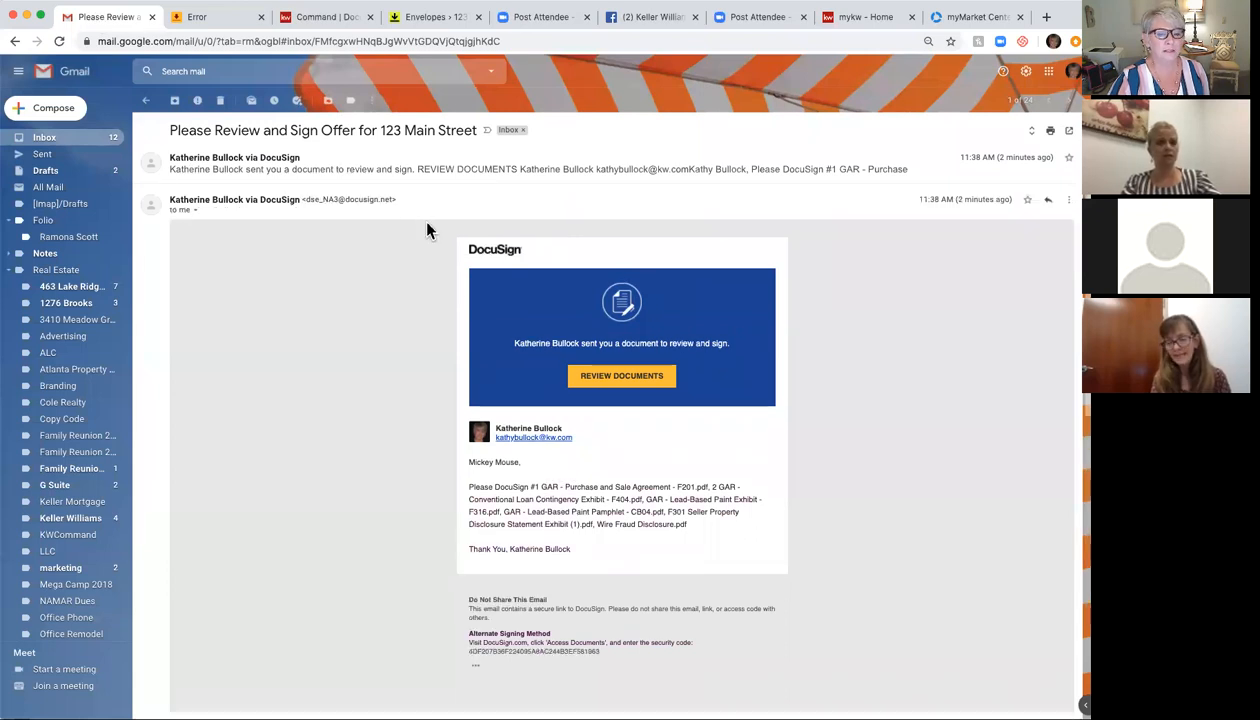
scroll(330, 400, "down", 8)
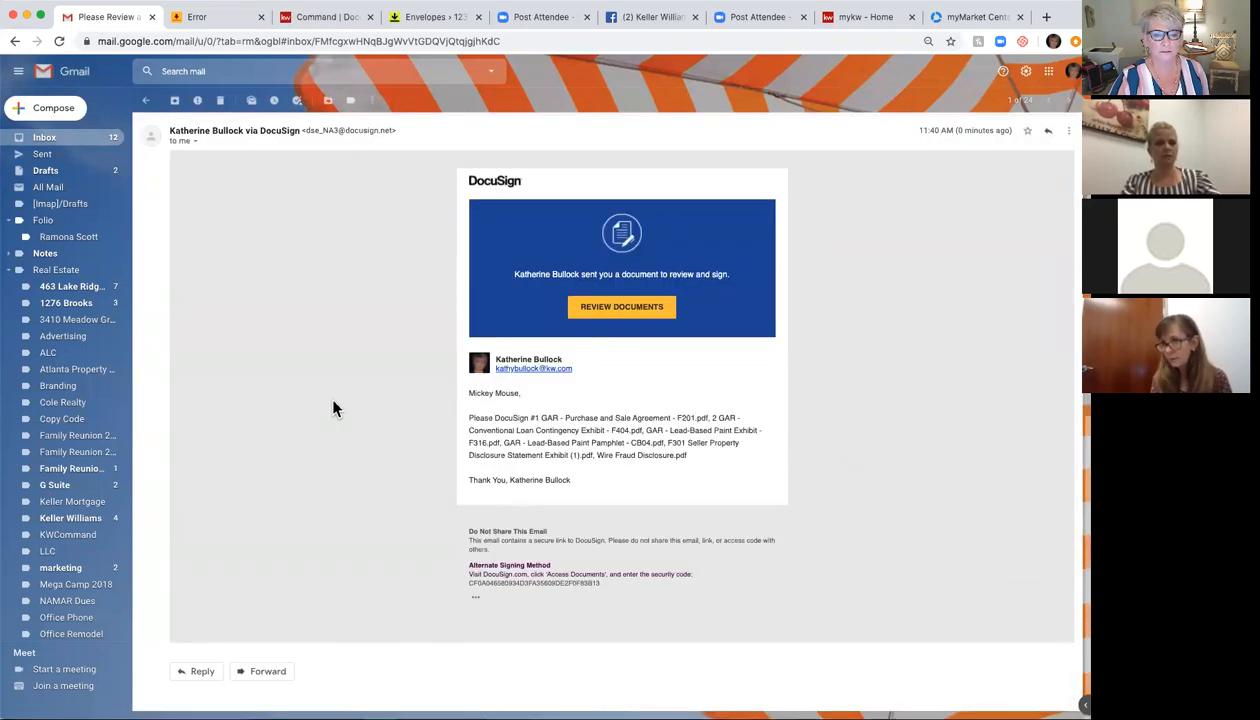
left_click(636, 312)
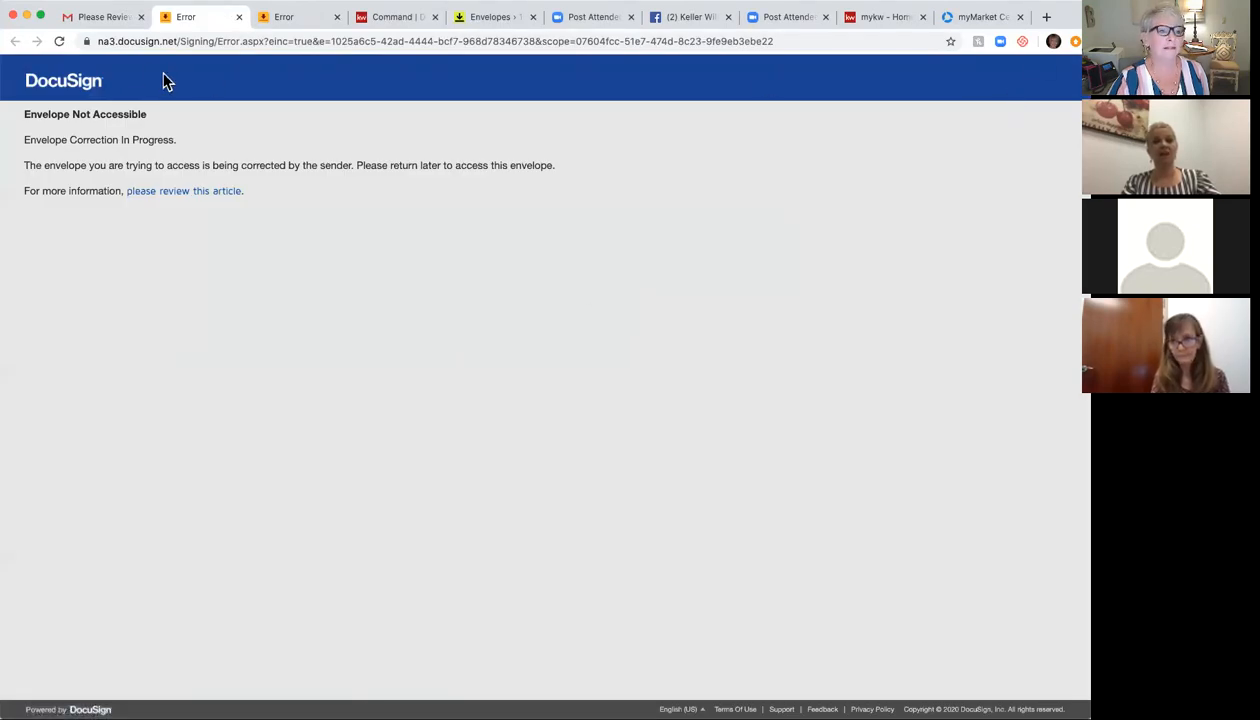
left_click(81, 20)
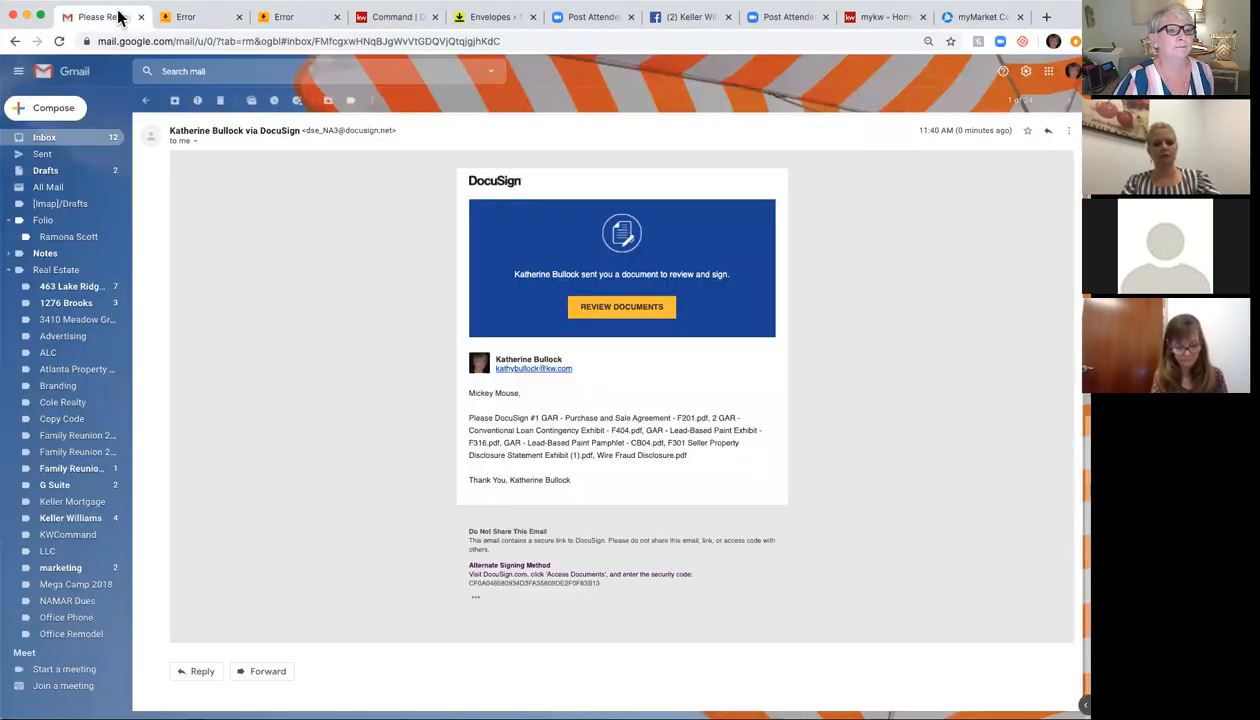
left_click(48, 138)
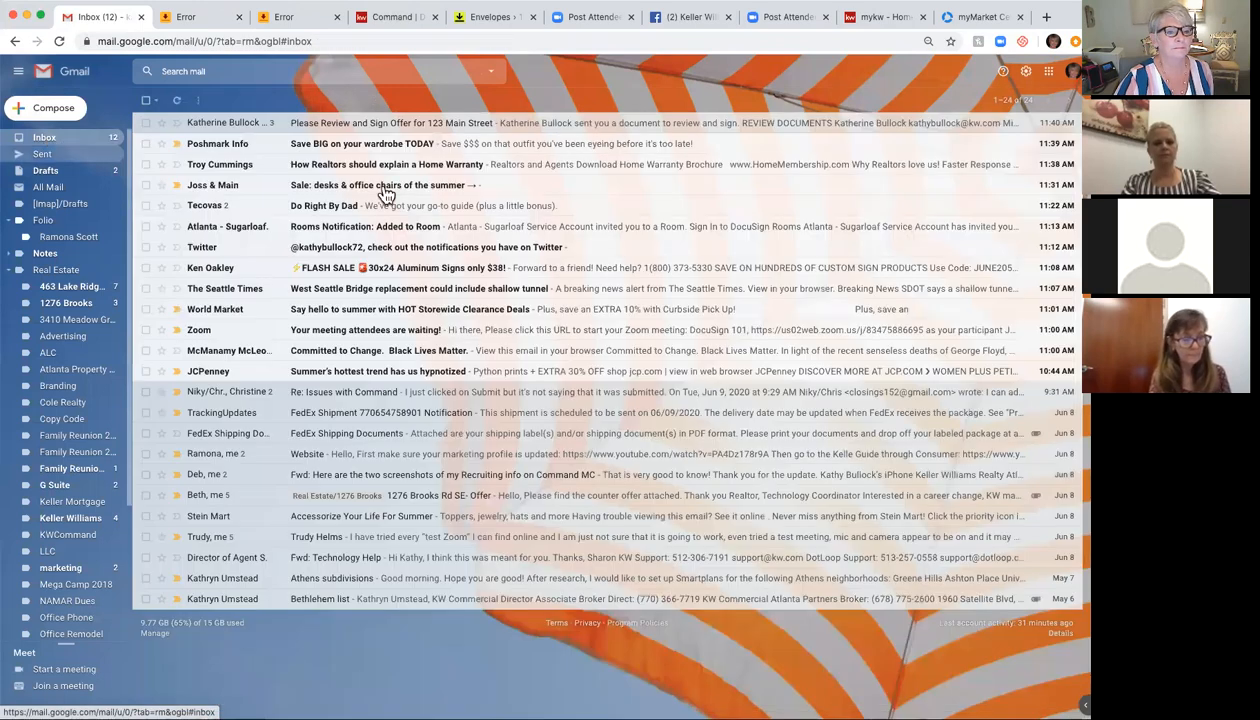
left_click(392, 125)
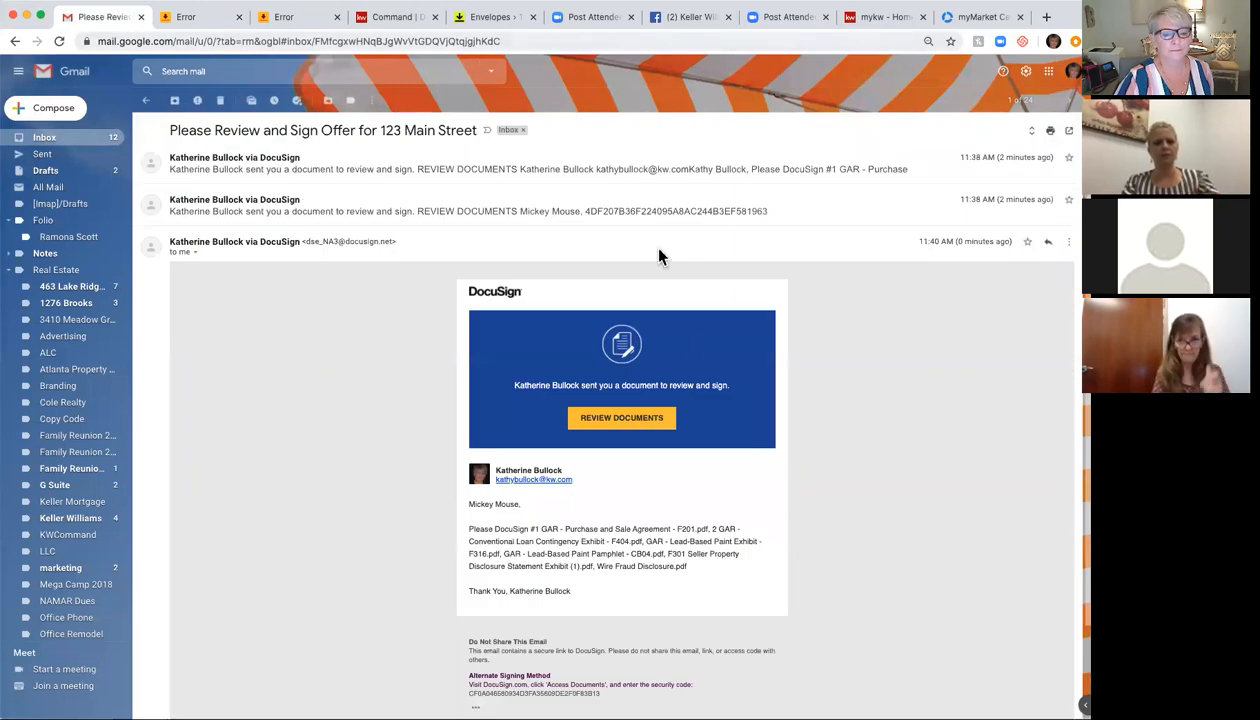
left_click(625, 420)
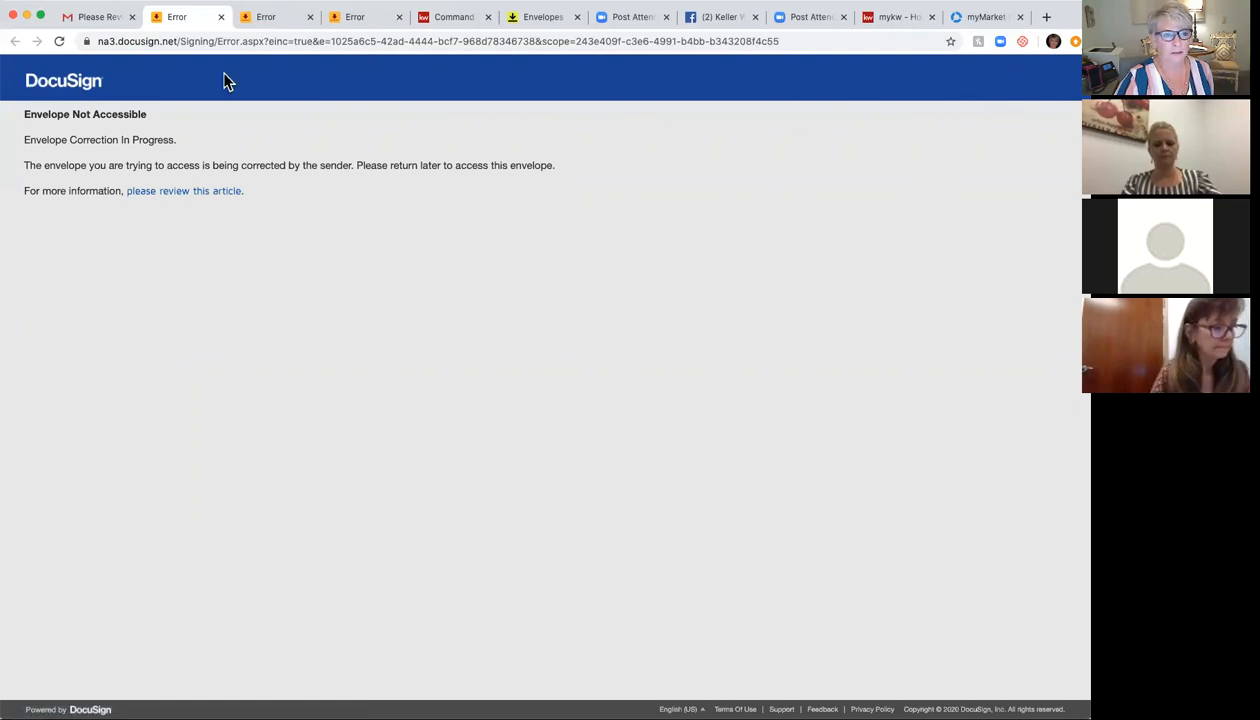
Step: Close the four envelope error pages and return to the Rooms envelope list
left_click(221, 17)
left_click(219, 17)
left_click(202, 18)
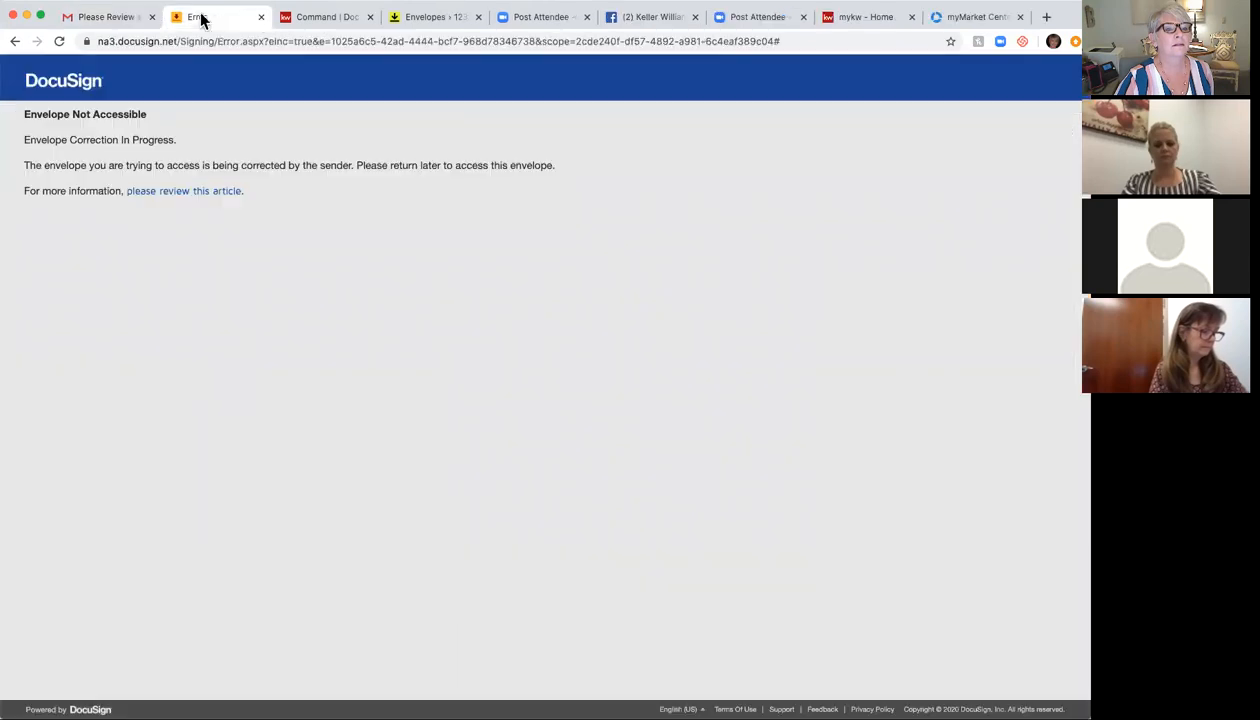
left_click(261, 18)
left_click(327, 19)
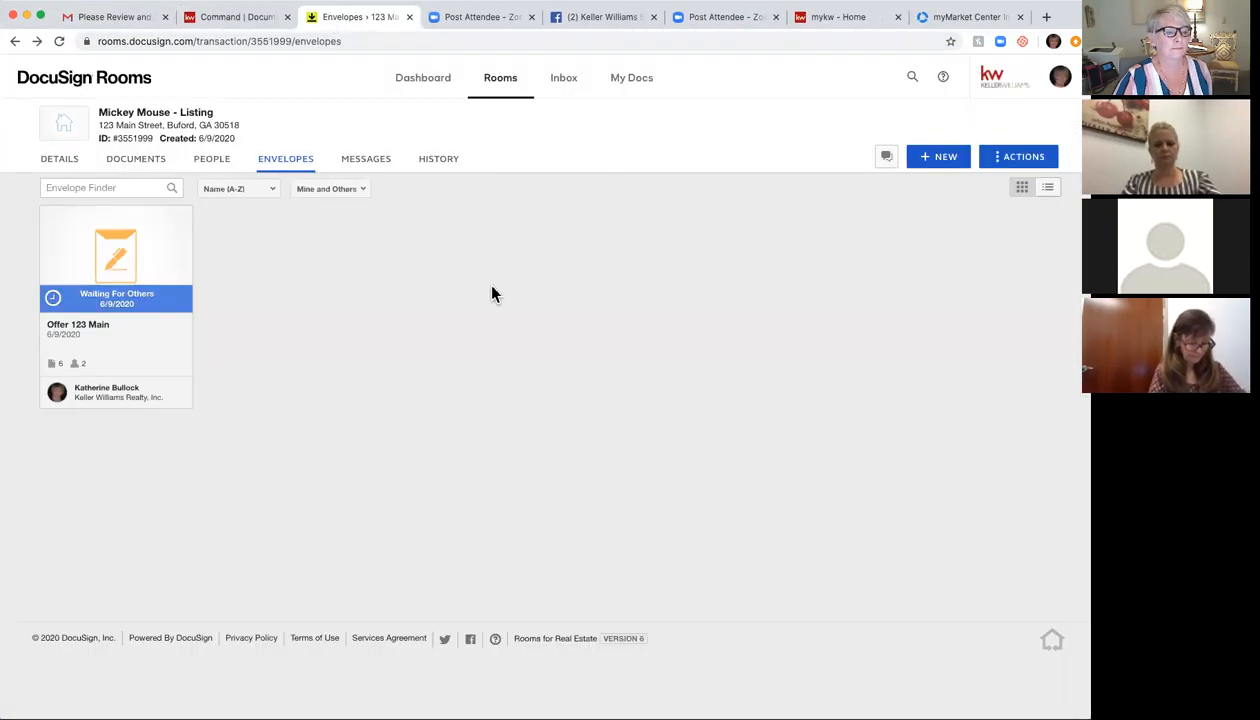
Step: View the Offer 123 Main envelope details, then go back to the envelope list
left_click(110, 302)
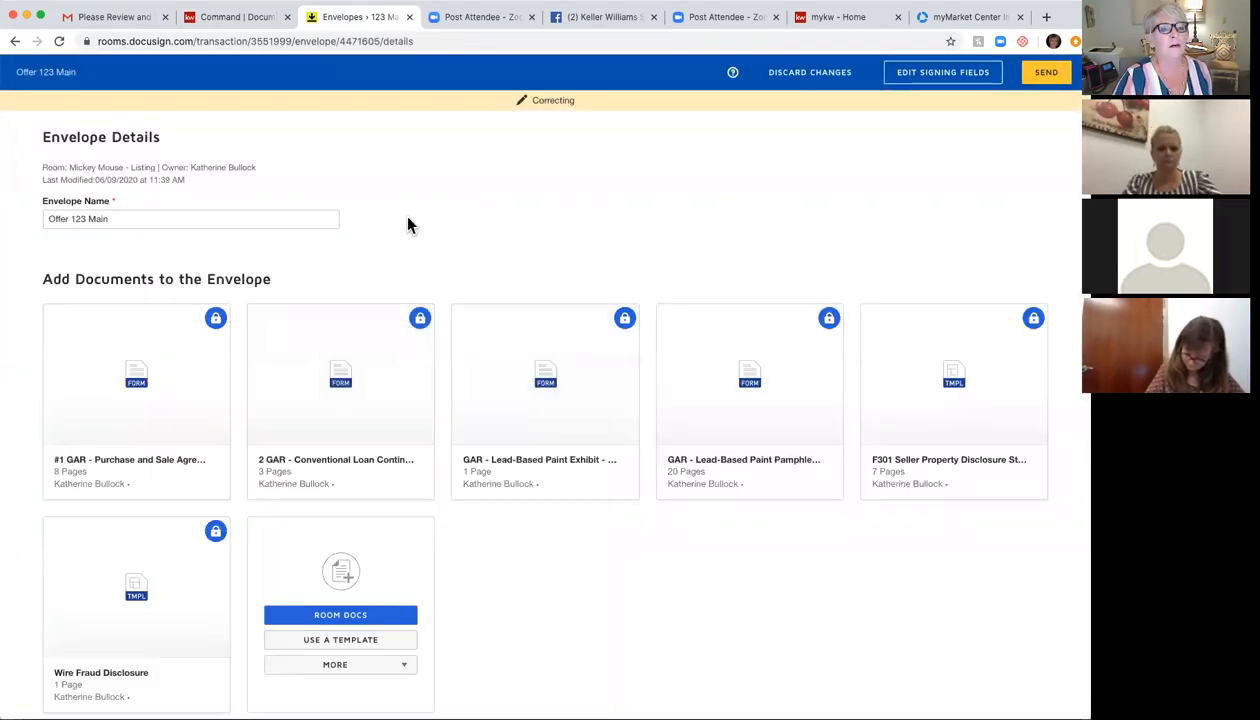
scroll(496, 208, "up", 1)
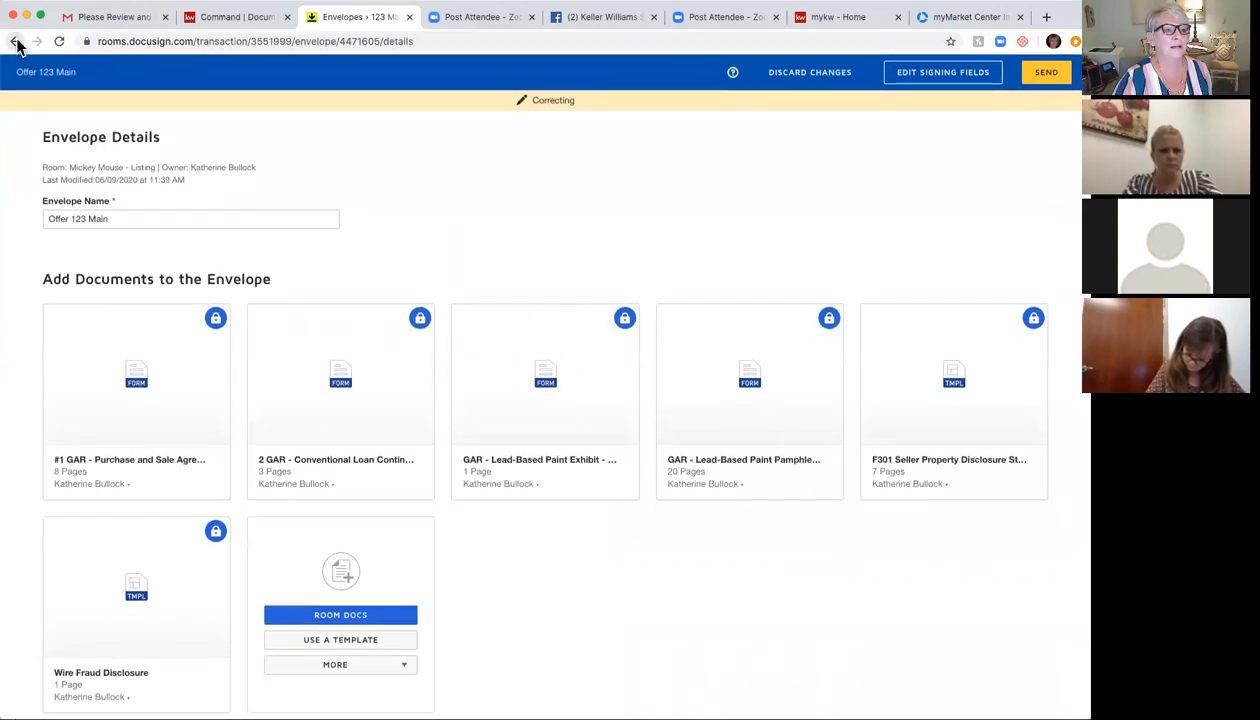
left_click(15, 42)
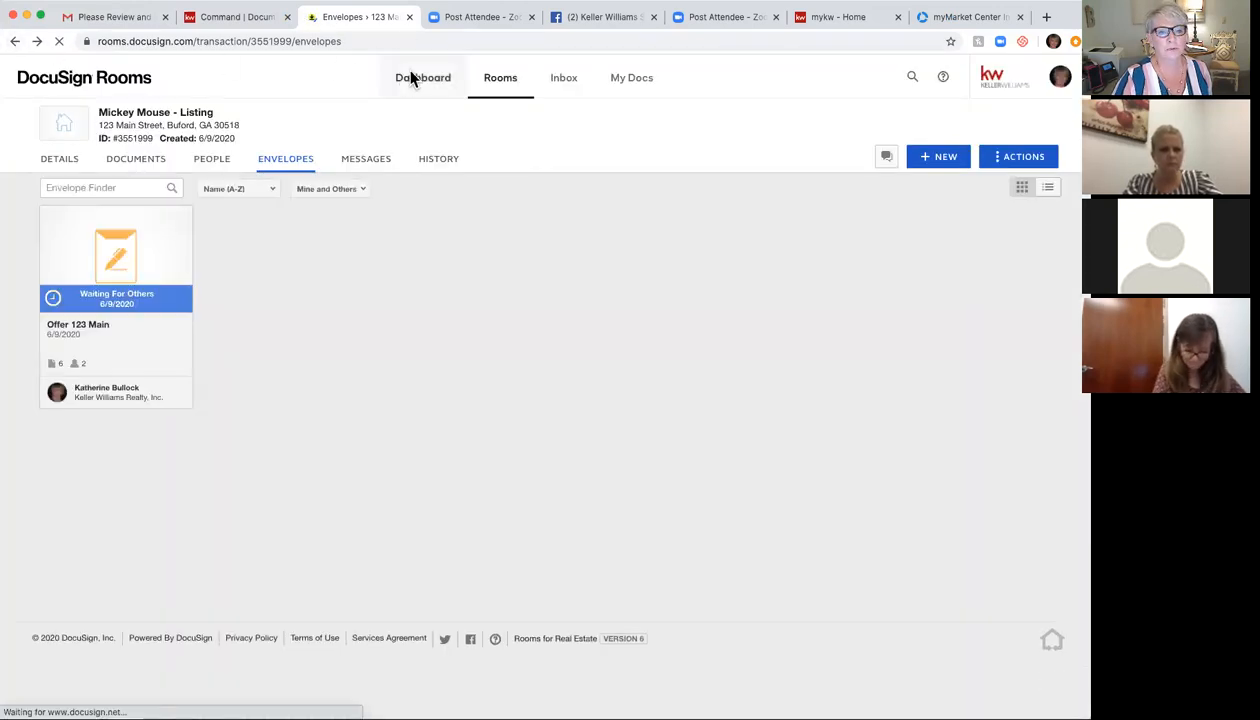
left_click(501, 79)
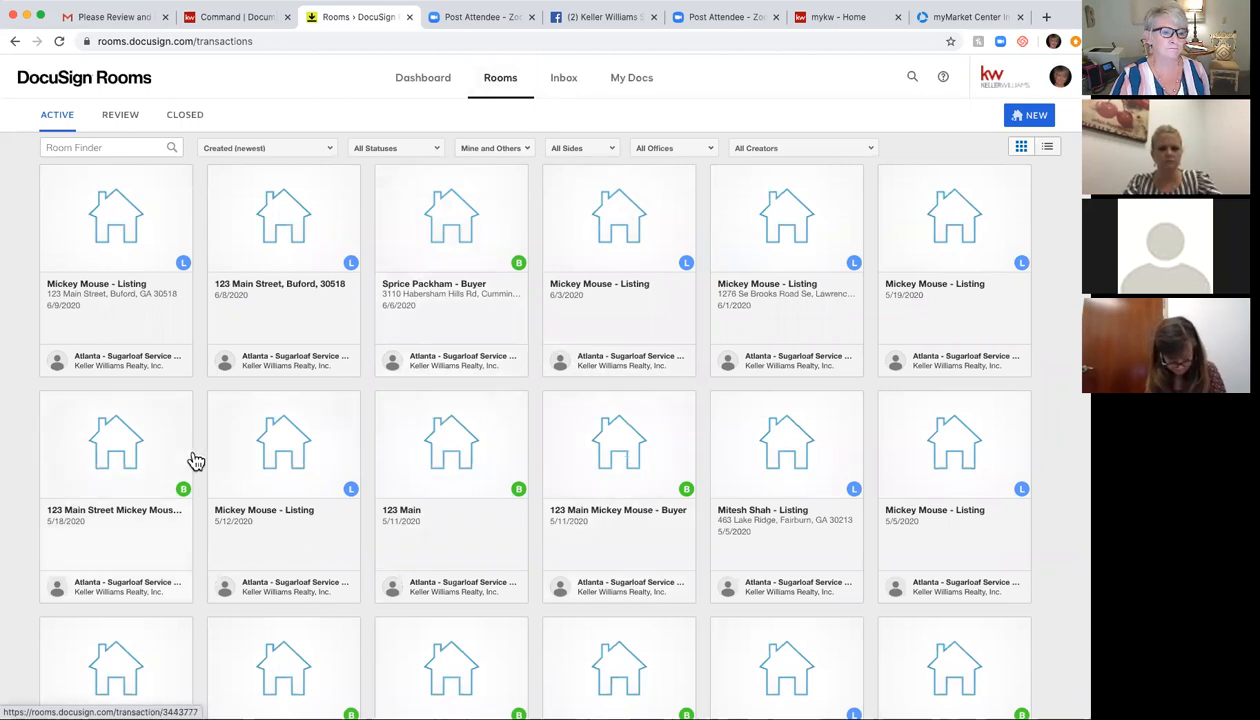
scroll(579, 480, "down", 3)
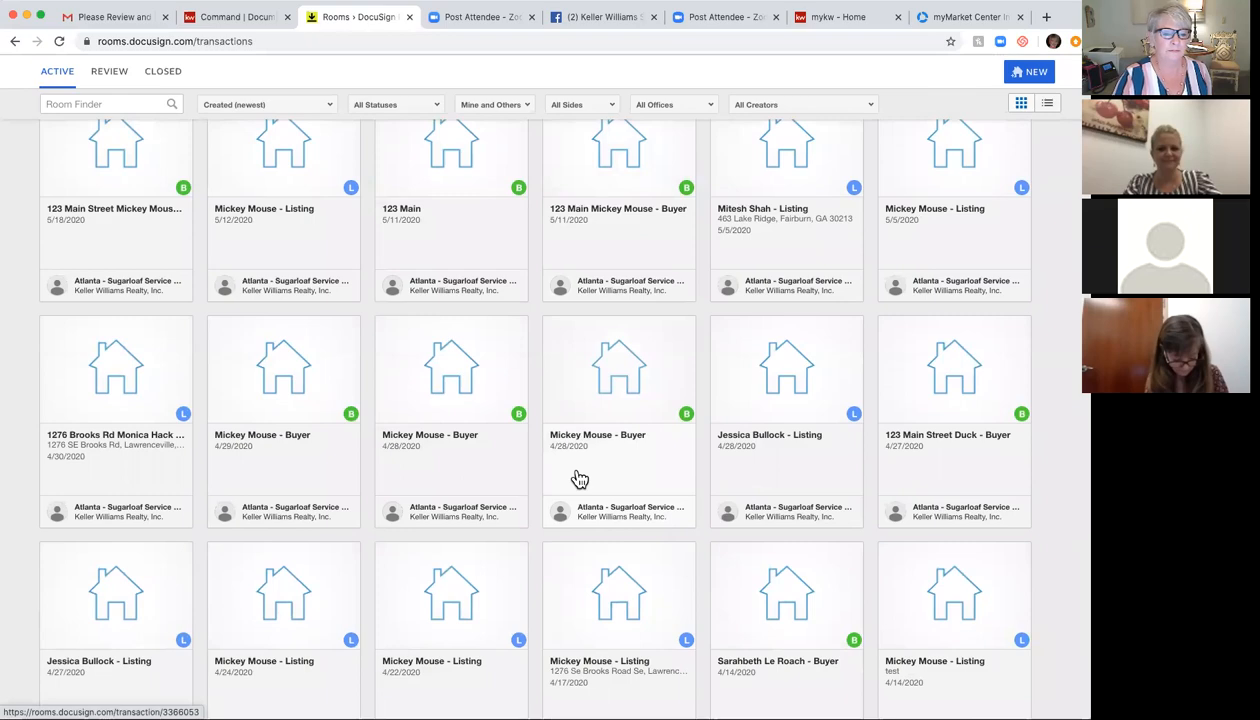
scroll(578, 478, "up", 5)
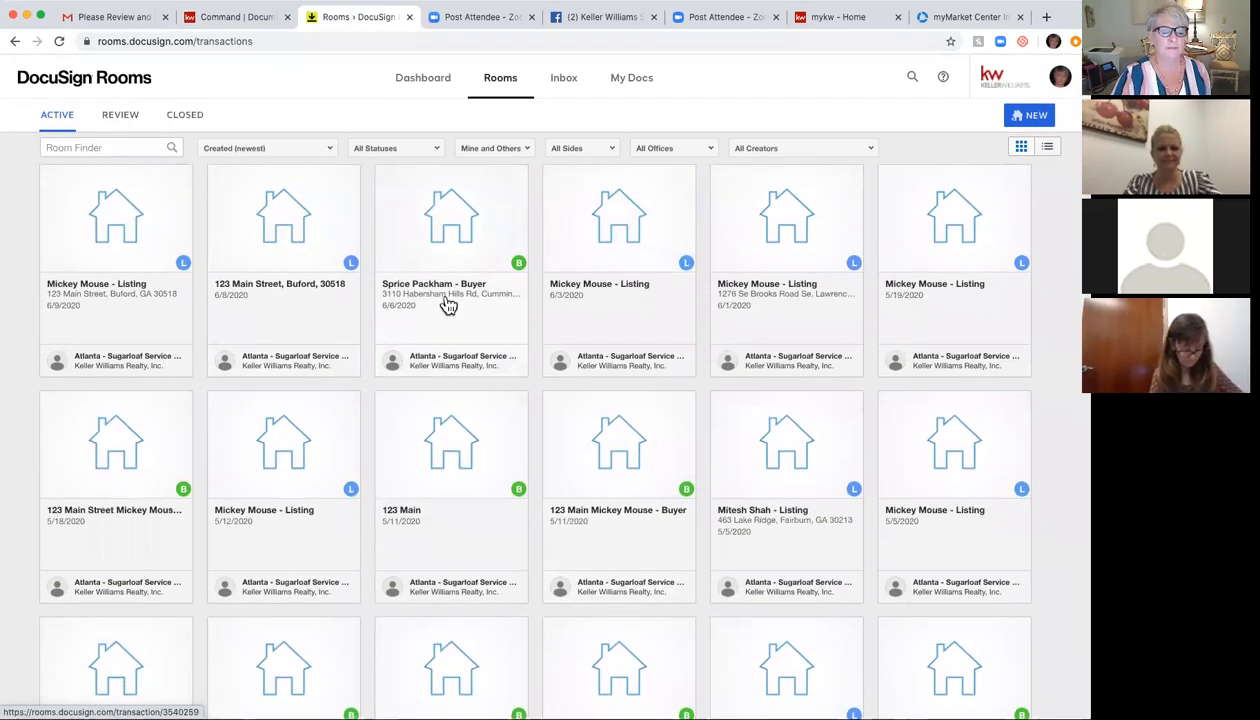
scroll(448, 305, "down", 10)
scroll(448, 305, "down", 5)
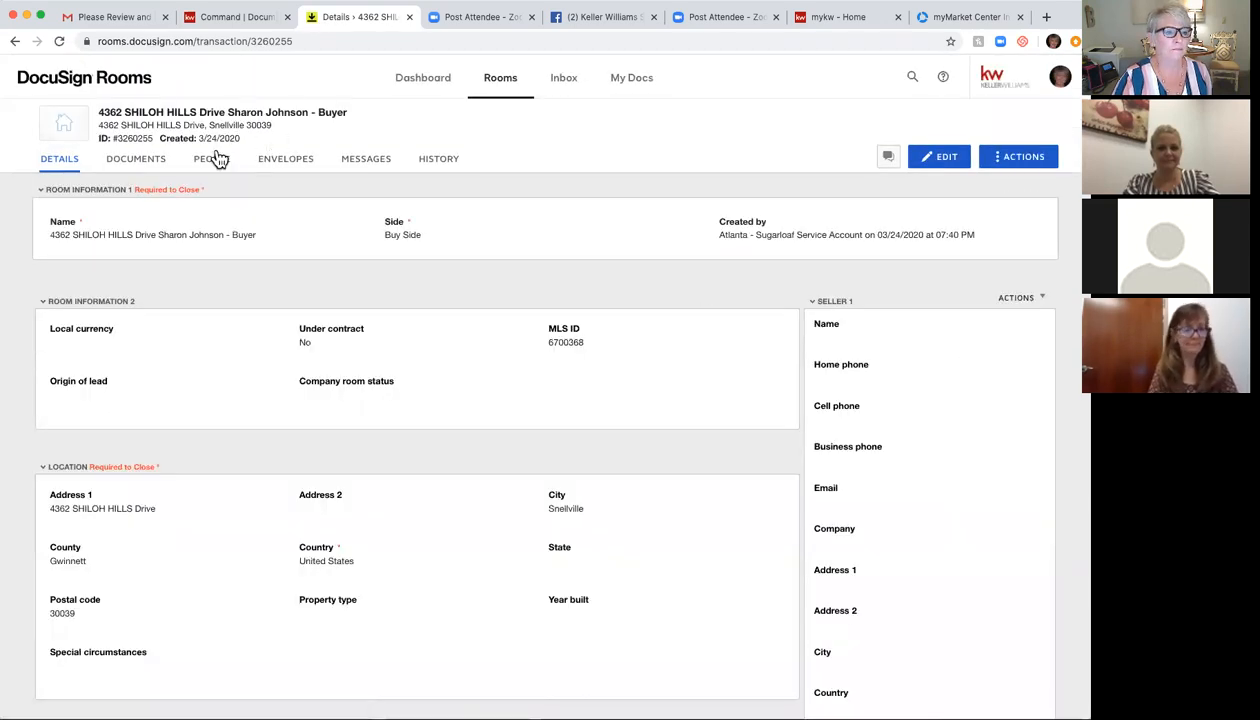
Step: Browse the buyer room's 19 documents, including signed GAR forms and closing notices
left_click(142, 166)
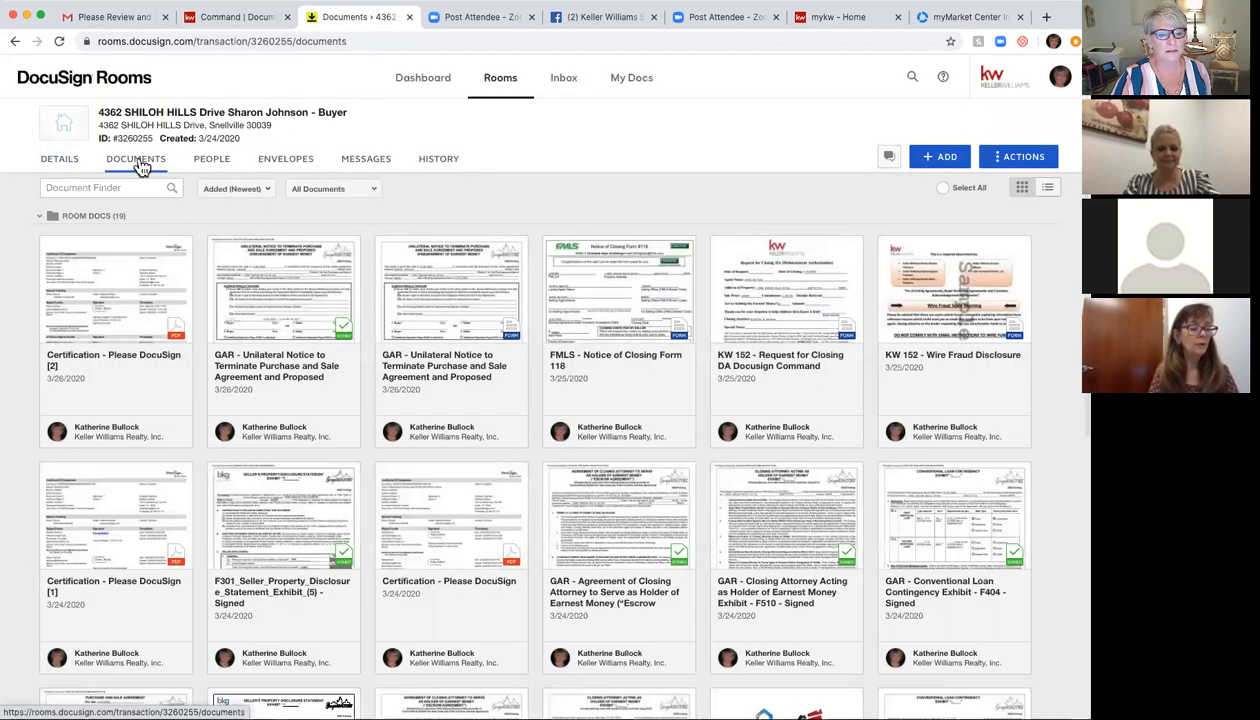
scroll(140, 172, "down", 1)
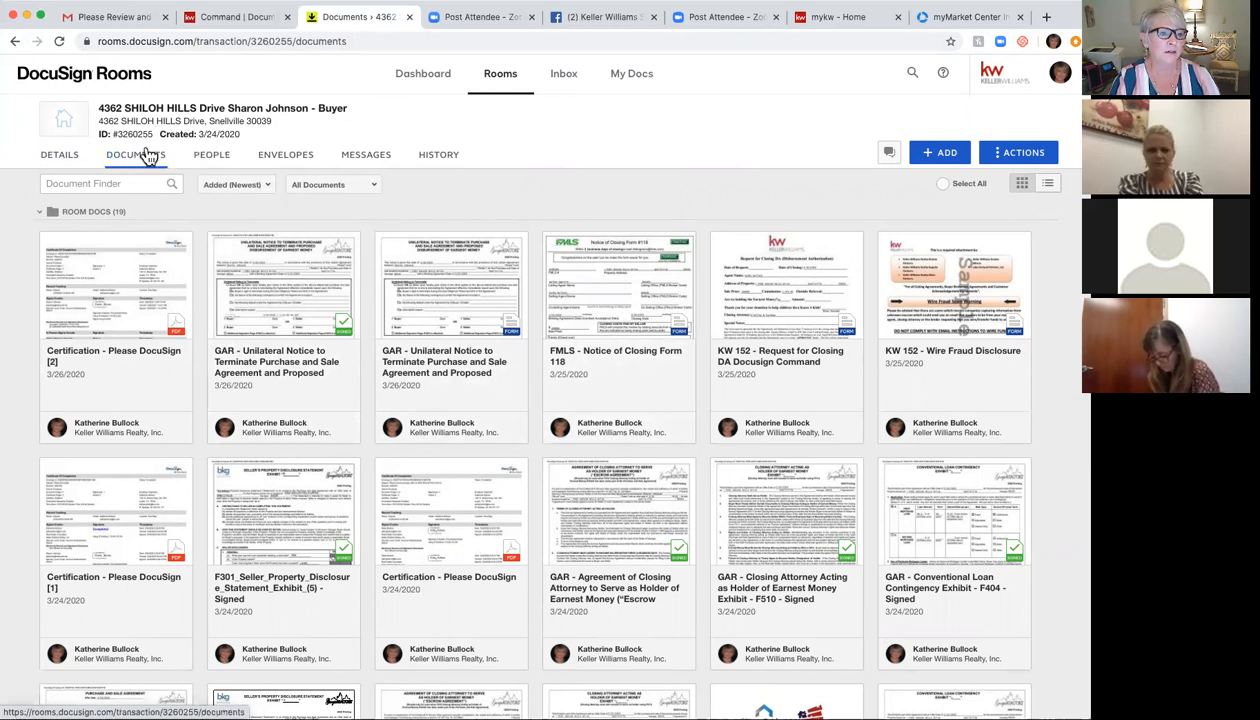
left_click(240, 20)
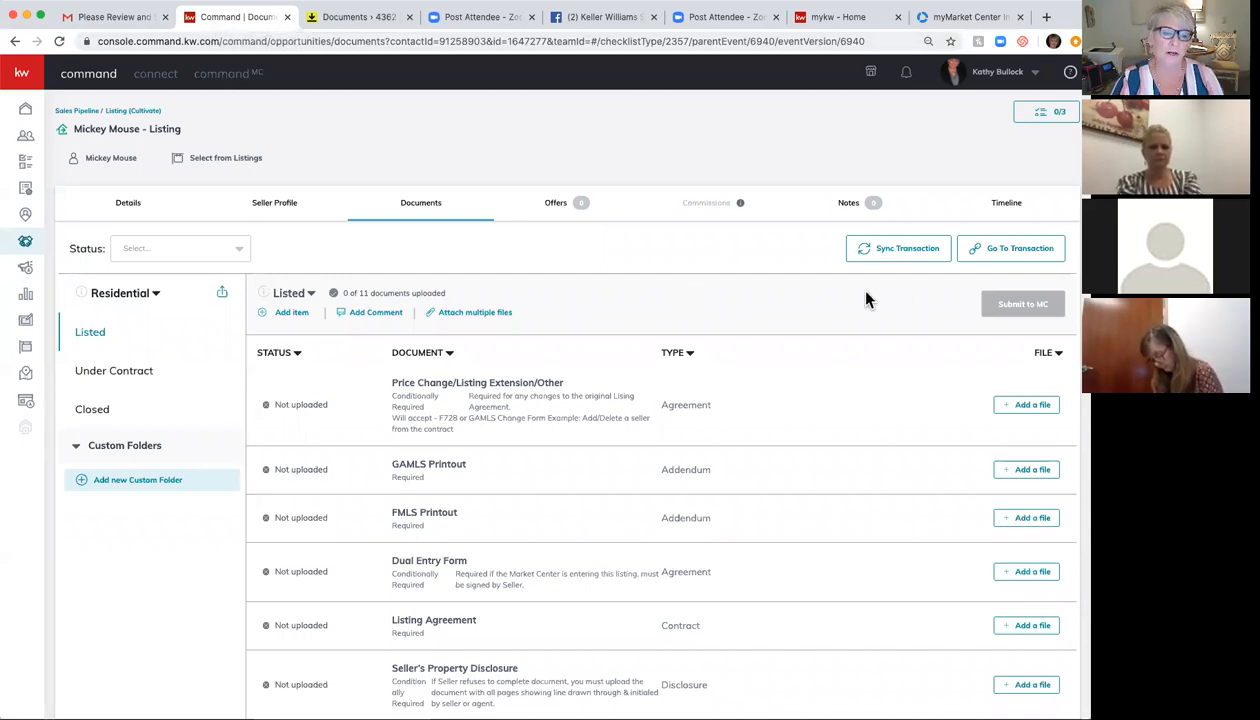
Step: Show the Mickey Mouse listing's Under Contract document checklist
left_click(95, 370)
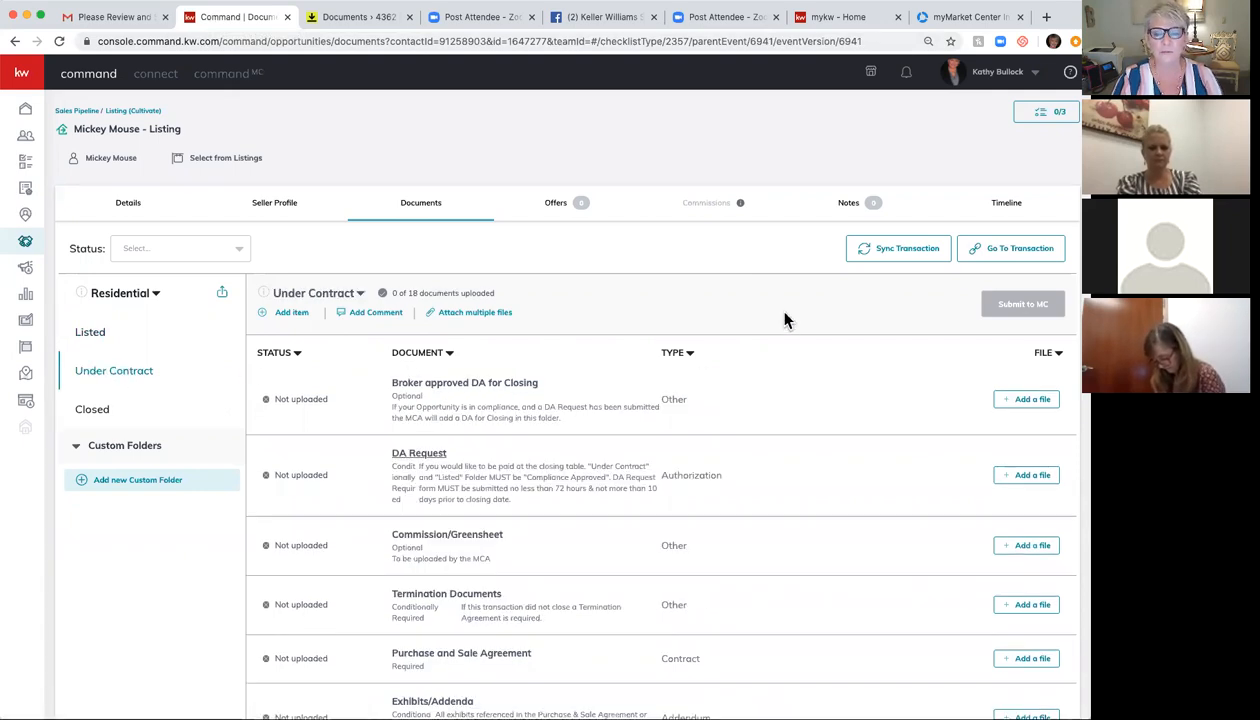
scroll(785, 318, "down", 5)
scroll(785, 318, "up", 3)
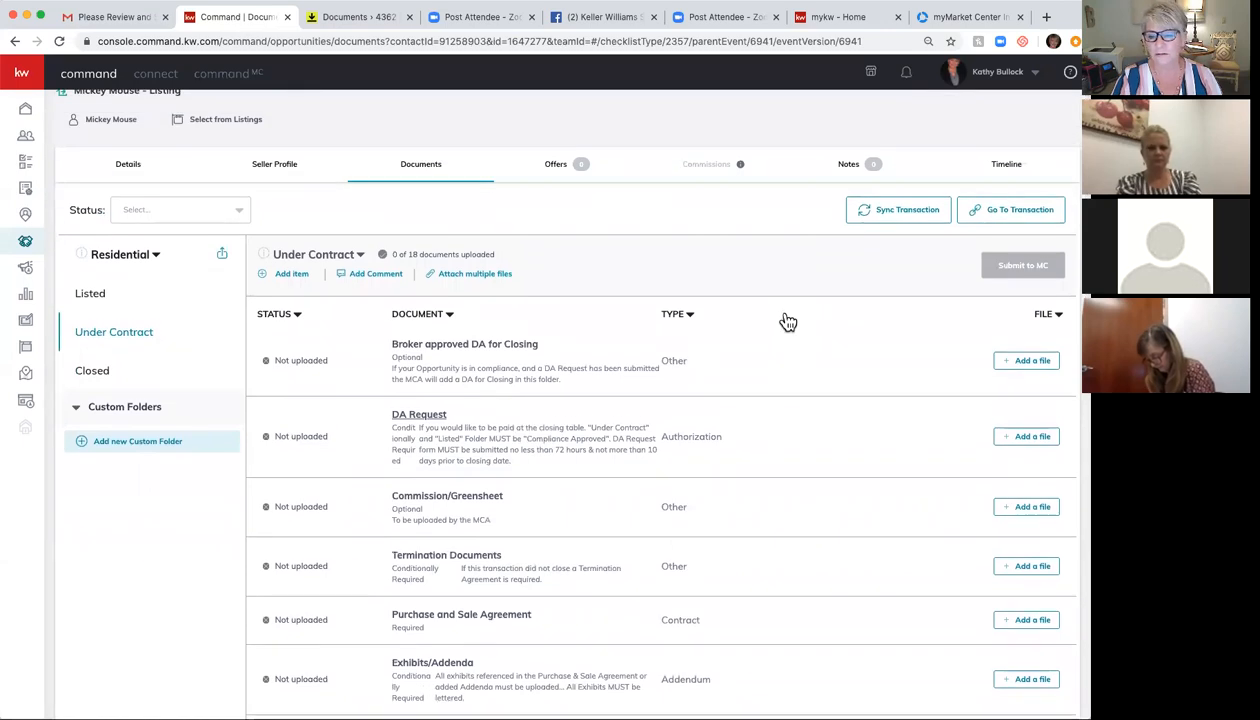
scroll(788, 320, "down", 5)
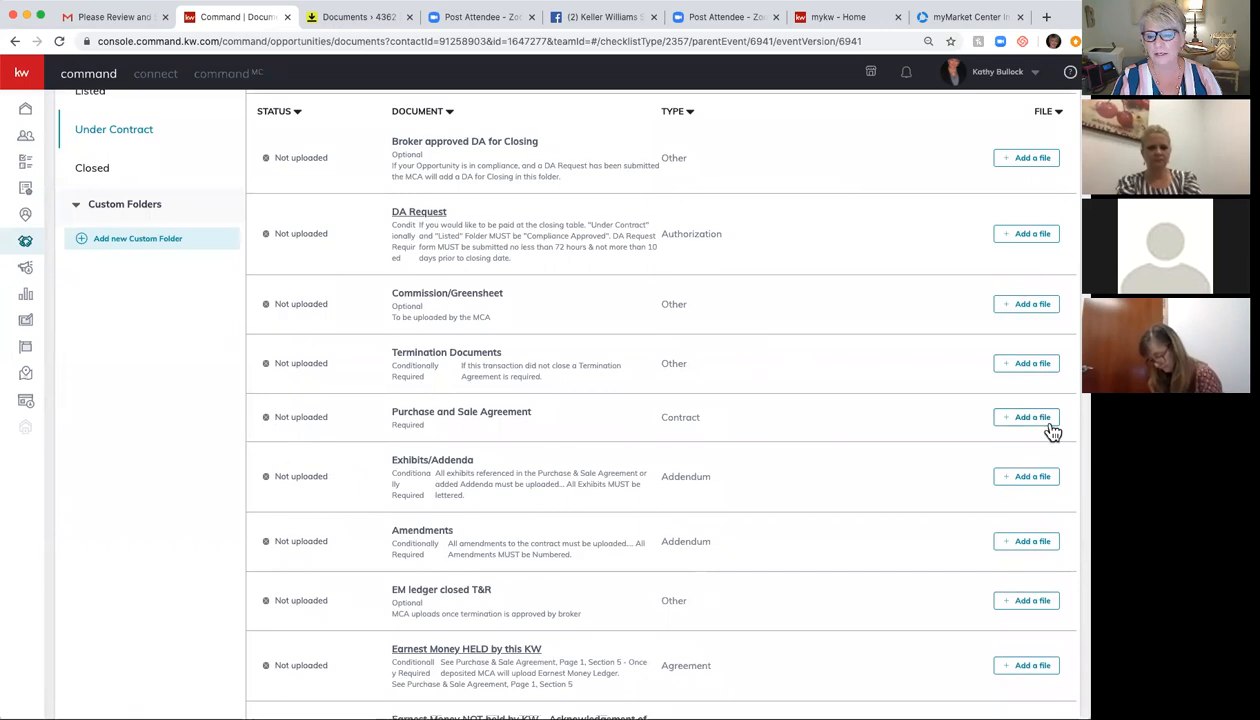
scroll(594, 325, "up", 5)
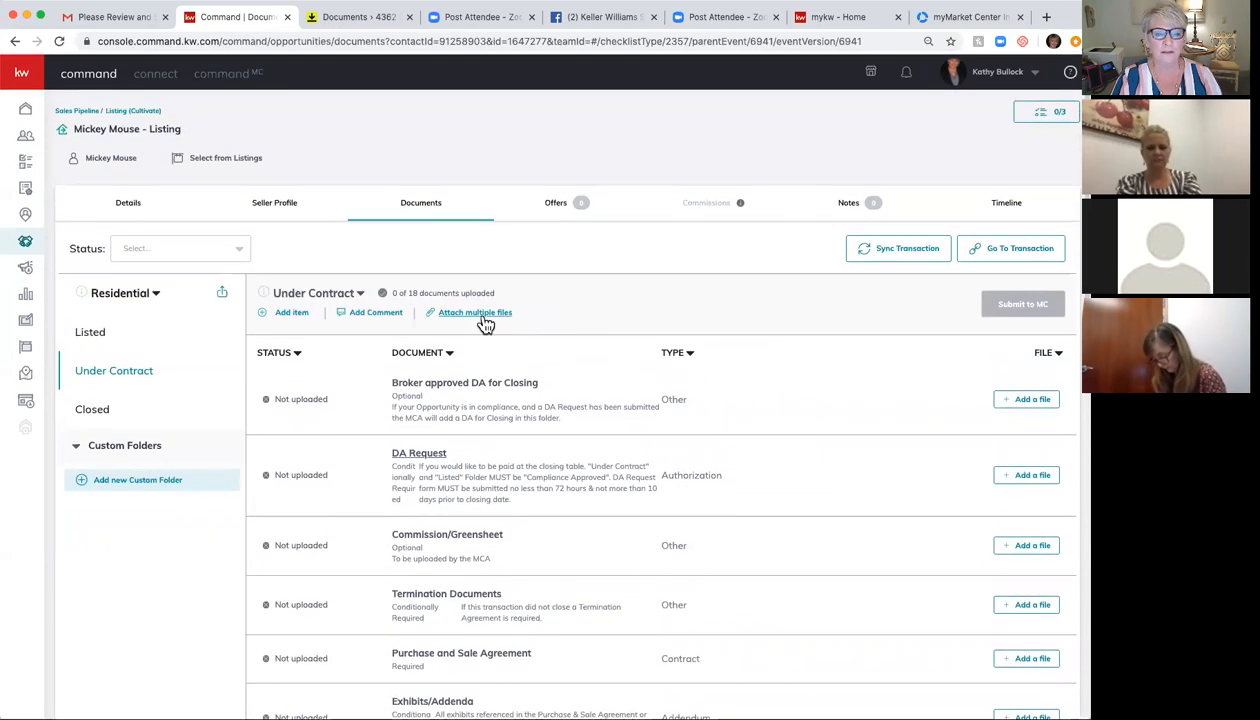
Step: Attach #1 GAR Purchase and Sale Agreement and 2 GAR Conventional Loan Contingency from DocuSign
left_click(457, 313)
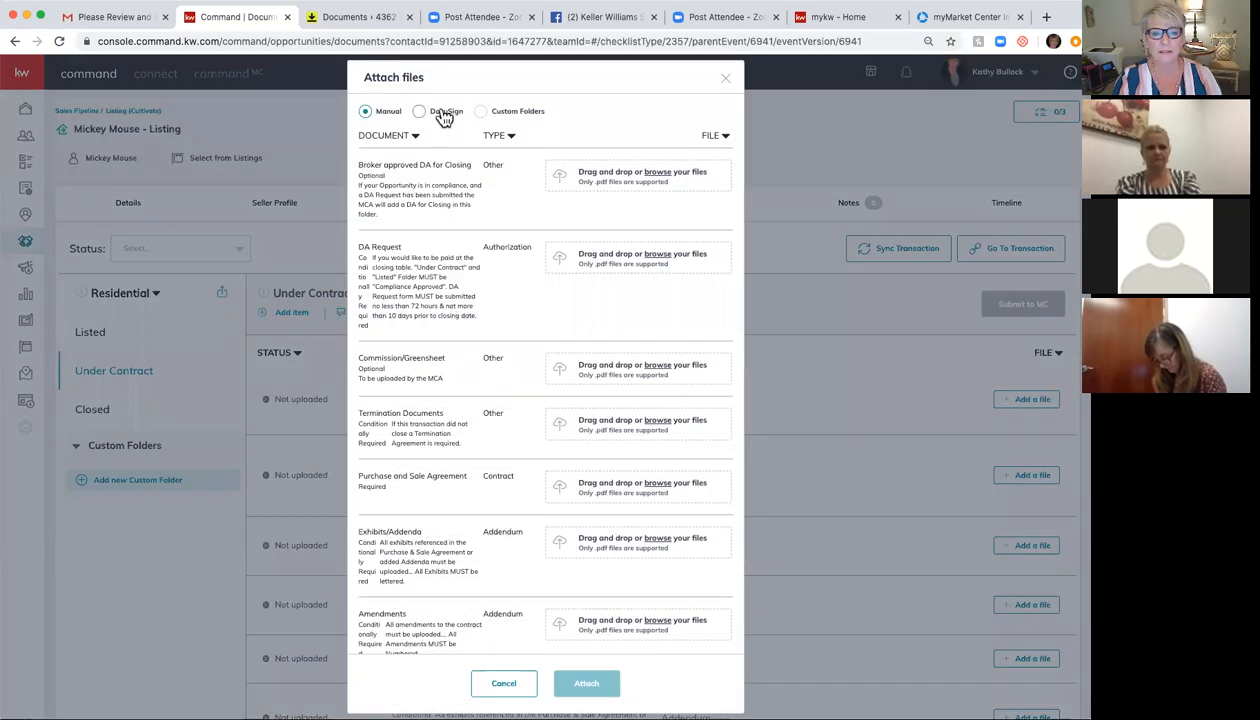
left_click(444, 114)
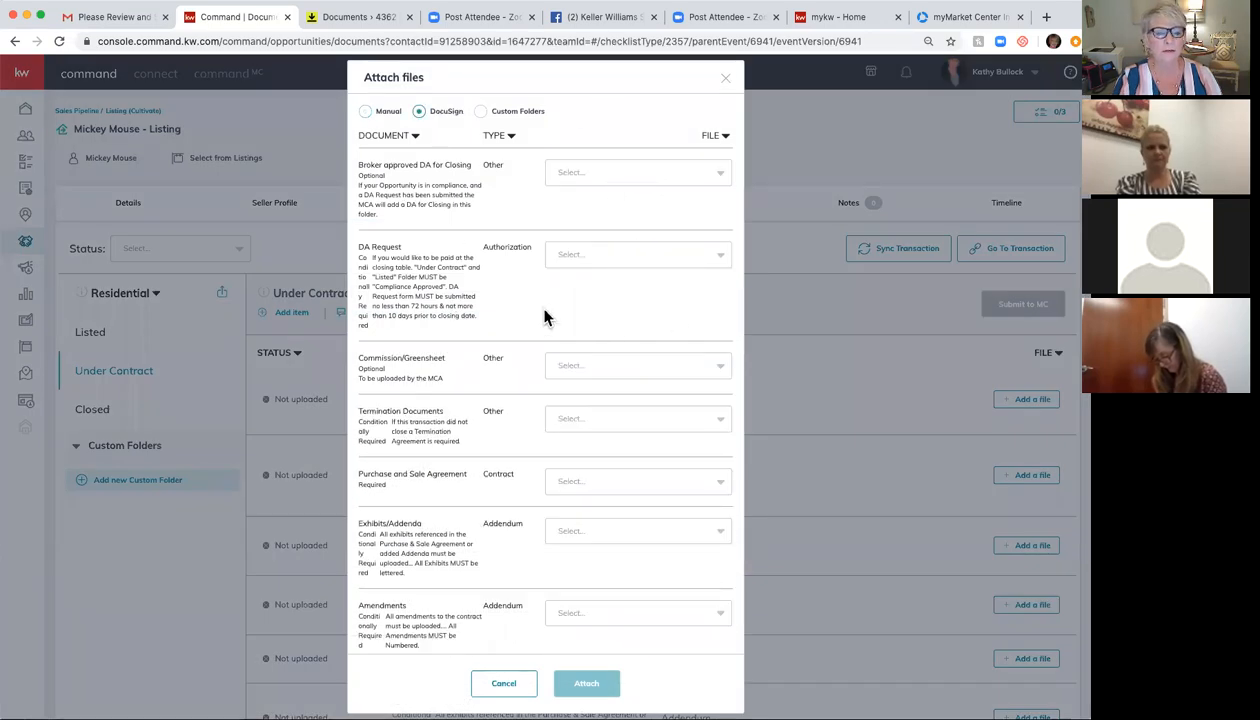
scroll(559, 472, "down", 1)
left_click(644, 423)
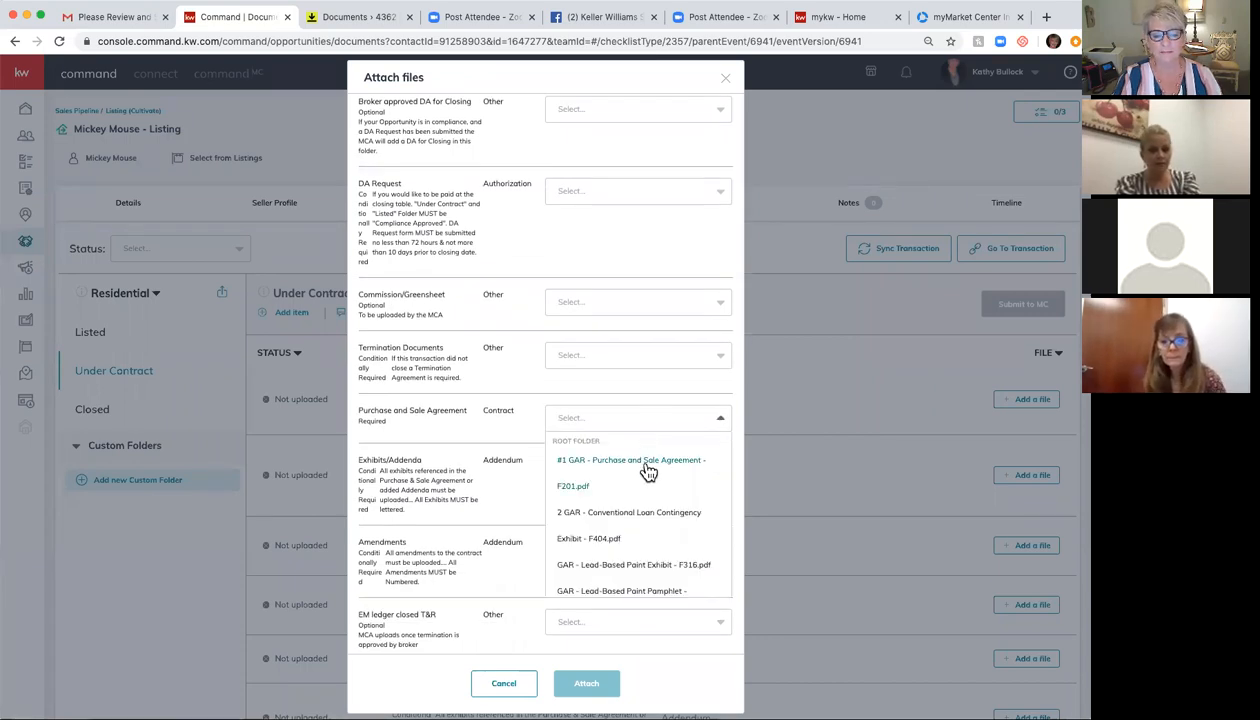
left_click(642, 462)
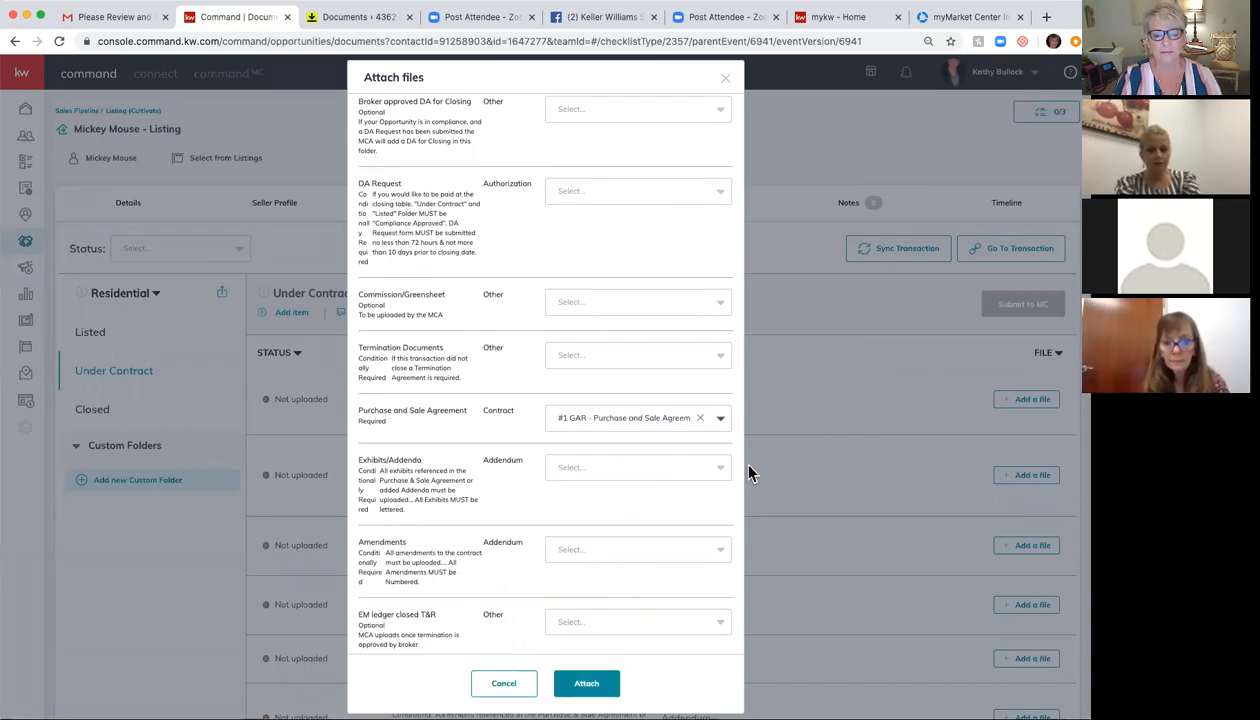
left_click(683, 470)
left_click(683, 566)
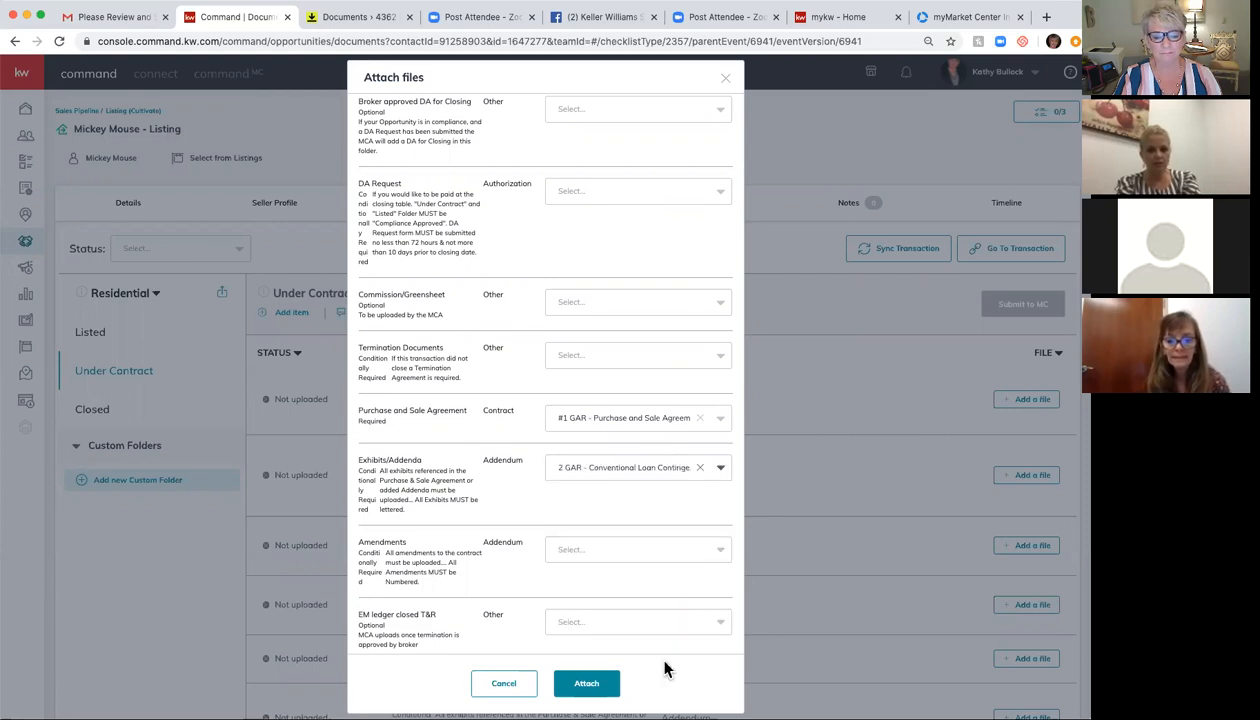
left_click(588, 683)
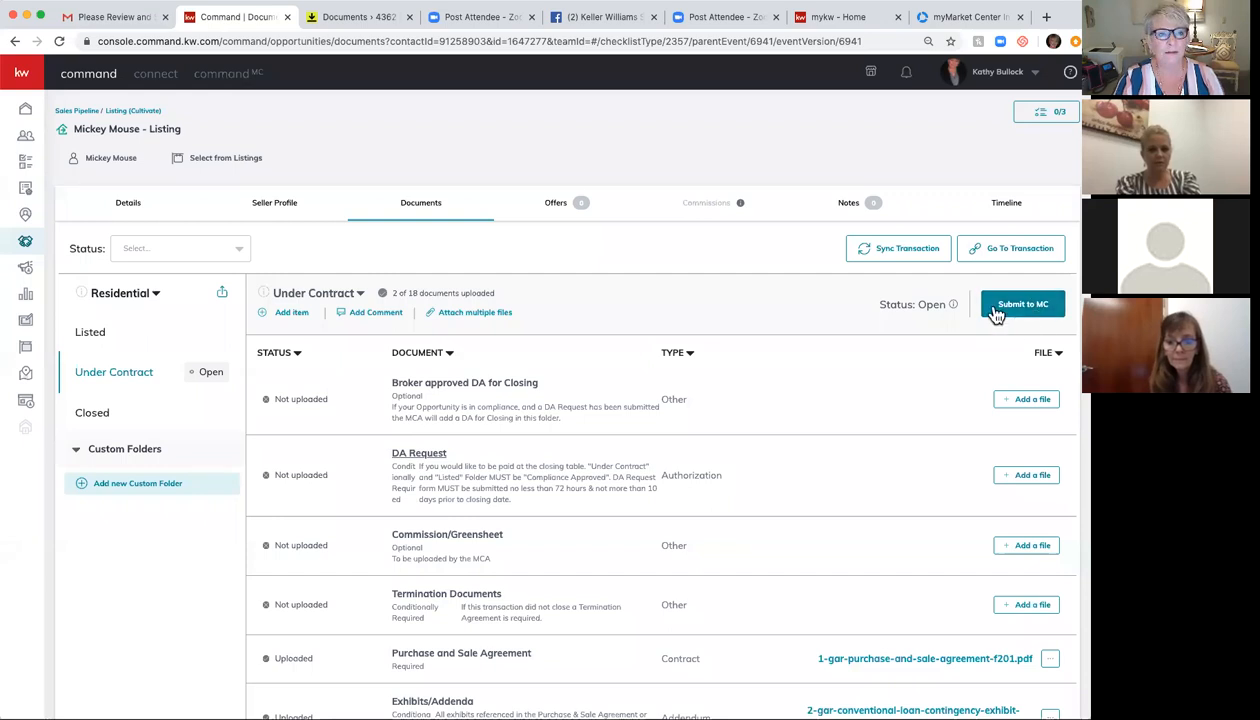
Step: Go to the Rooms dashboard, dismiss Congratulations, and open the Mickey Mouse - Listing room
left_click(360, 19)
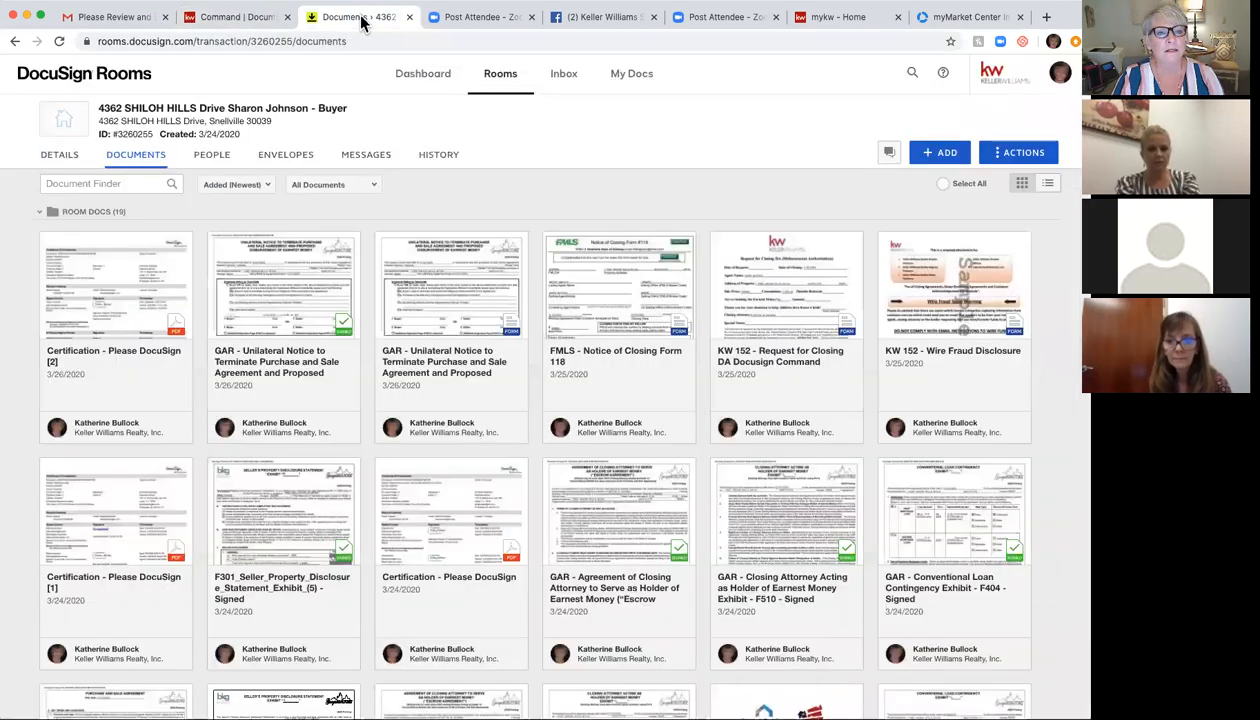
left_click(424, 75)
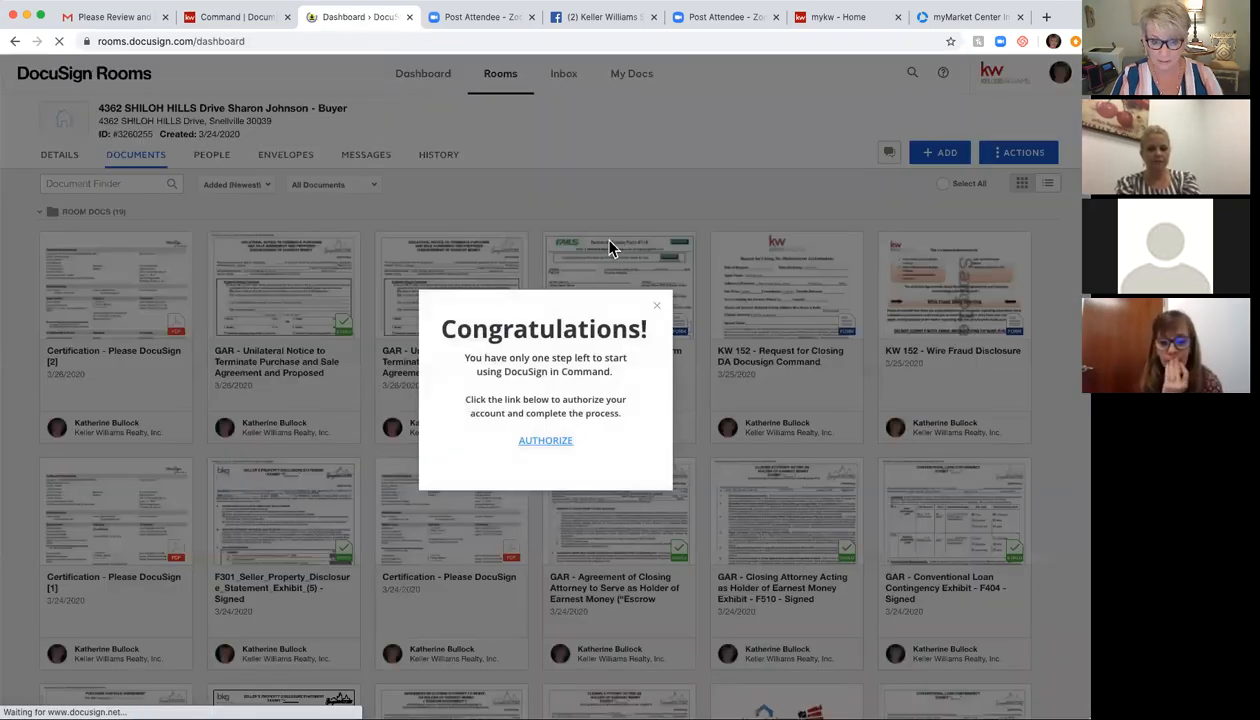
left_click(652, 294)
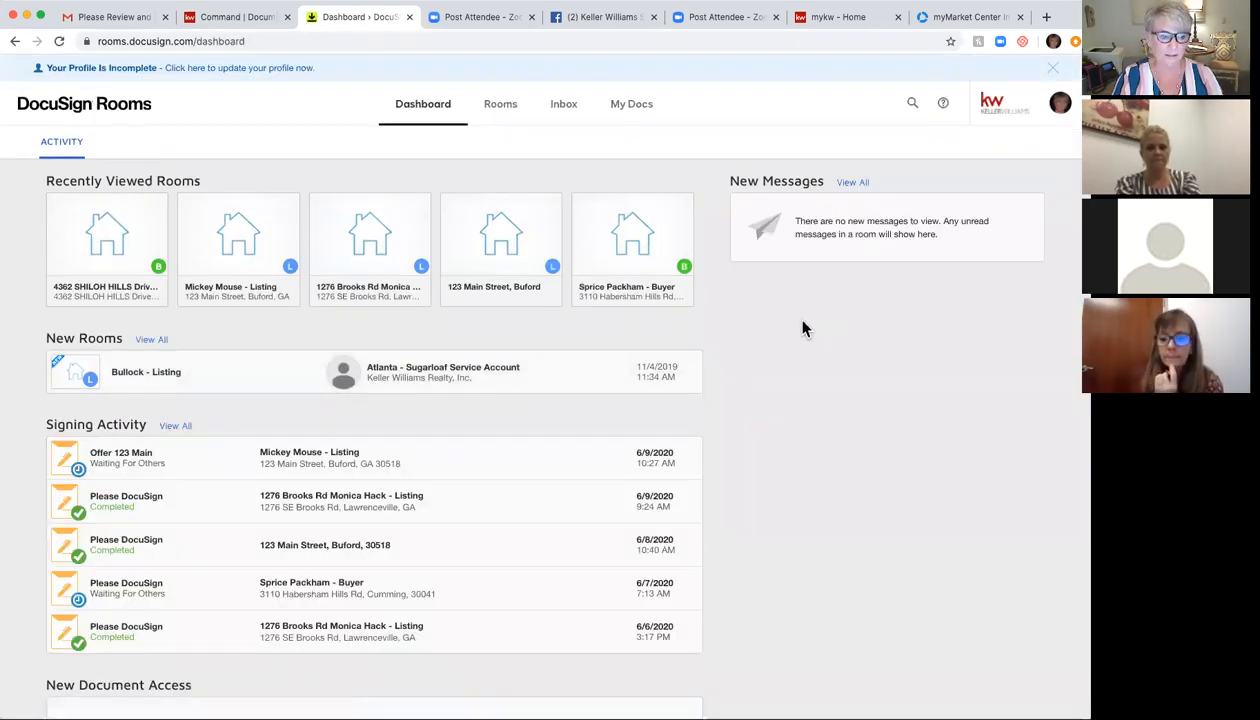
left_click(290, 460)
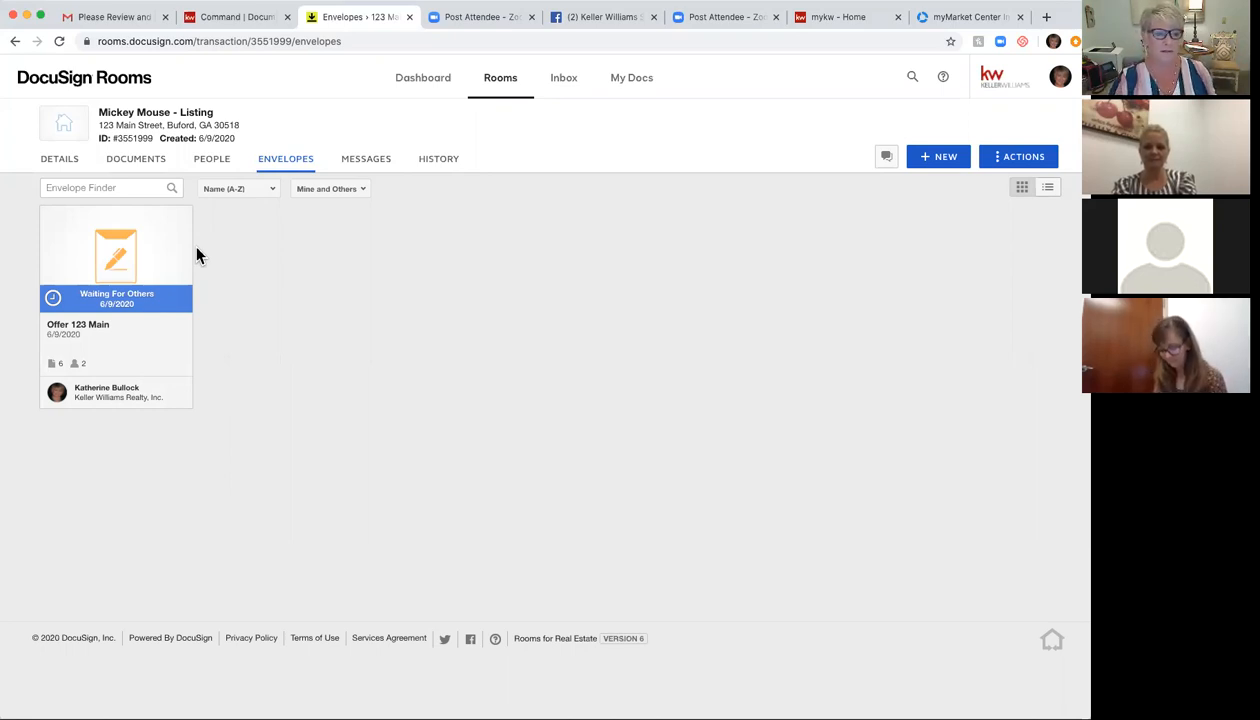
Step: Glance at the Offer 123 Main envelope, then list the room's 4 GAR documents
left_click(128, 305)
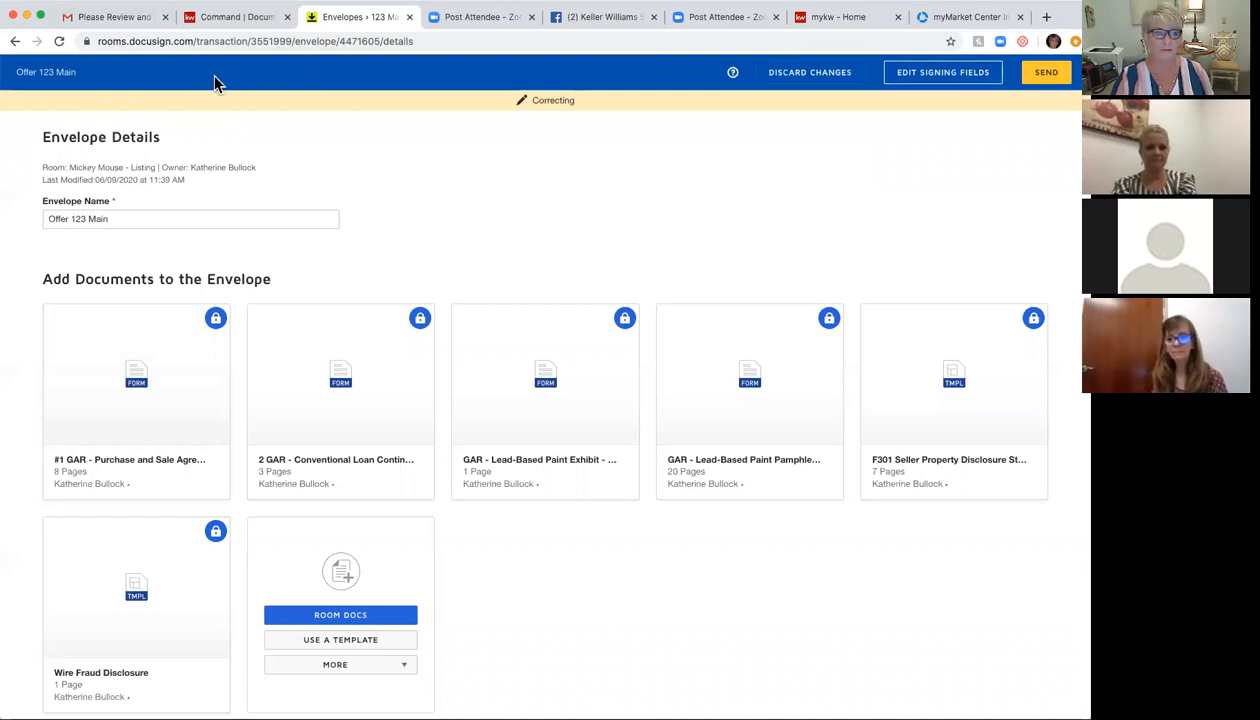
left_click(15, 42)
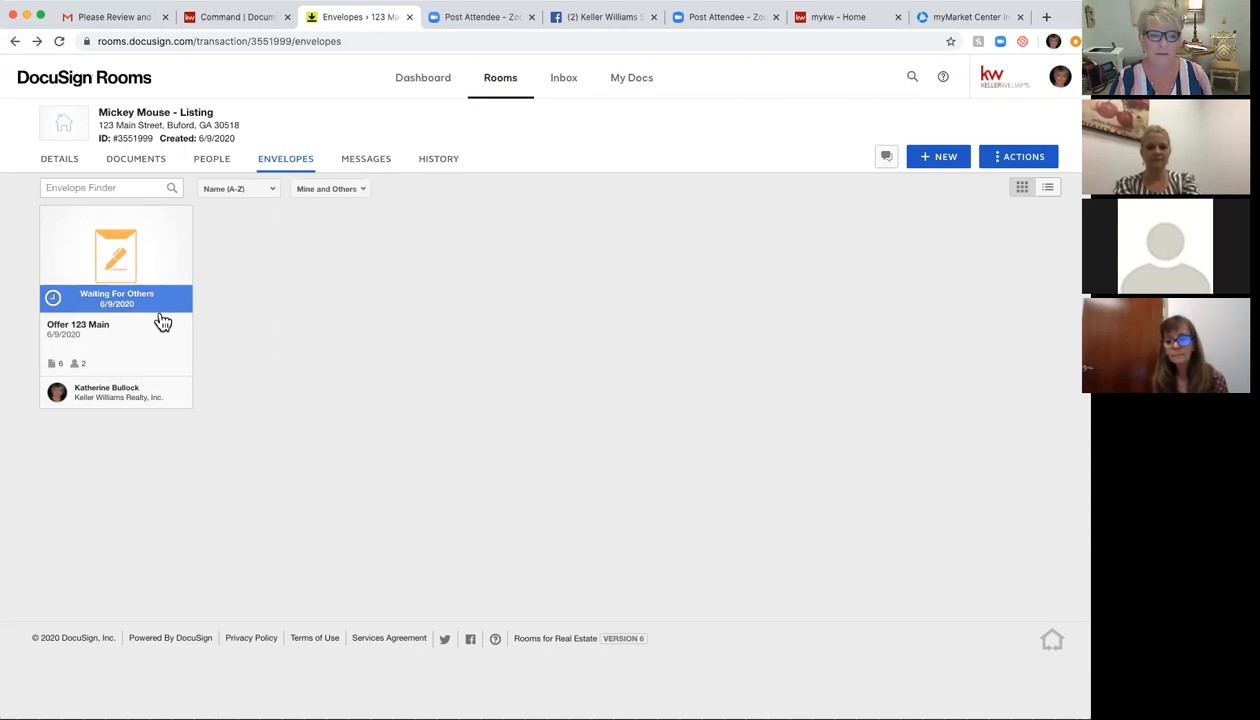
left_click(136, 164)
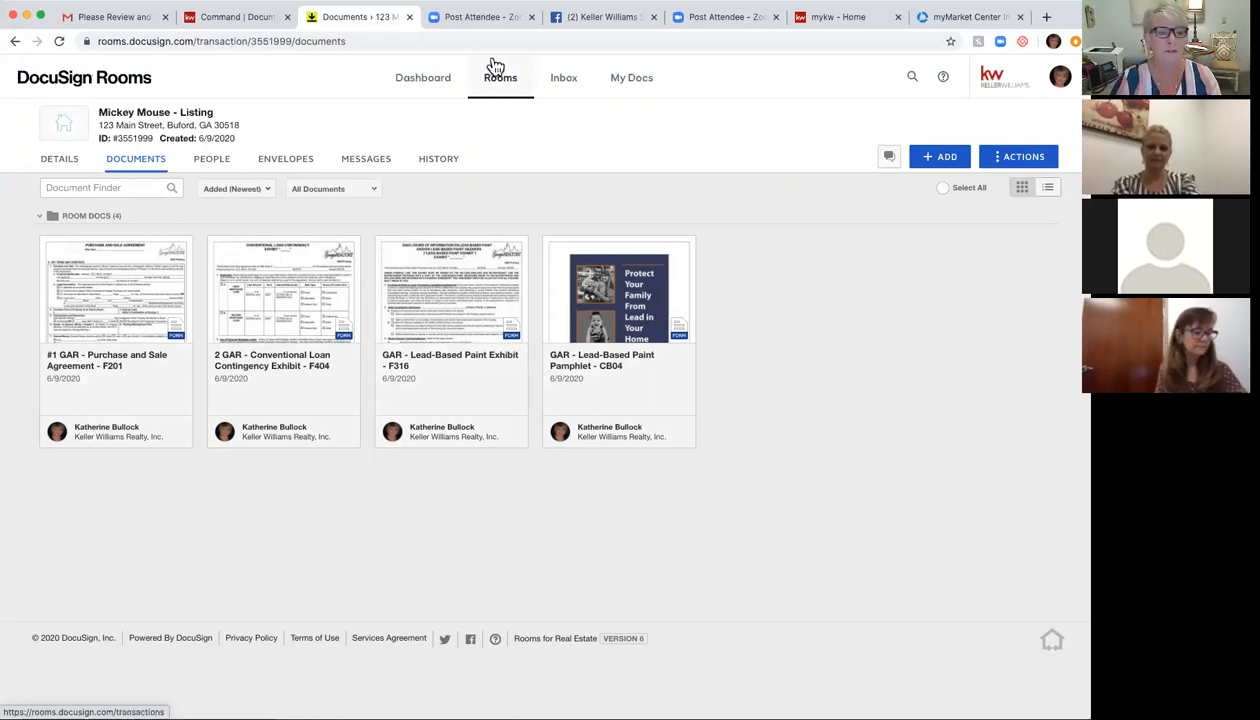
Step: Check the room's messages and envelopes, and glance at the ACTIONS list
left_click(368, 162)
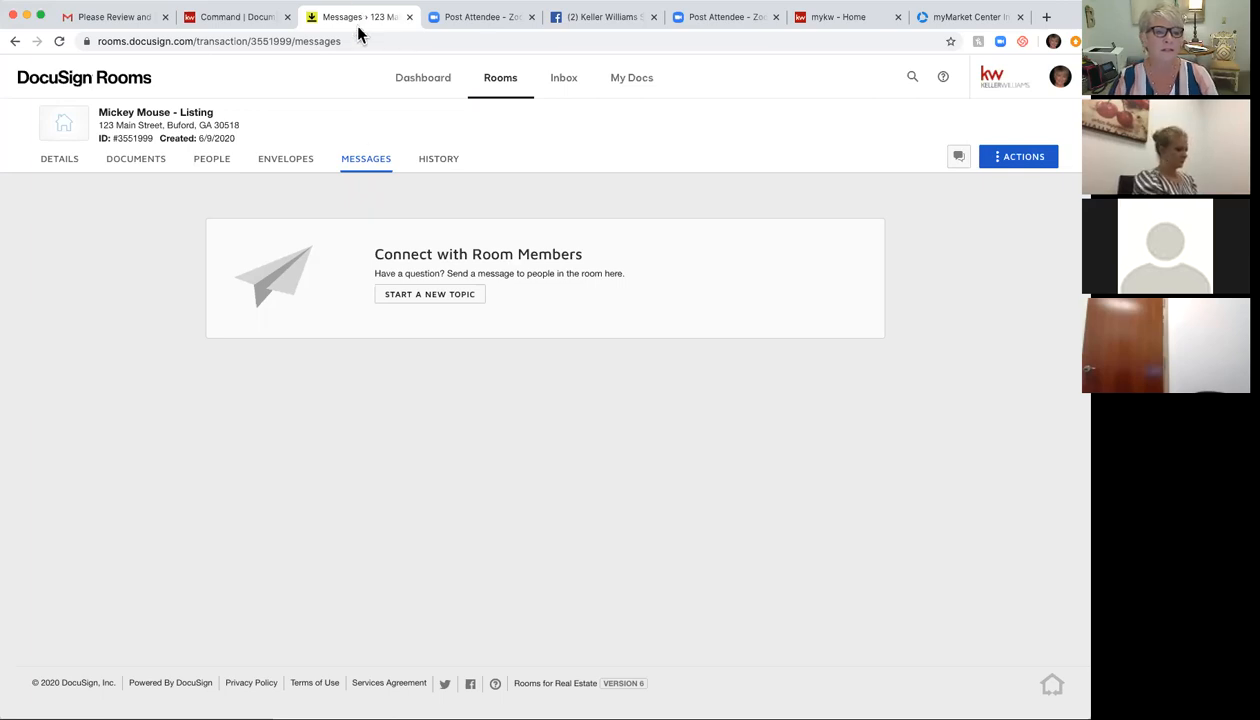
left_click(290, 160)
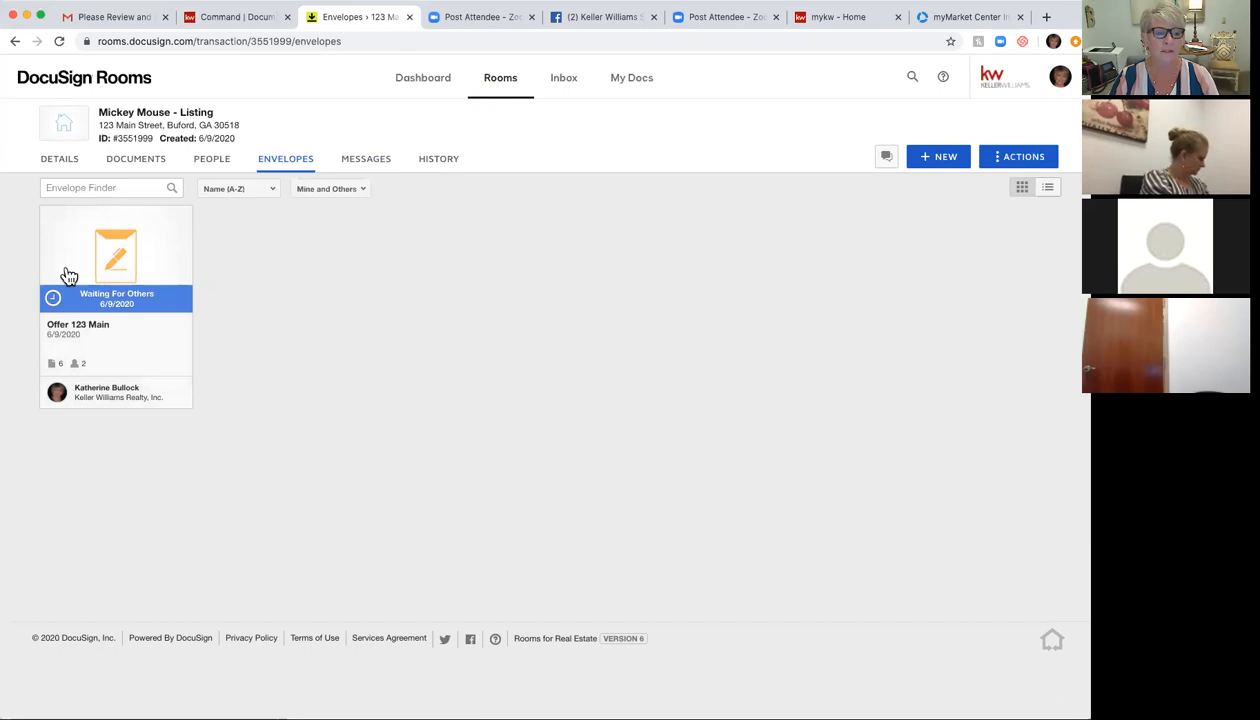
left_click(1027, 162)
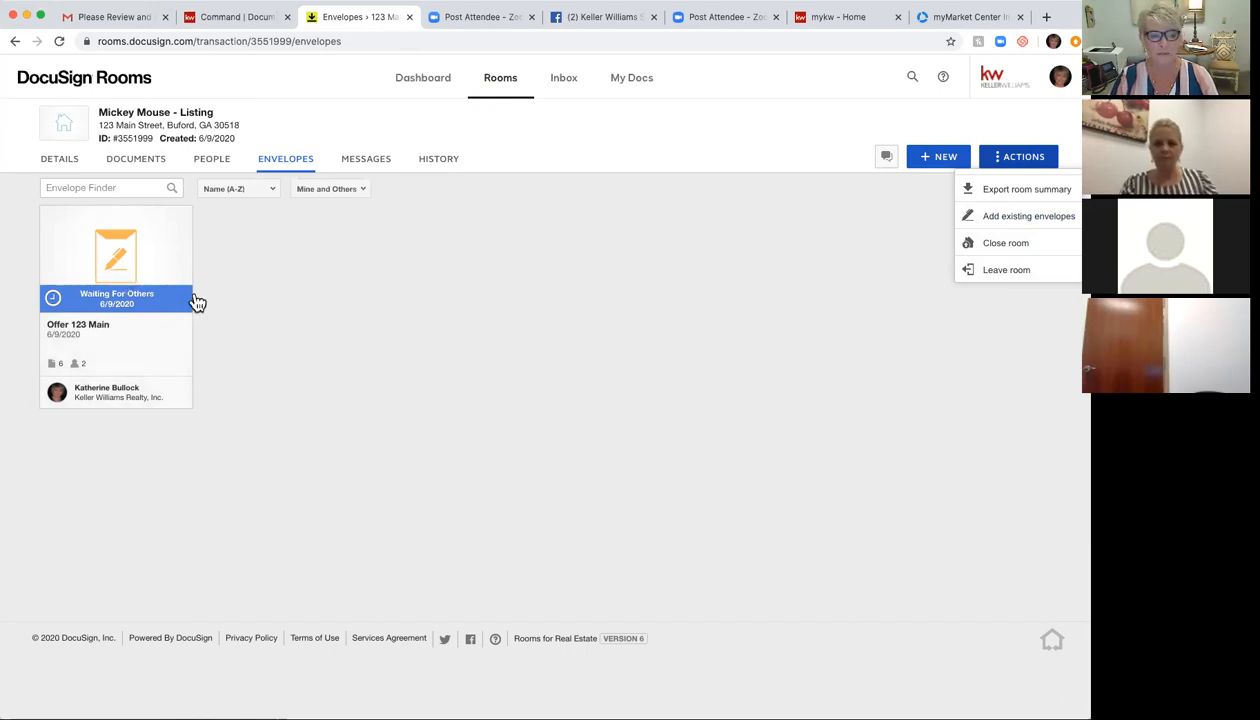
left_click(792, 258)
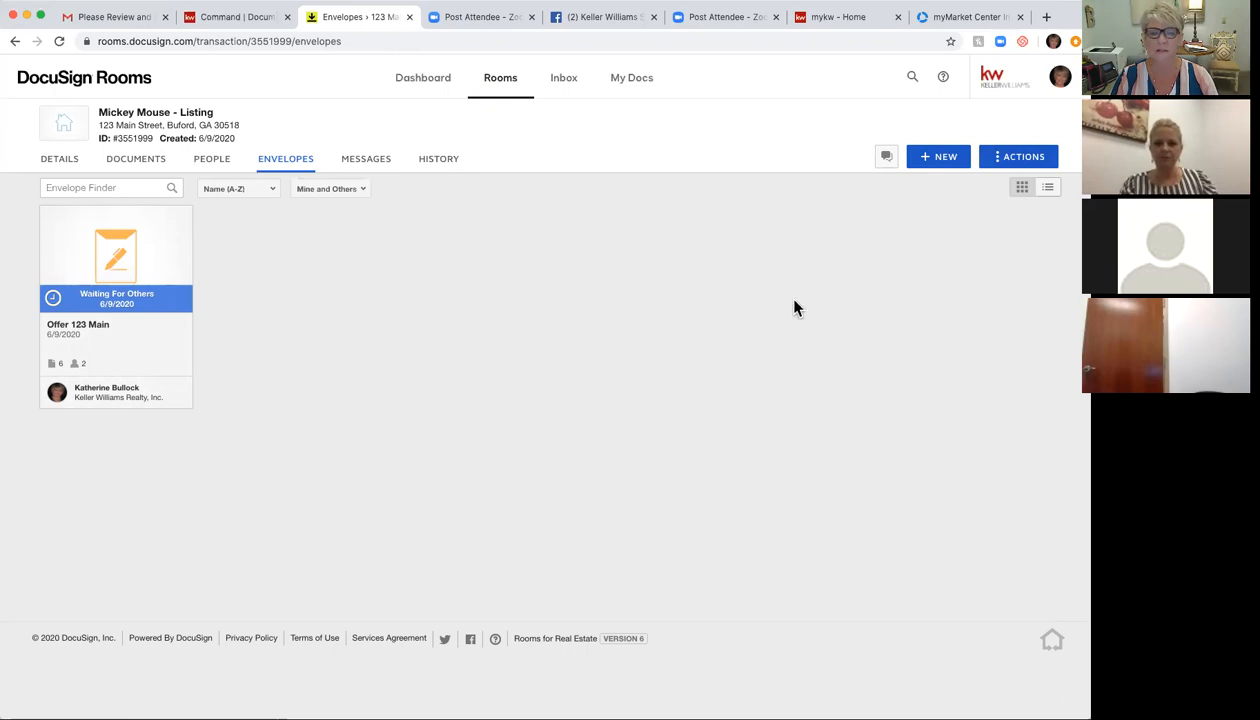
Step: Reopen the Offer 123 Main envelope, go back, and show the room ACTIONS again
left_click(171, 239)
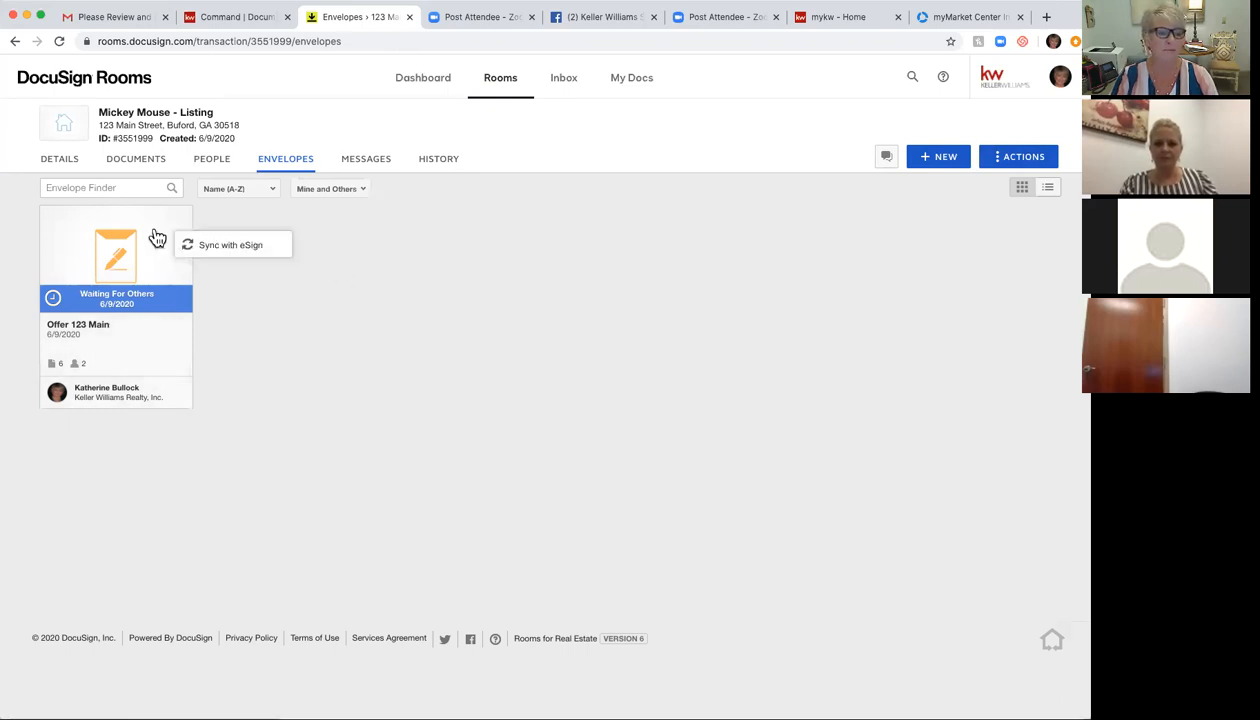
left_click(156, 236)
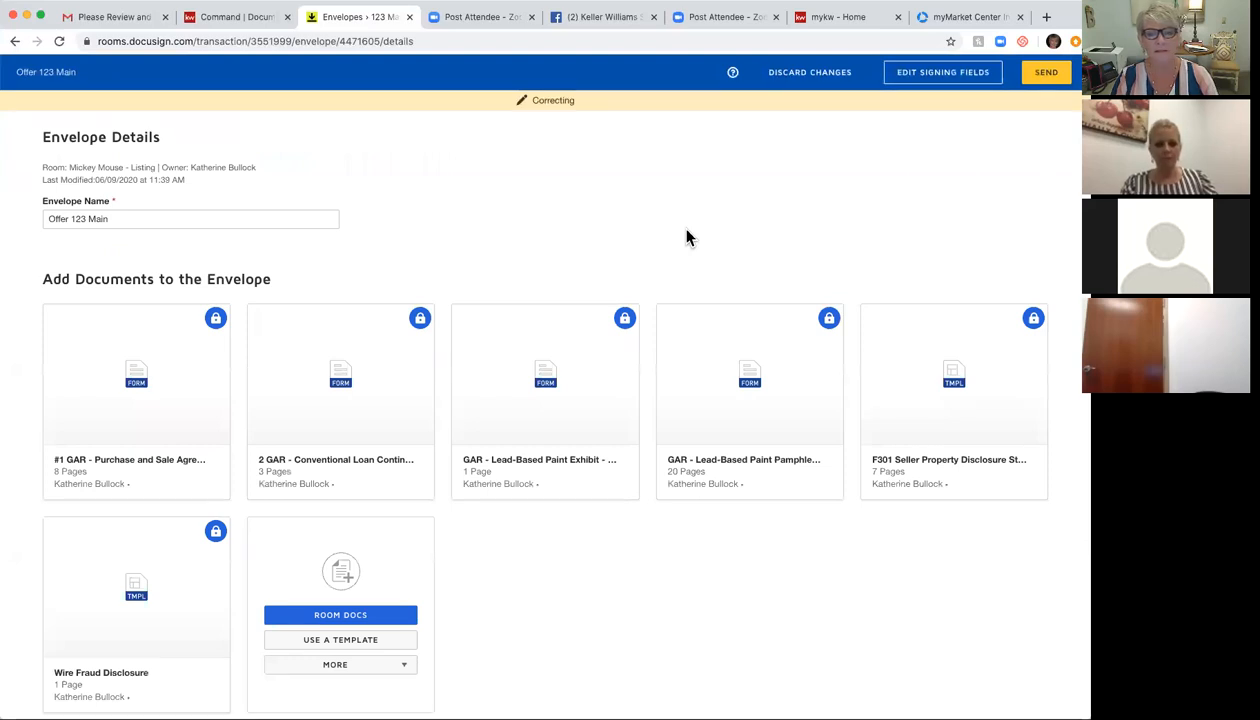
left_click(15, 41)
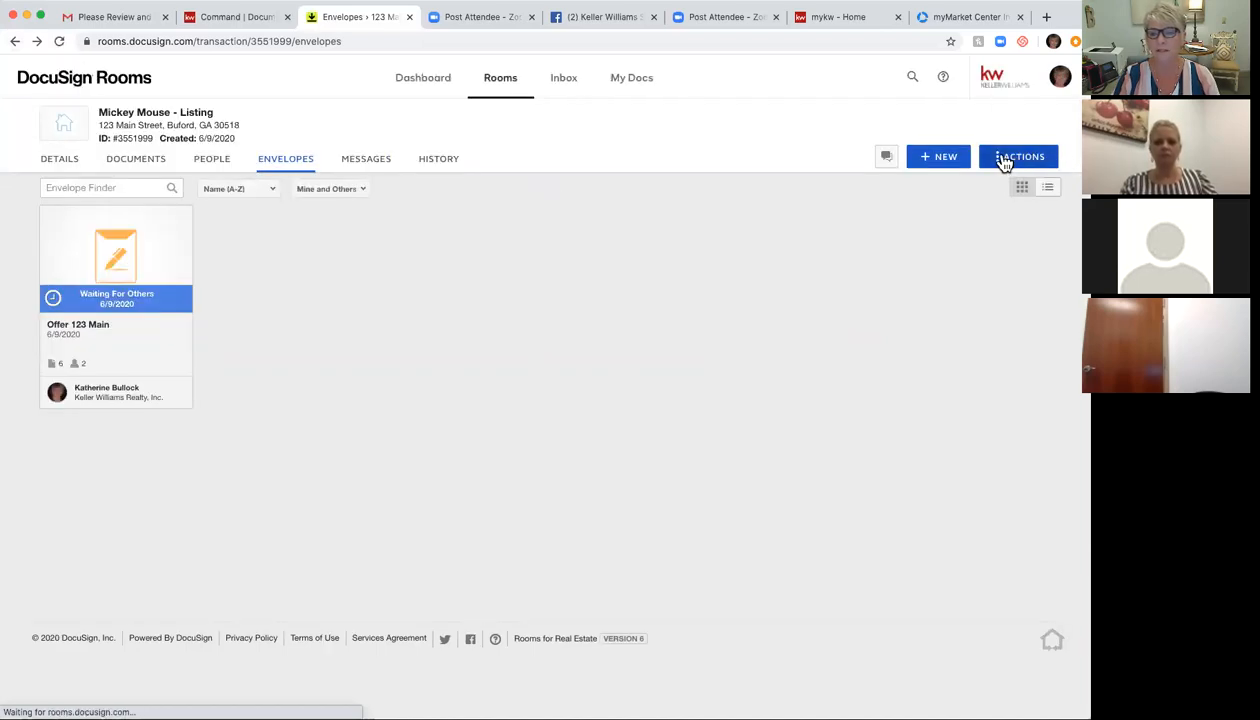
left_click(1004, 161)
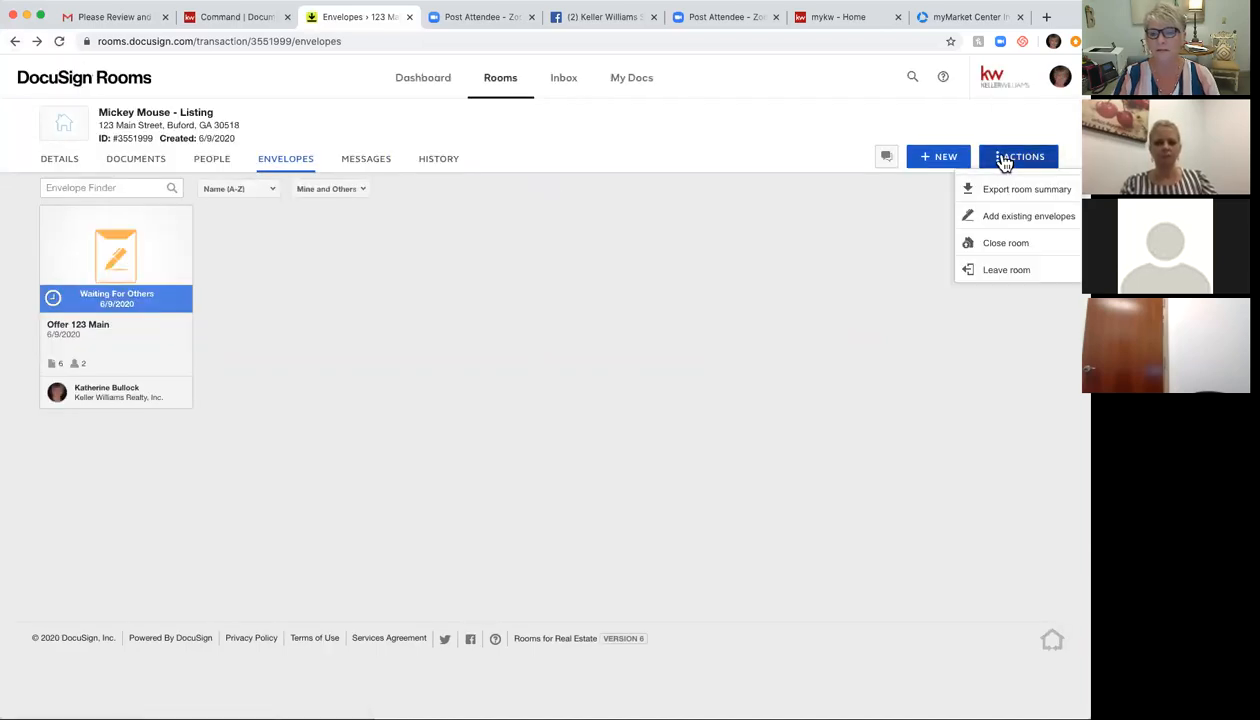
Step: Submit the Mickey Mouse room for closing as Duplicate Room, then view its People list
left_click(1005, 247)
left_click(413, 256)
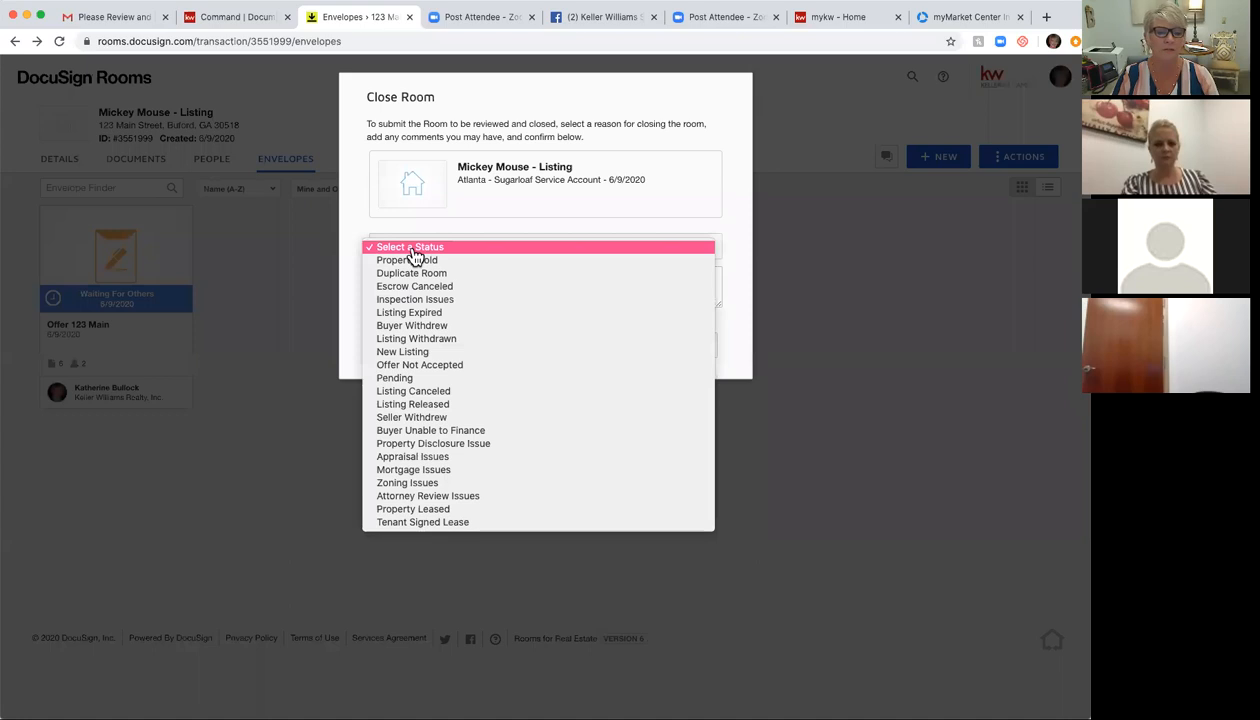
left_click(414, 273)
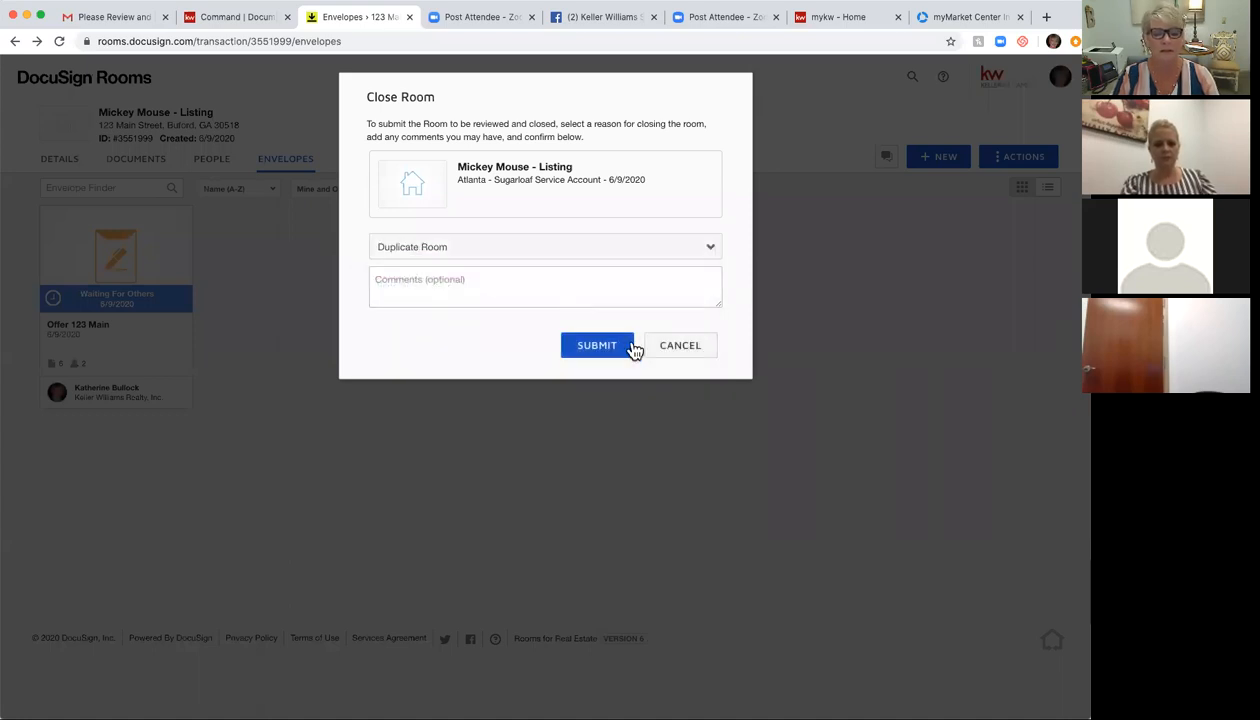
left_click(592, 346)
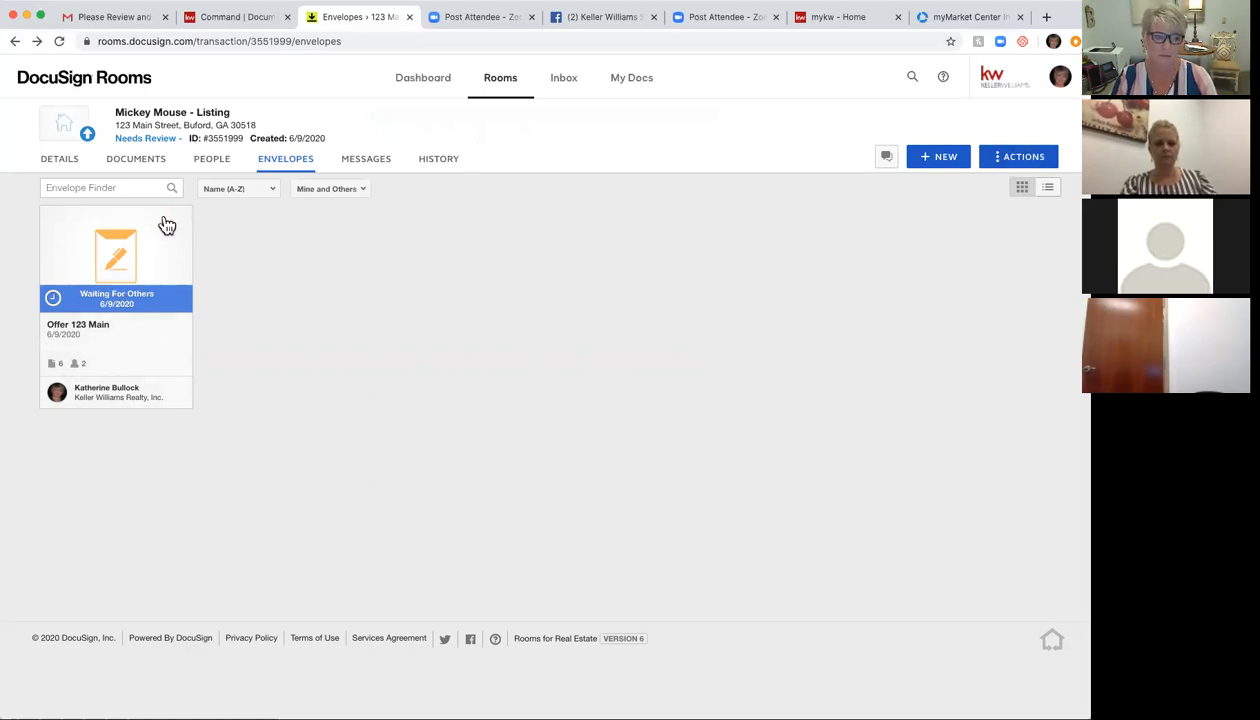
left_click(229, 165)
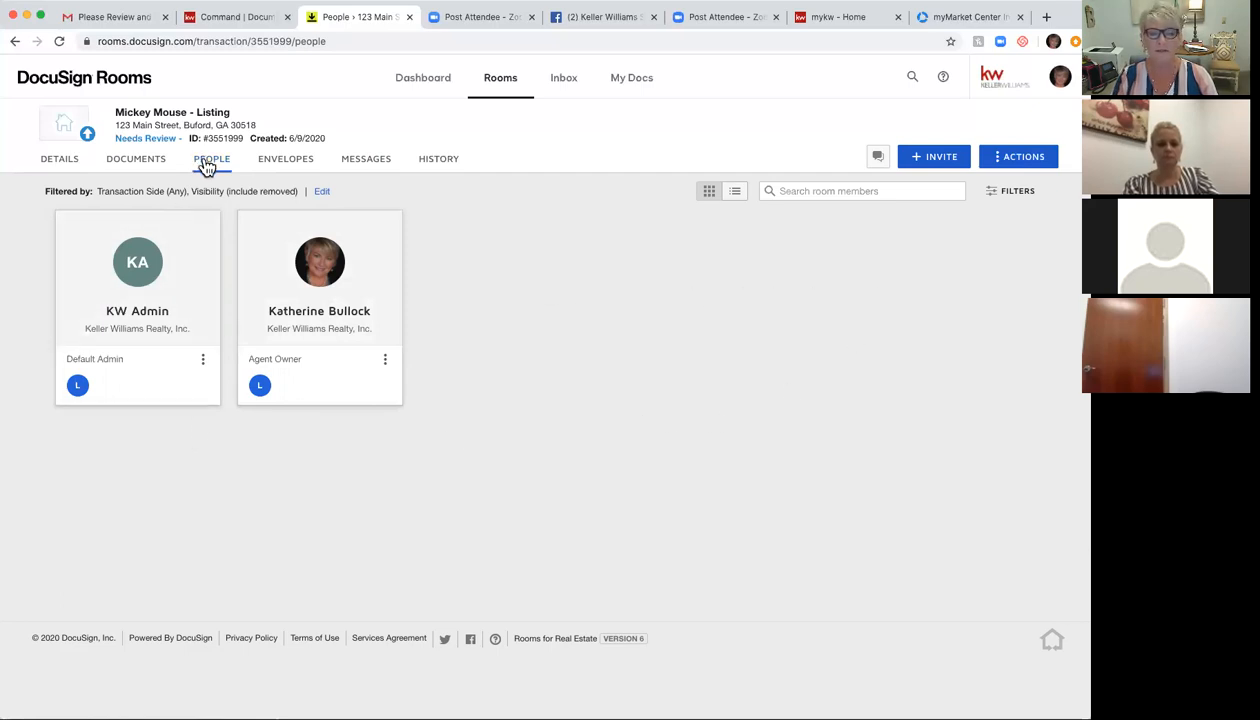
Step: Start and cancel a room invitation, check the room's documents, then go to the empty Inbox
left_click(938, 158)
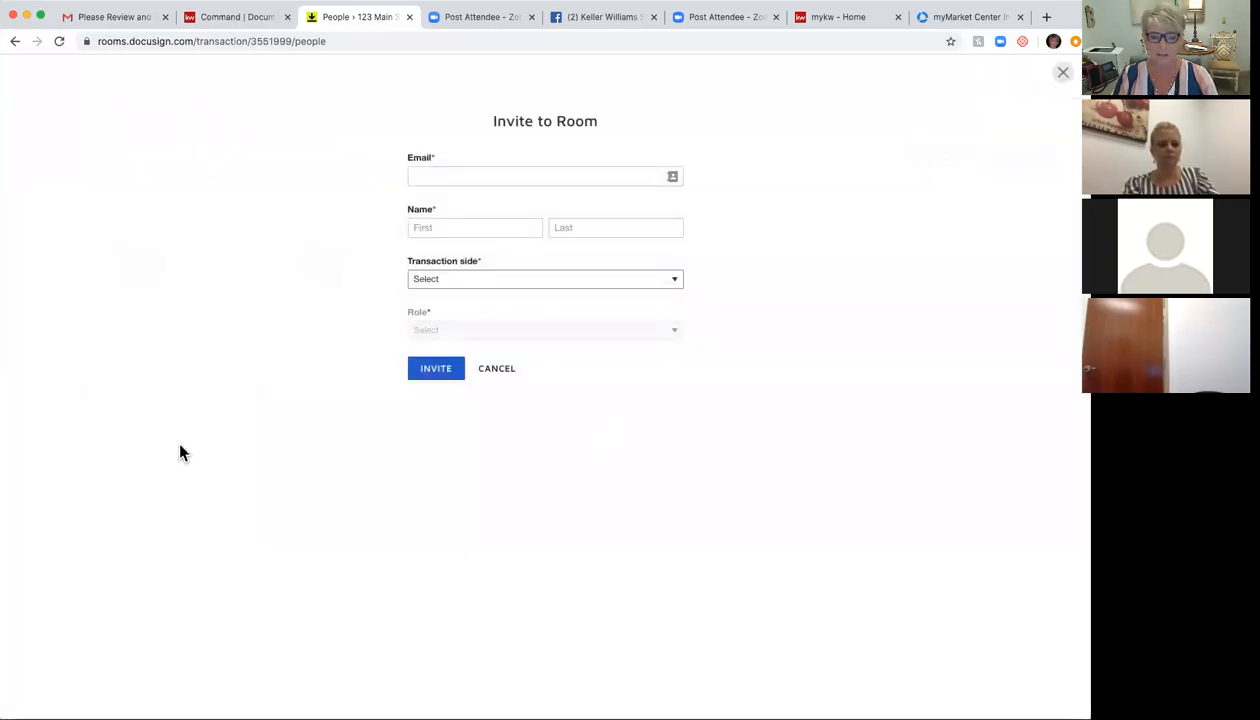
left_click(497, 369)
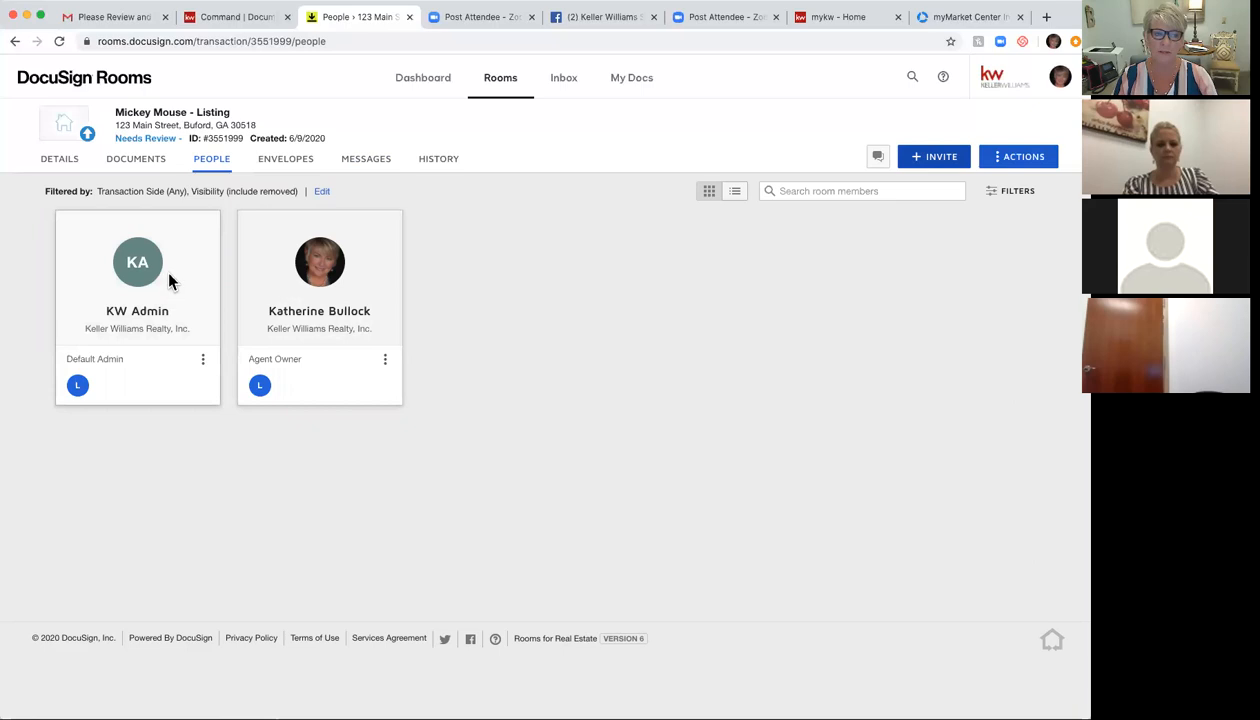
left_click(139, 165)
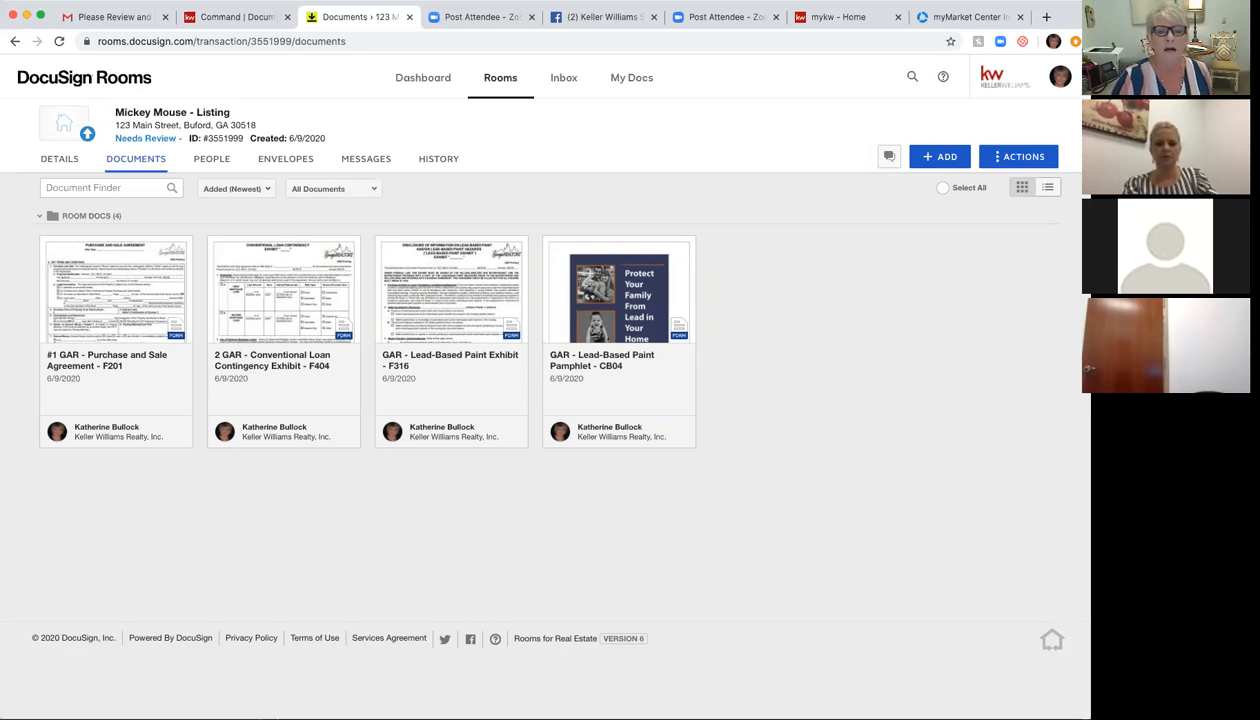
left_click(573, 85)
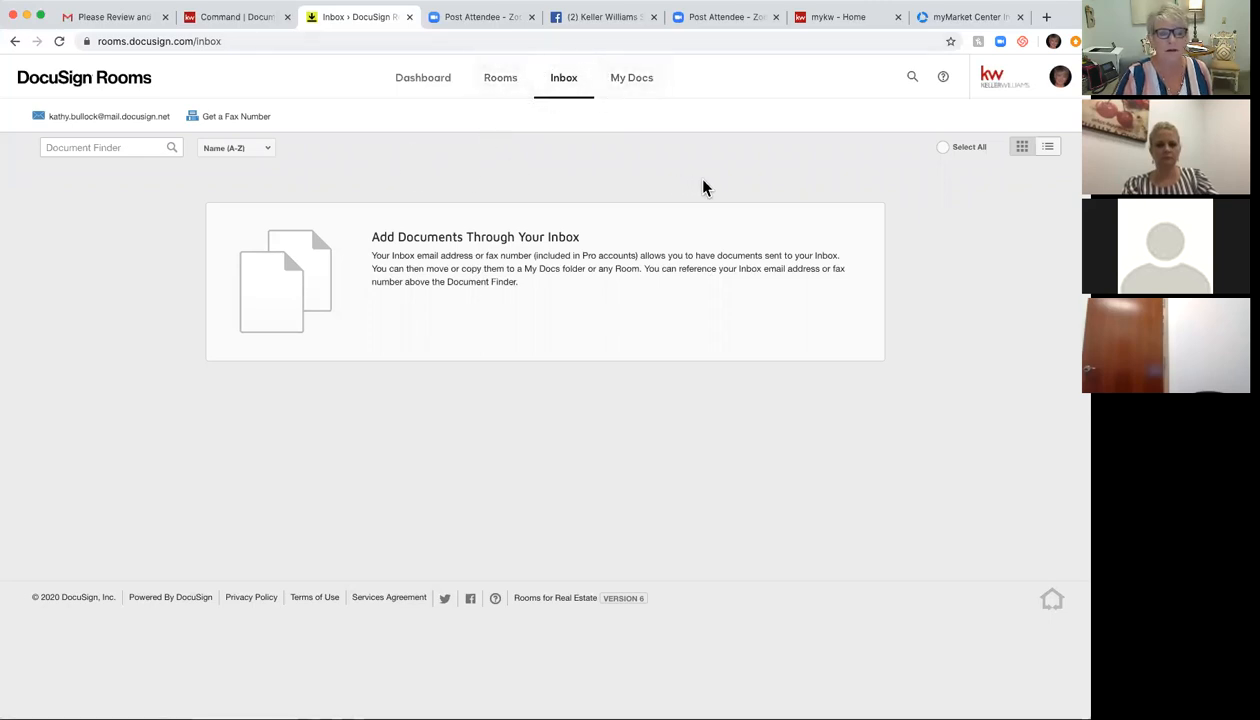
Step: Choose Manage Profile from the avatar menu to open DocuSign My Profile in a new tab
mouse_move(38, 128)
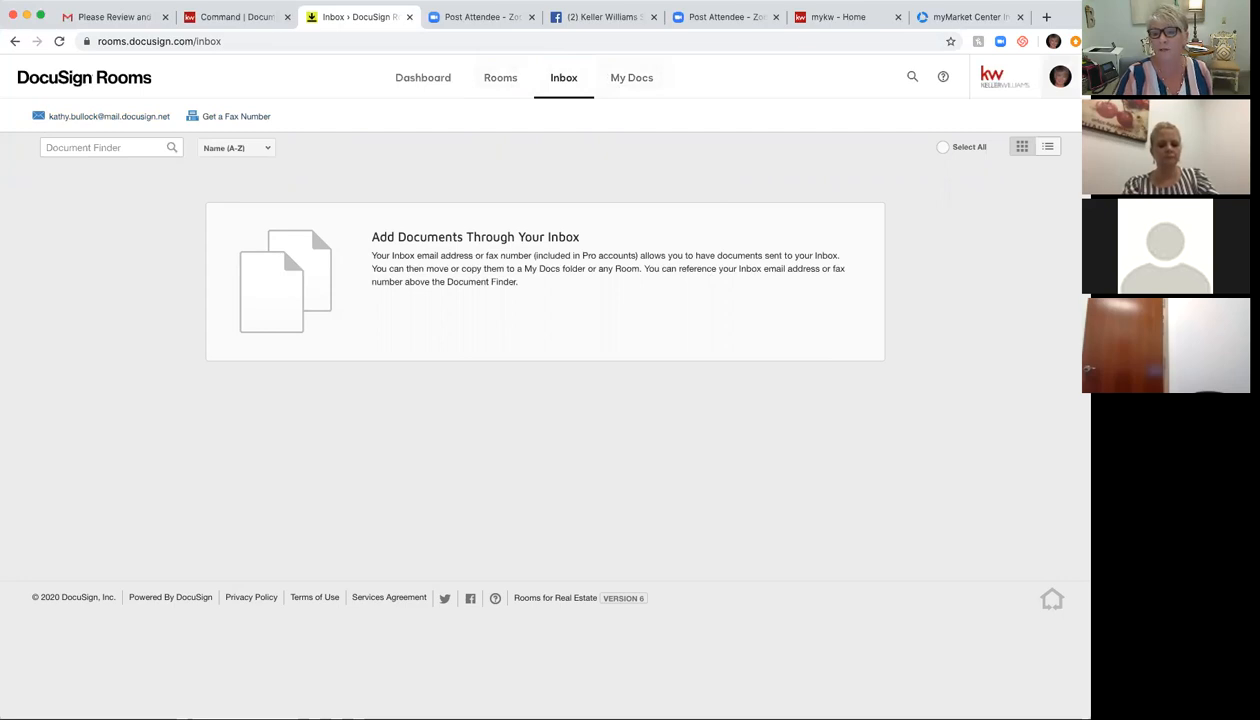
left_click(1059, 76)
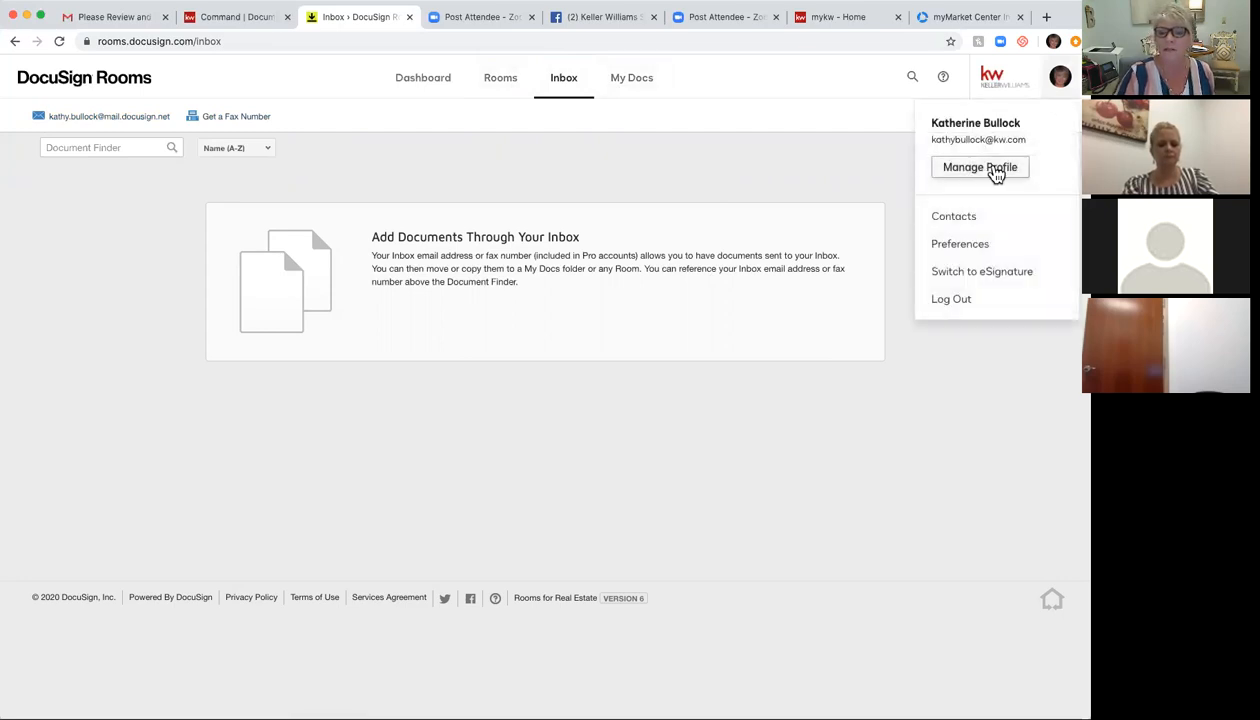
left_click(994, 171)
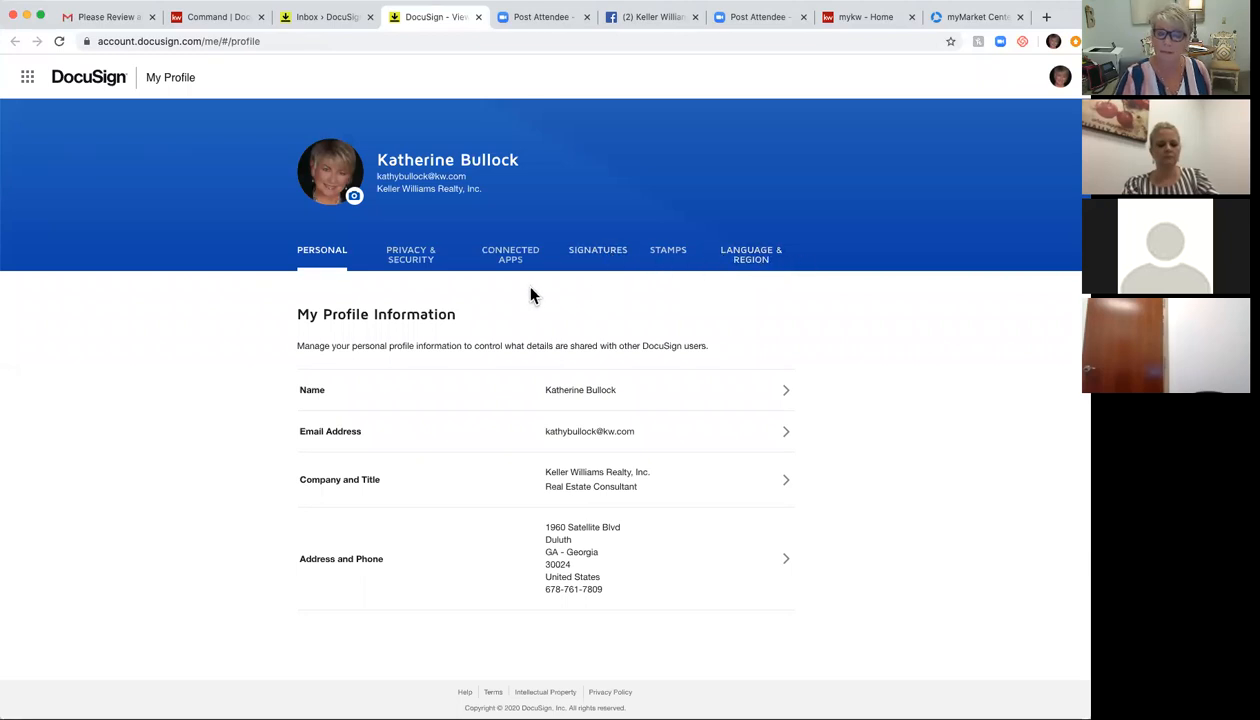
Step: Review the Connected Apps, Personal and Signatures sections of My Profile
left_click(511, 261)
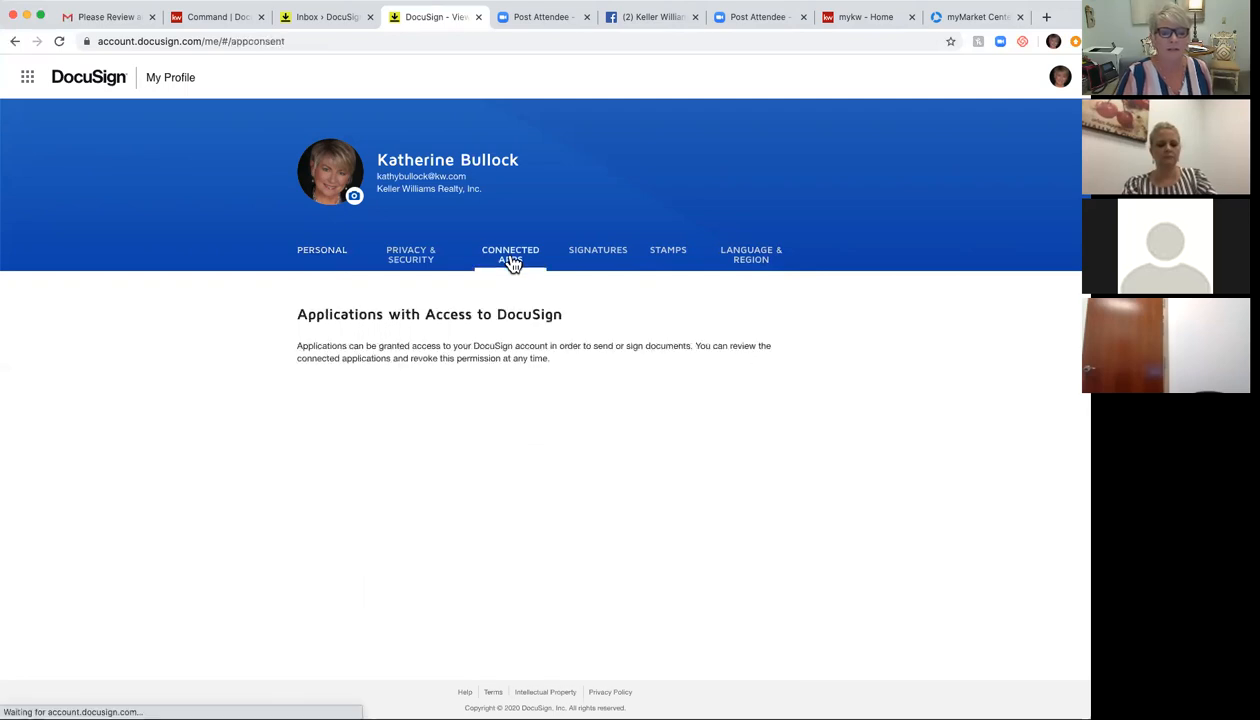
left_click(319, 254)
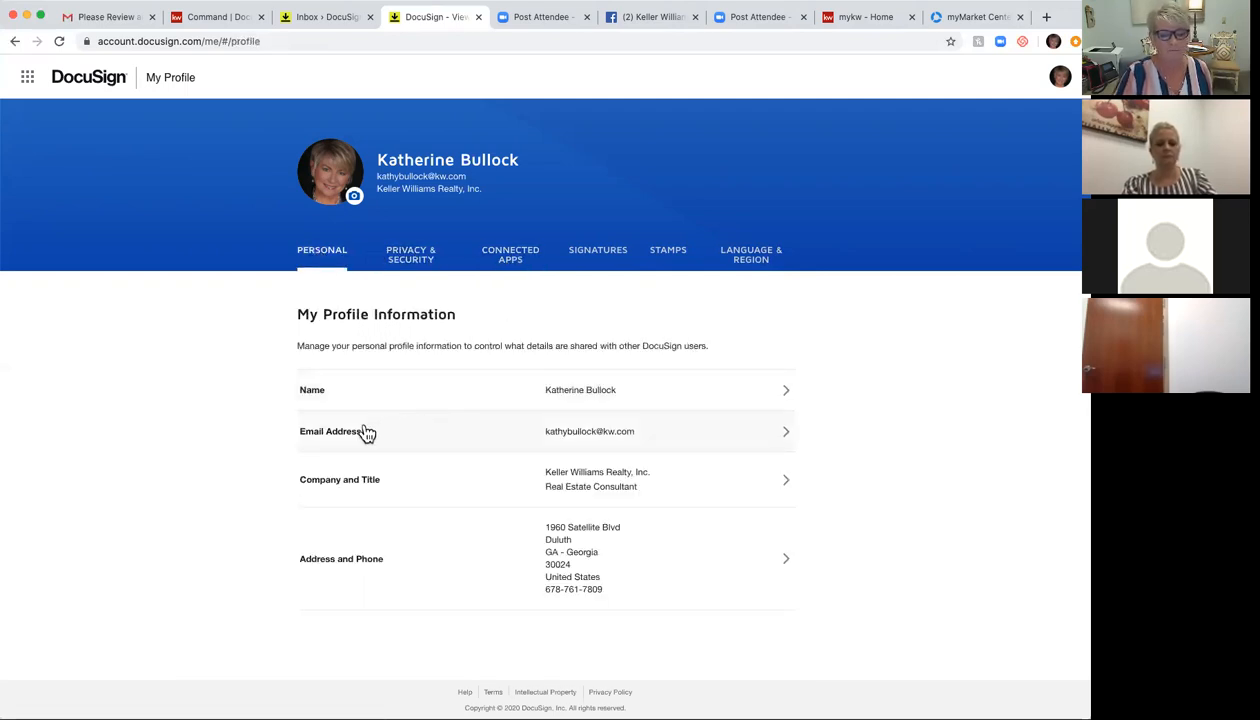
left_click(1060, 77)
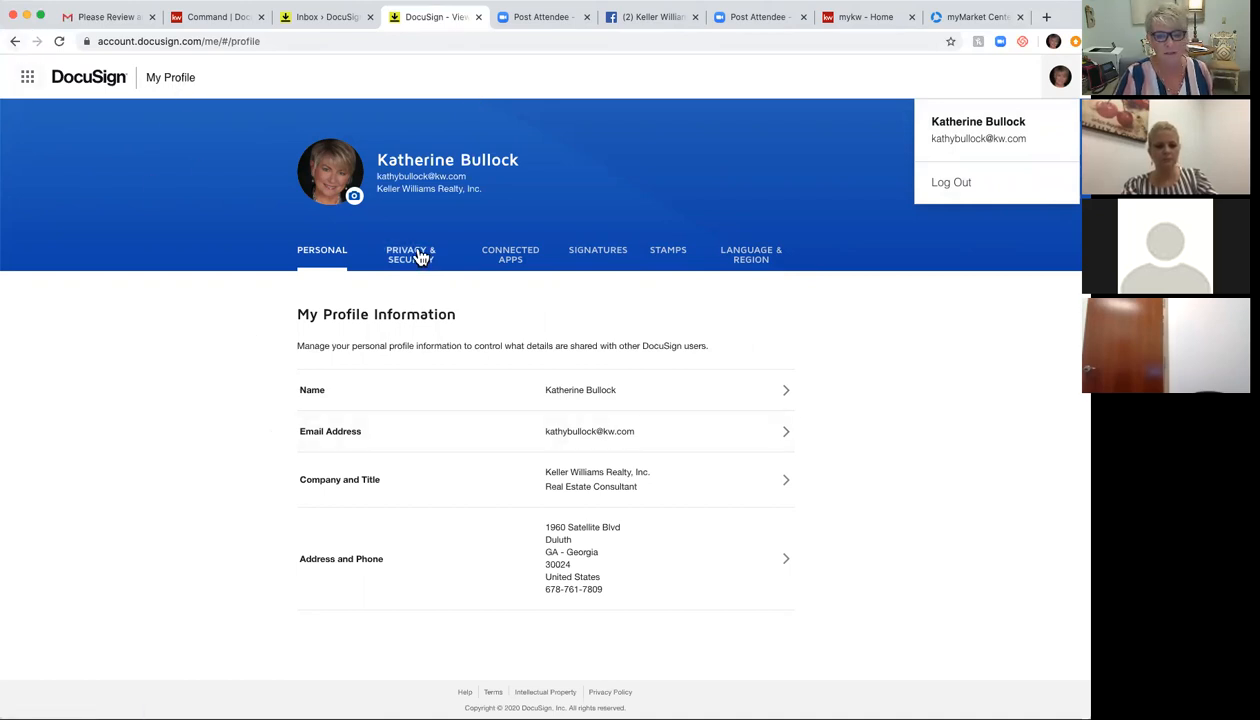
left_click(613, 255)
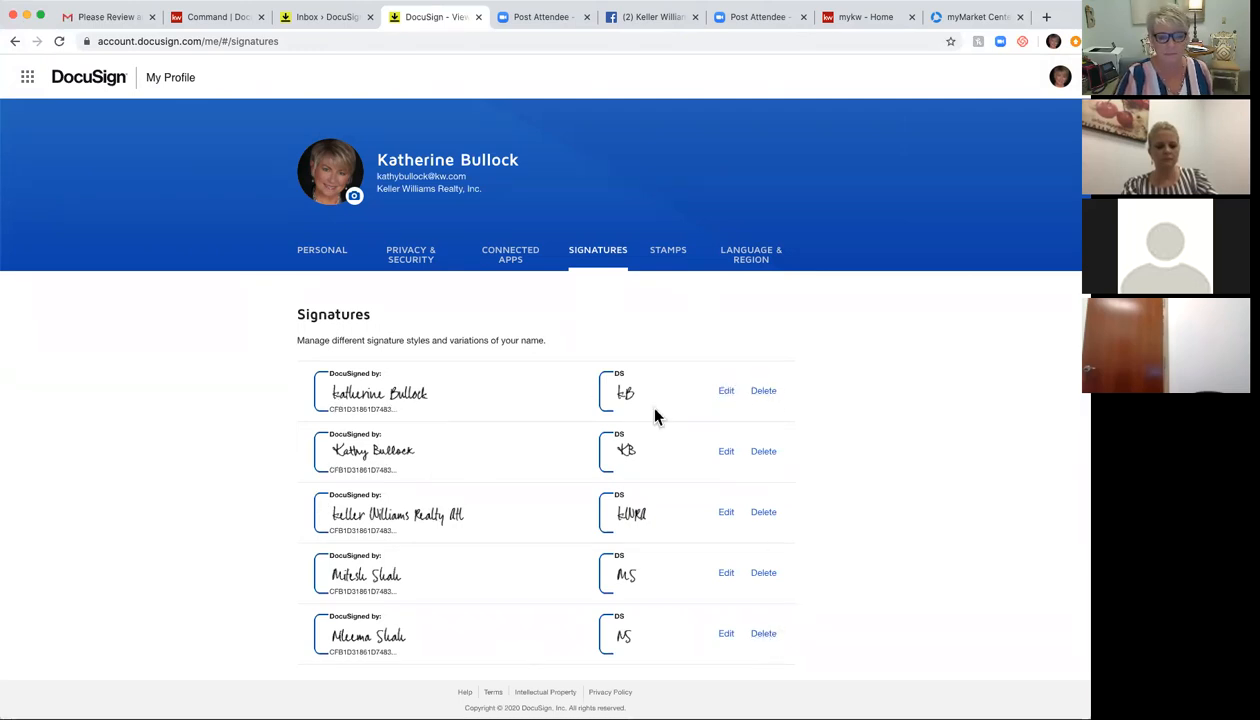
Step: Go back through the profile pages and return to the Inbox - DocuSign Rooms tab
left_click(14, 41)
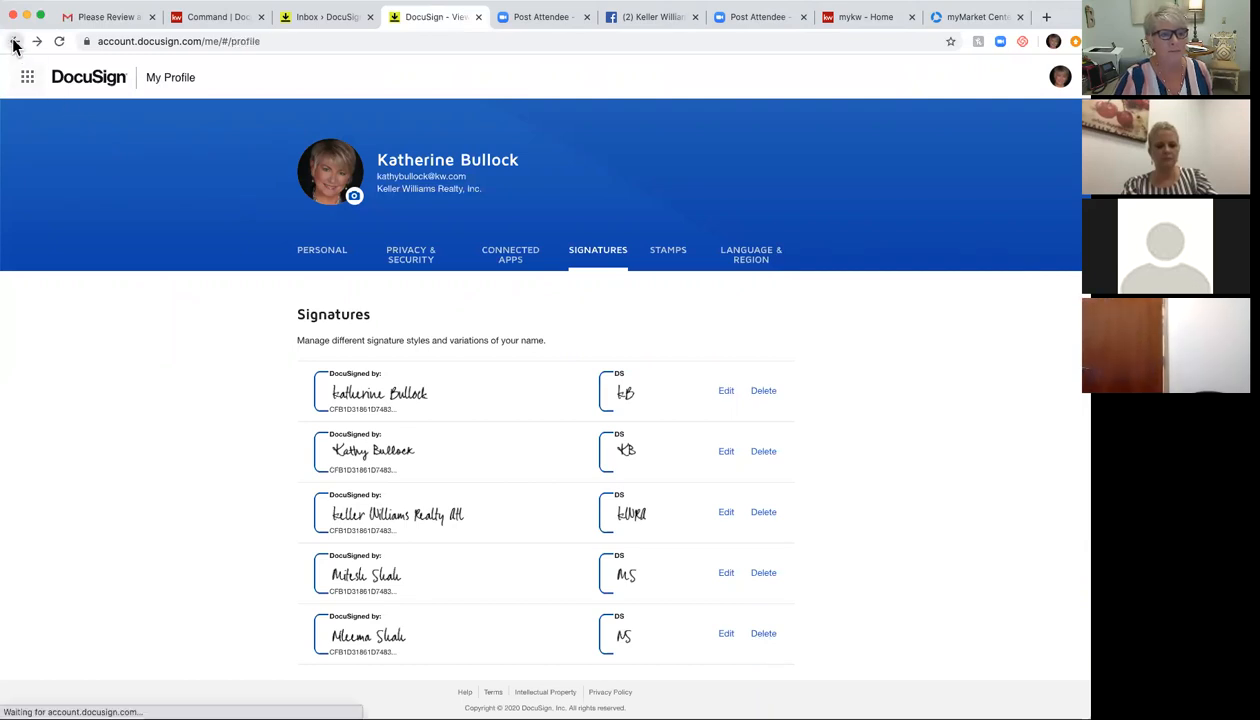
left_click(14, 41)
left_click(14, 41)
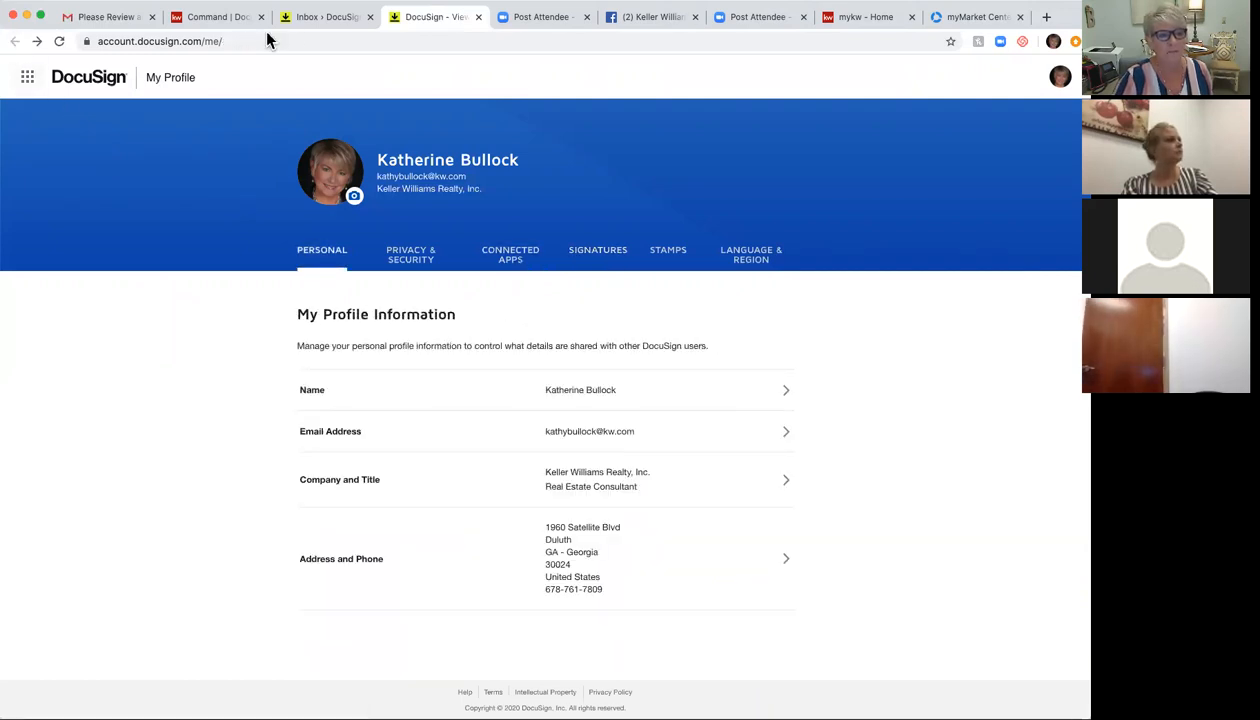
left_click(300, 20)
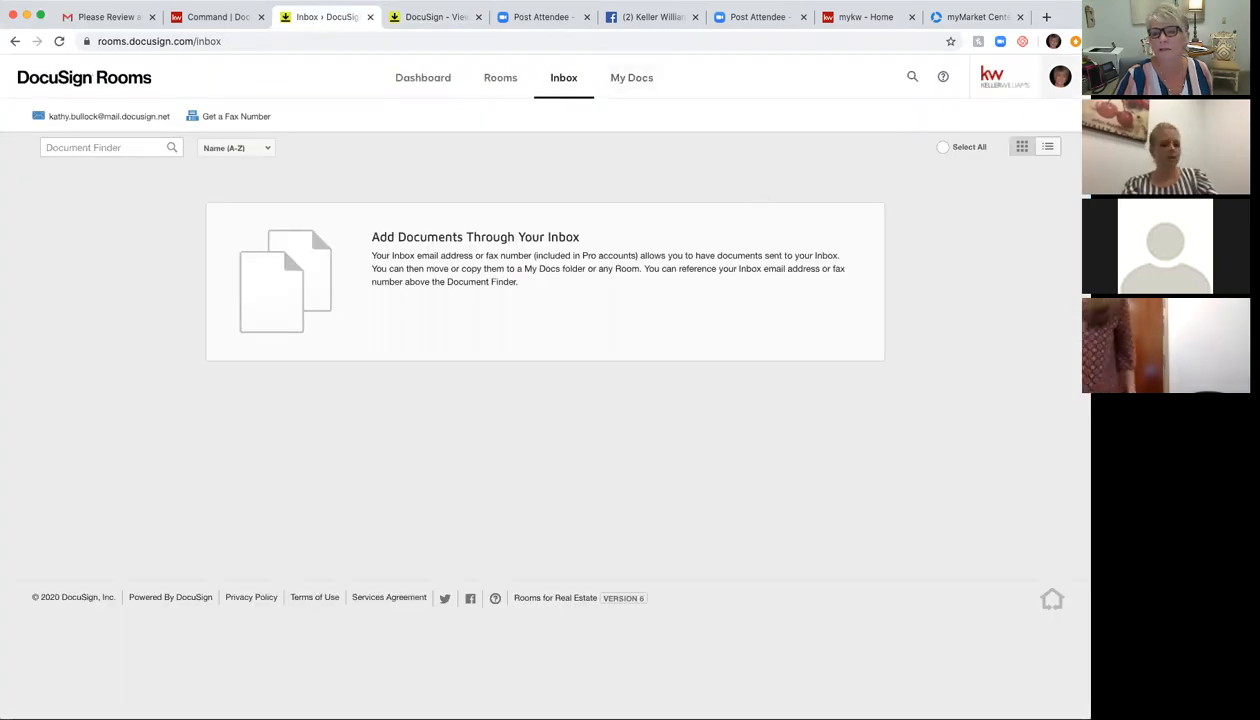
Step: Open Rooms Preferences and look through Contact Information, Notifications and Inbox Details
left_click(1060, 77)
left_click(962, 245)
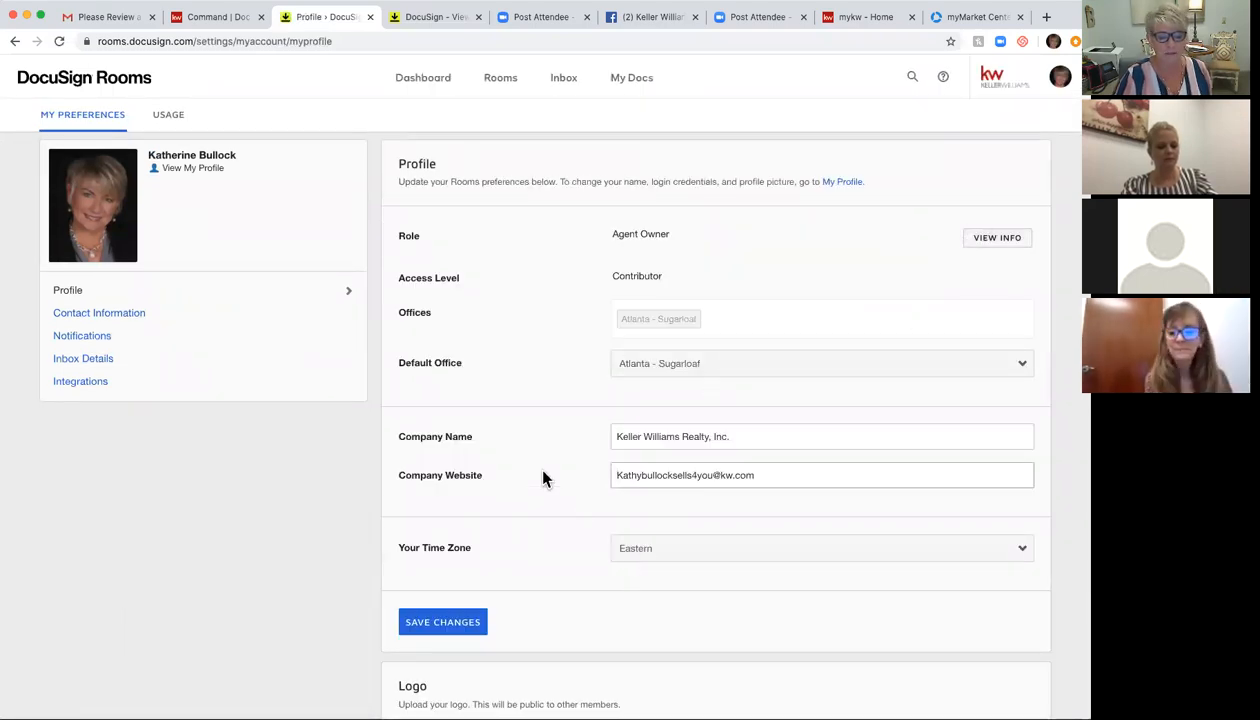
scroll(545, 480, "down", 3)
scroll(545, 480, "up", 3)
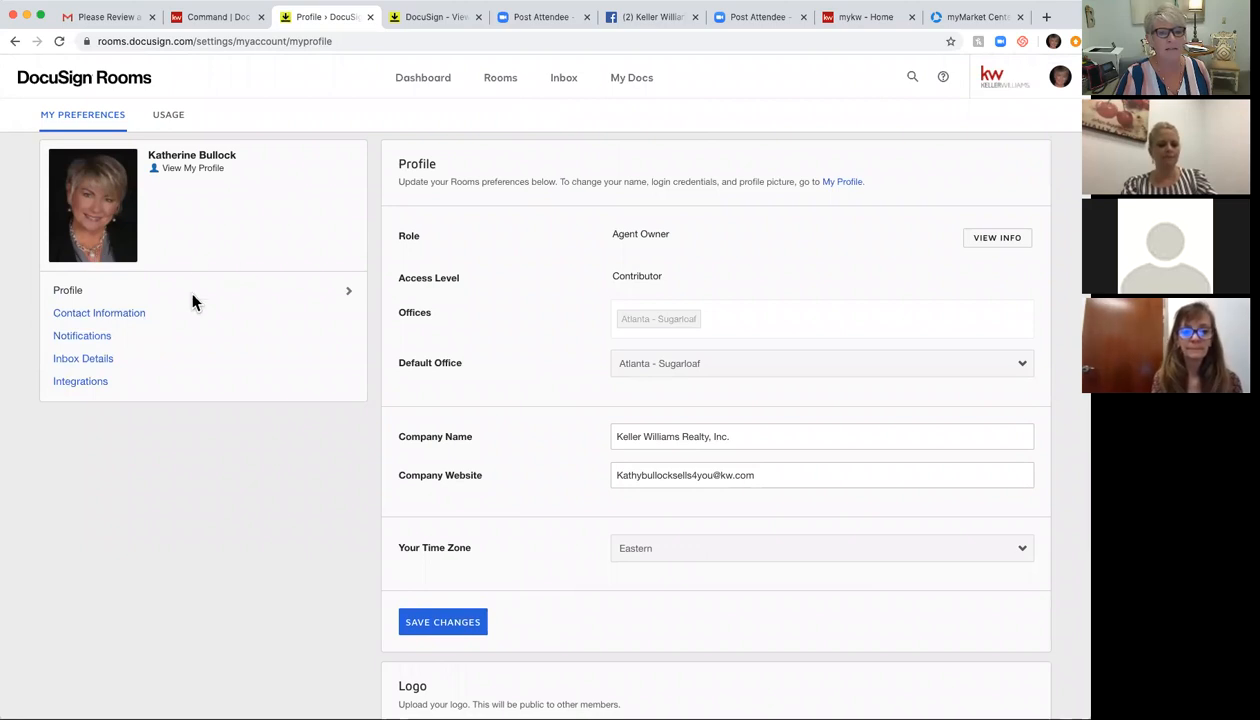
left_click(121, 318)
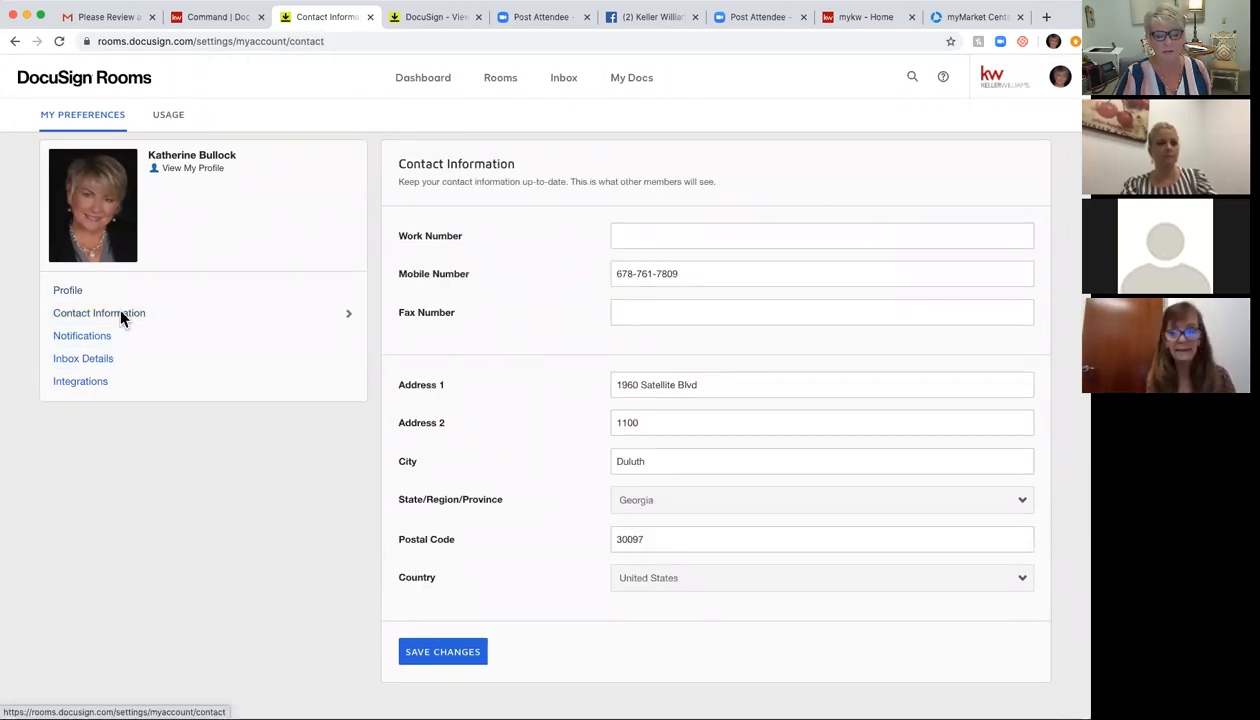
left_click(113, 336)
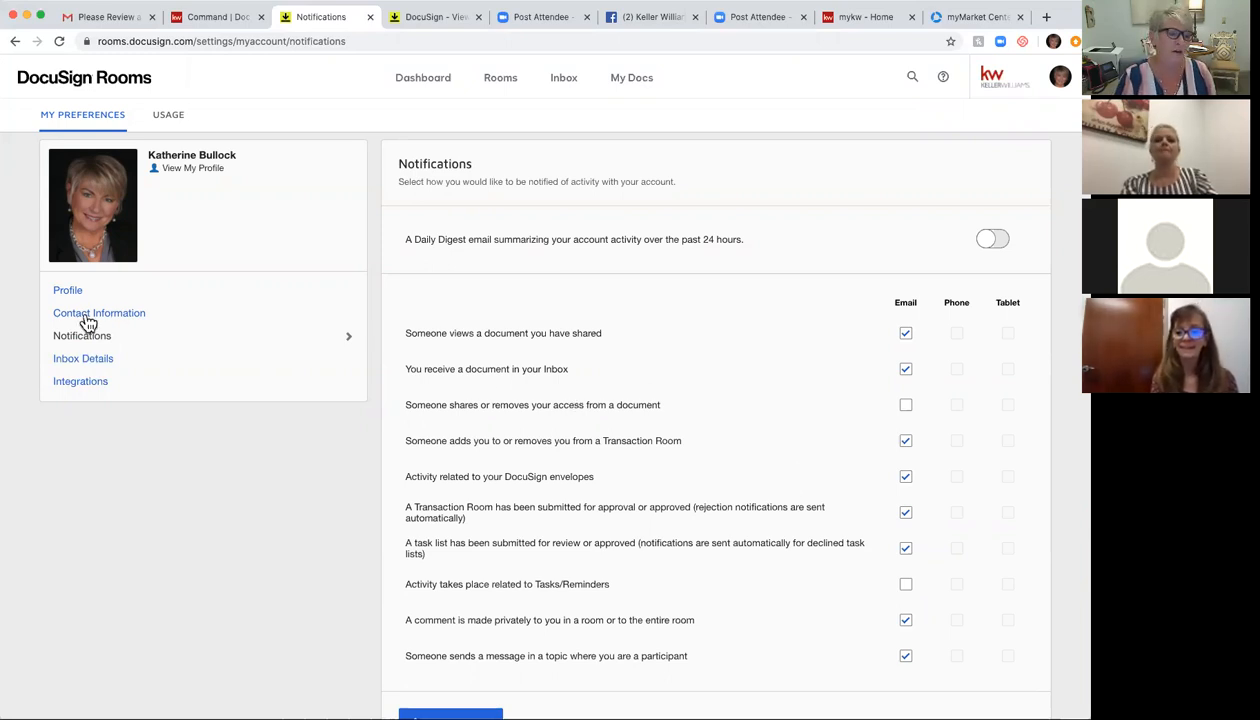
left_click(78, 366)
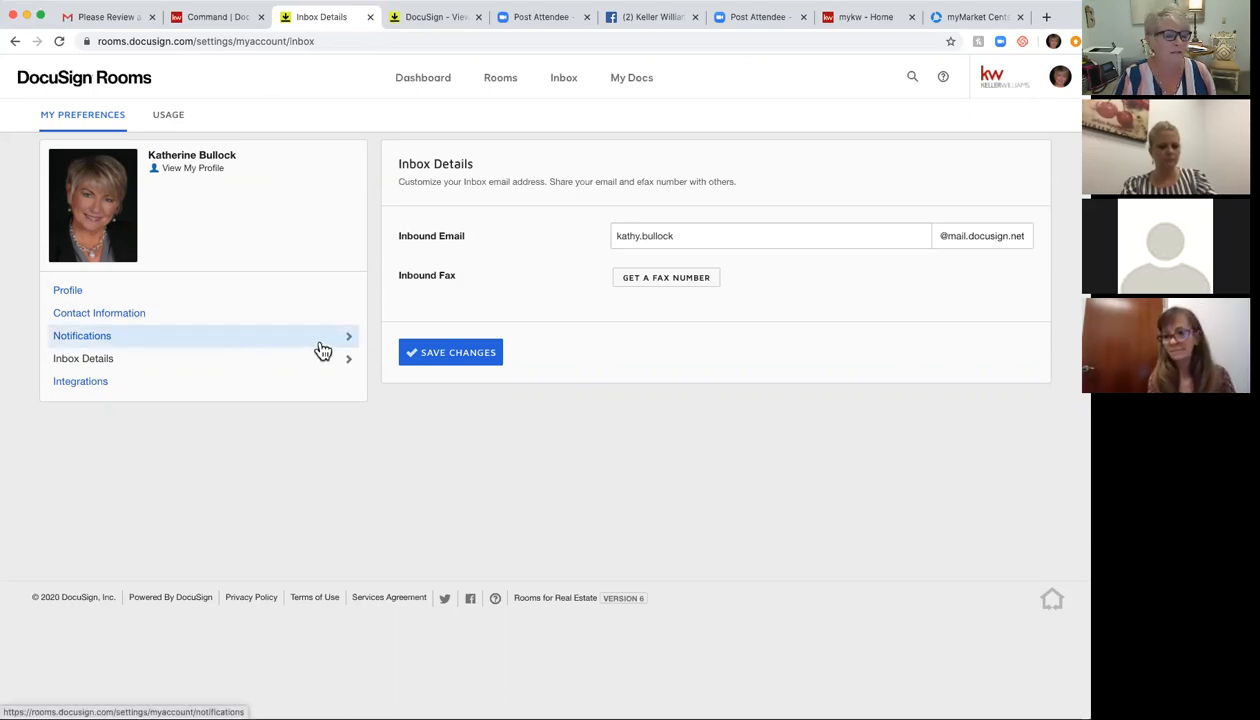
Step: Review the Integrations preferences: zipForm Plus importing, NRDS ID and cloud storage sections
left_click(89, 388)
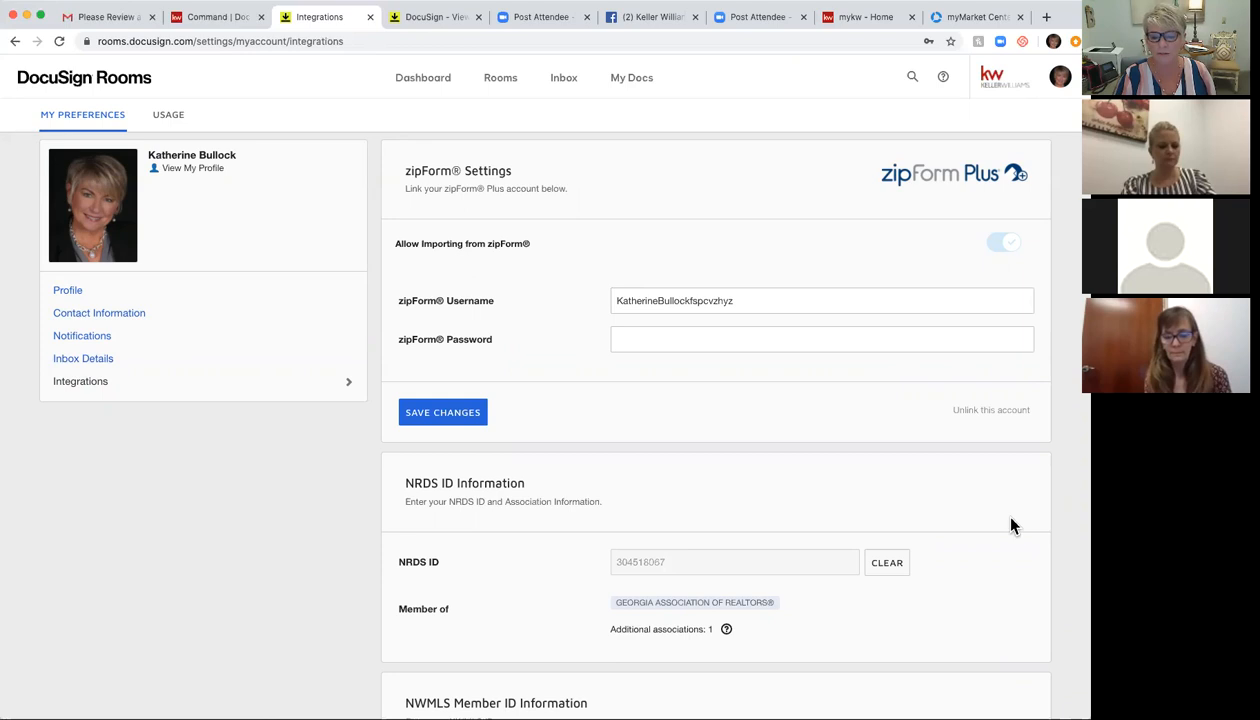
scroll(1010, 522, "down", 5)
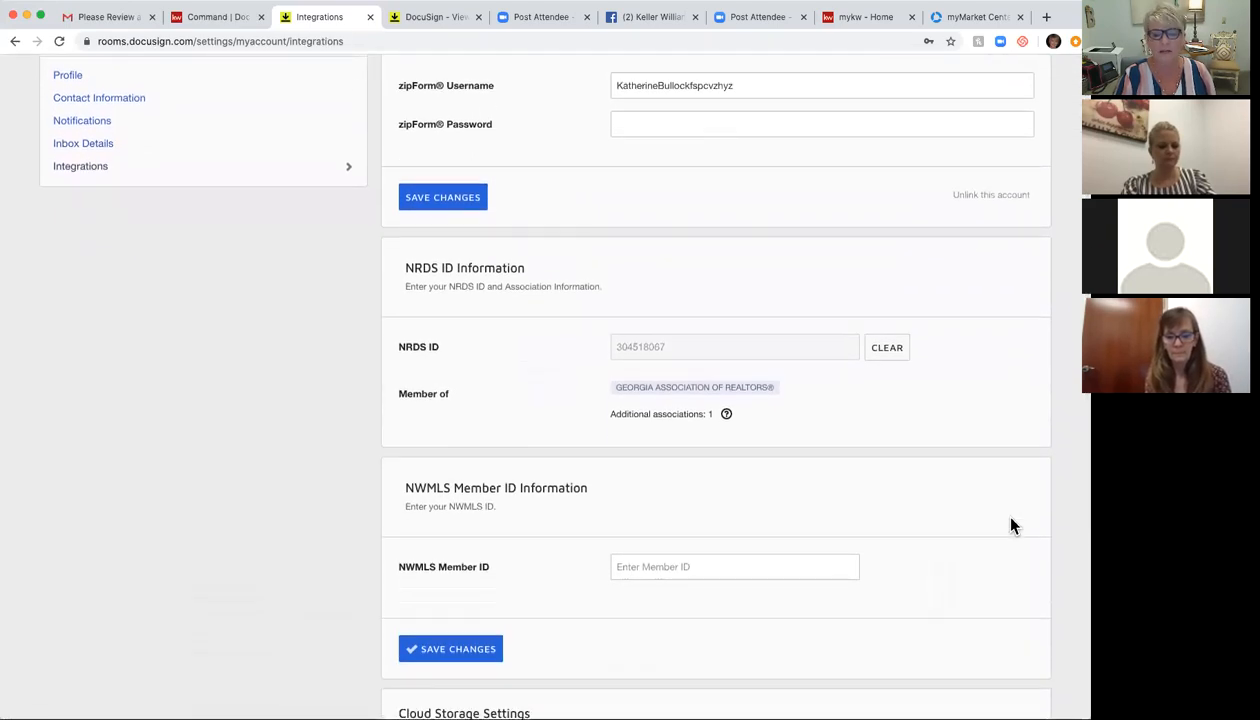
scroll(1010, 522, "down", 5)
scroll(1010, 522, "down", 2)
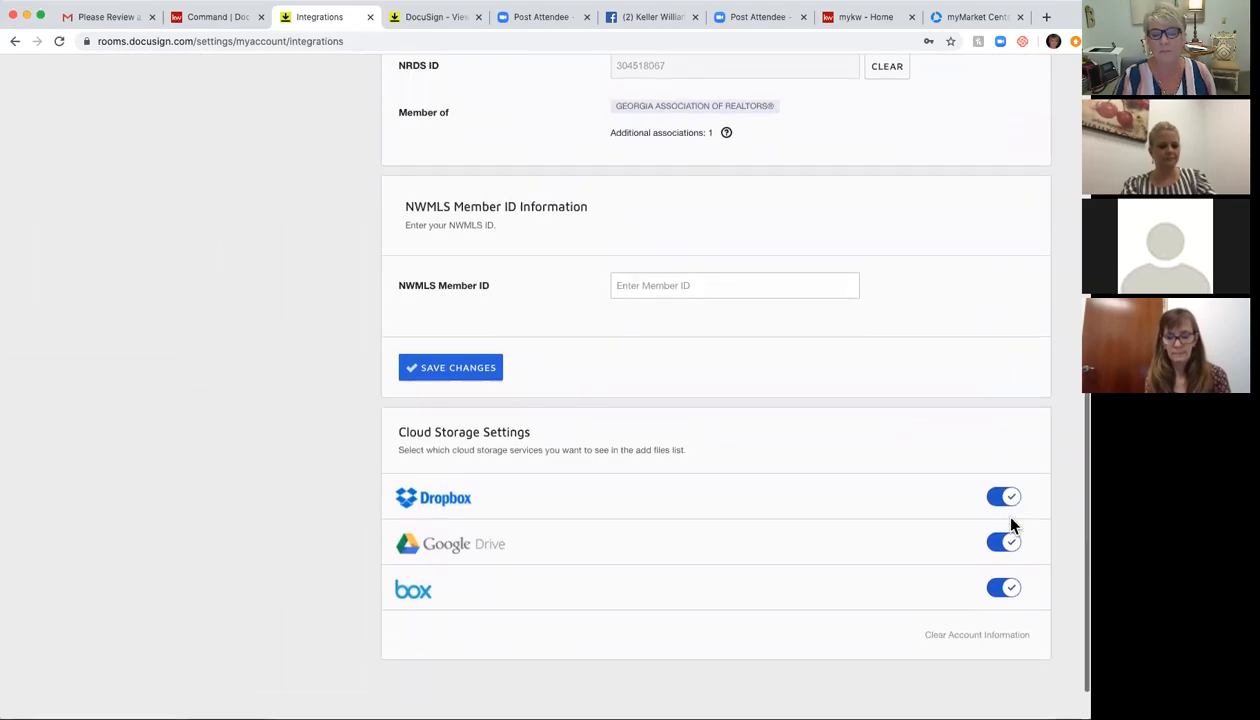
scroll(1010, 522, "down", 1)
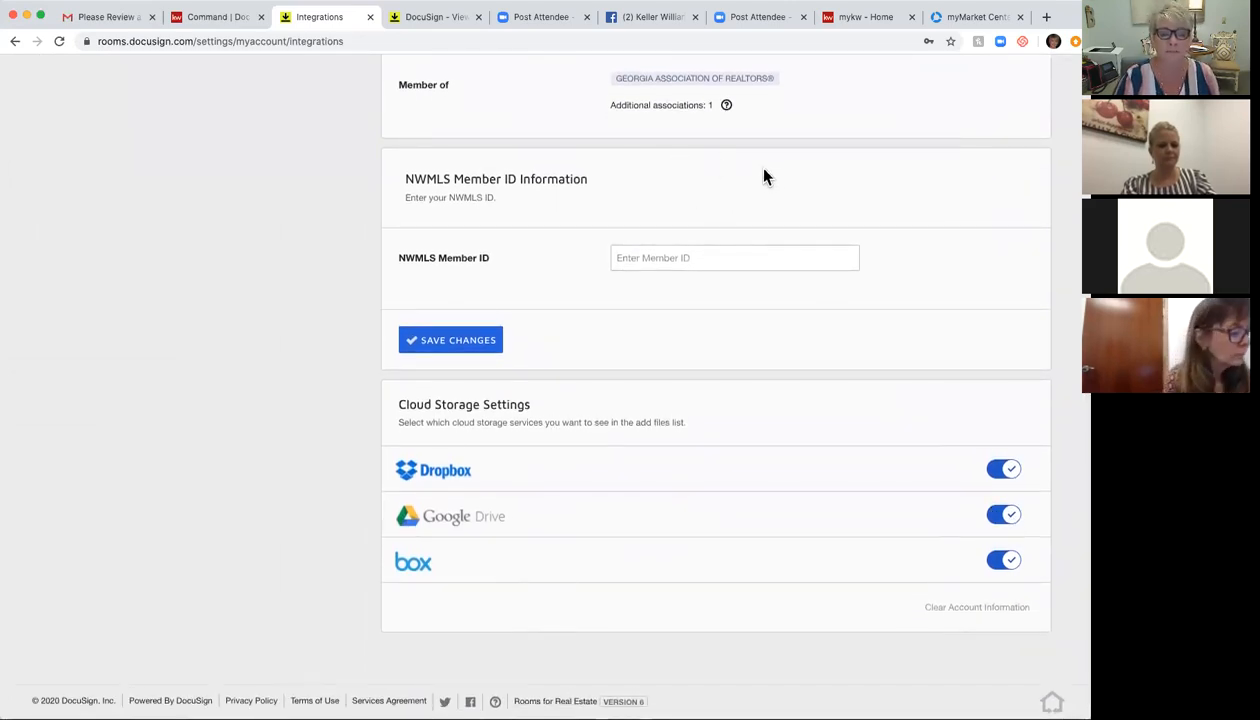
scroll(763, 177, "up", 10)
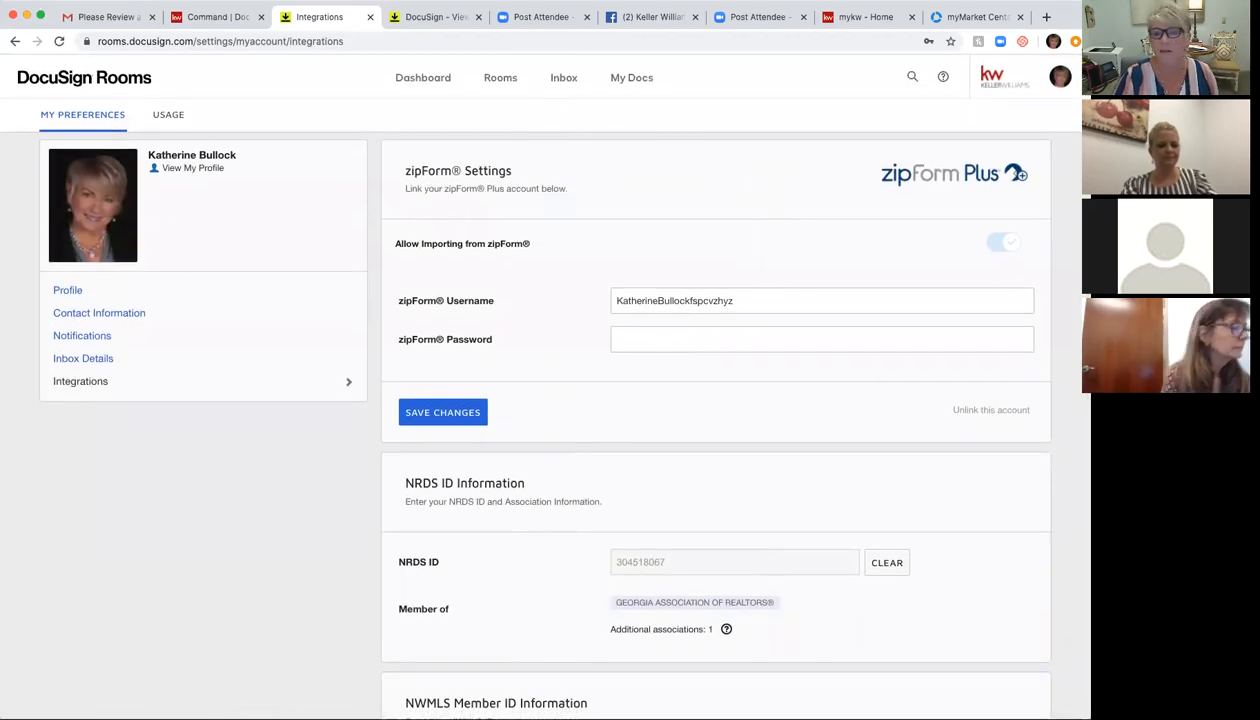
left_click(1060, 76)
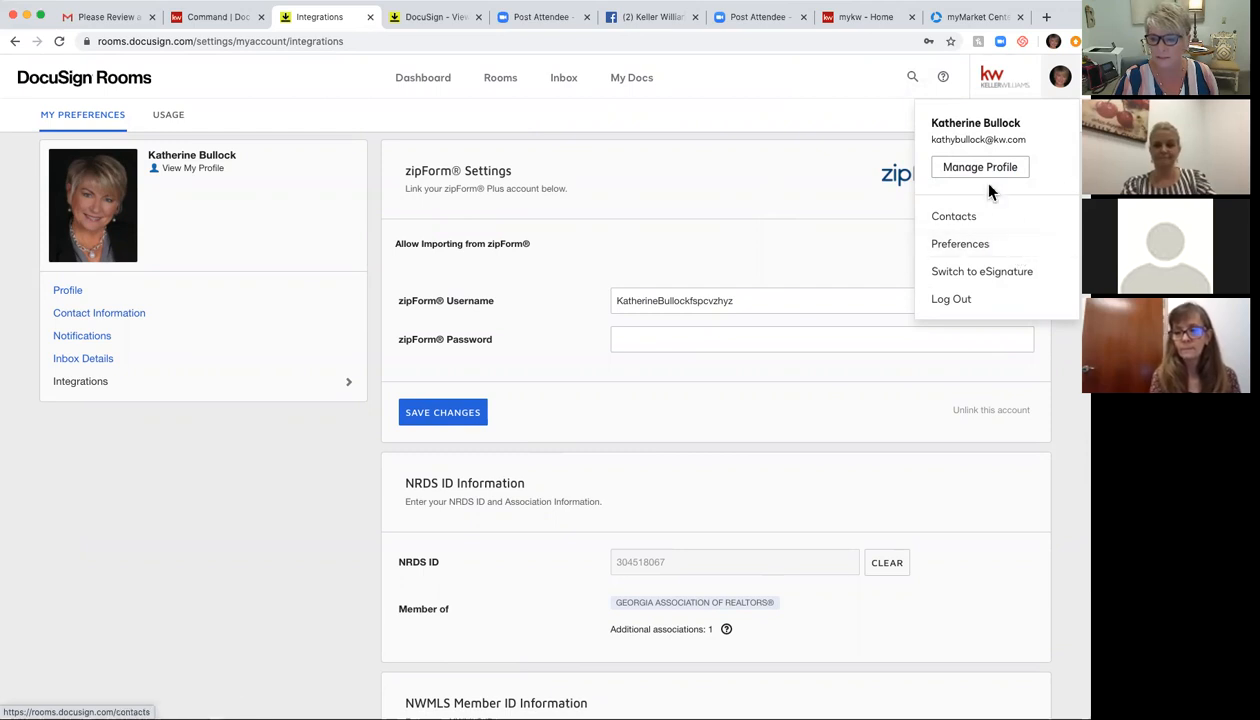
Step: Switch from Rooms to DocuSign eSignature via the account menu
left_click(1060, 77)
left_click(1060, 77)
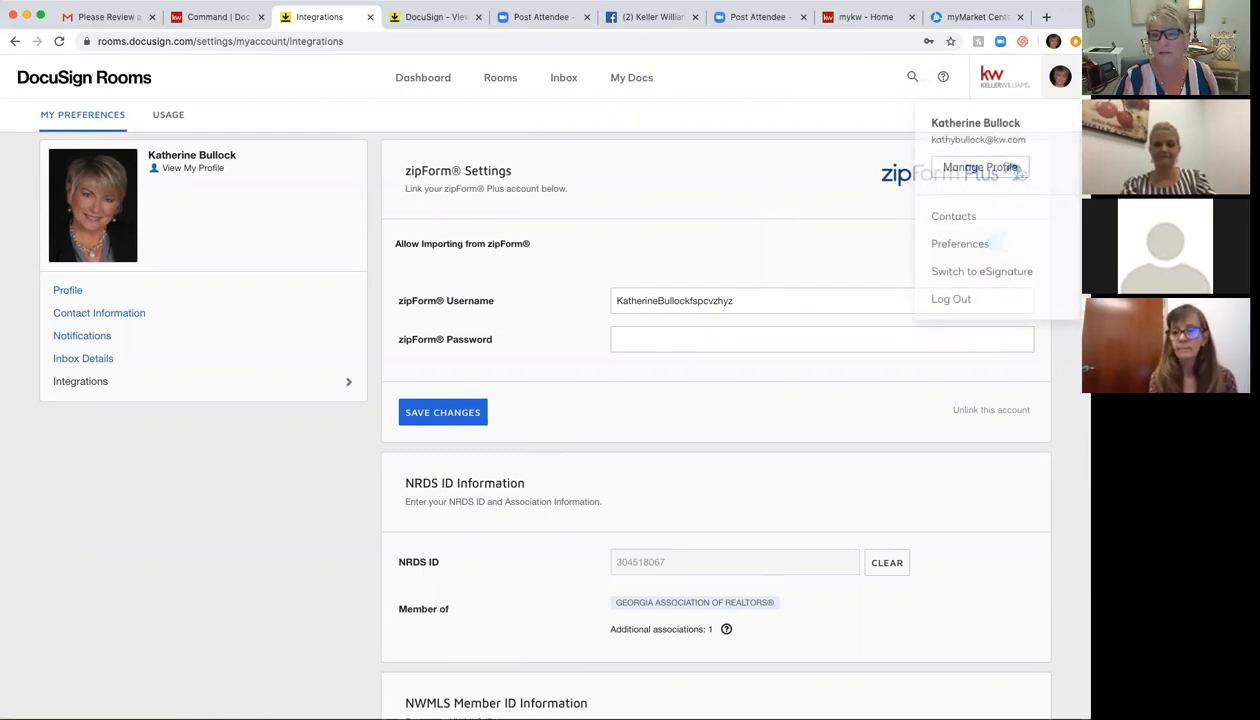
left_click(1024, 280)
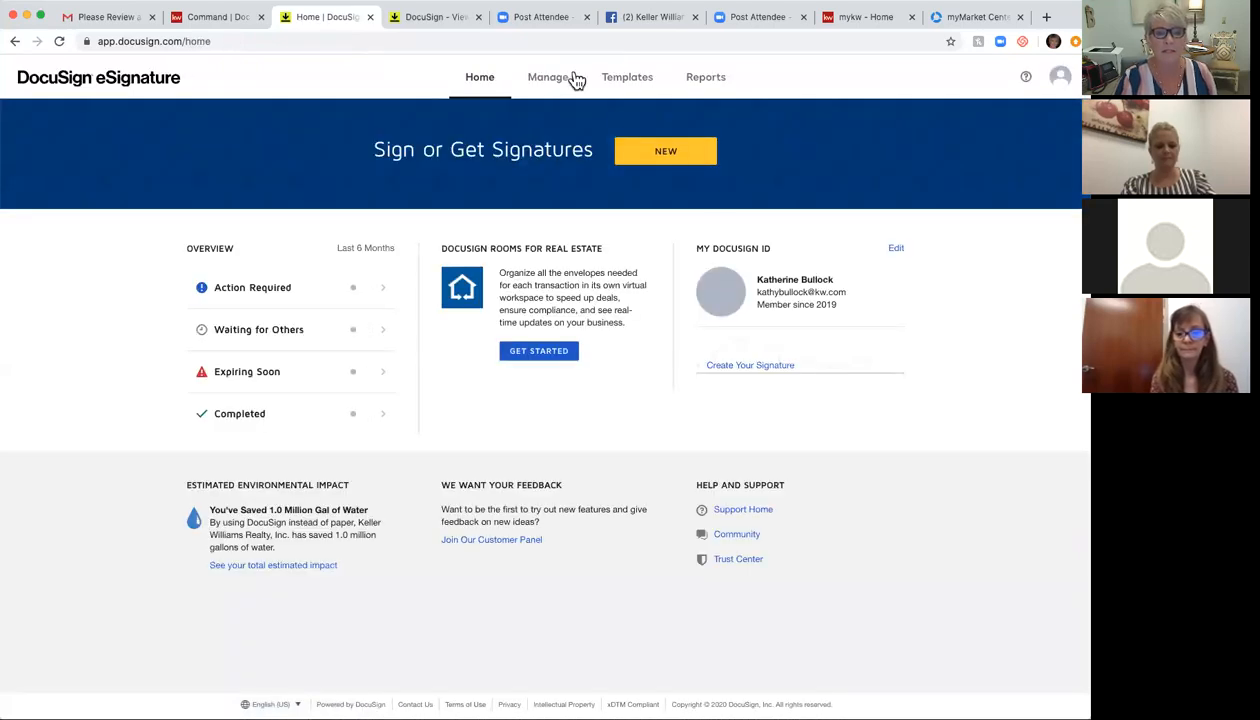
Step: Browse the templates under Shared Folders > Sugarloaf Templates > Buyer Documents
left_click(628, 80)
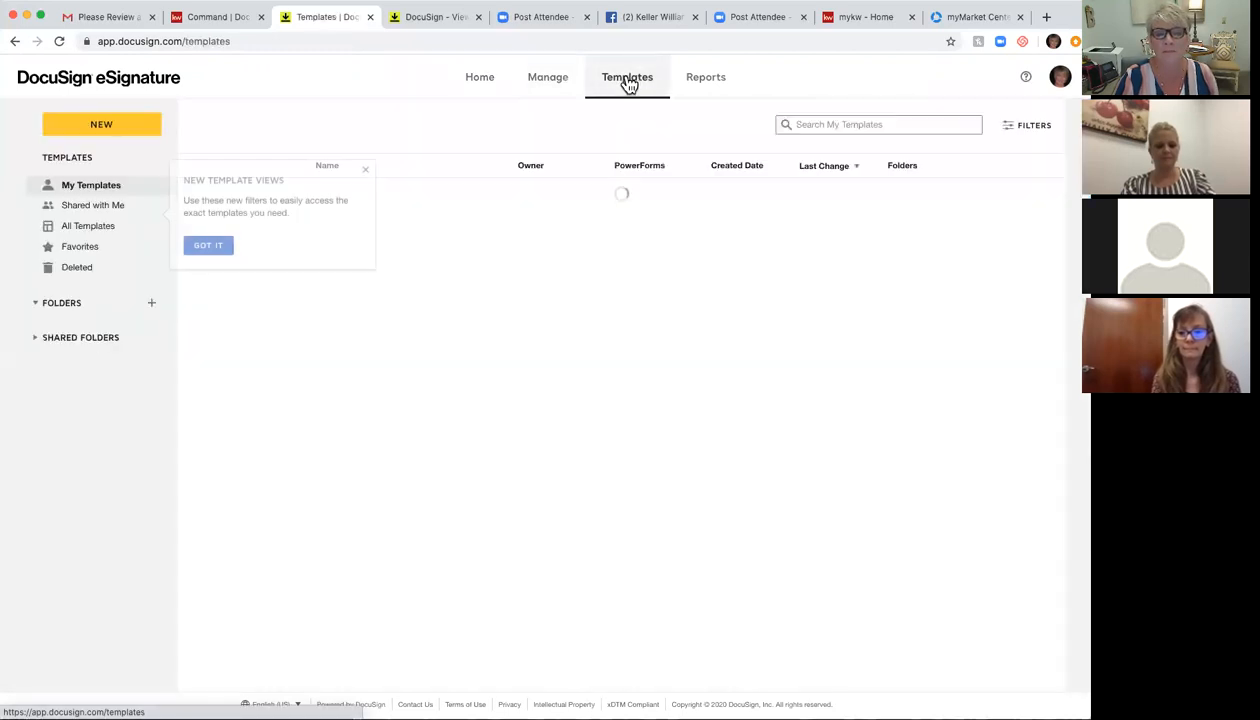
left_click(365, 171)
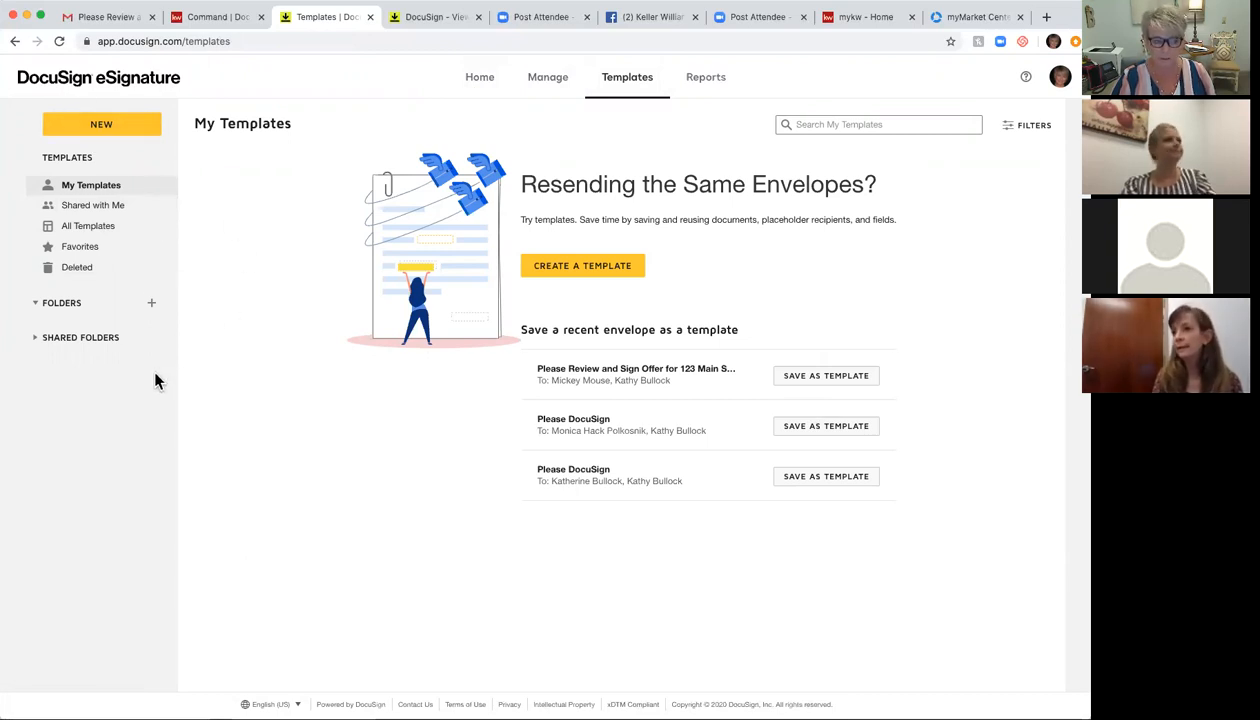
left_click(36, 341)
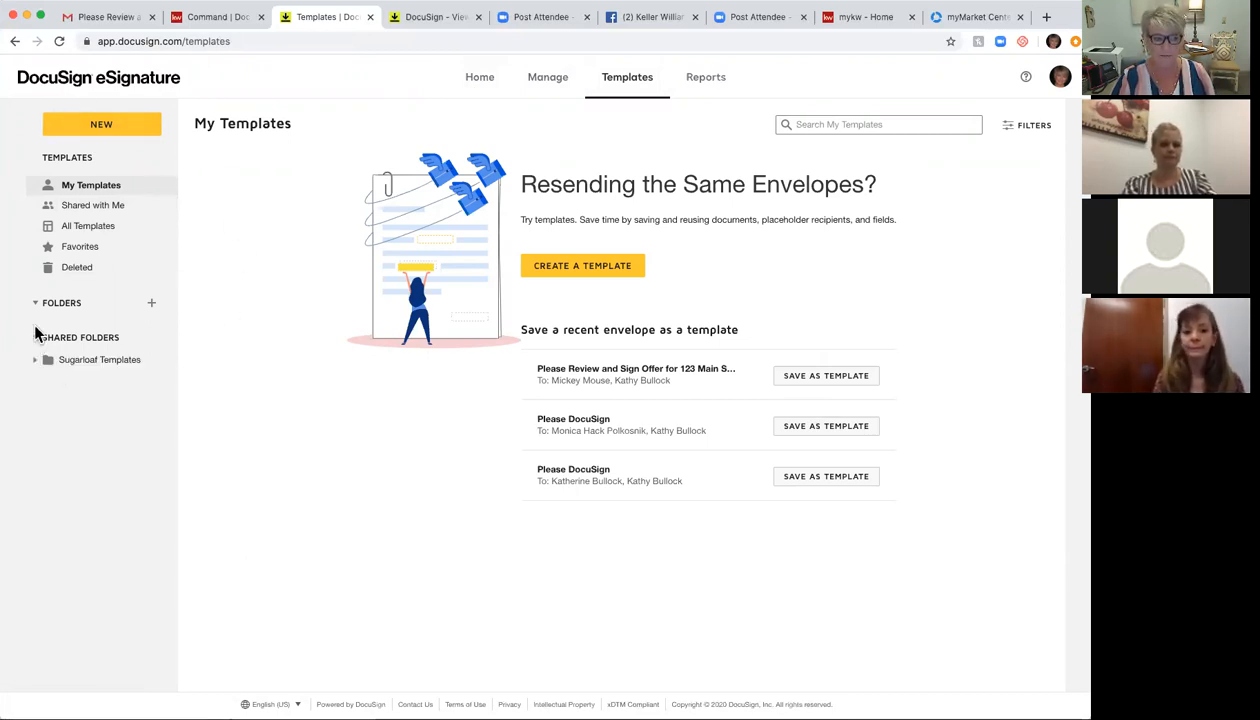
left_click(37, 362)
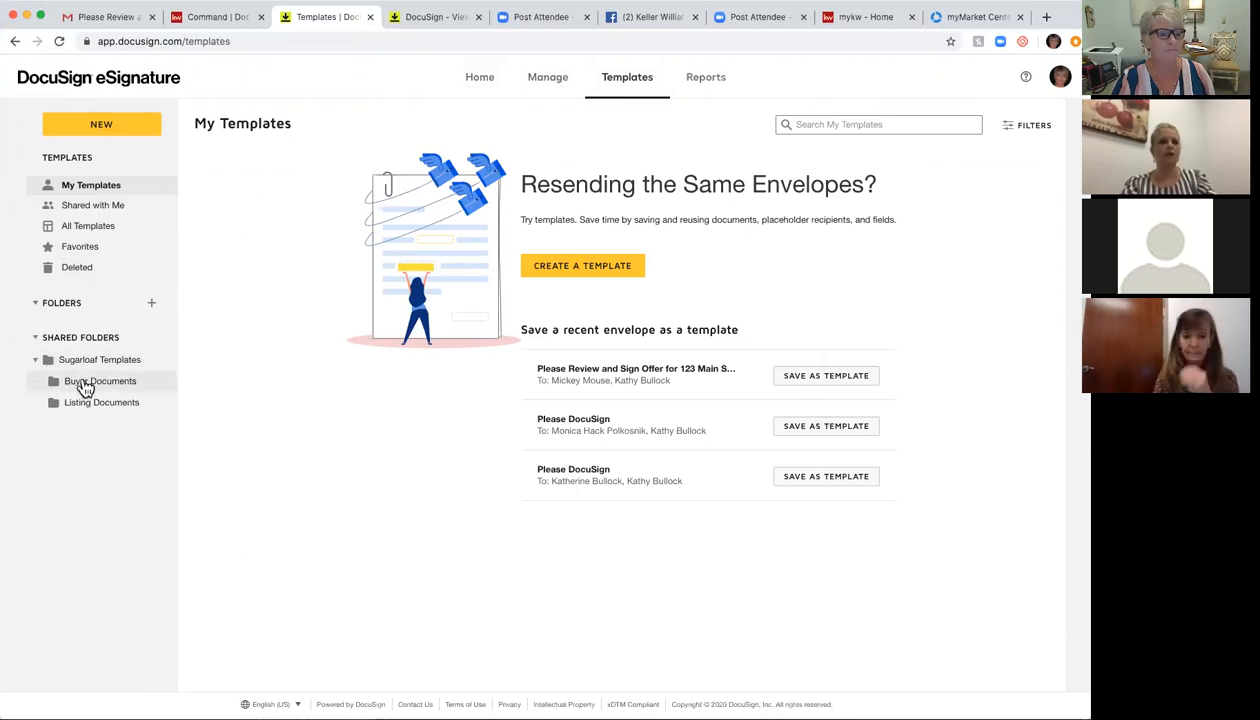
left_click(84, 390)
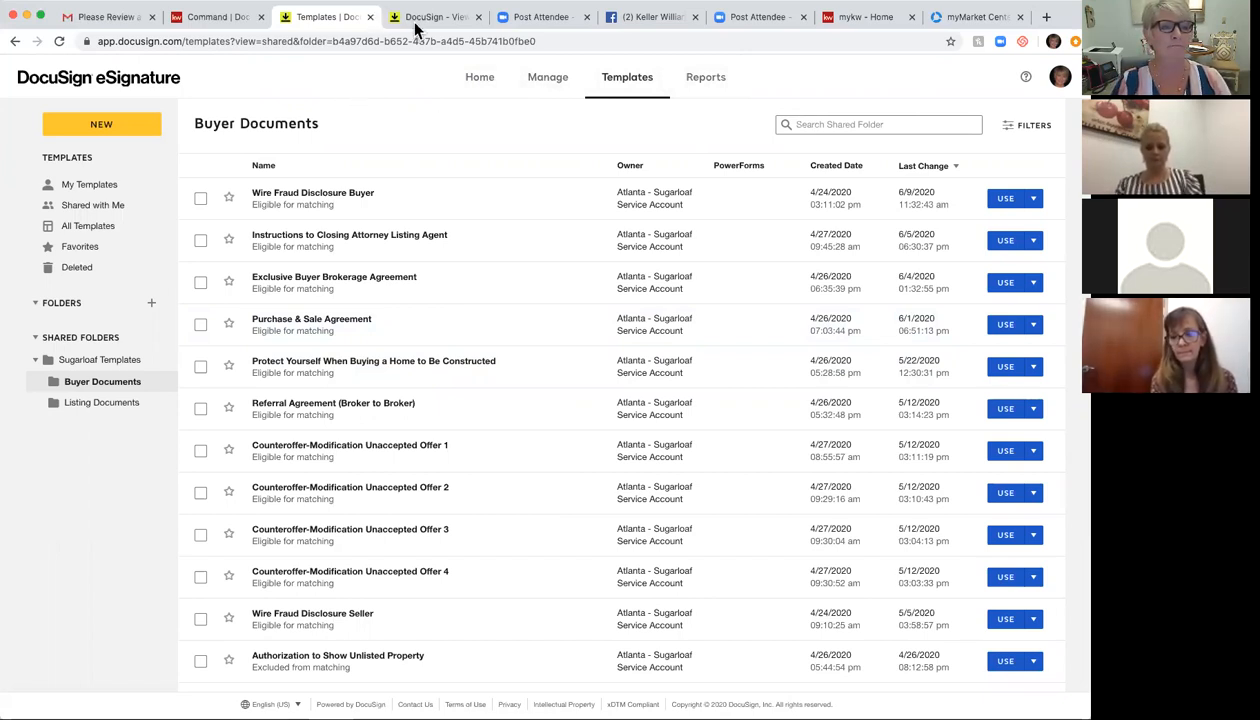
Step: Close both DocuSign tabs and return to the listing's documents in KW Command
left_click(479, 17)
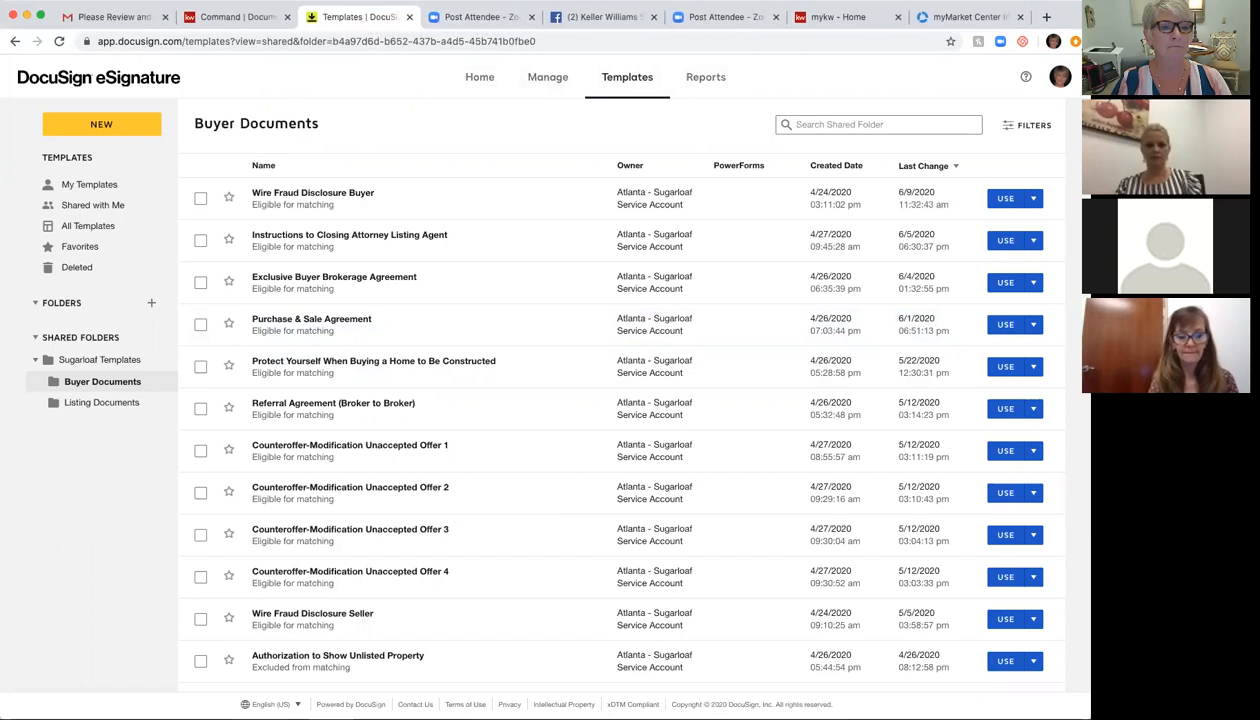
left_click(409, 17)
left_click(262, 19)
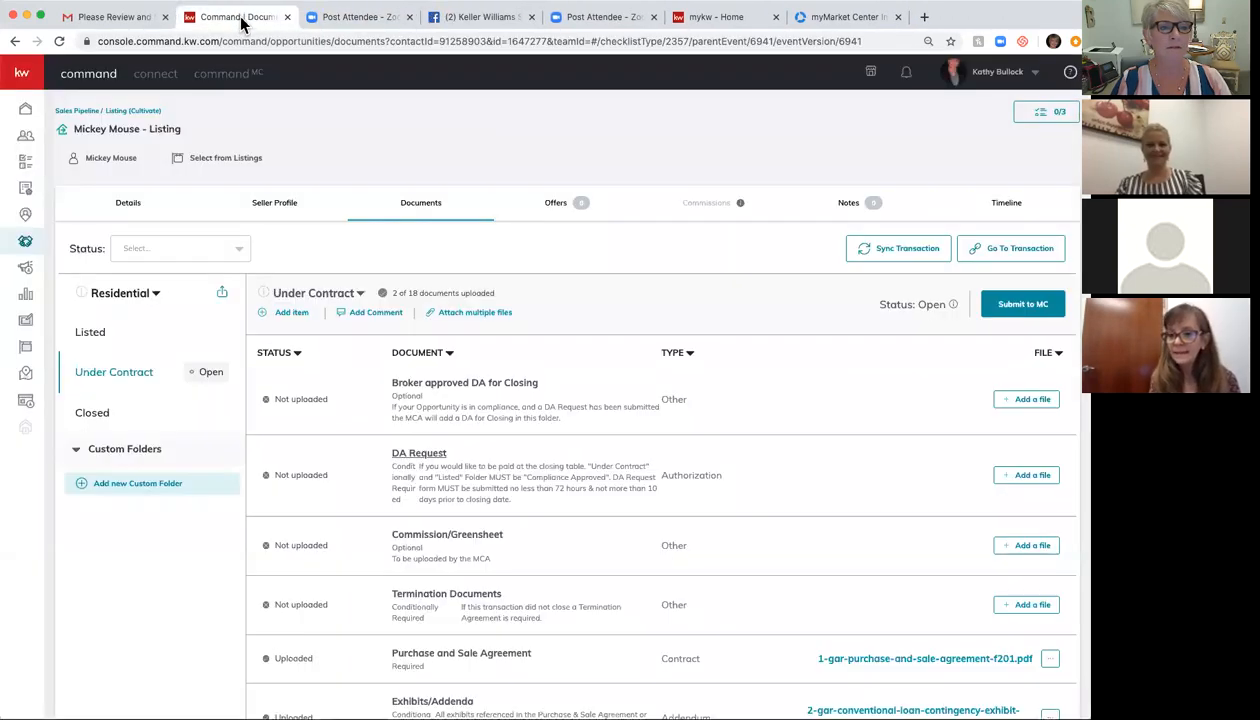